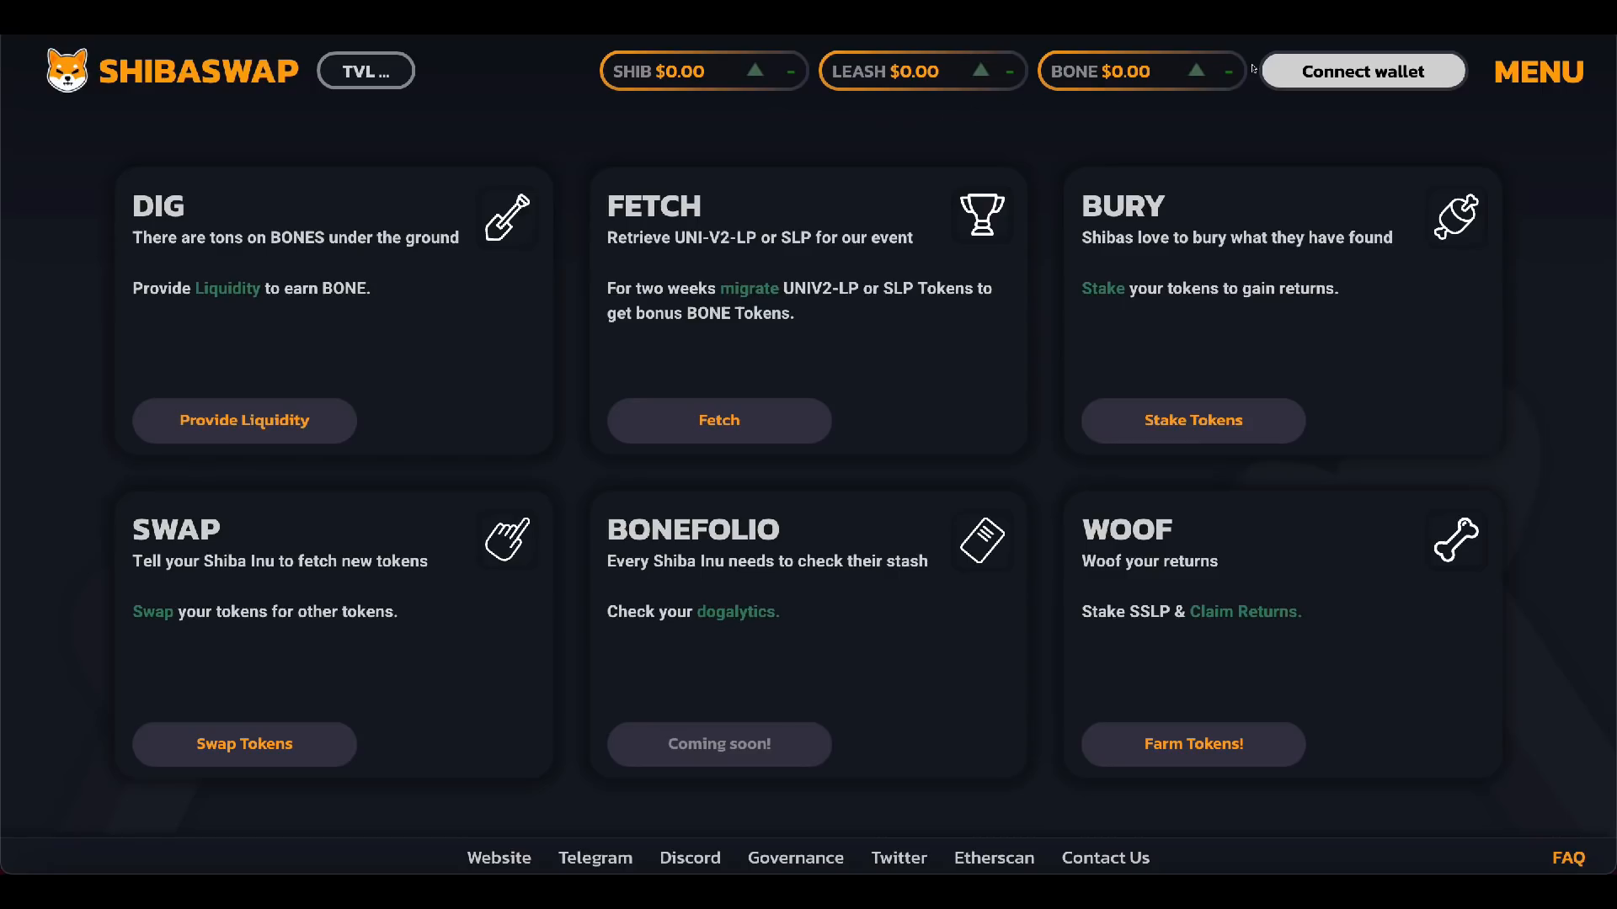
left_click(1520, 74)
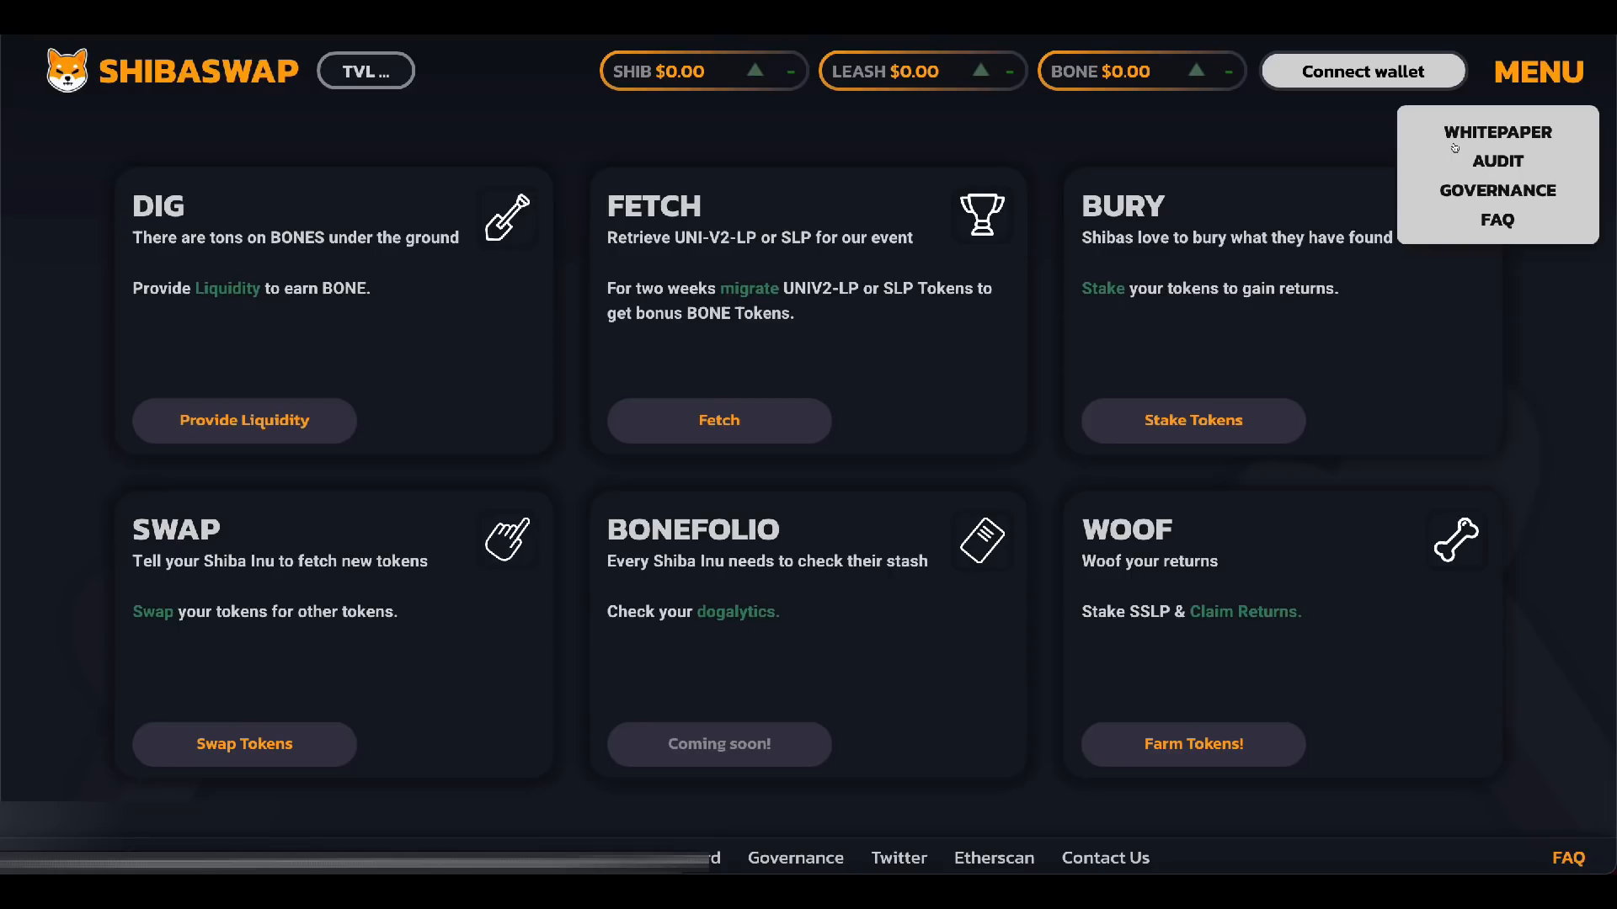
left_click(1558, 317)
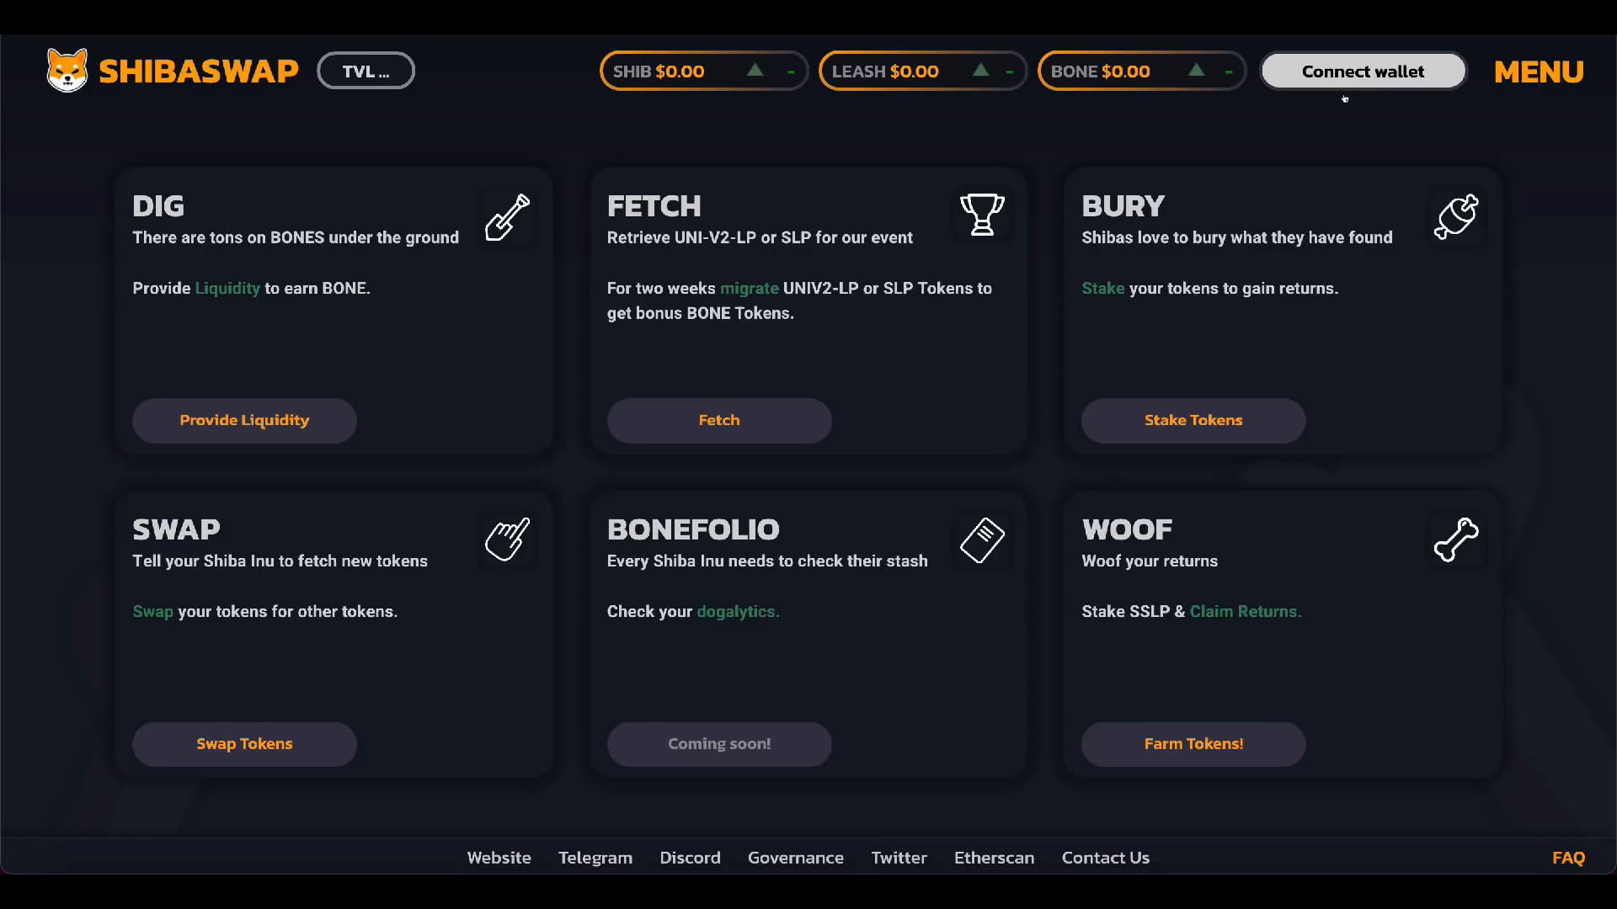
Step: Connect a MetaMask wallet to the site
left_click(1384, 72)
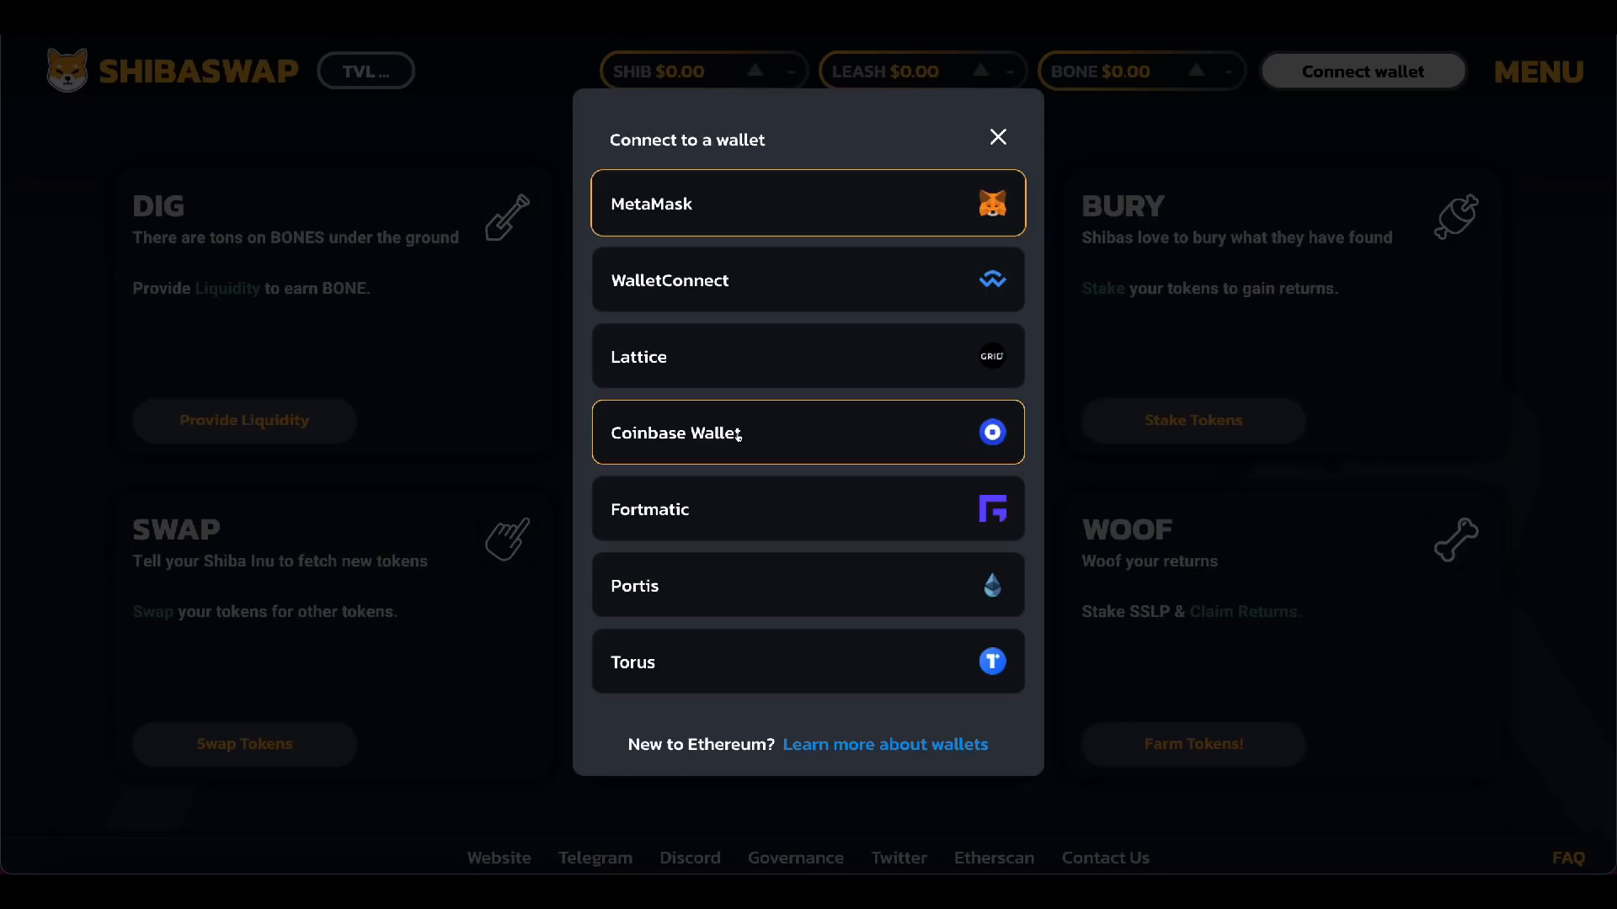
left_click(748, 205)
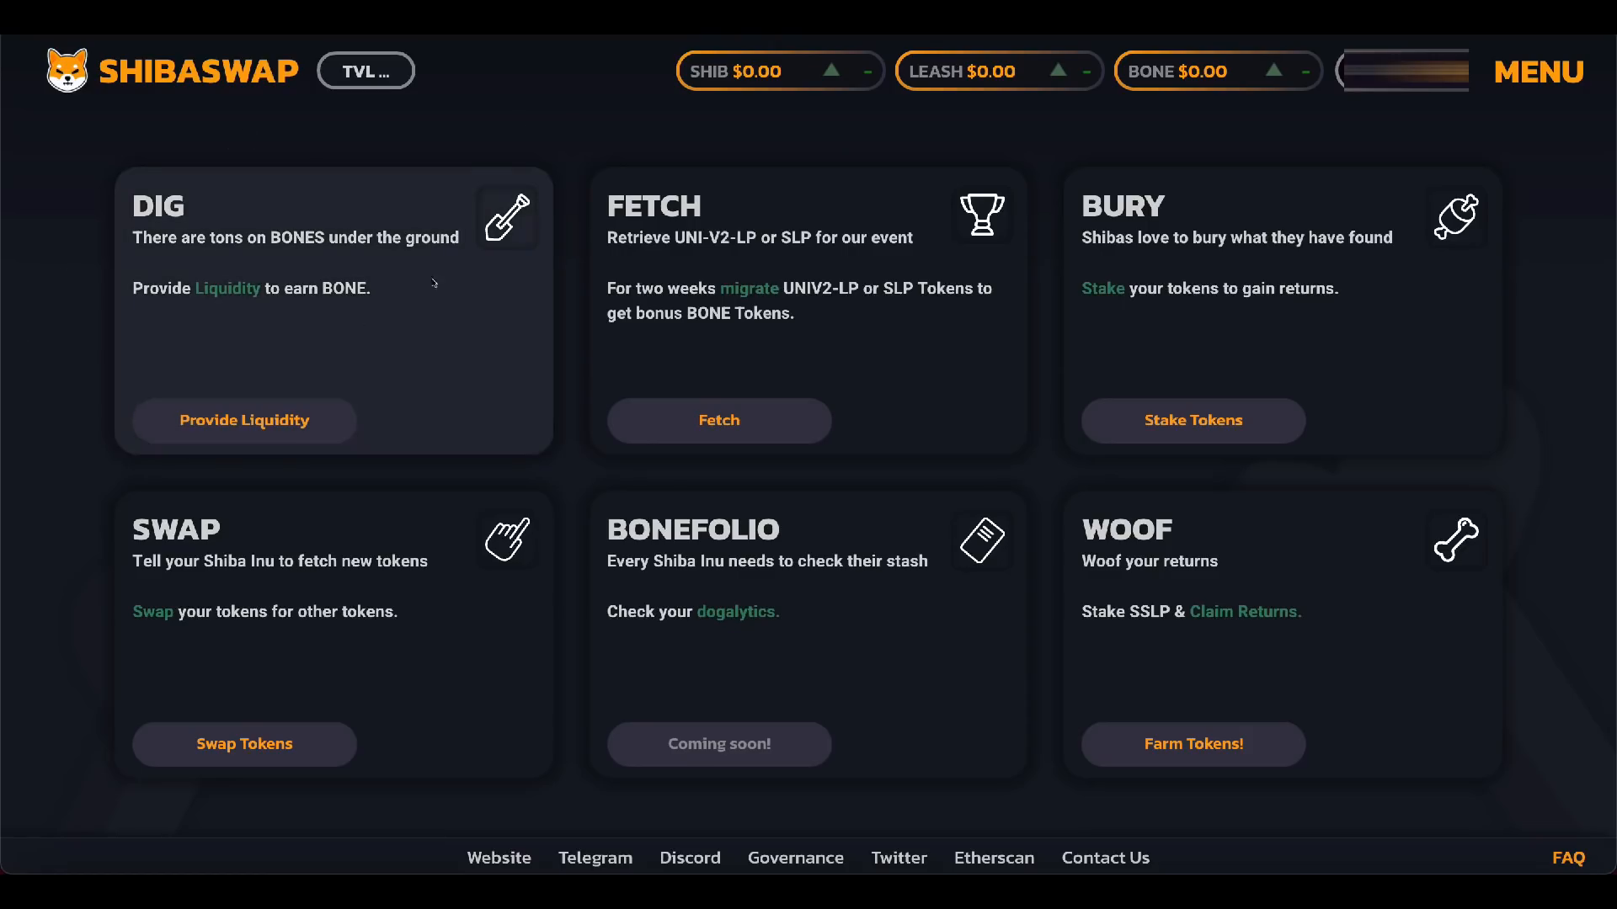
Step: Go to the Dig liquidity section and start creating a new pair
left_click(278, 418)
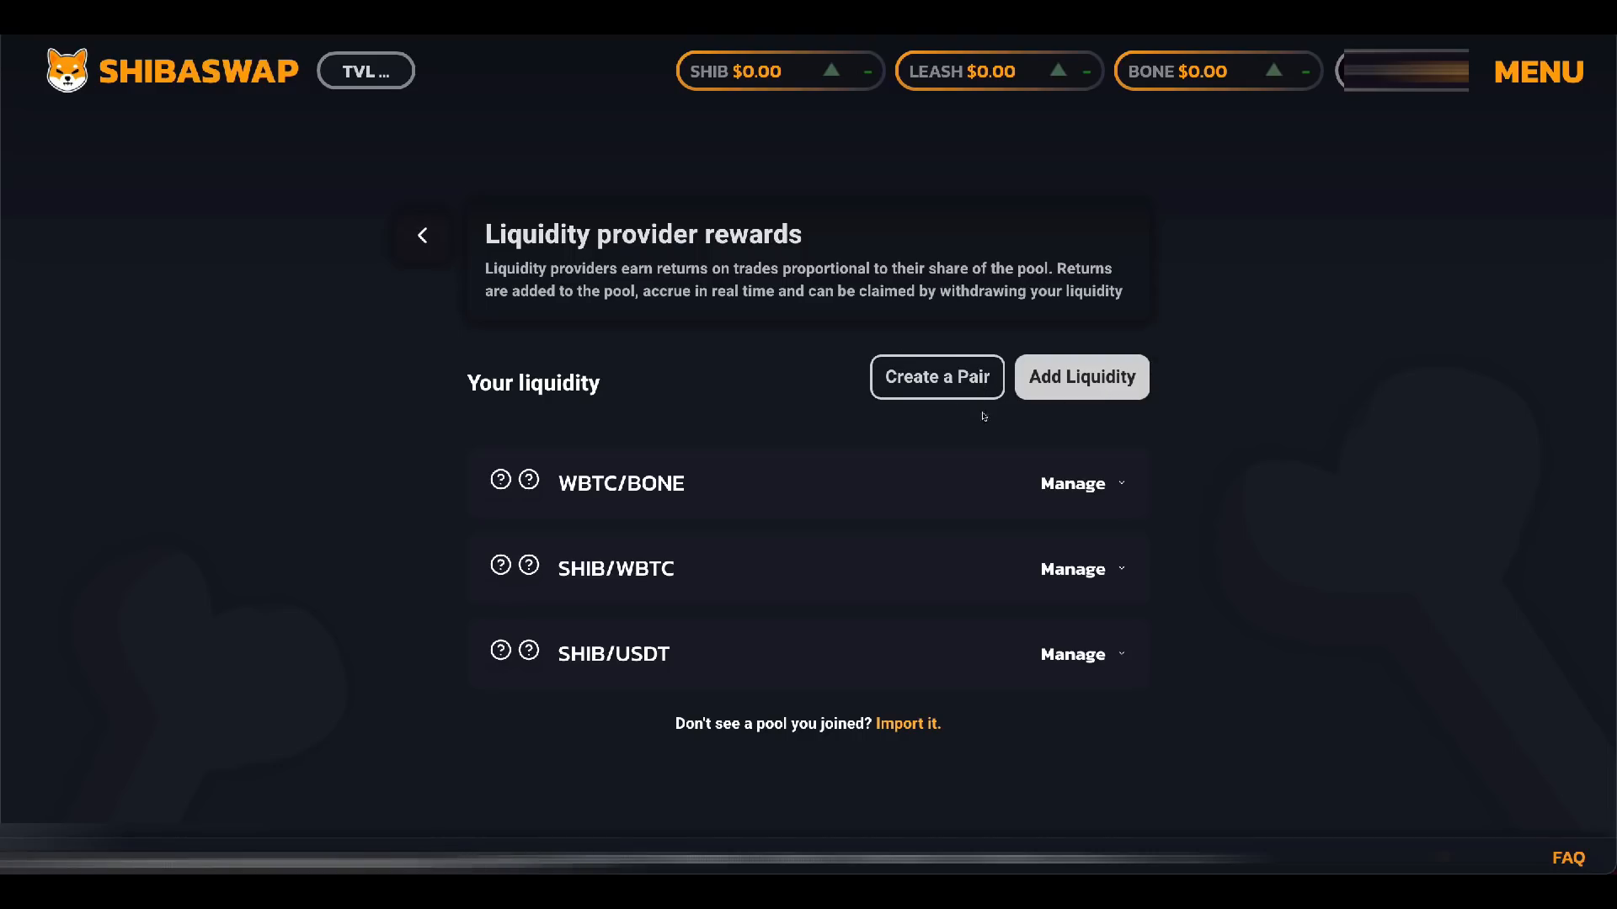
left_click(947, 384)
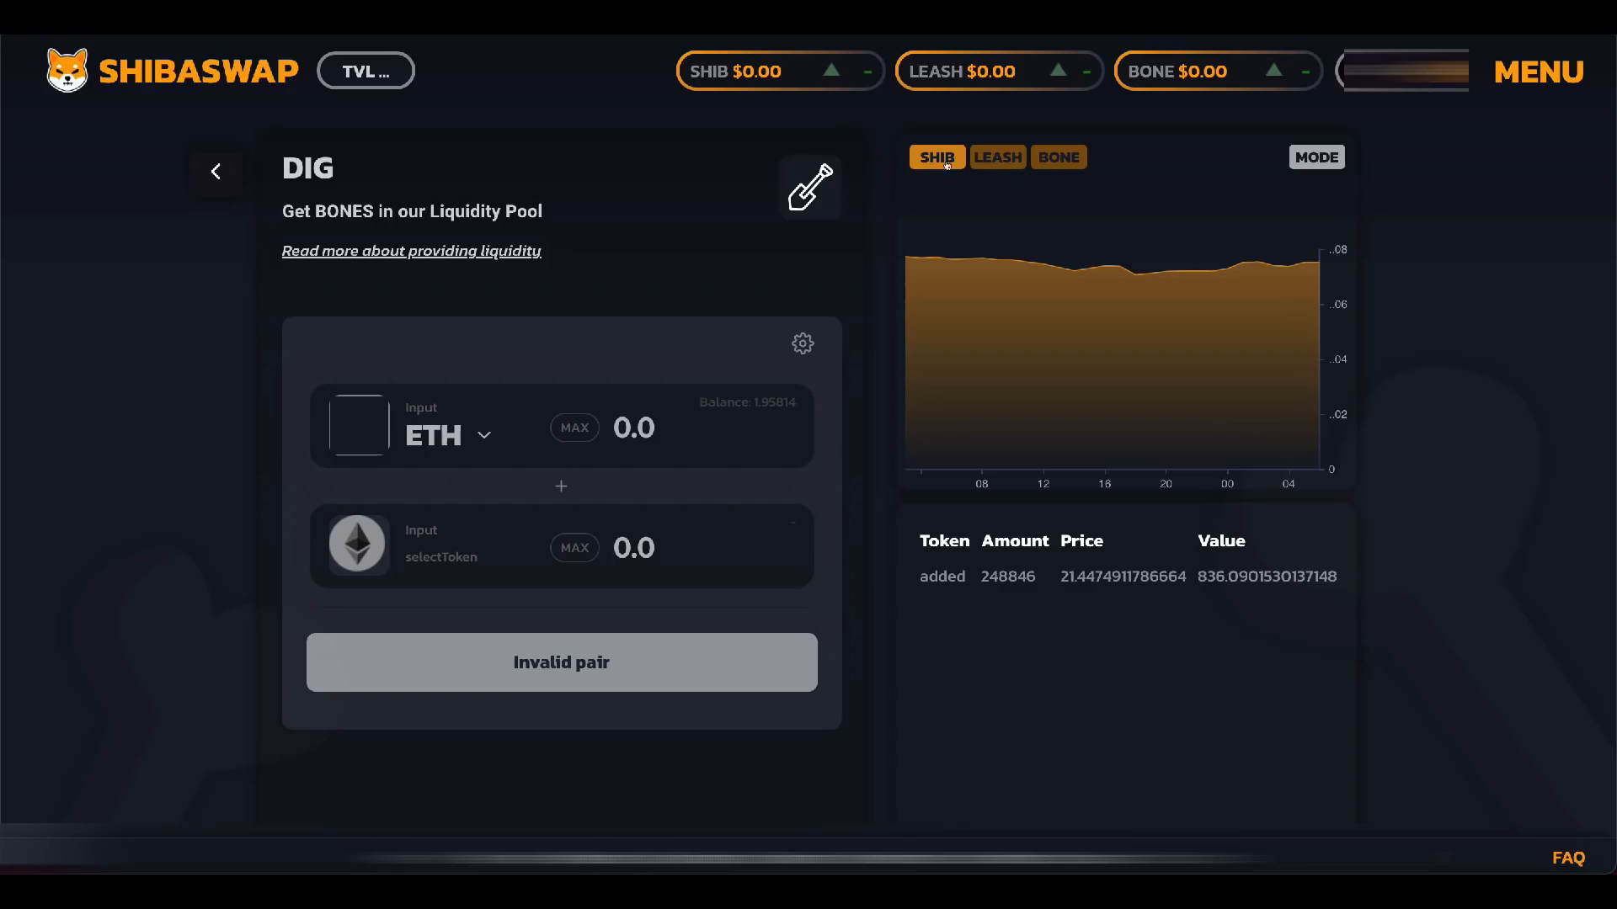
key("alt+Left")
left_click(937, 379)
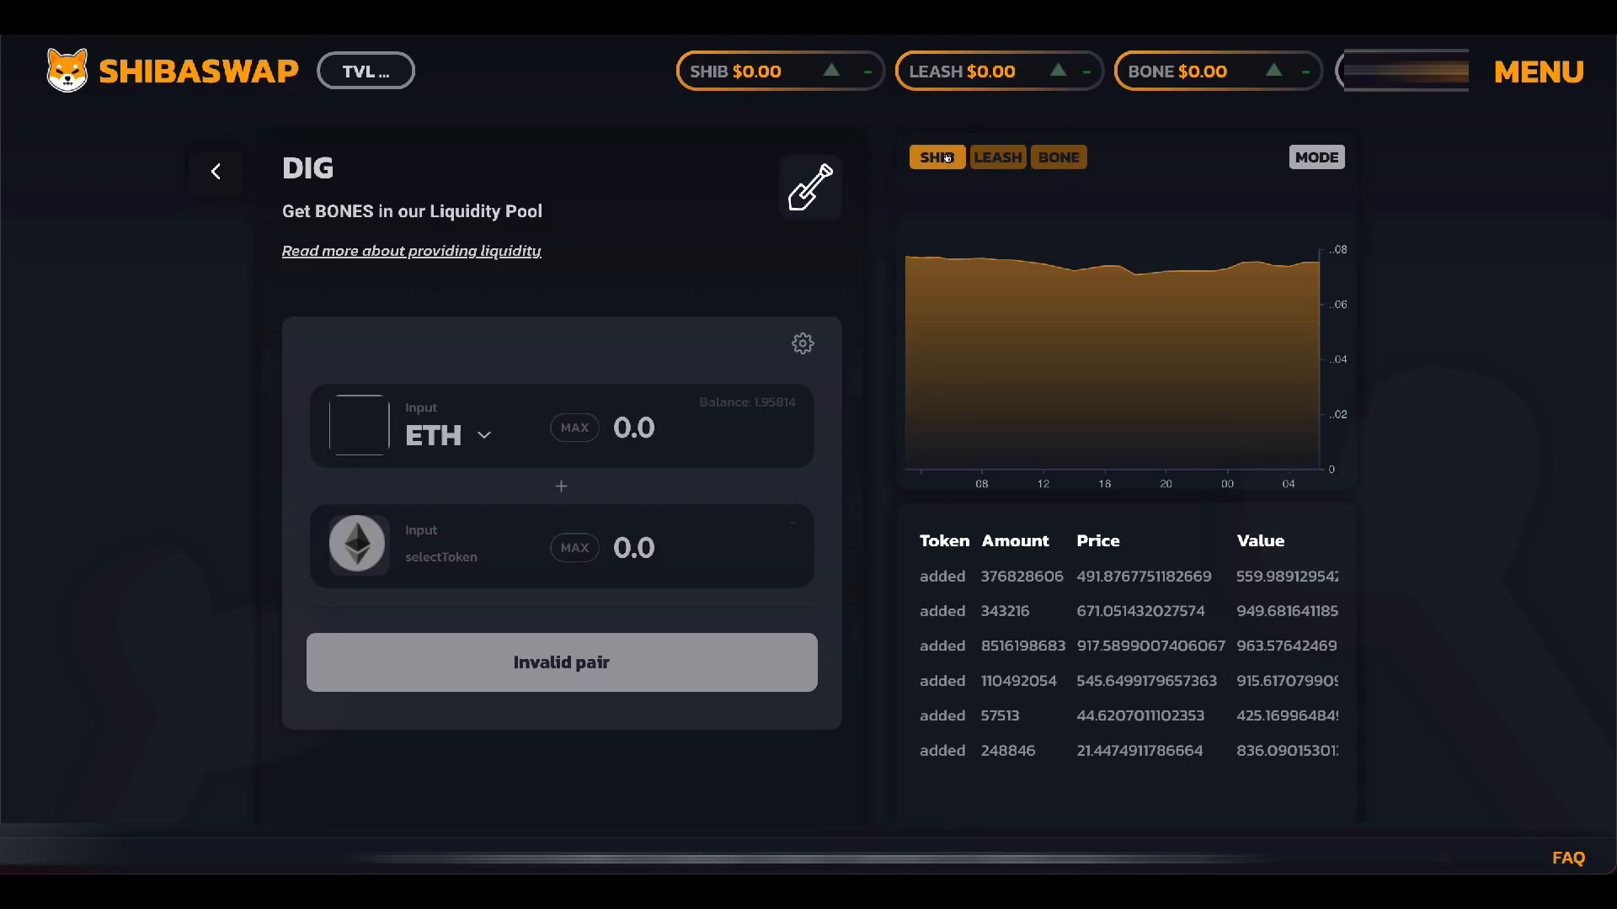
Step: View the SHIB price chart as candlesticks, look over the token list, and return to the area chart
left_click(1316, 158)
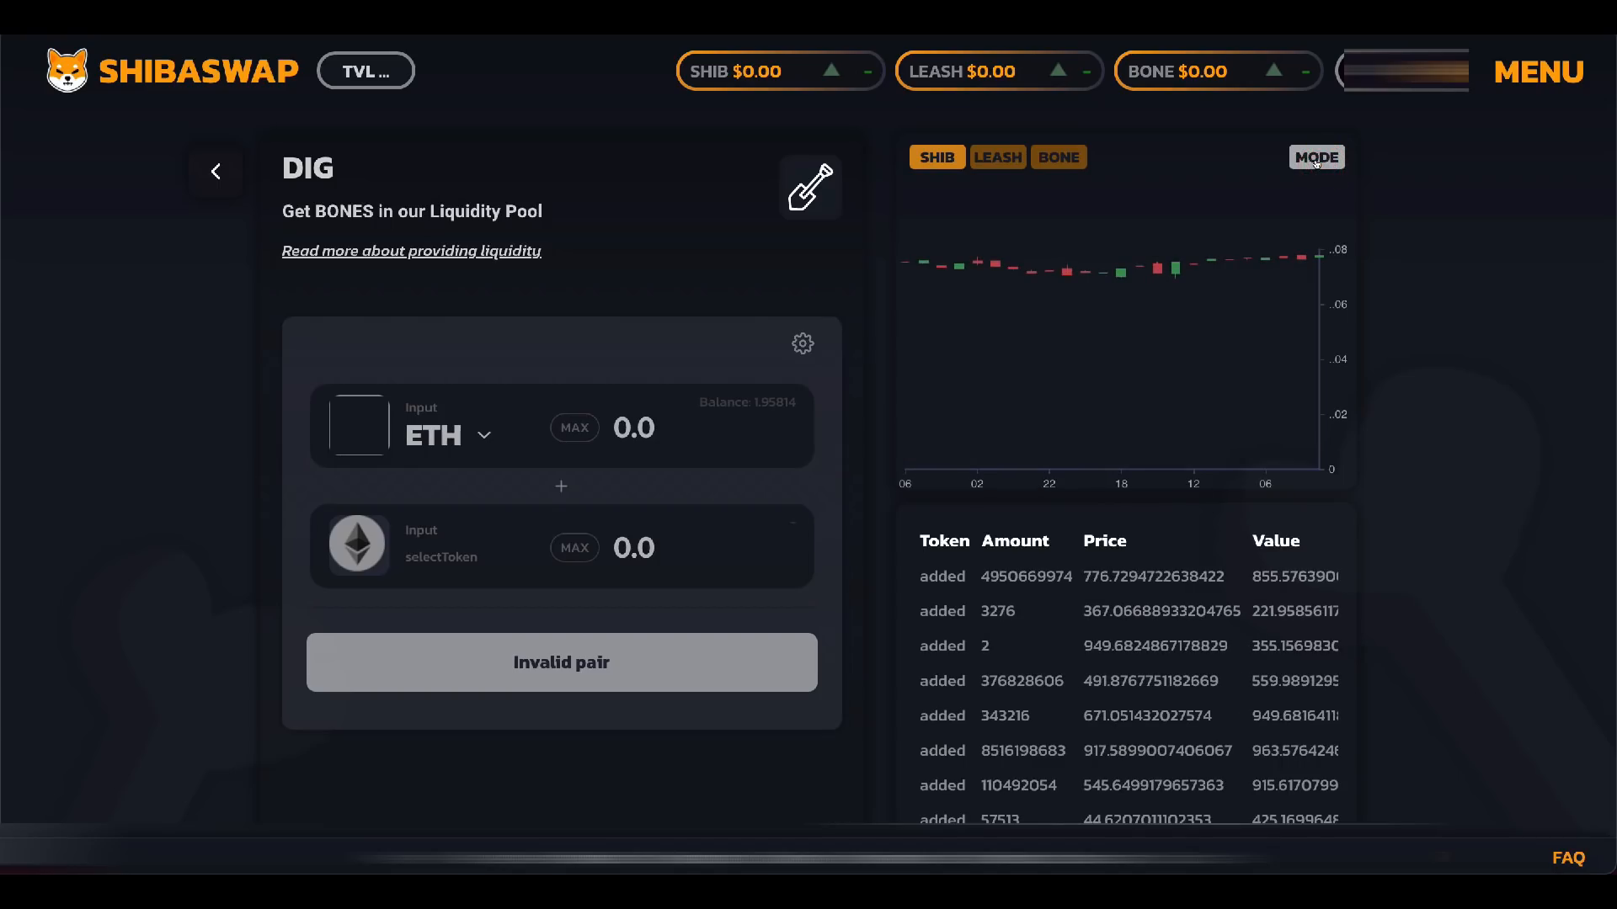
scroll(1391, 393, "down", 1)
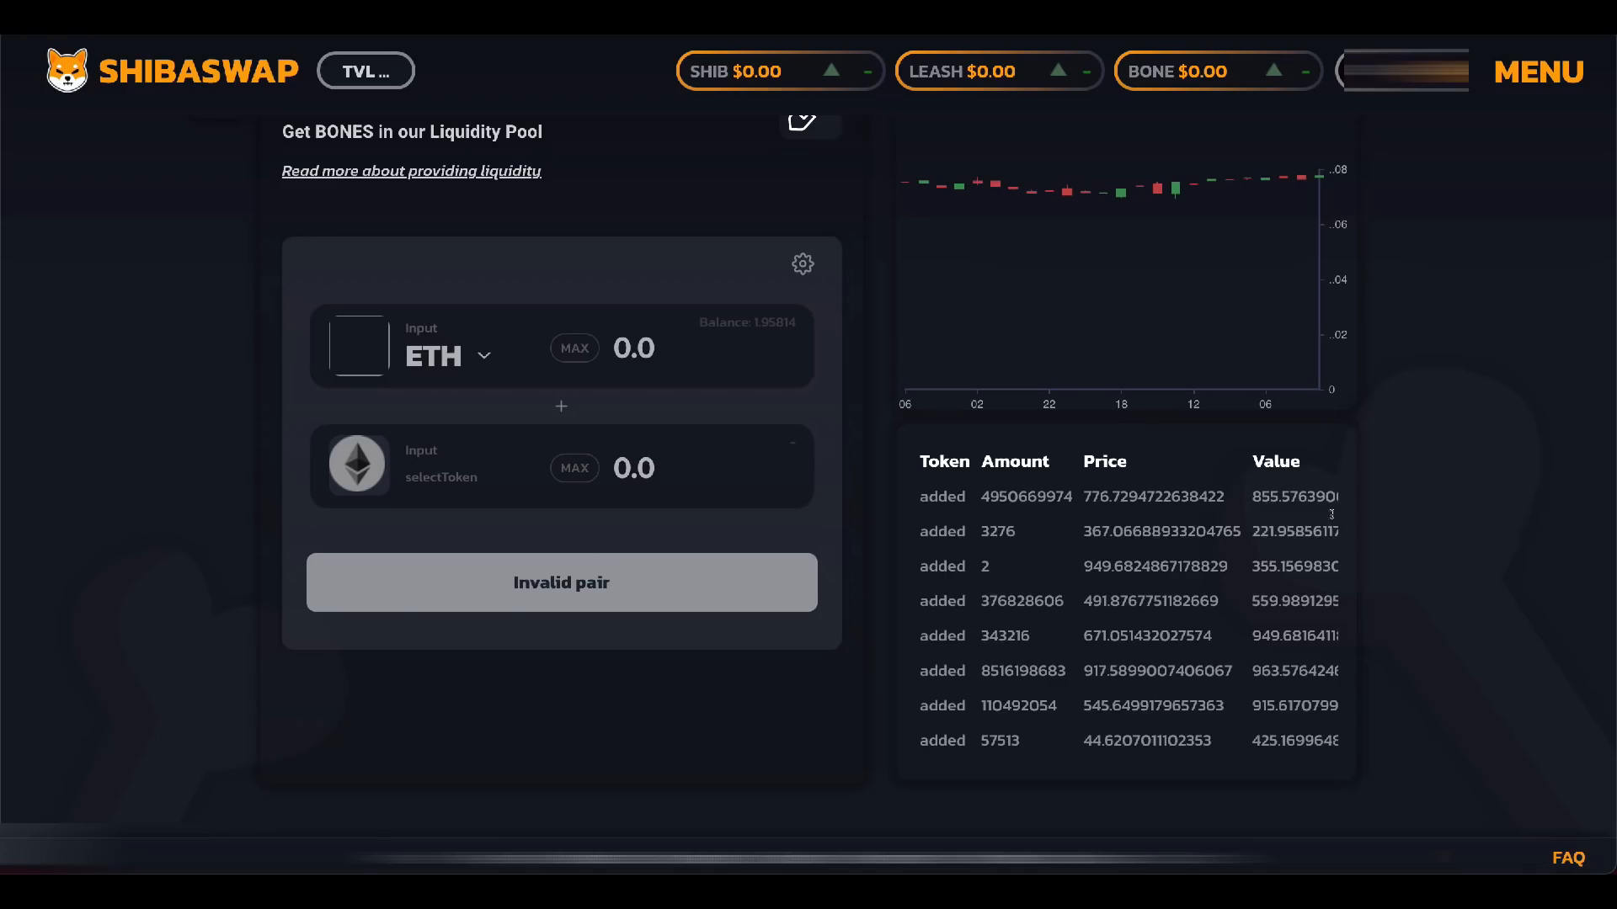
scroll(1331, 514, "up", 1)
left_click(1309, 153)
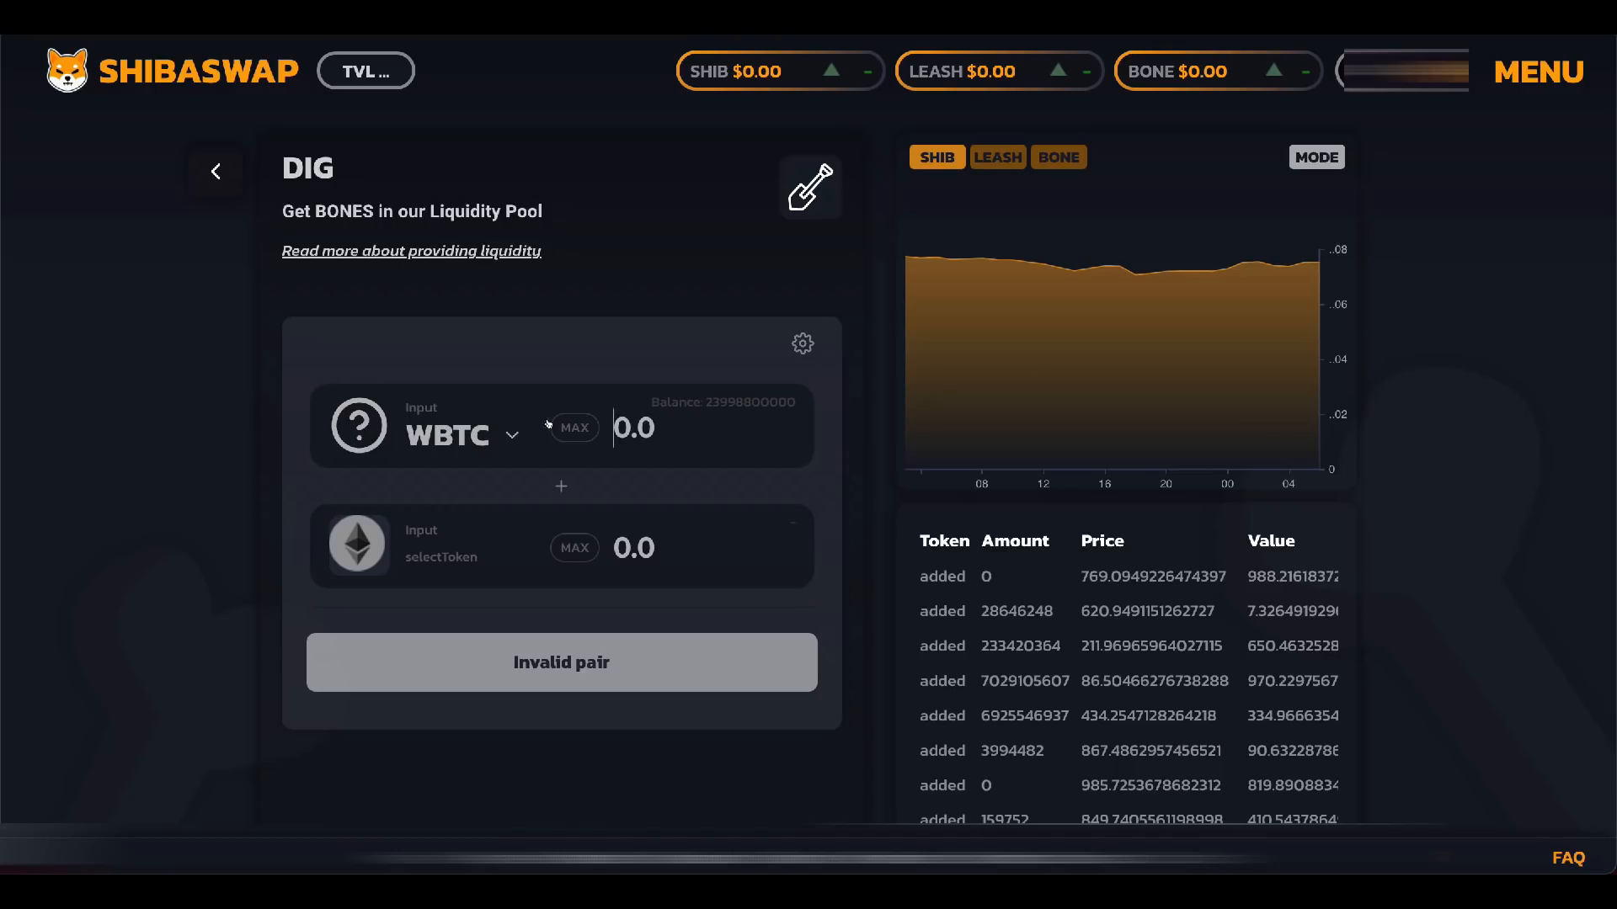
Step: Search for "leash" and choose LEASH as the second token, paired with WBTC
left_click(366, 532)
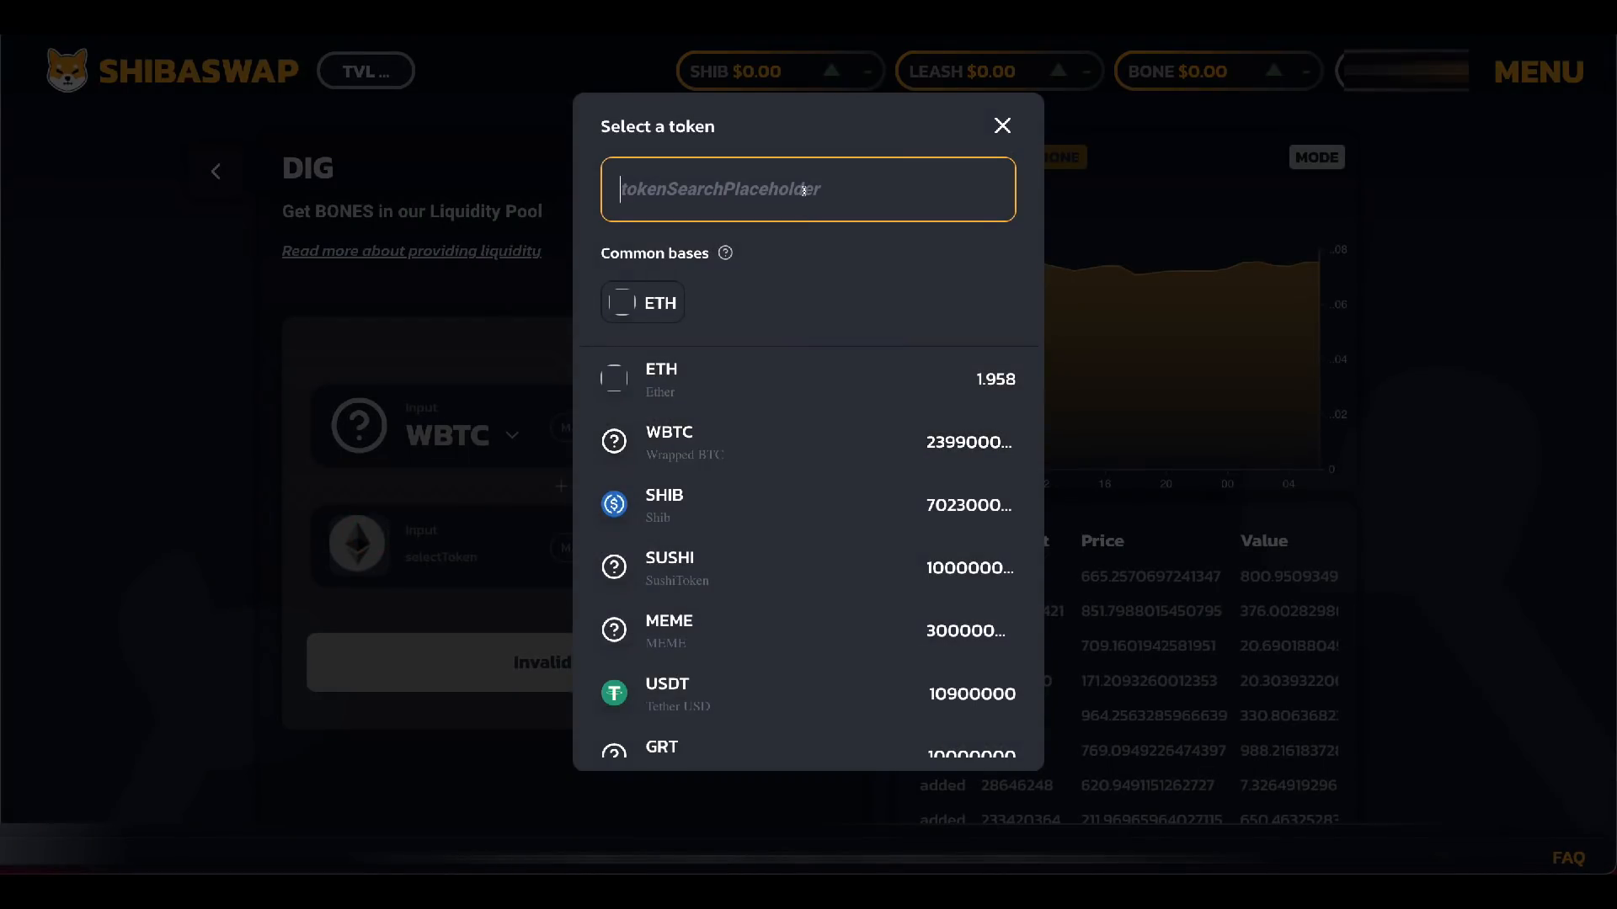
type("leash")
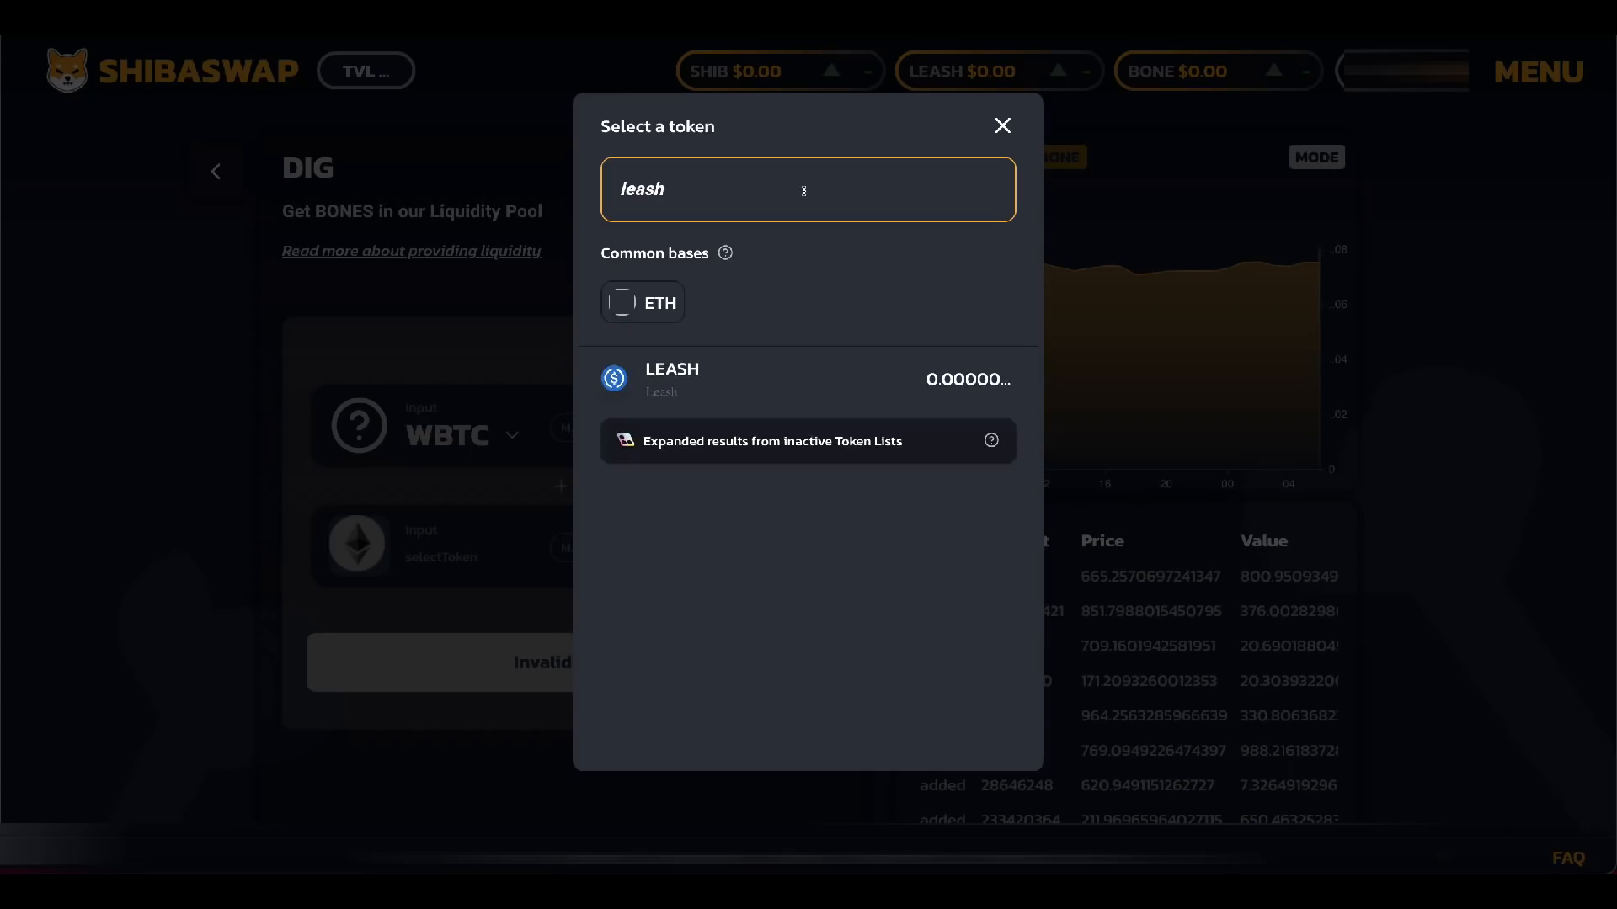
left_click(709, 379)
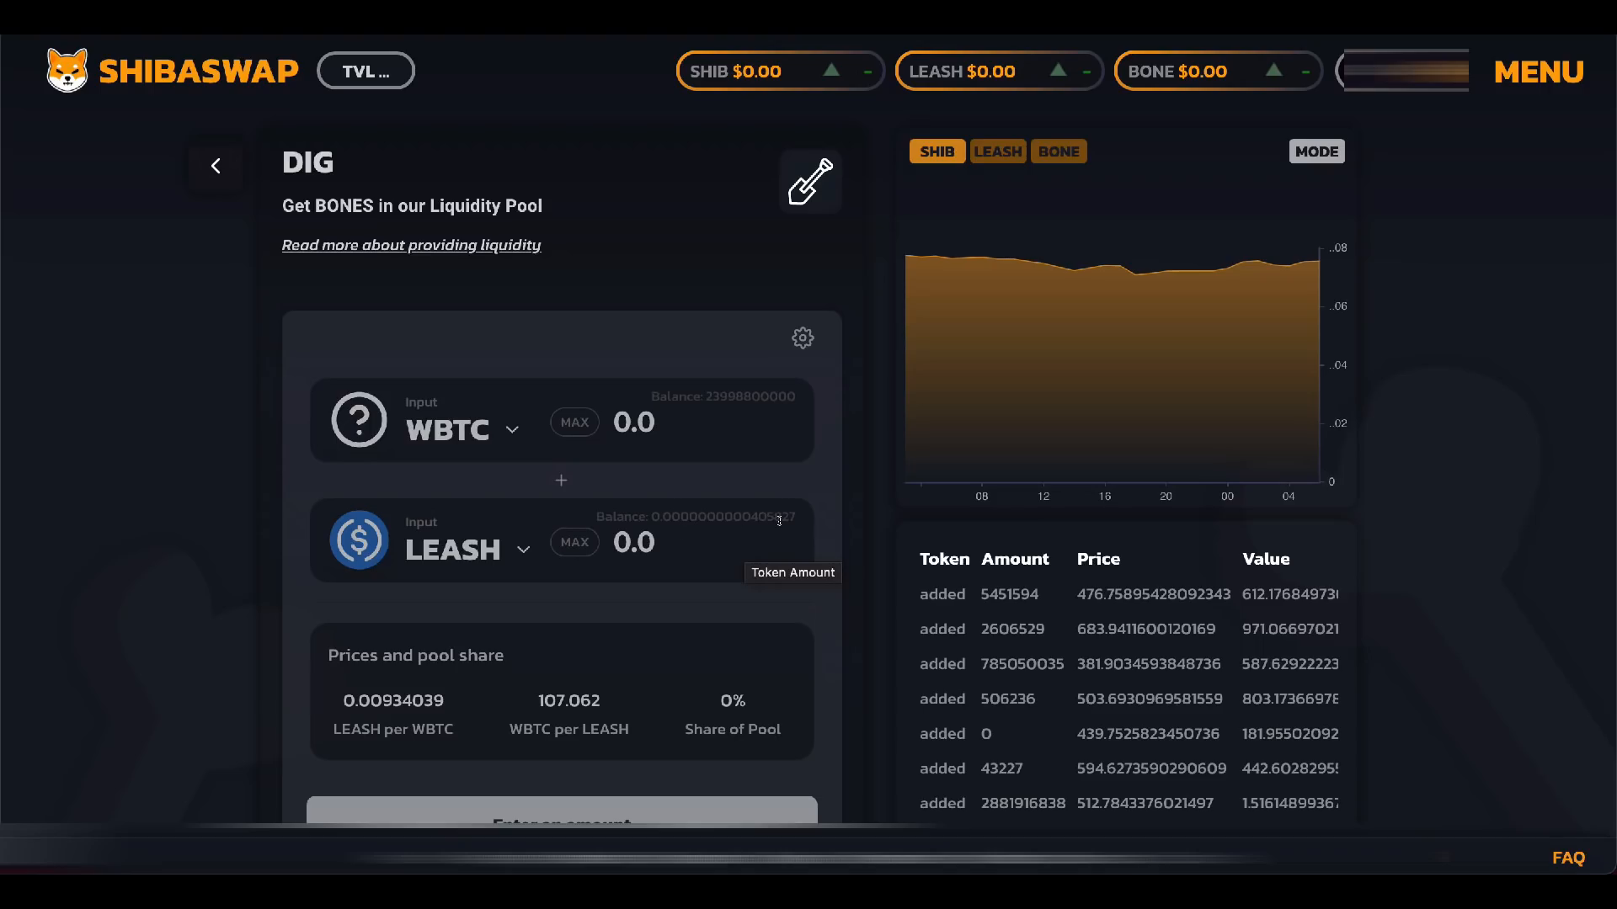
Step: Try an amount of 1 LEASH in the WBTC/LEASH pair several times, clearing the field again each time
scroll(779, 521, "down", 2)
left_click(622, 418)
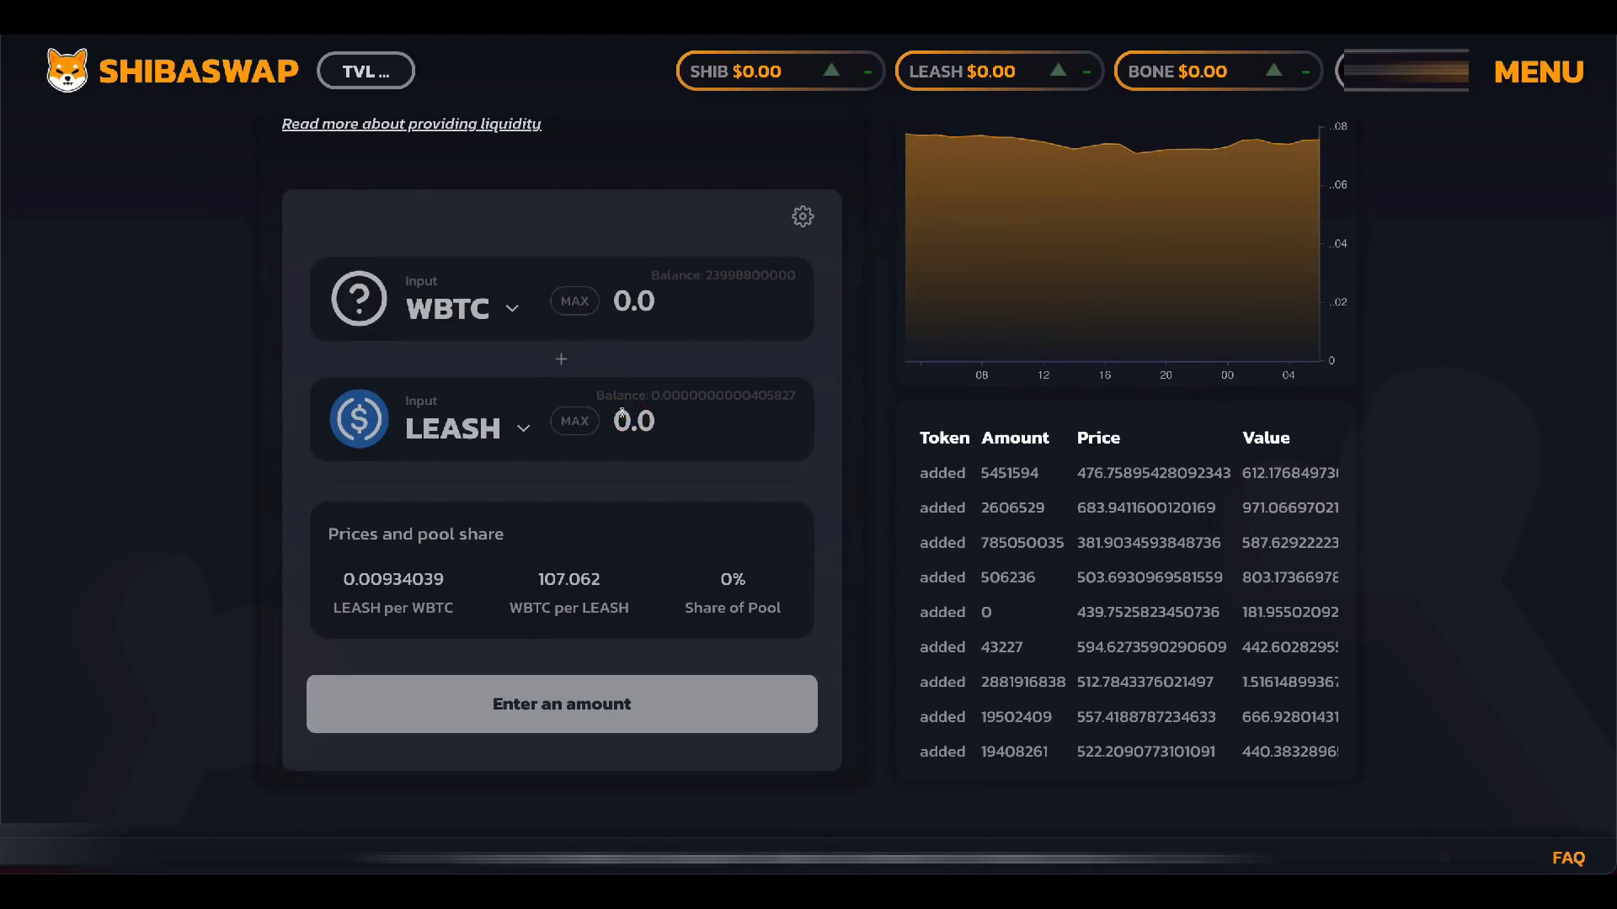
type("1")
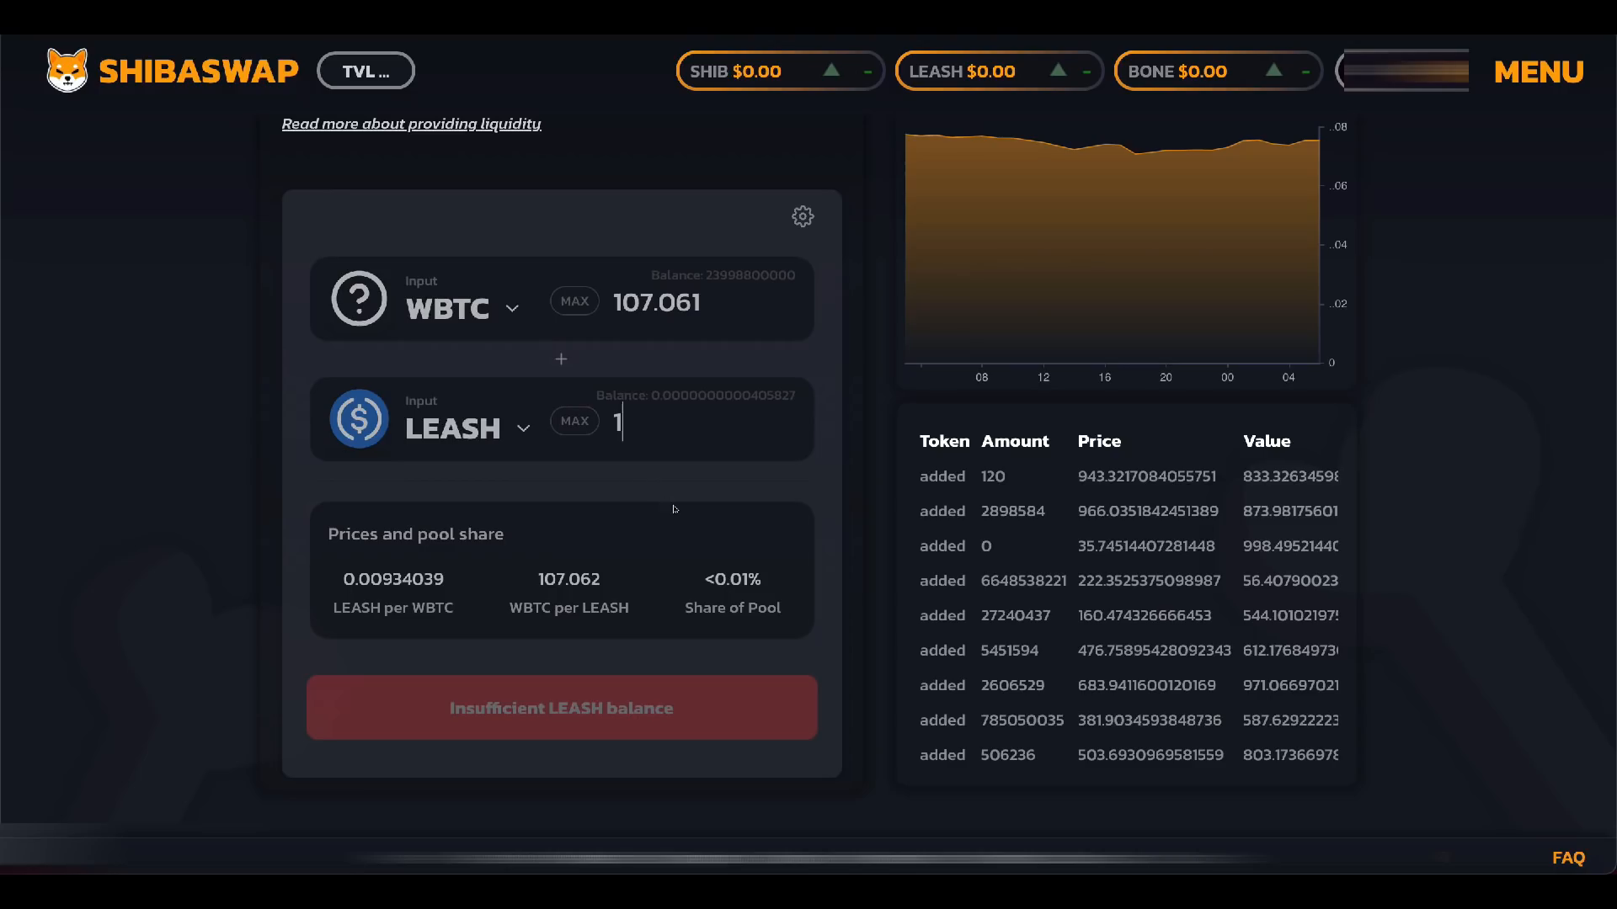
key("BackSpace")
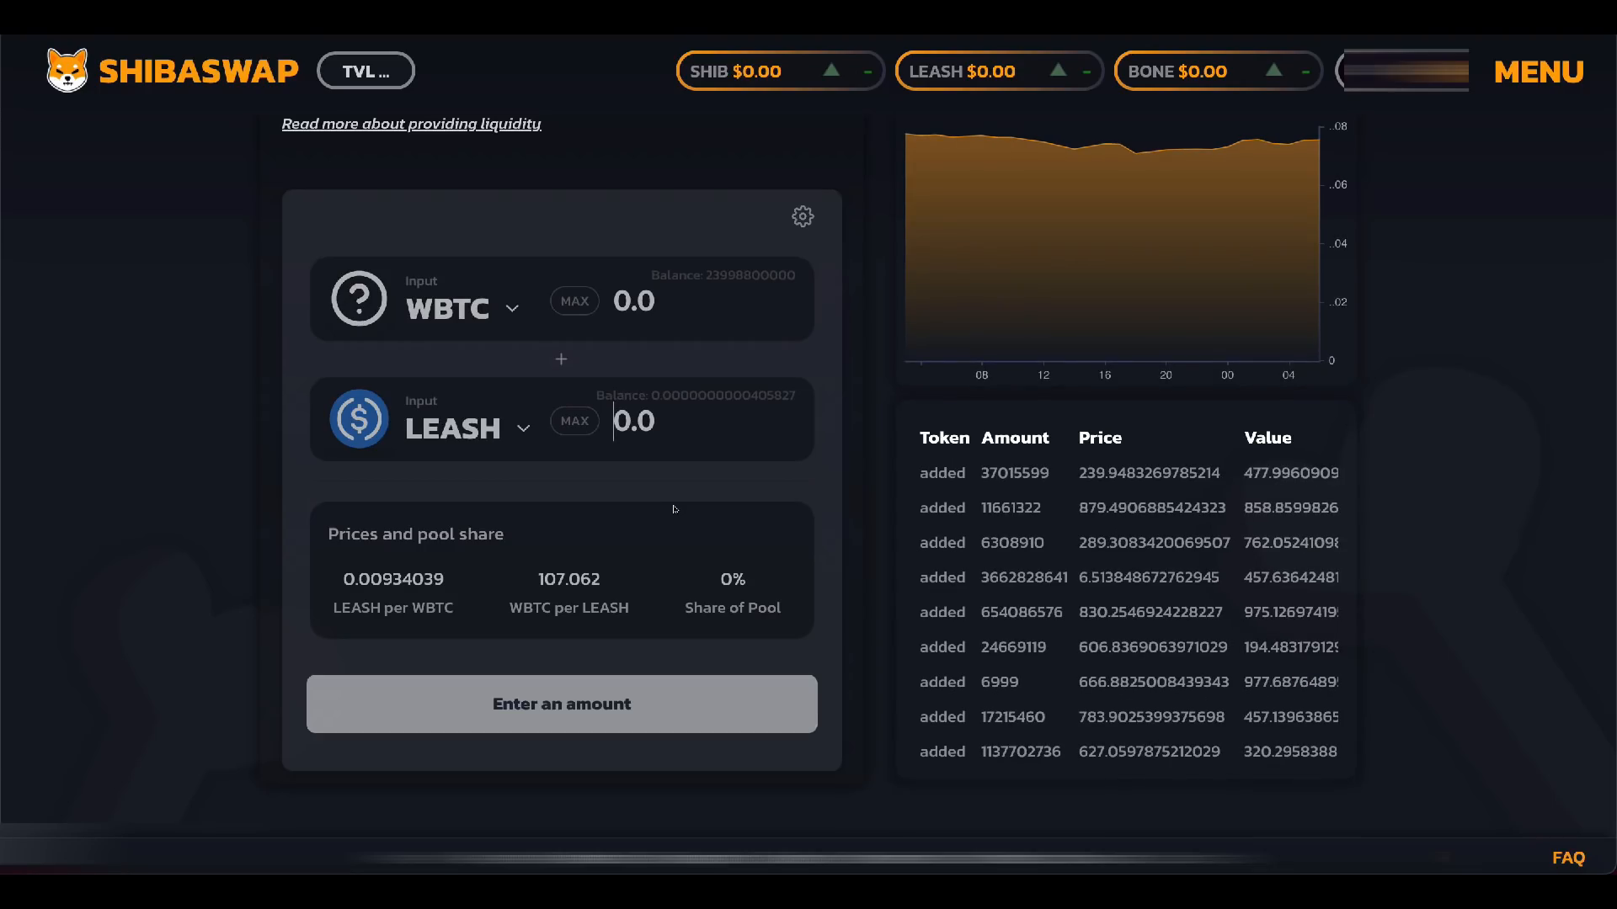
type("1")
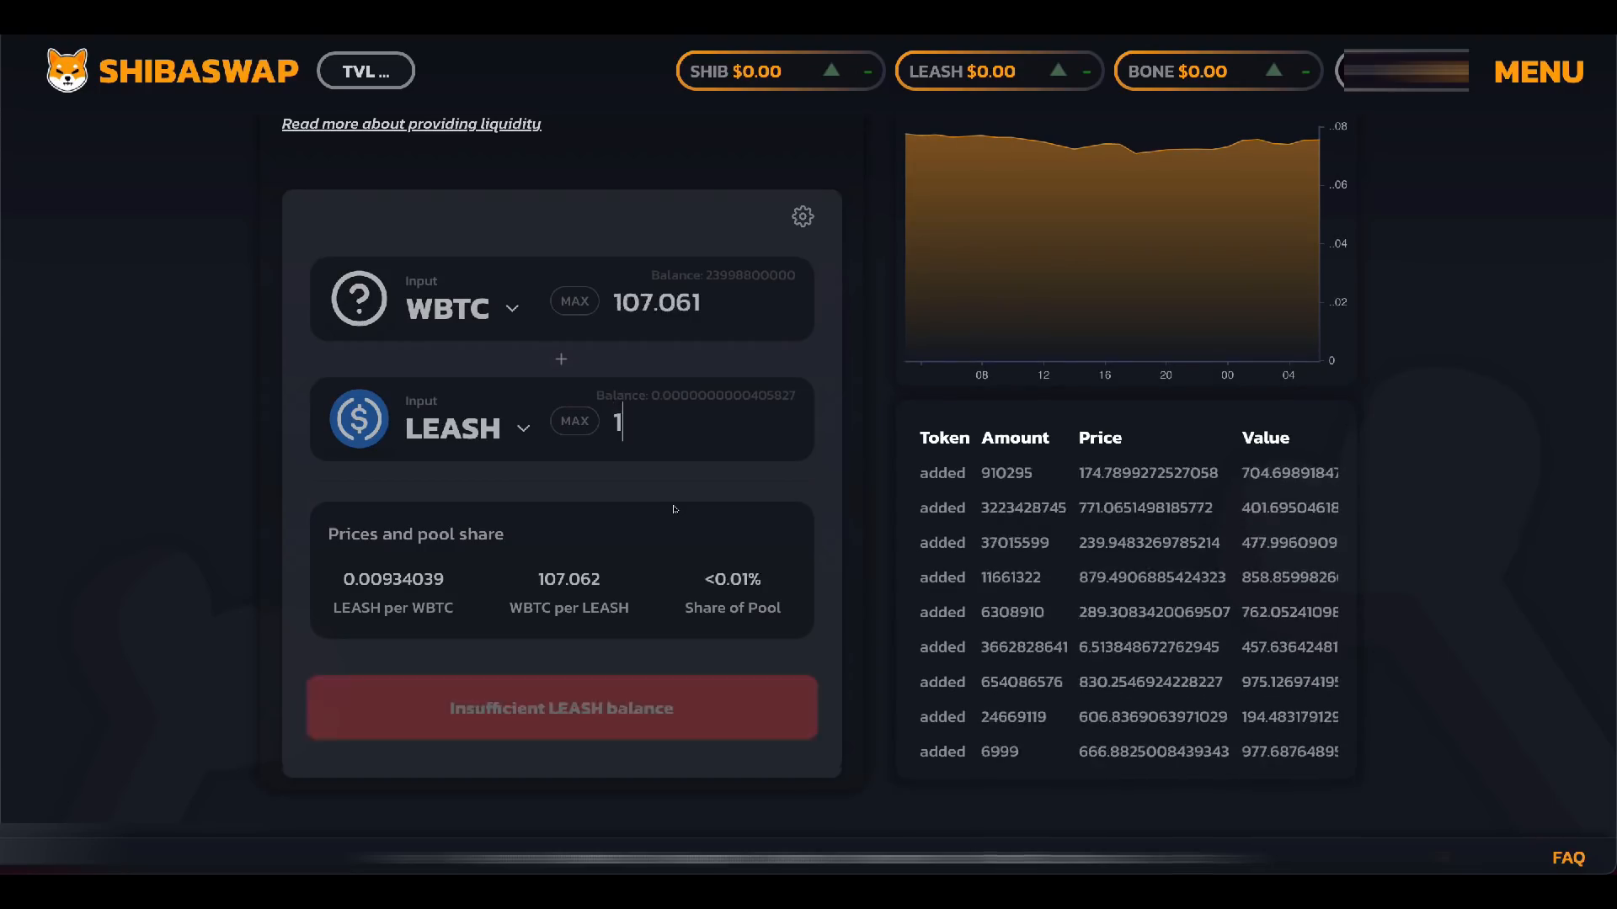
key("BackSpace")
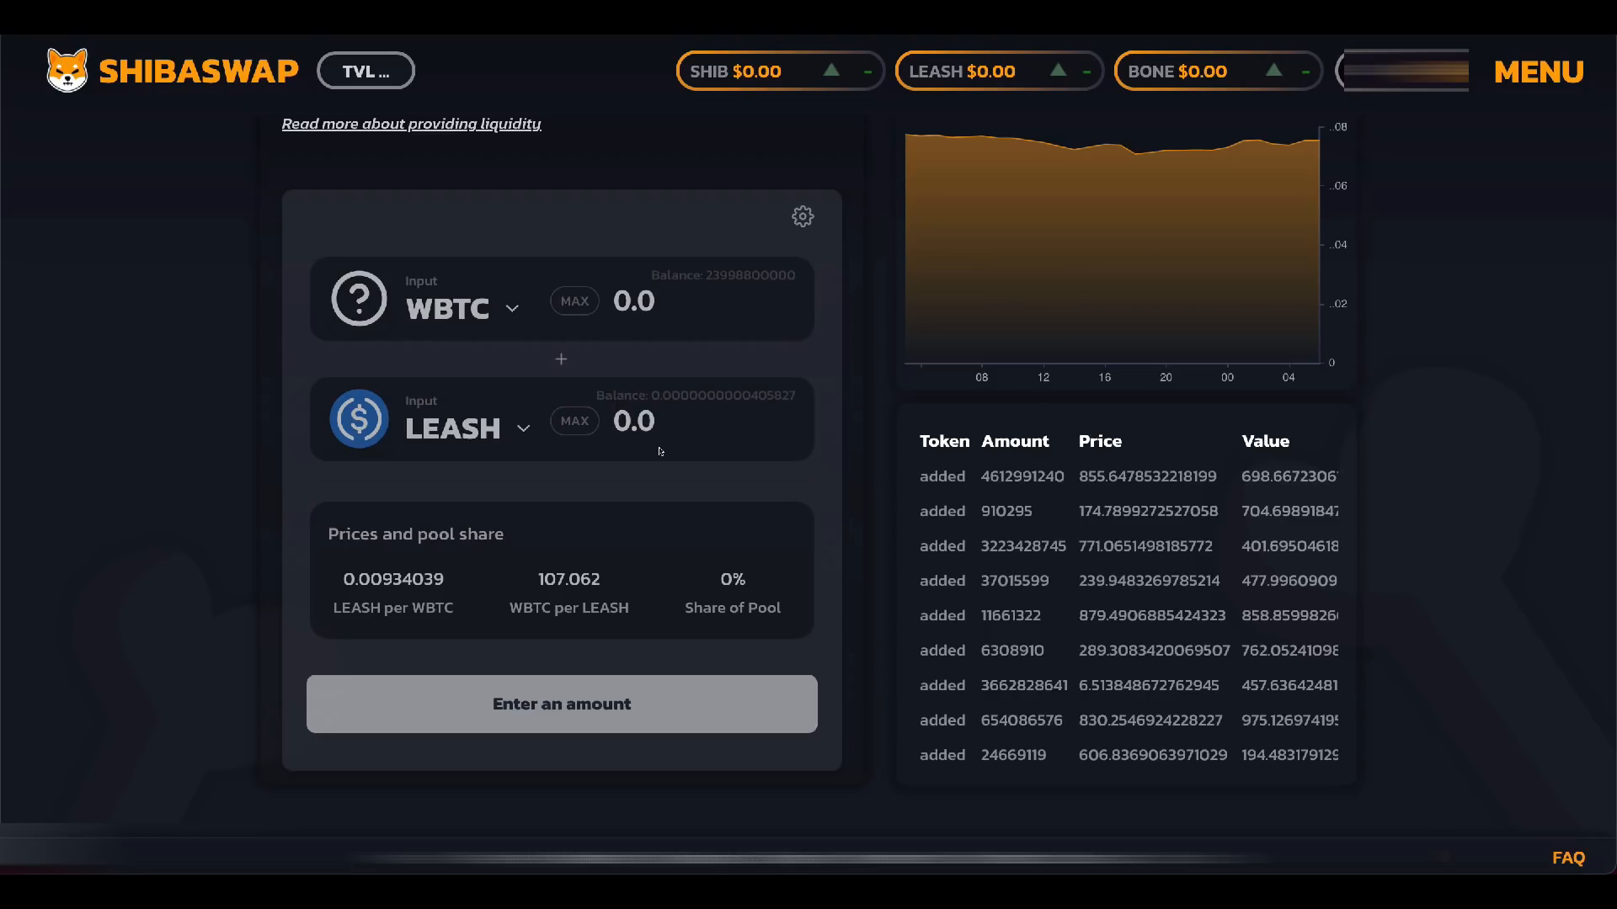
type("1")
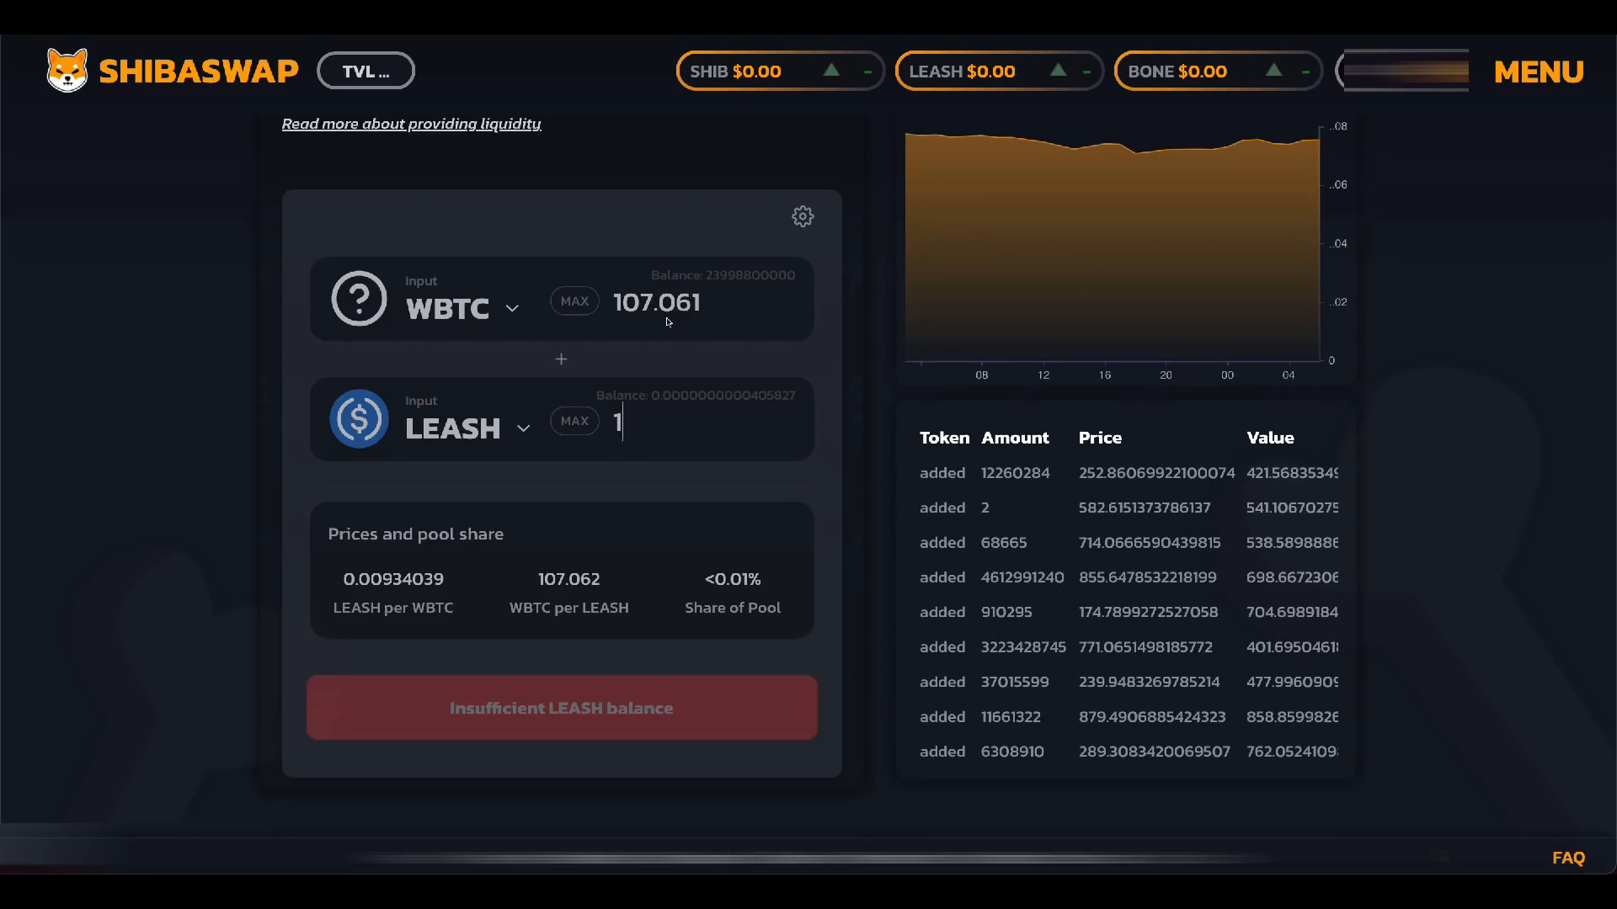
key("BackSpace")
Step: Replace the second token LEASH with BONE, found by searching for "bone"
left_click(469, 432)
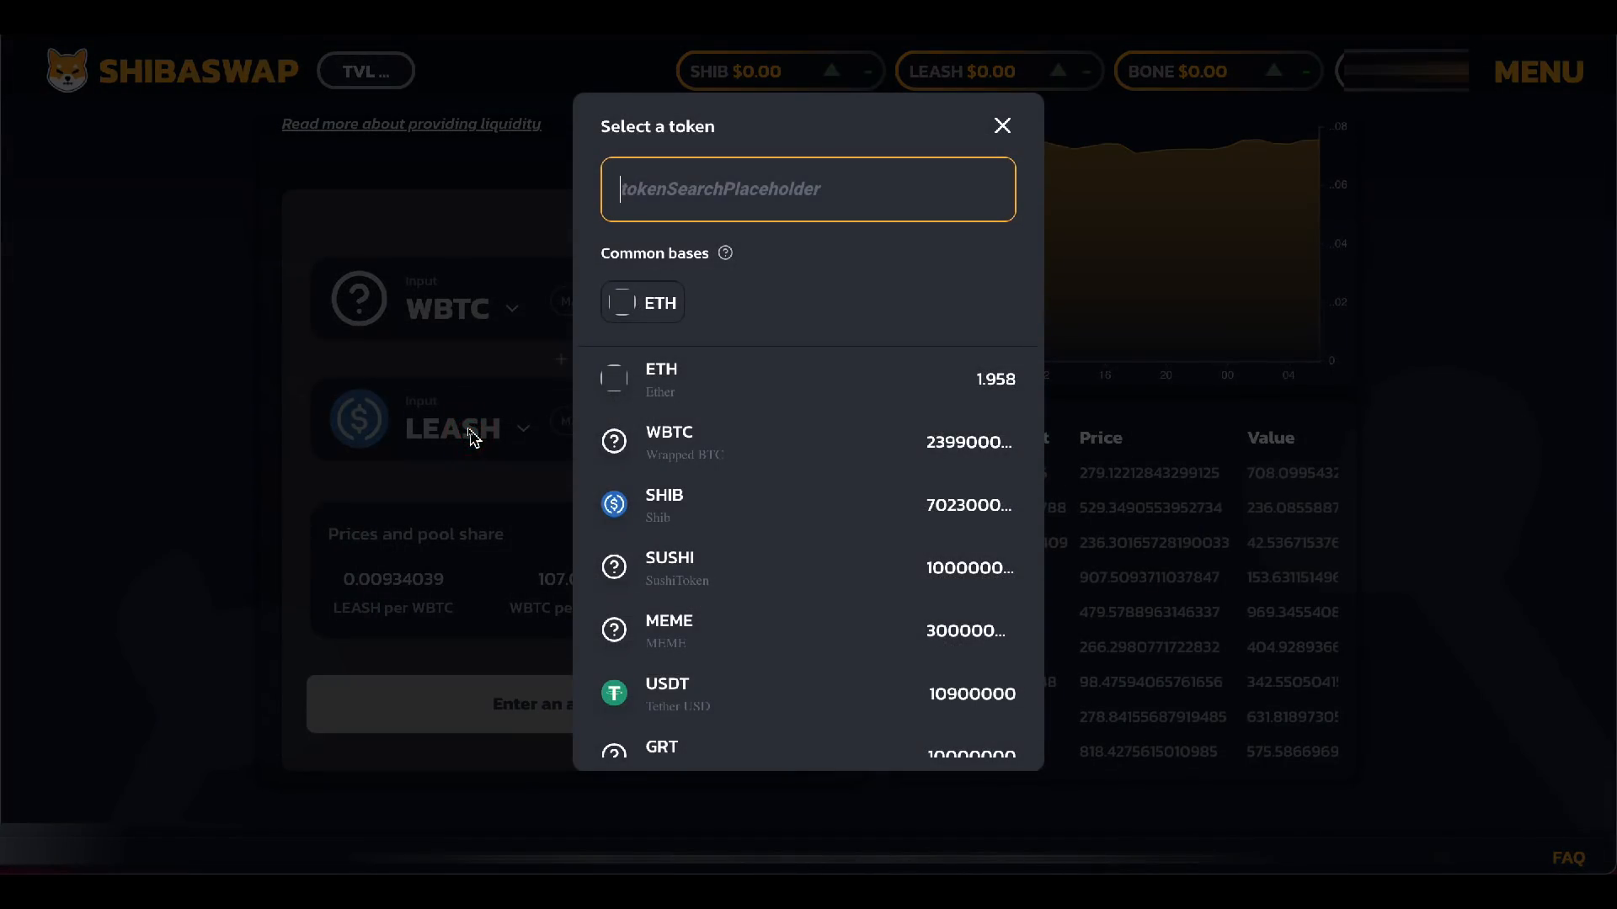
type("bone")
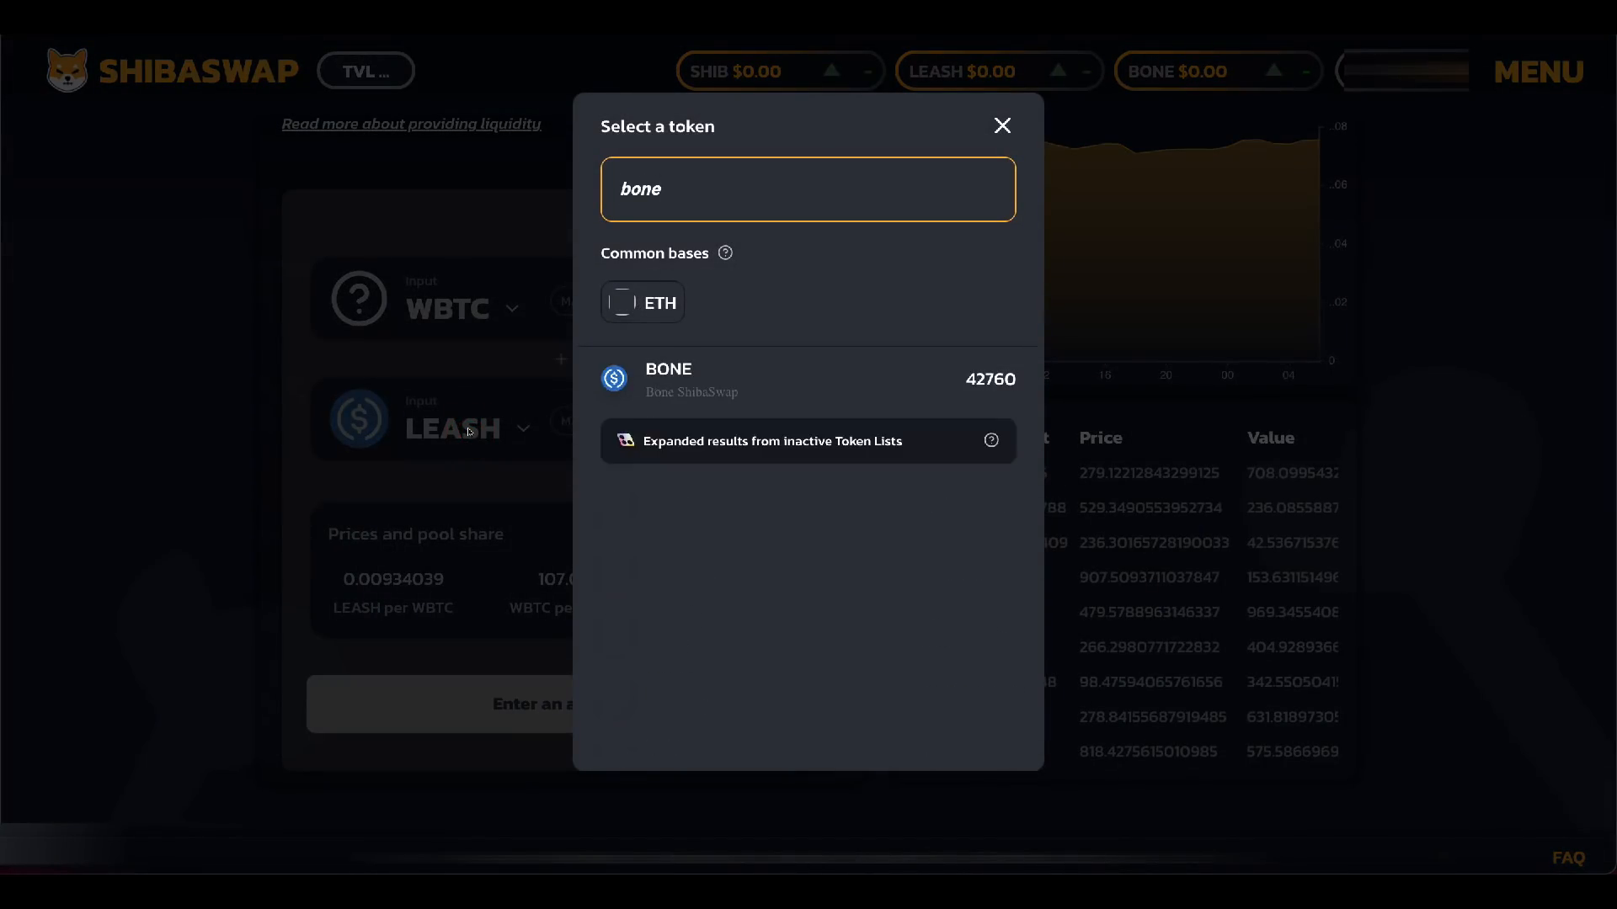
left_click(691, 379)
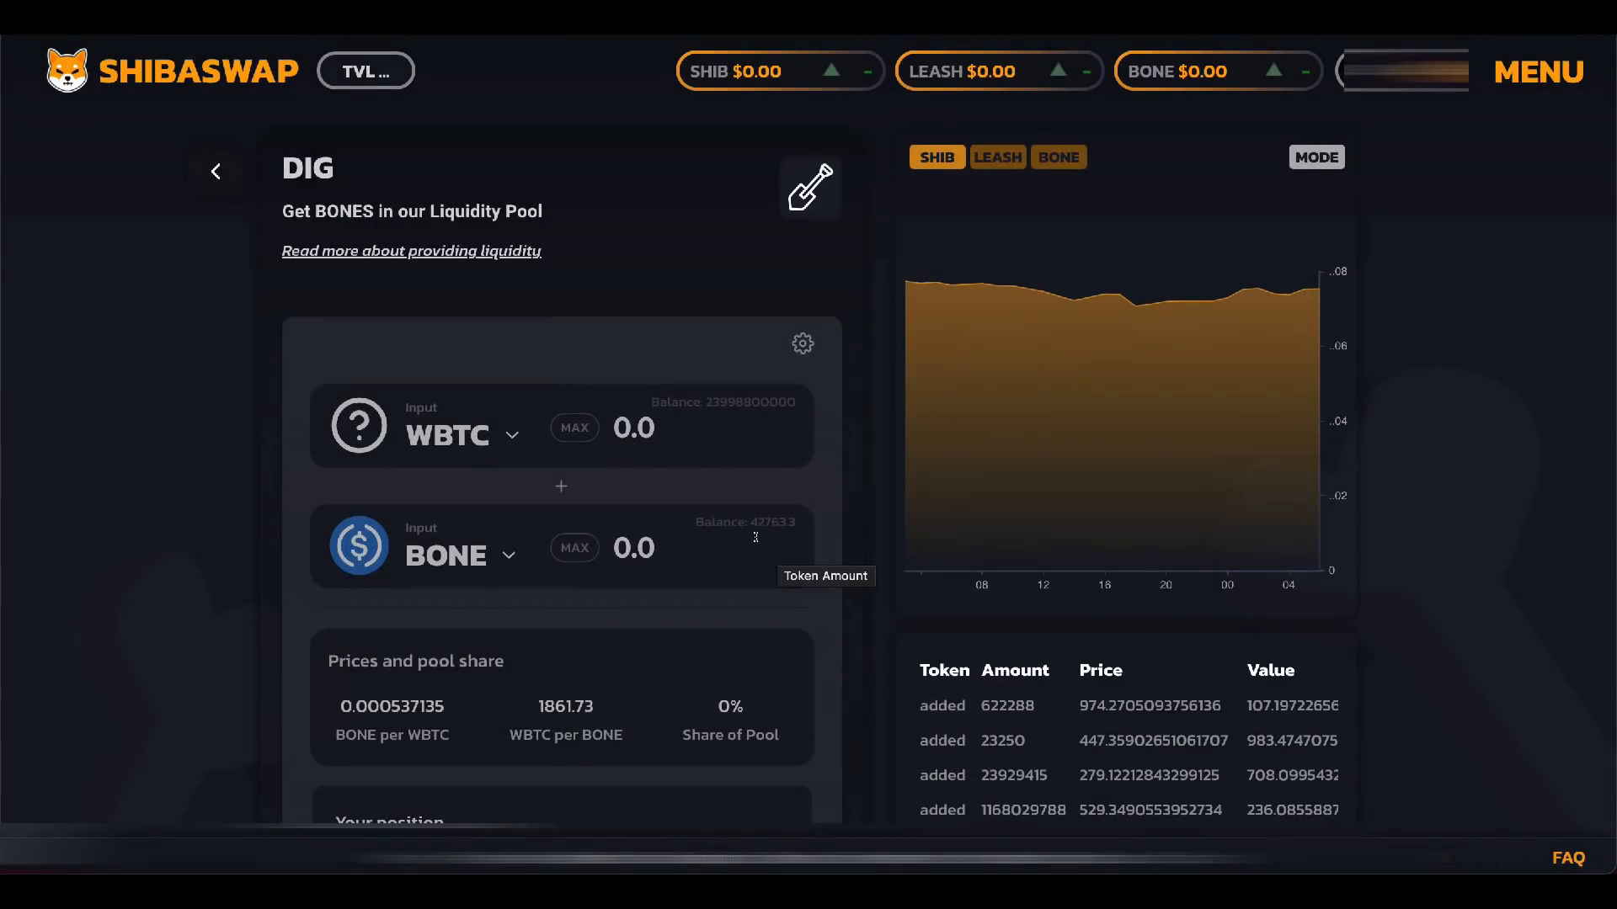
Step: Fill in the maximum BONE amount, then replace it with 1000
scroll(756, 537, "down", 1)
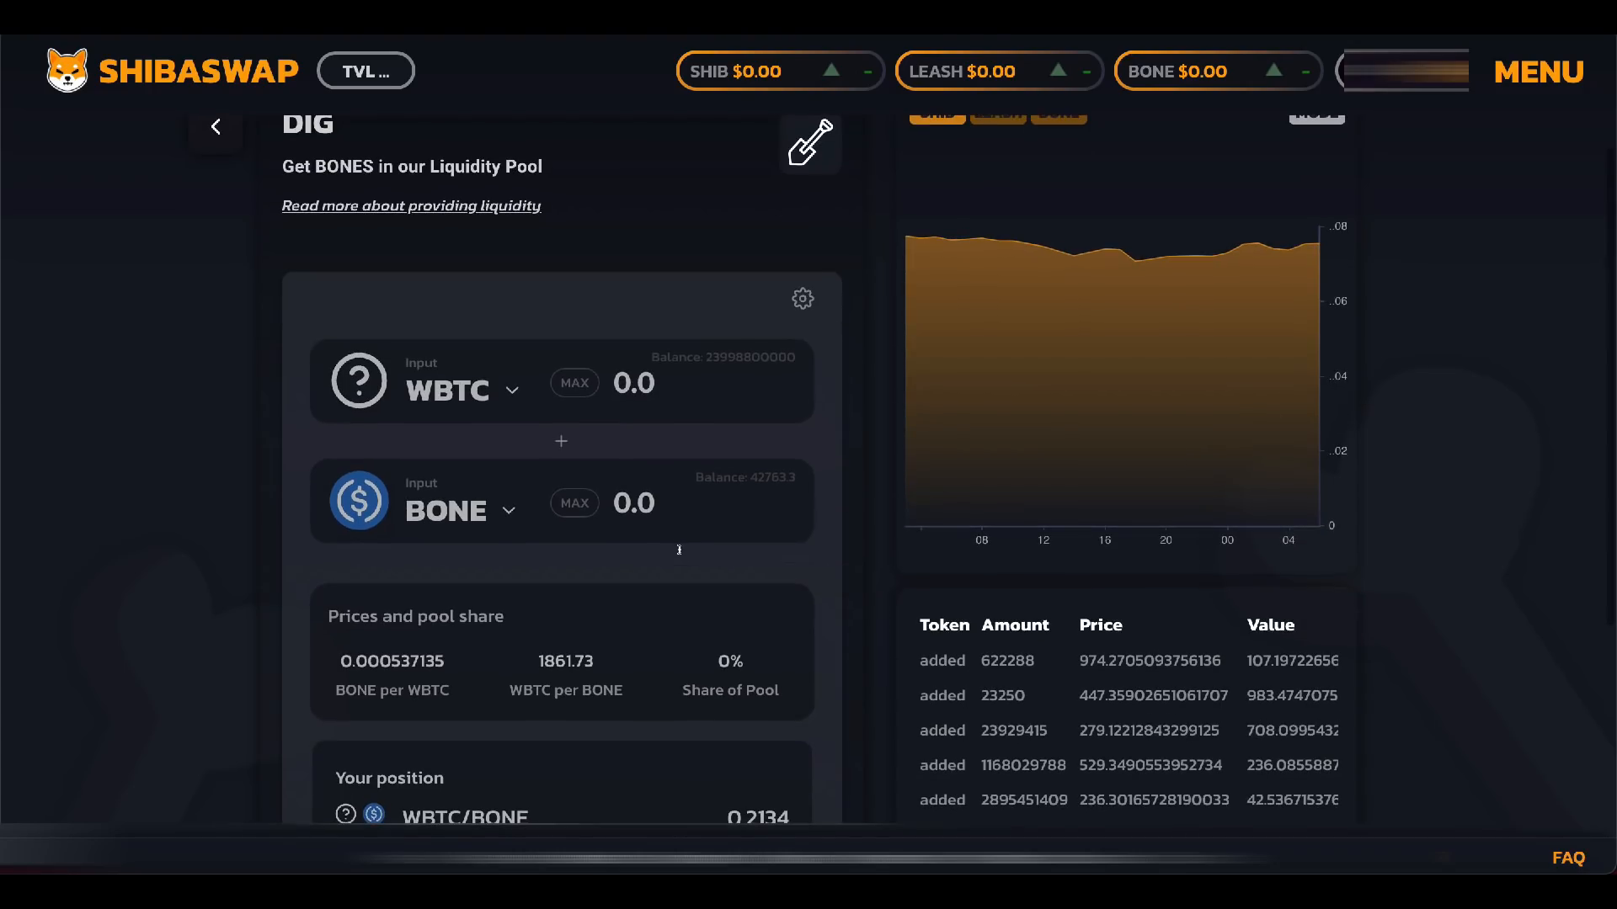
scroll(655, 514, "up", 1)
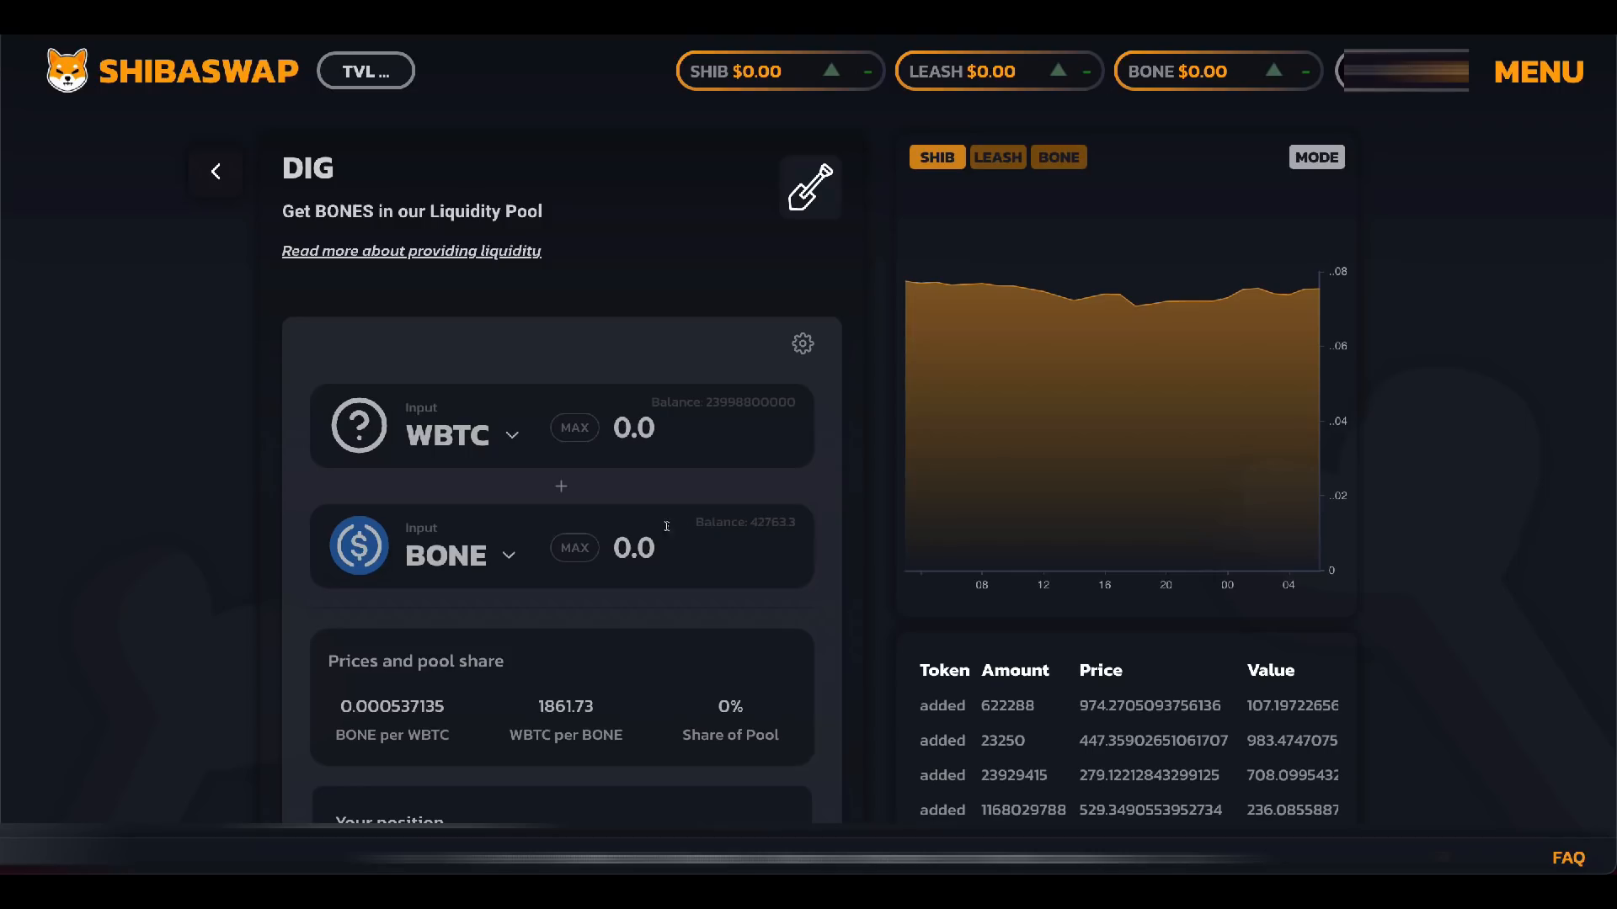
left_click(574, 547)
left_click(656, 543)
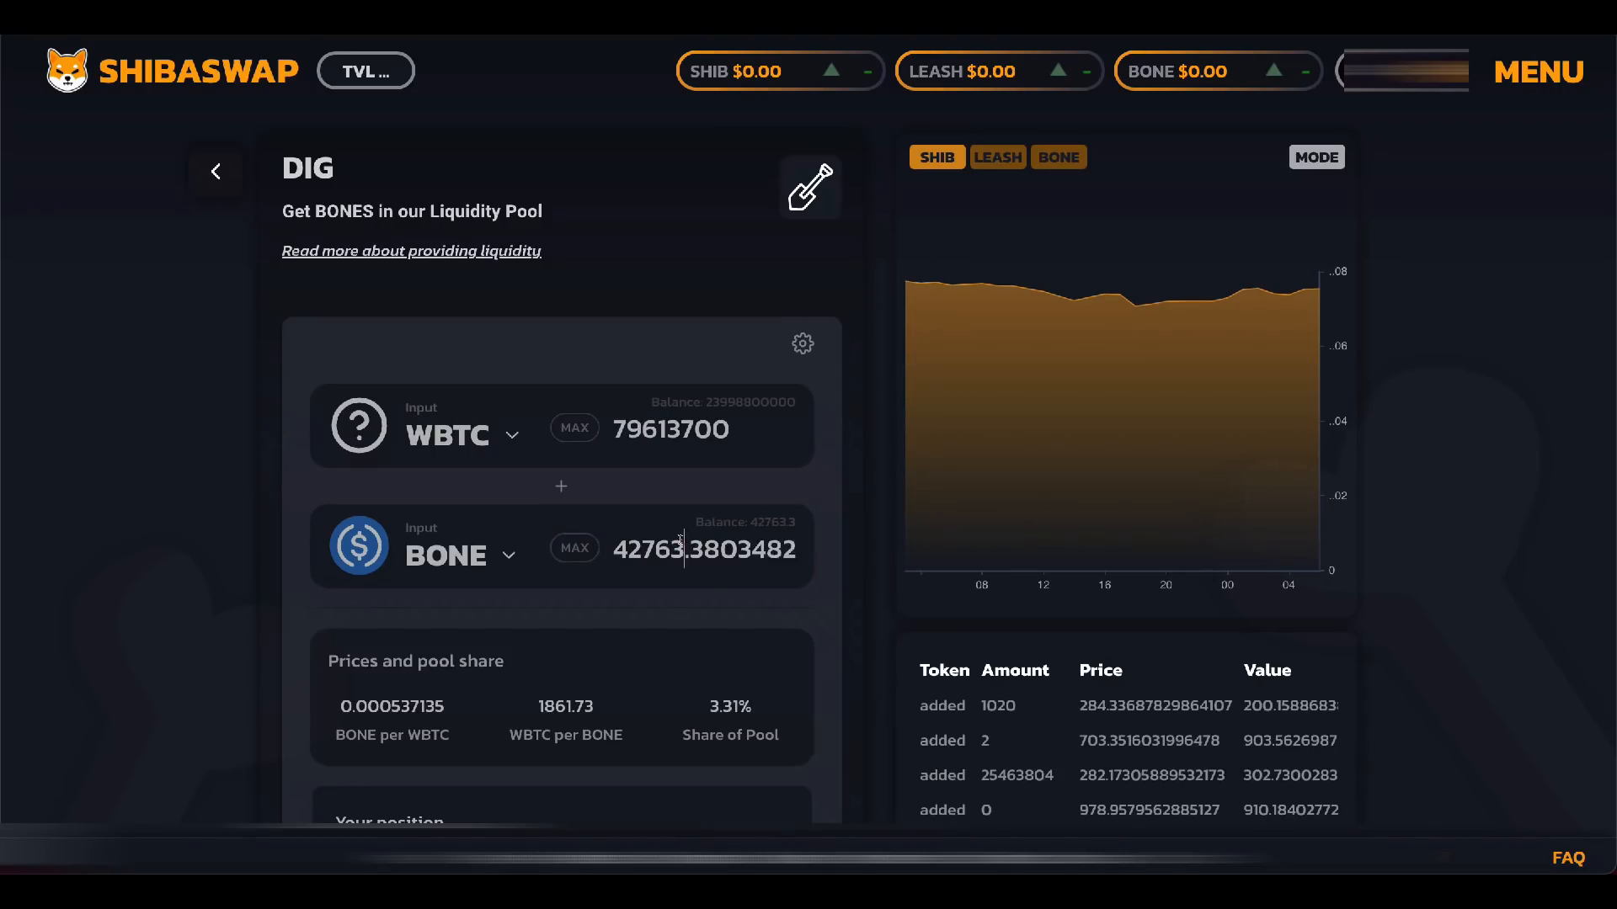
double_click(681, 543)
type("1")
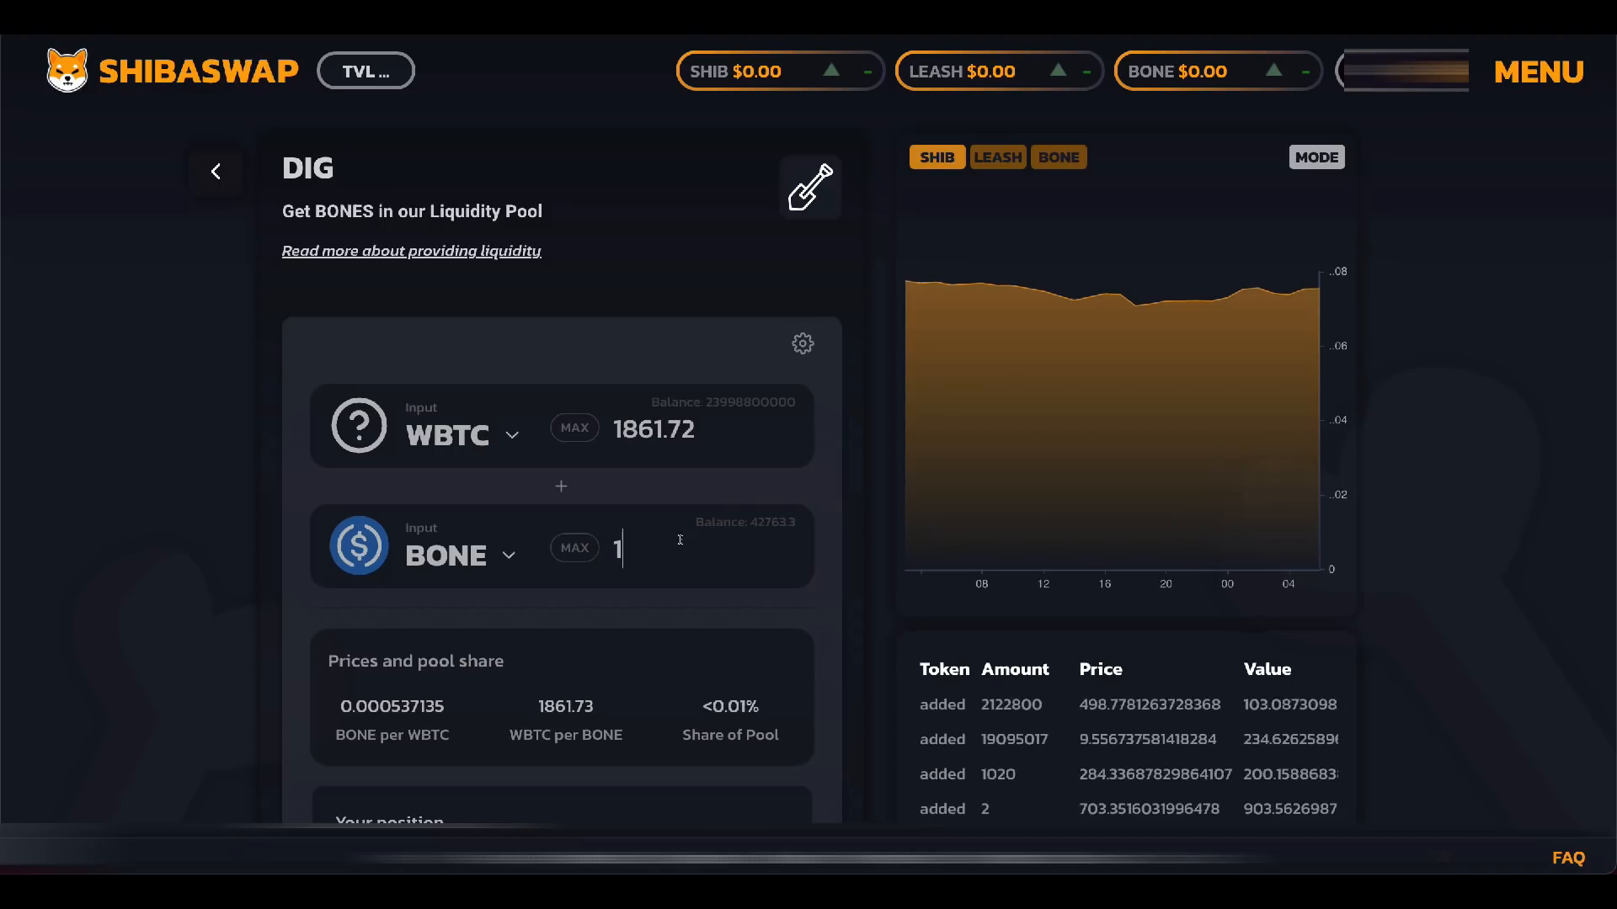
type("000")
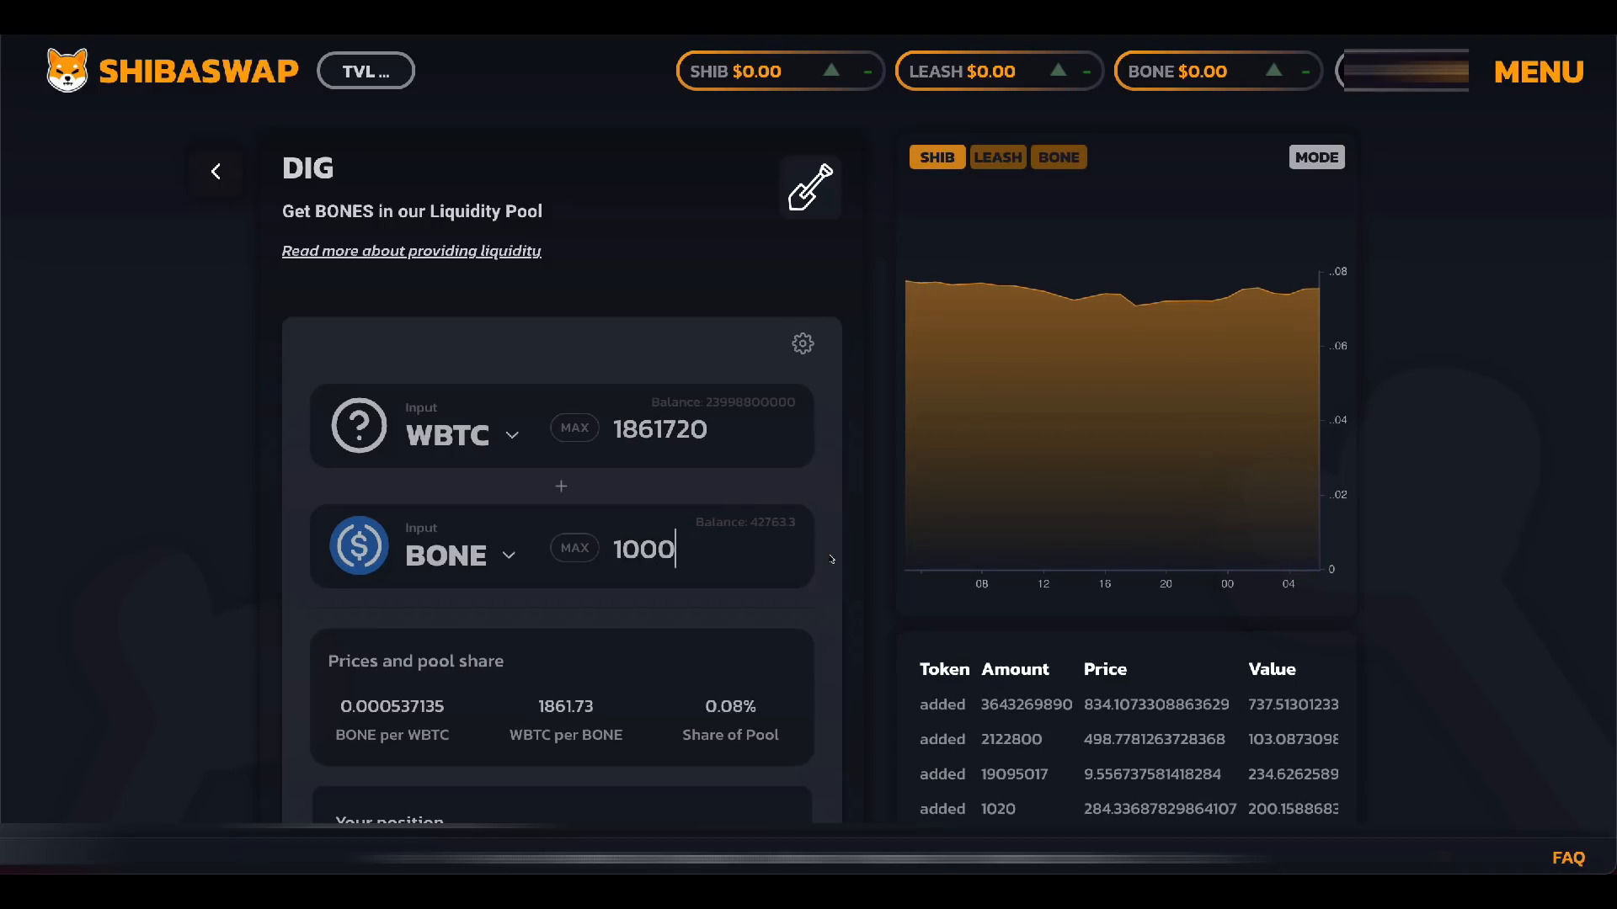
Step: Try BONE amounts of 1, 10 and 1000, comparing the matching WBTC amount, share of pool and current position
scroll(593, 627, "down", 1)
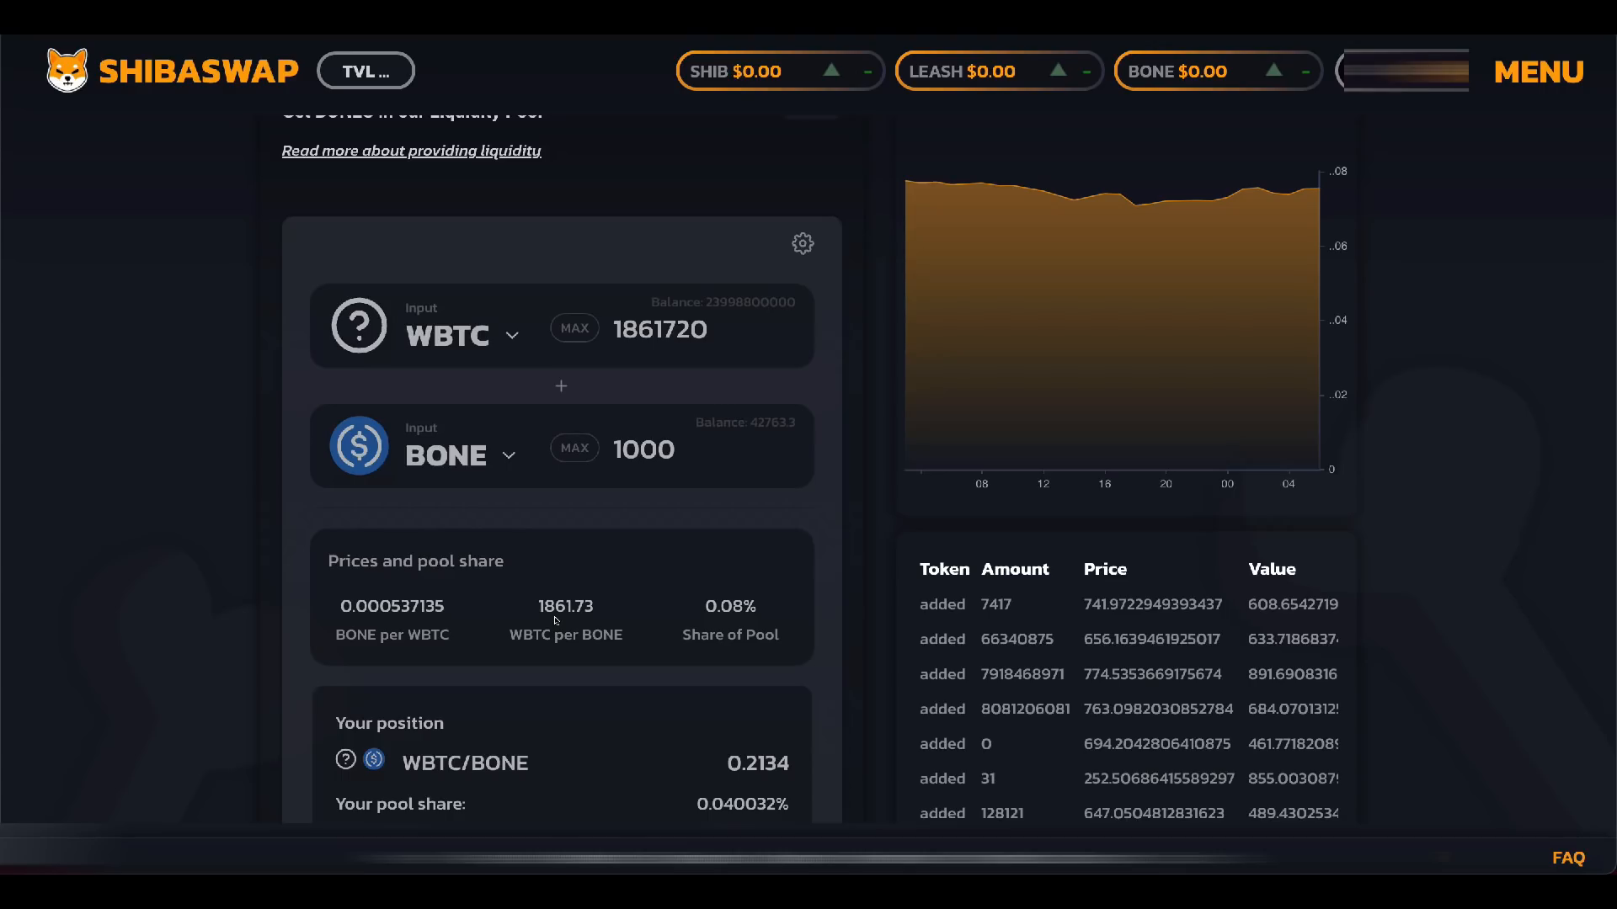
double_click(668, 450)
type("1")
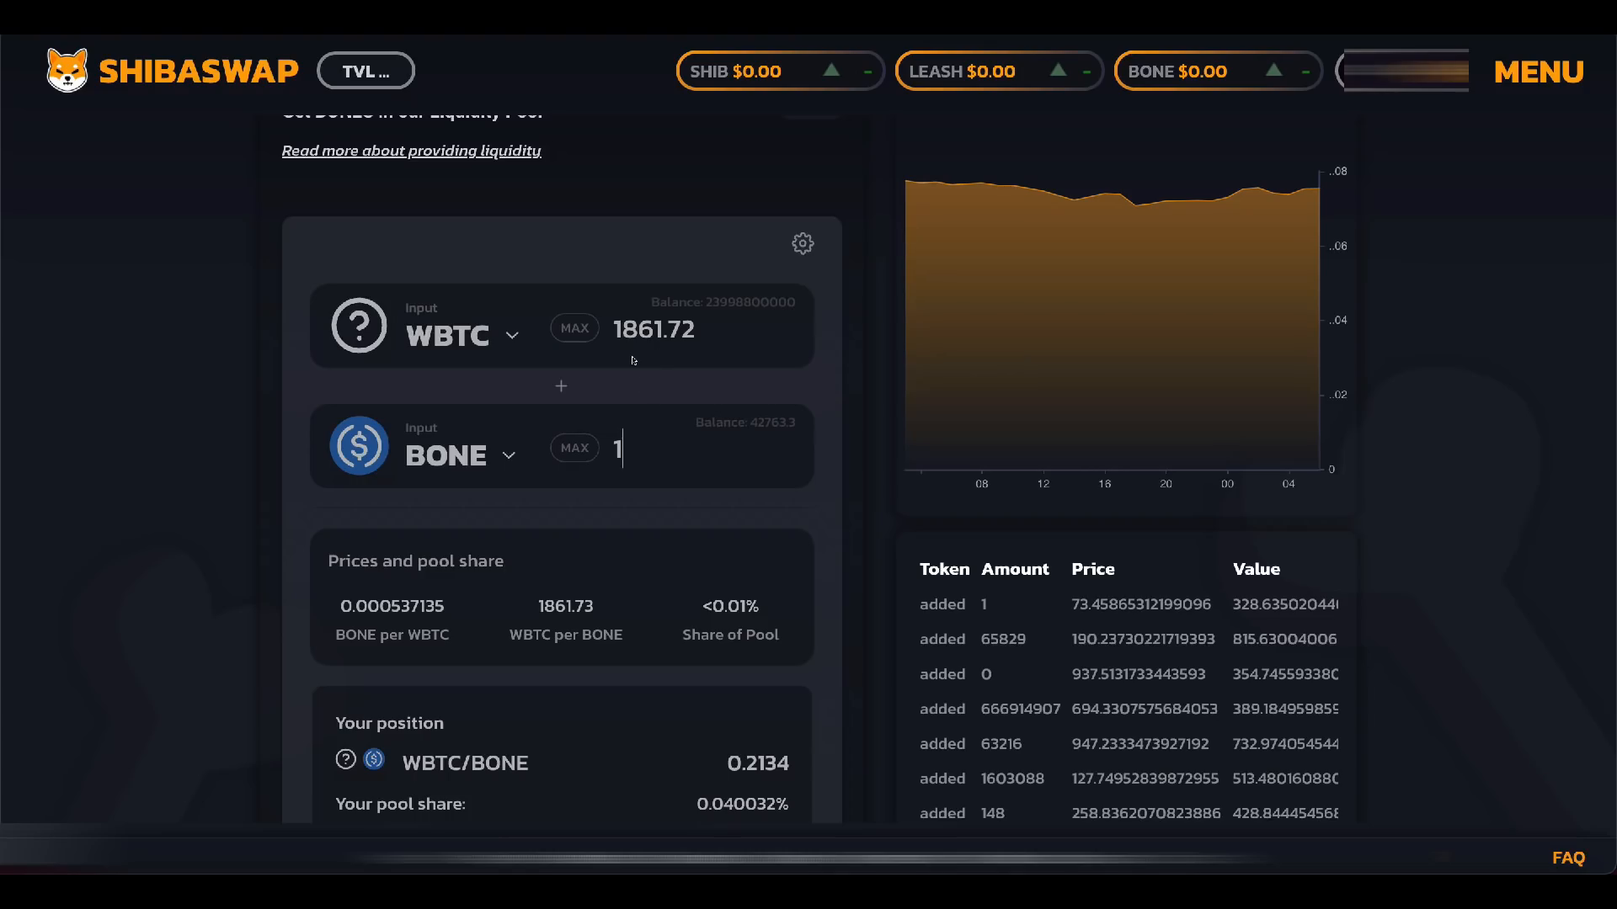
scroll(225, 425, "down", 3)
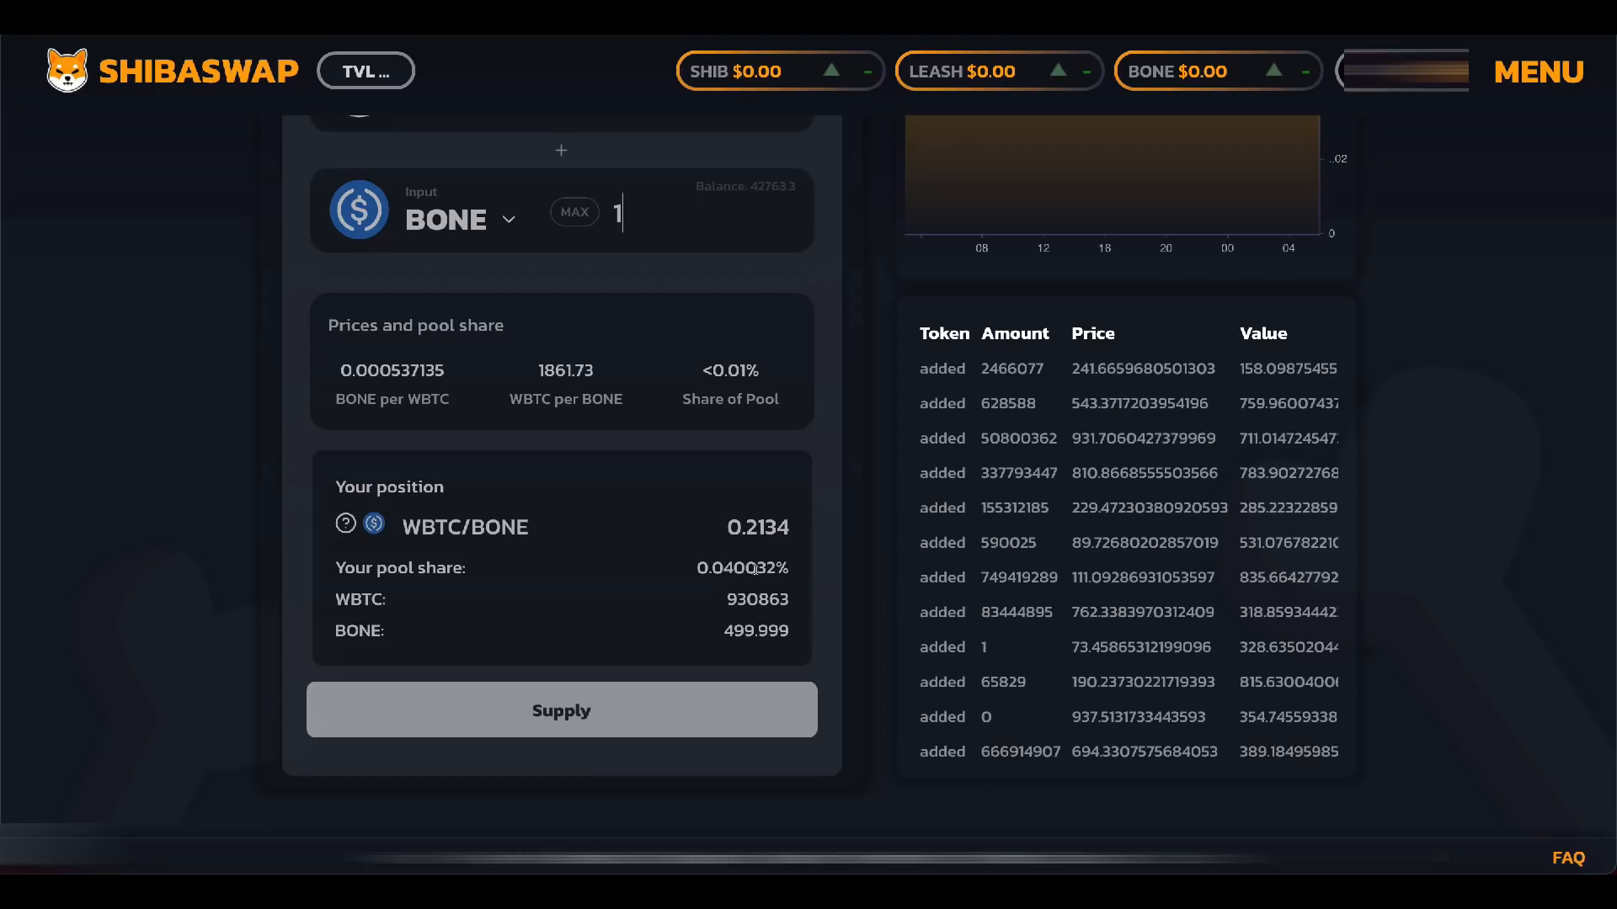
type("0")
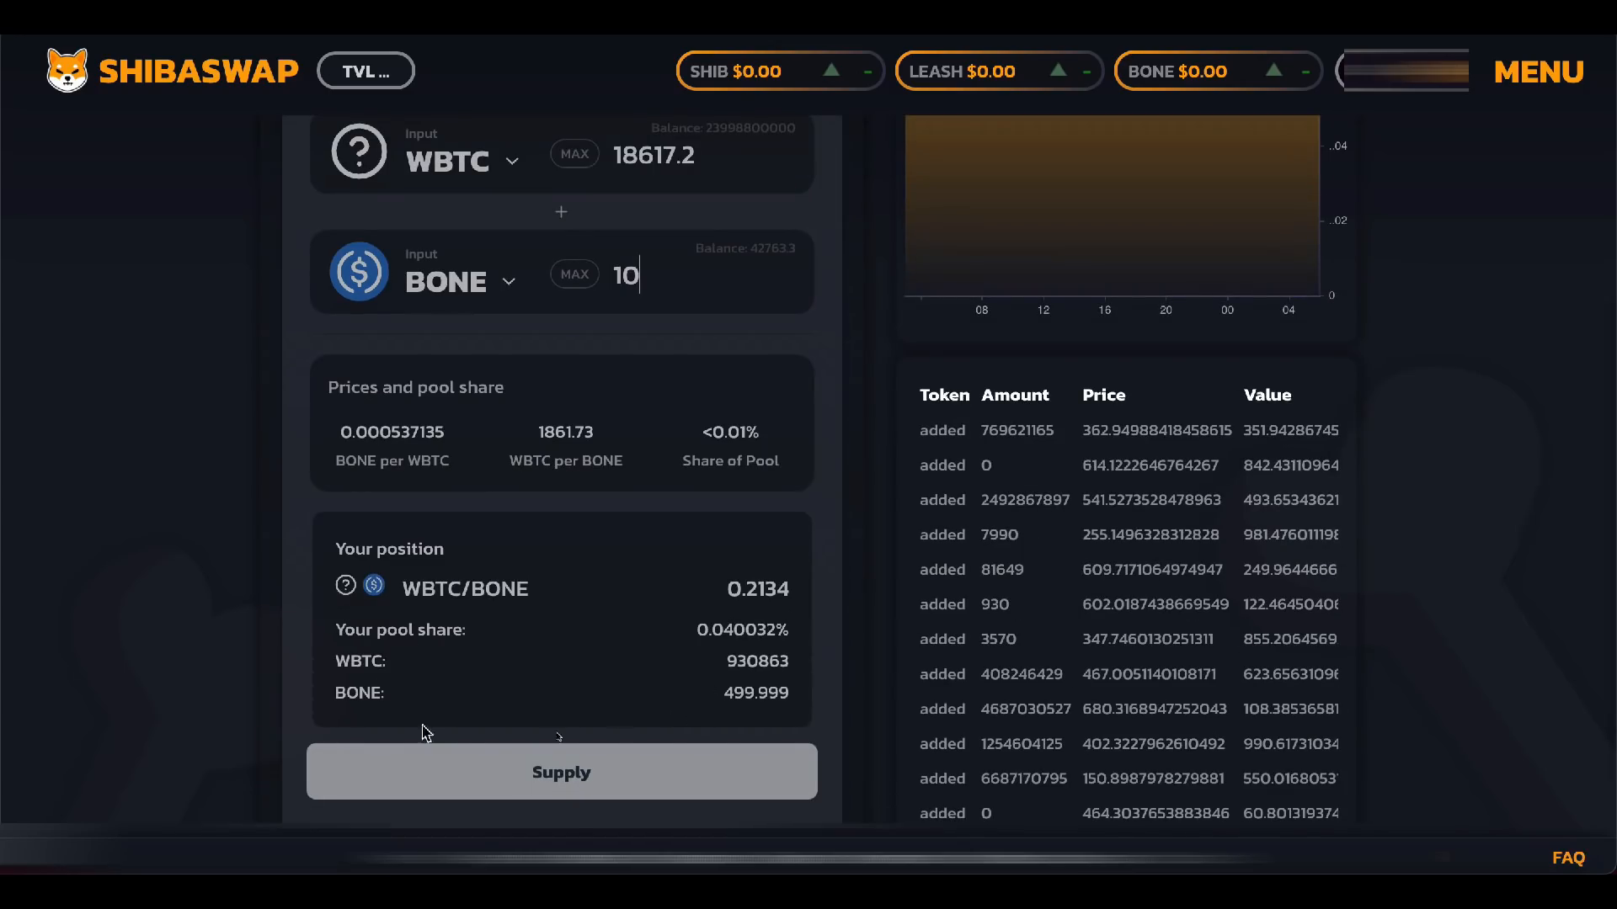
scroll(278, 681, "up", 1)
scroll(278, 680, "up", 2)
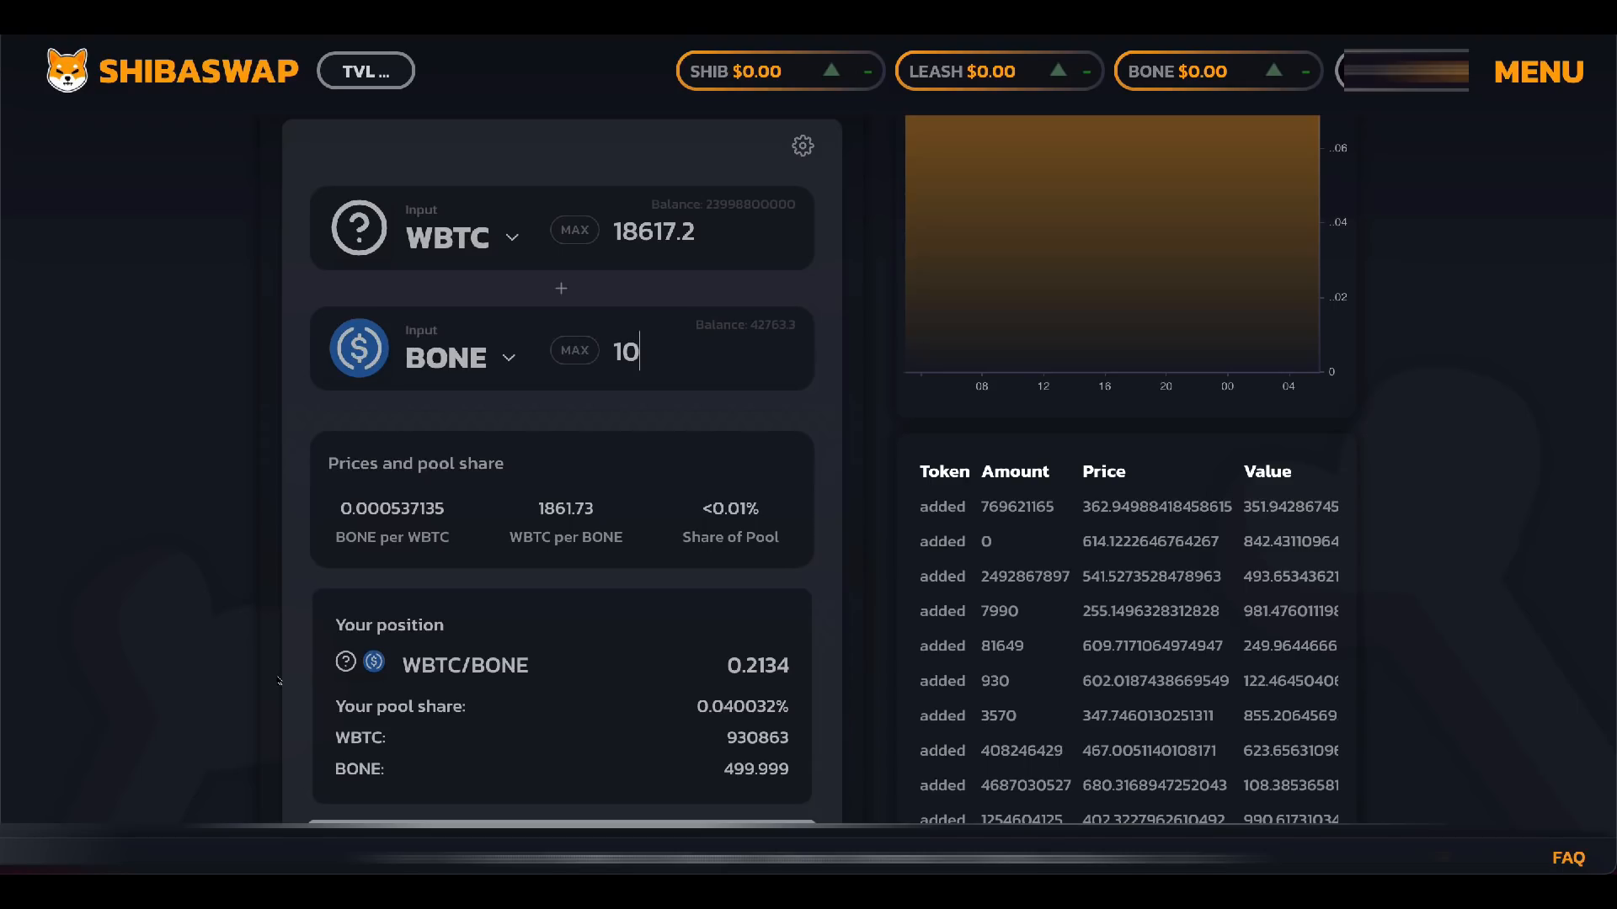
type("00")
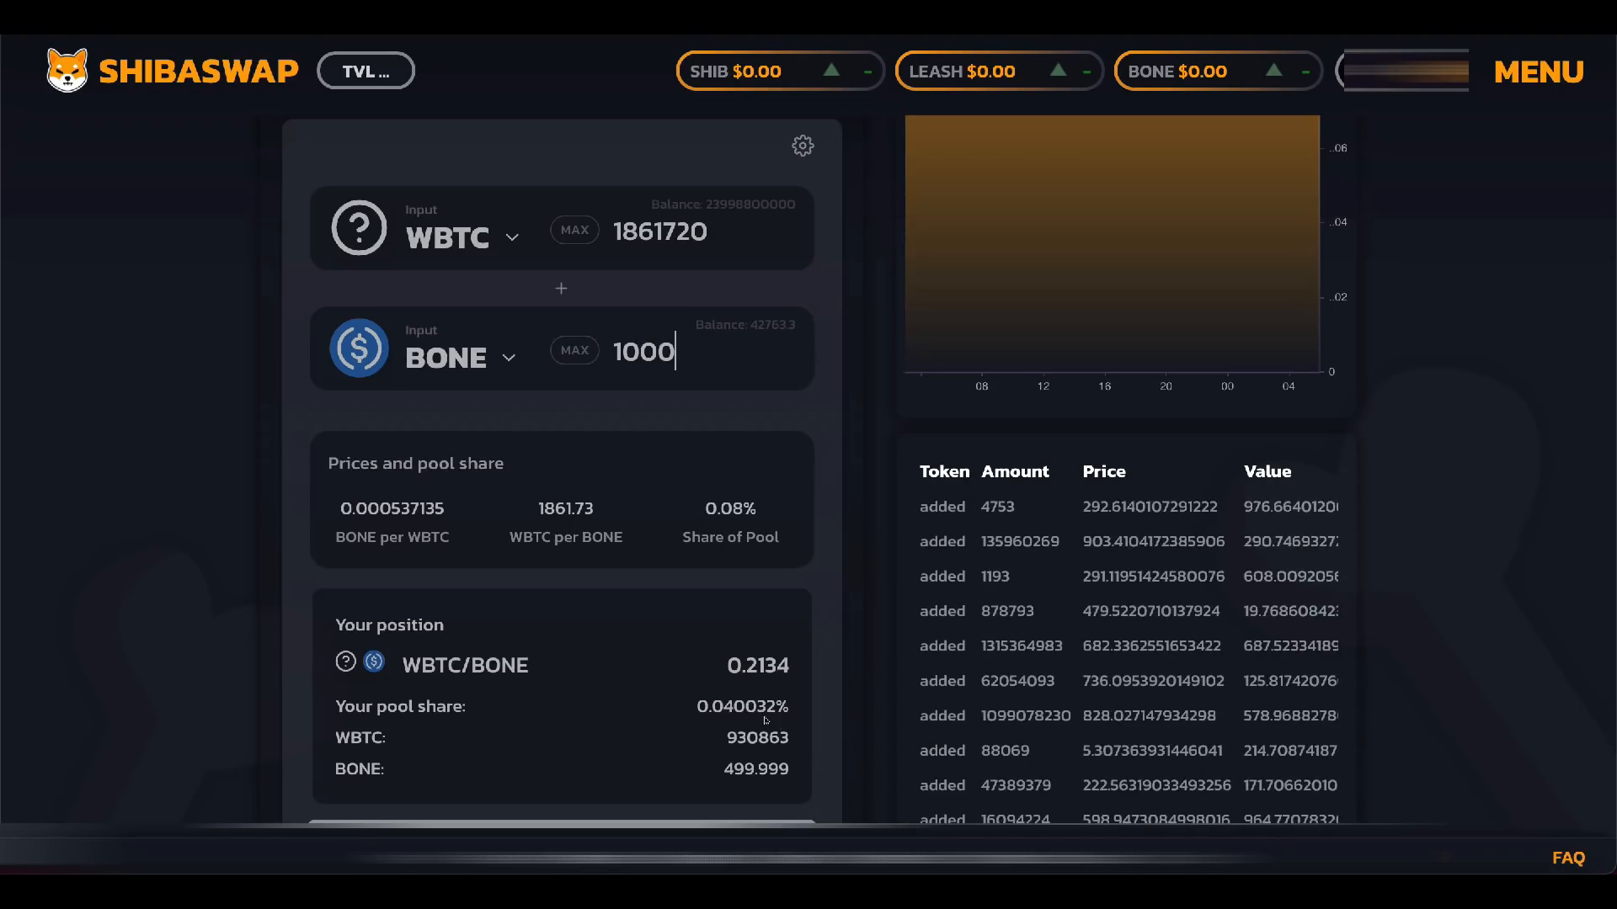
scroll(722, 693, "down", 1)
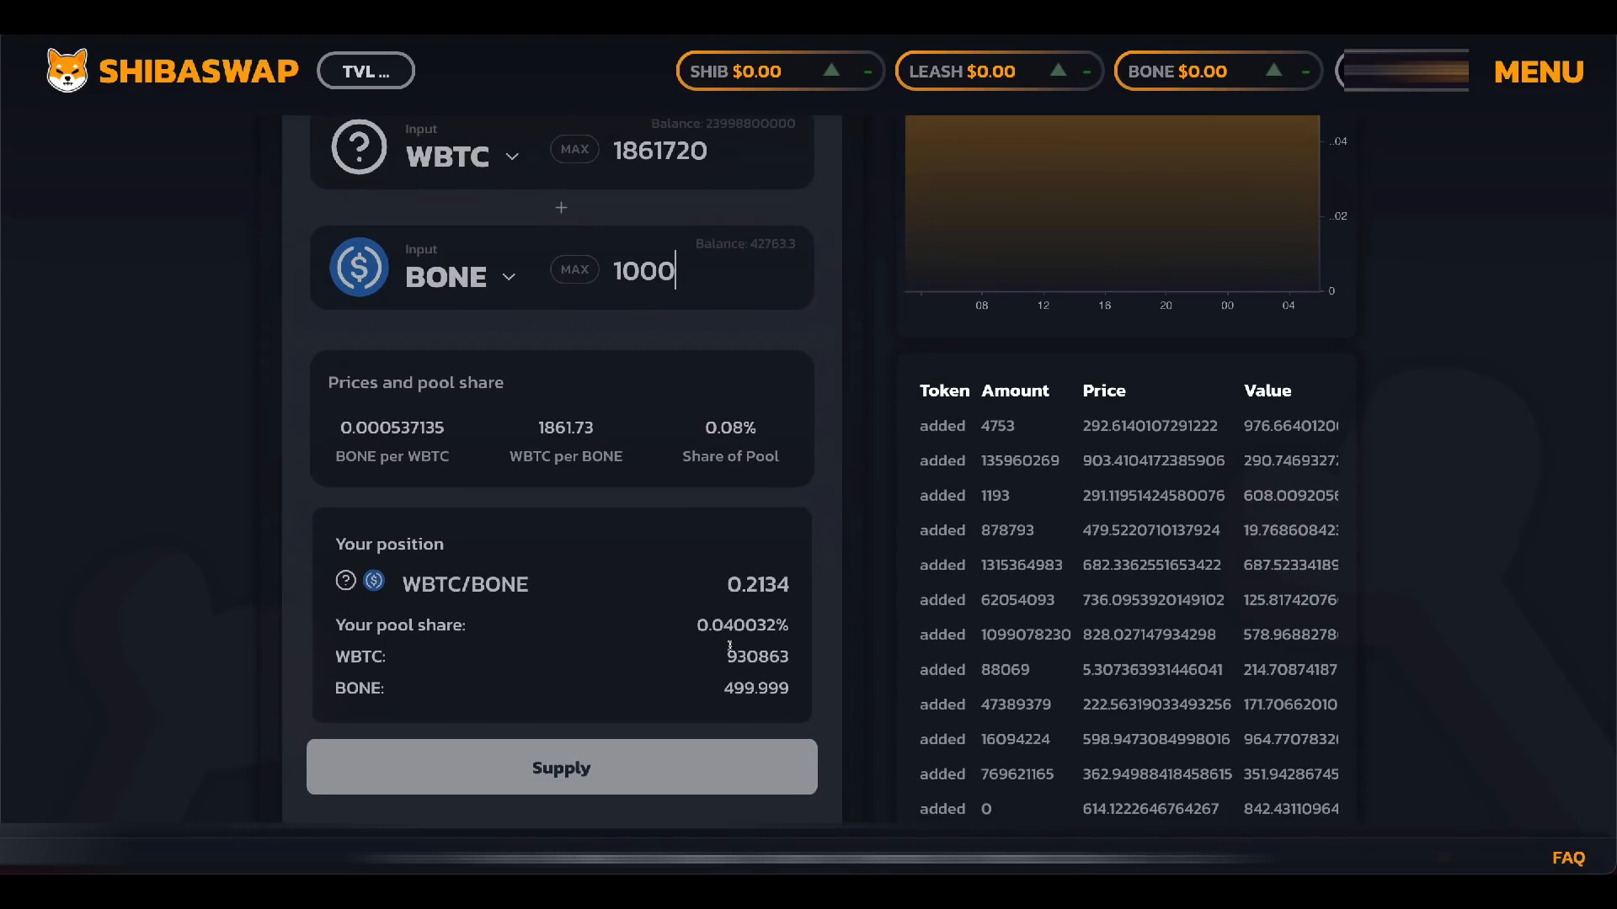
scroll(736, 646, "up", 2)
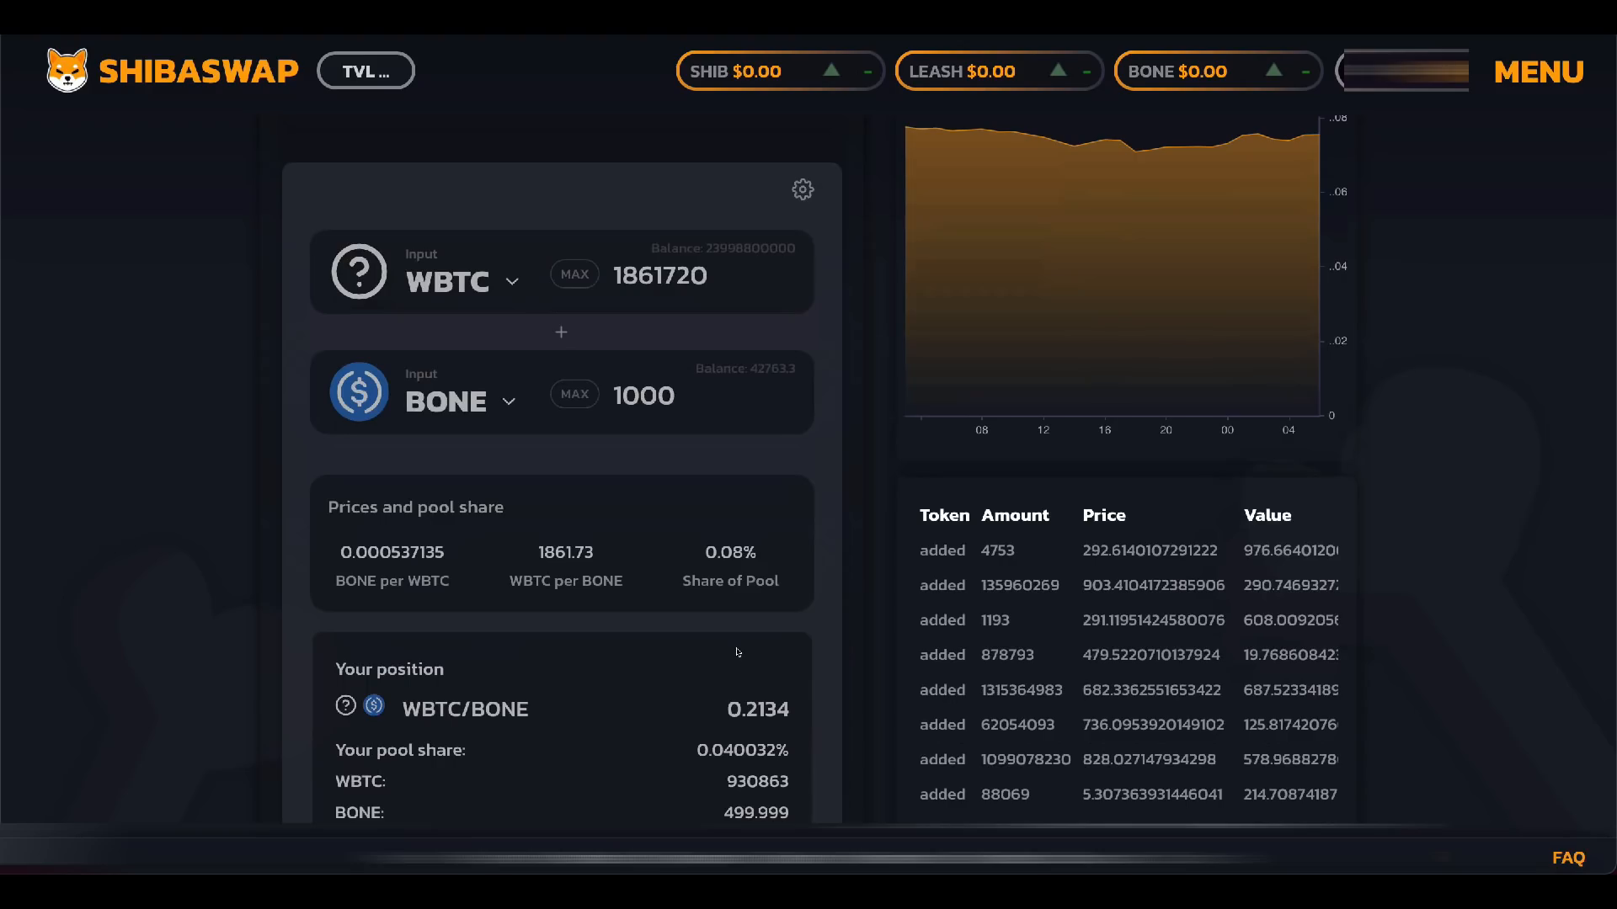
Step: Supply 10000 BONE with the matching WBTC amount to the WBTC/BONE pool, confirm the transaction in the wallet and dismiss the notice
type("0")
scroll(738, 653, "down", 2)
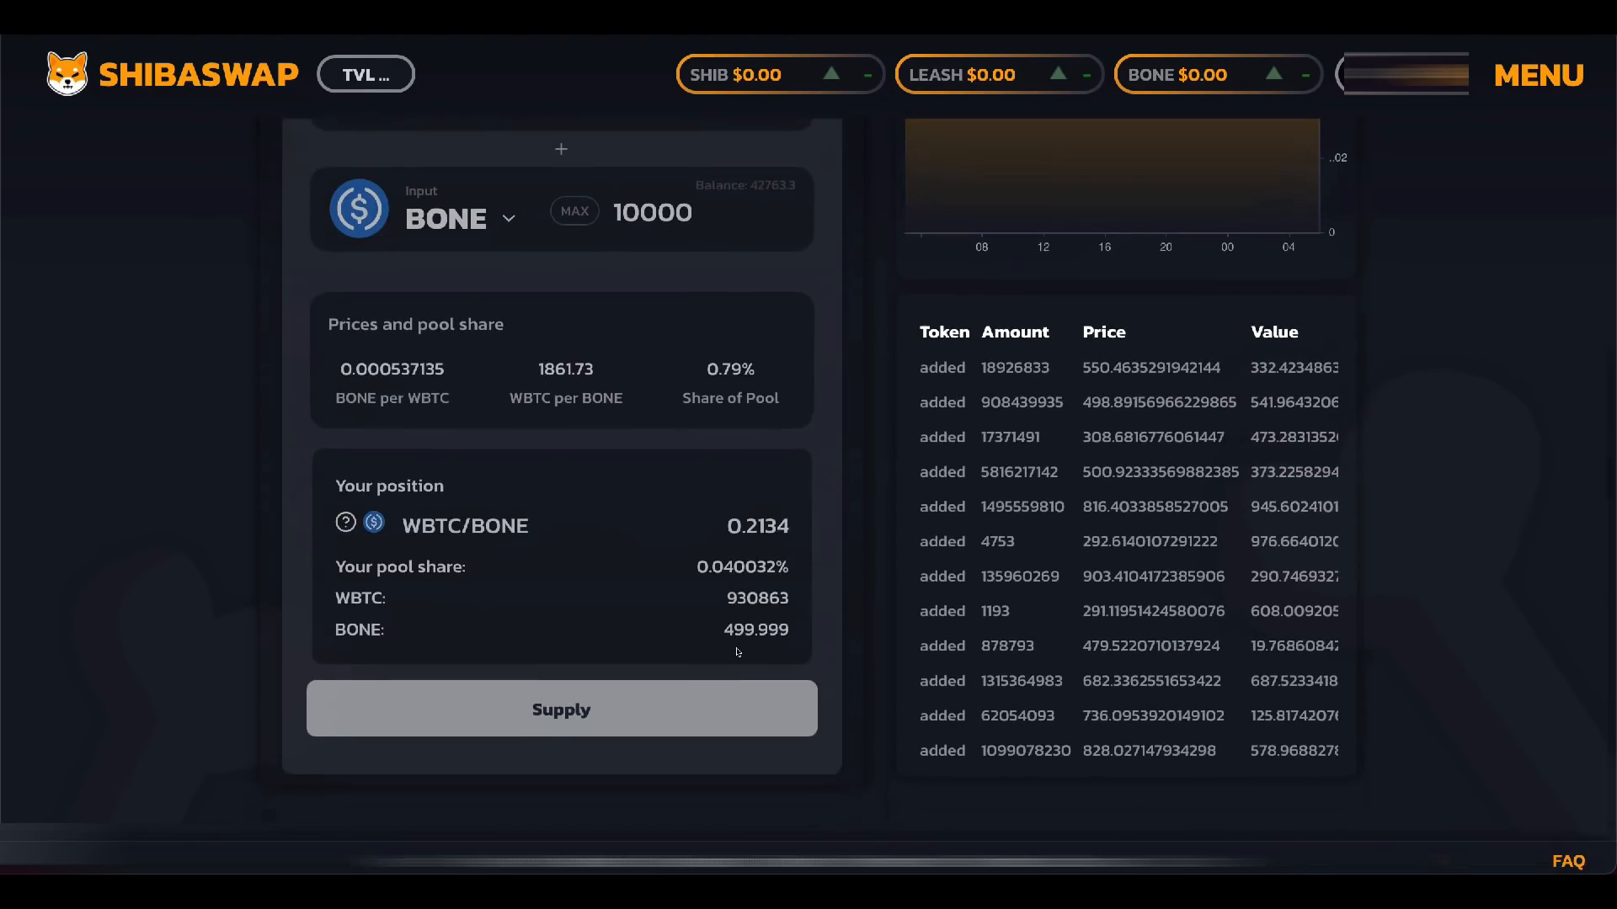
scroll(738, 651, "up", 1)
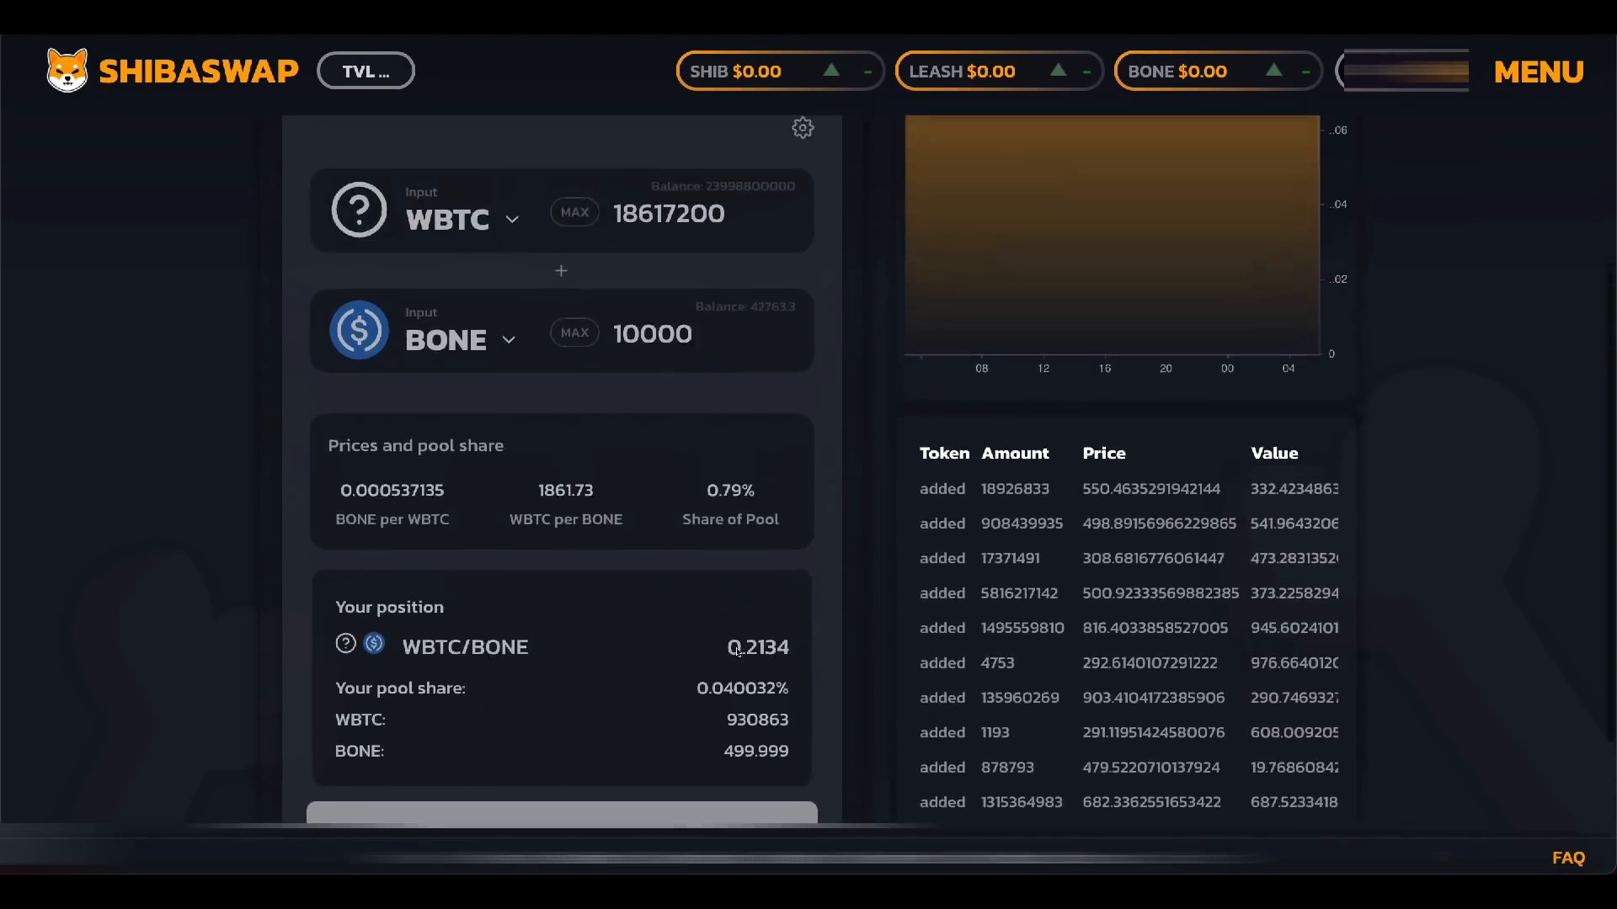
scroll(589, 724, "down", 2)
left_click(559, 722)
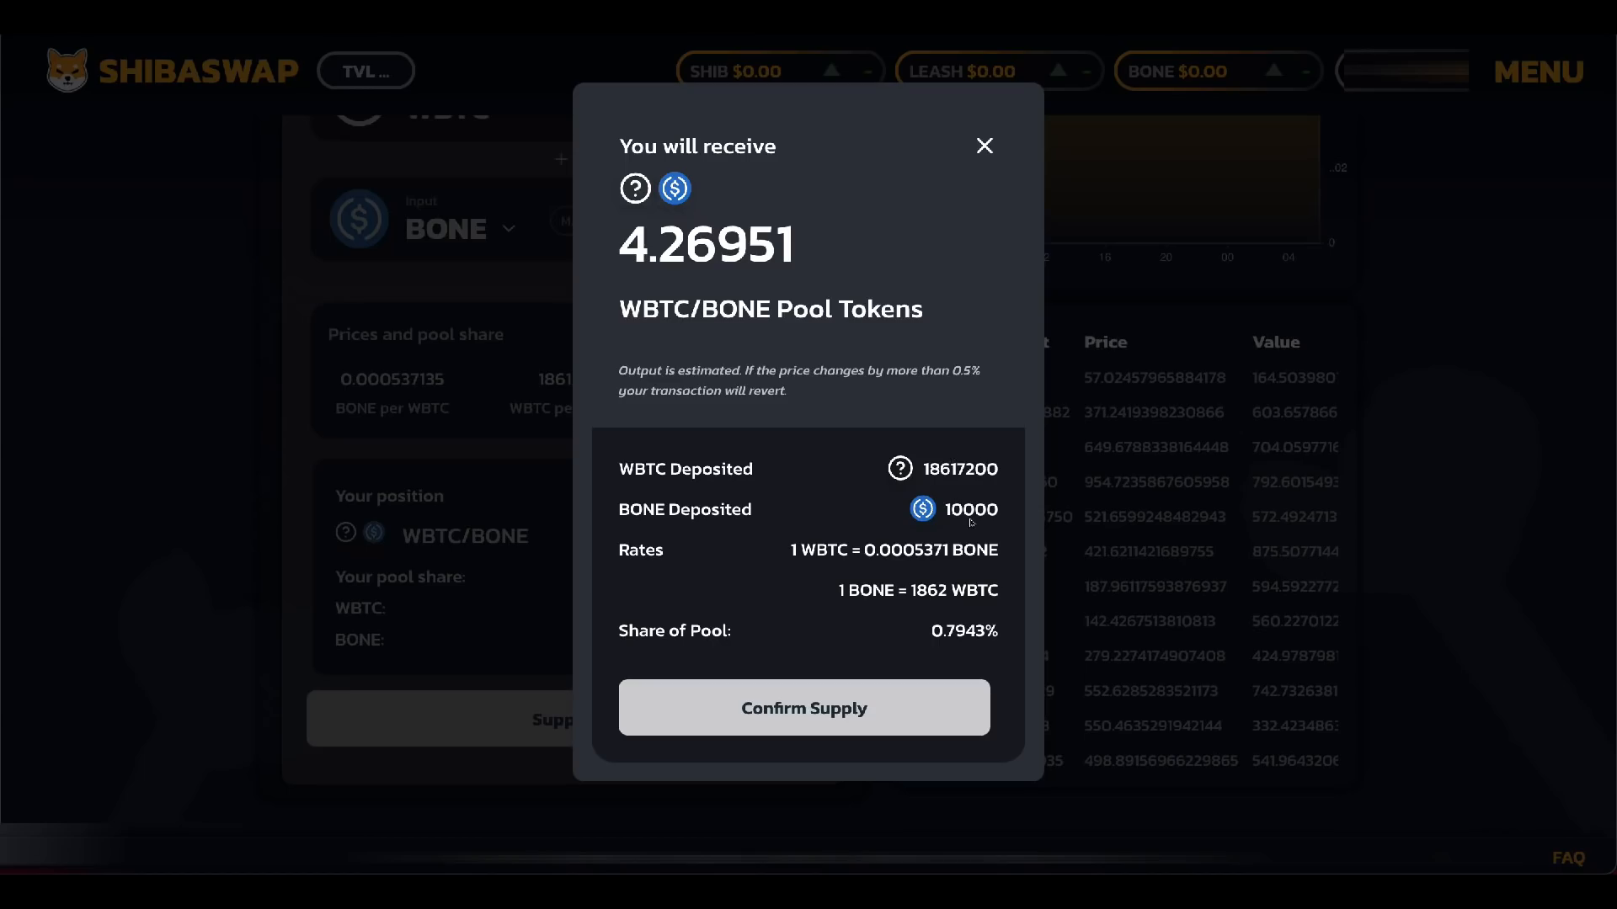
left_click(760, 715)
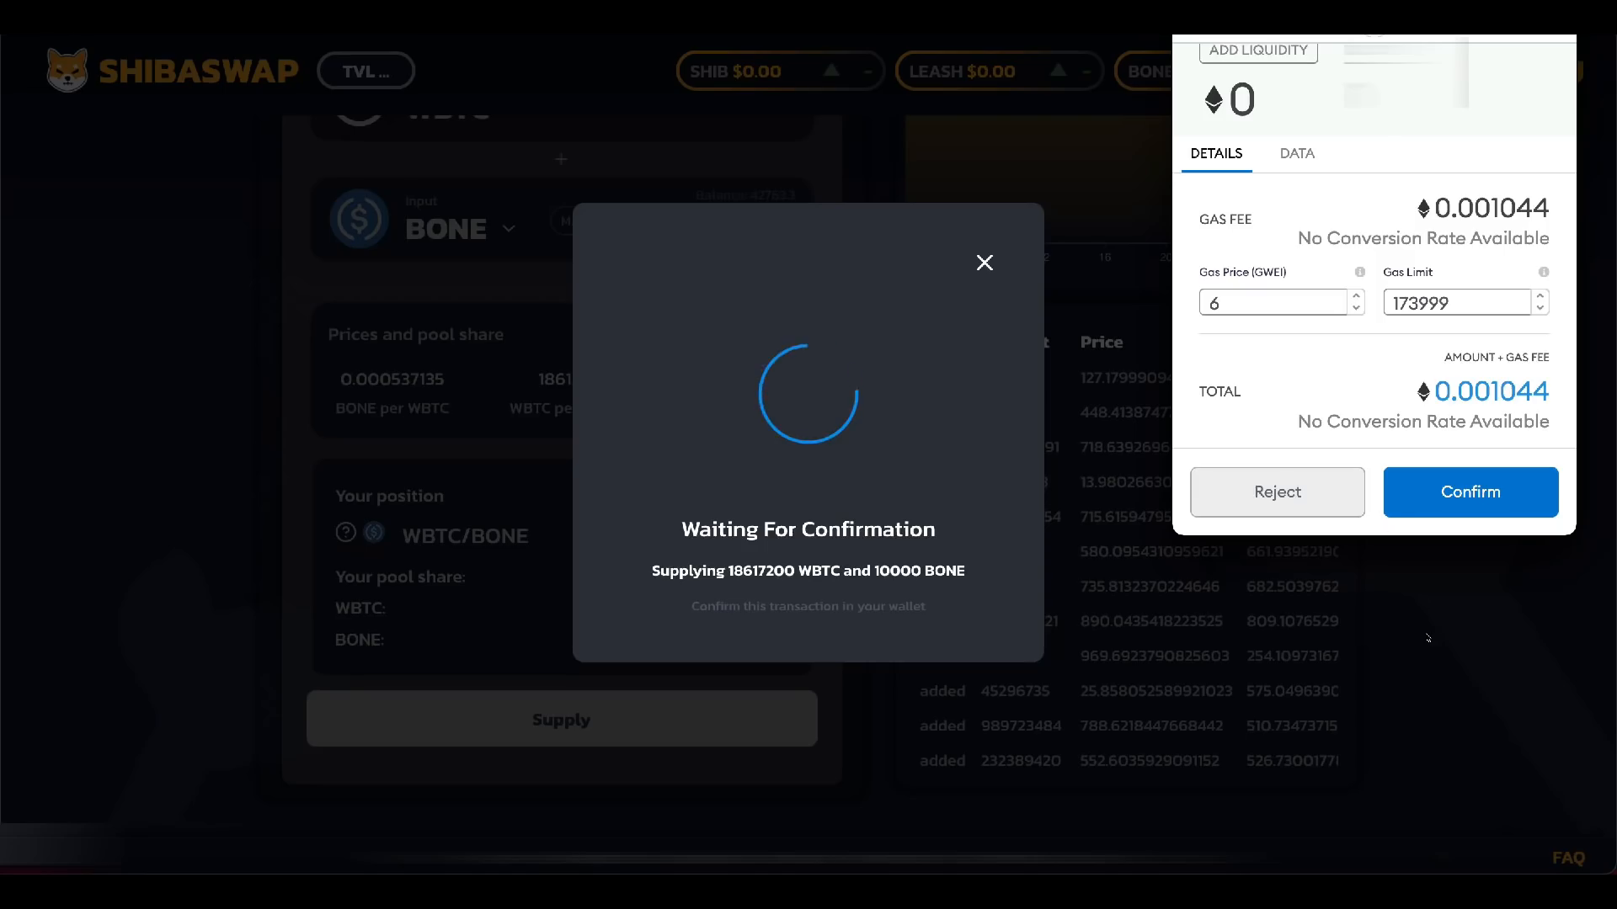
left_click(1474, 494)
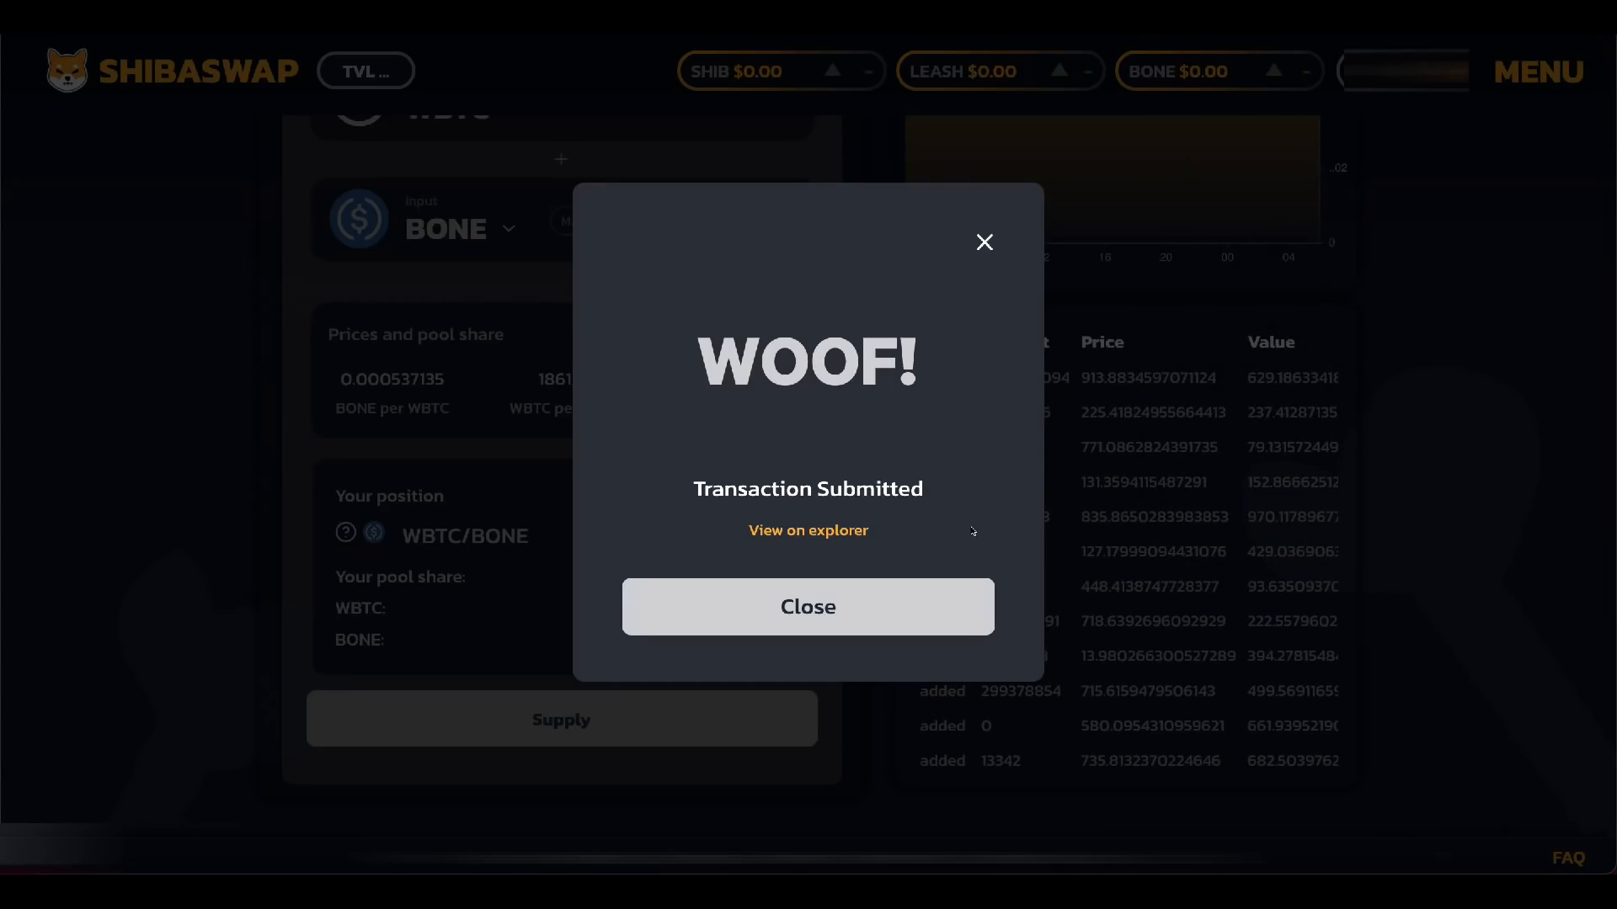
left_click(818, 611)
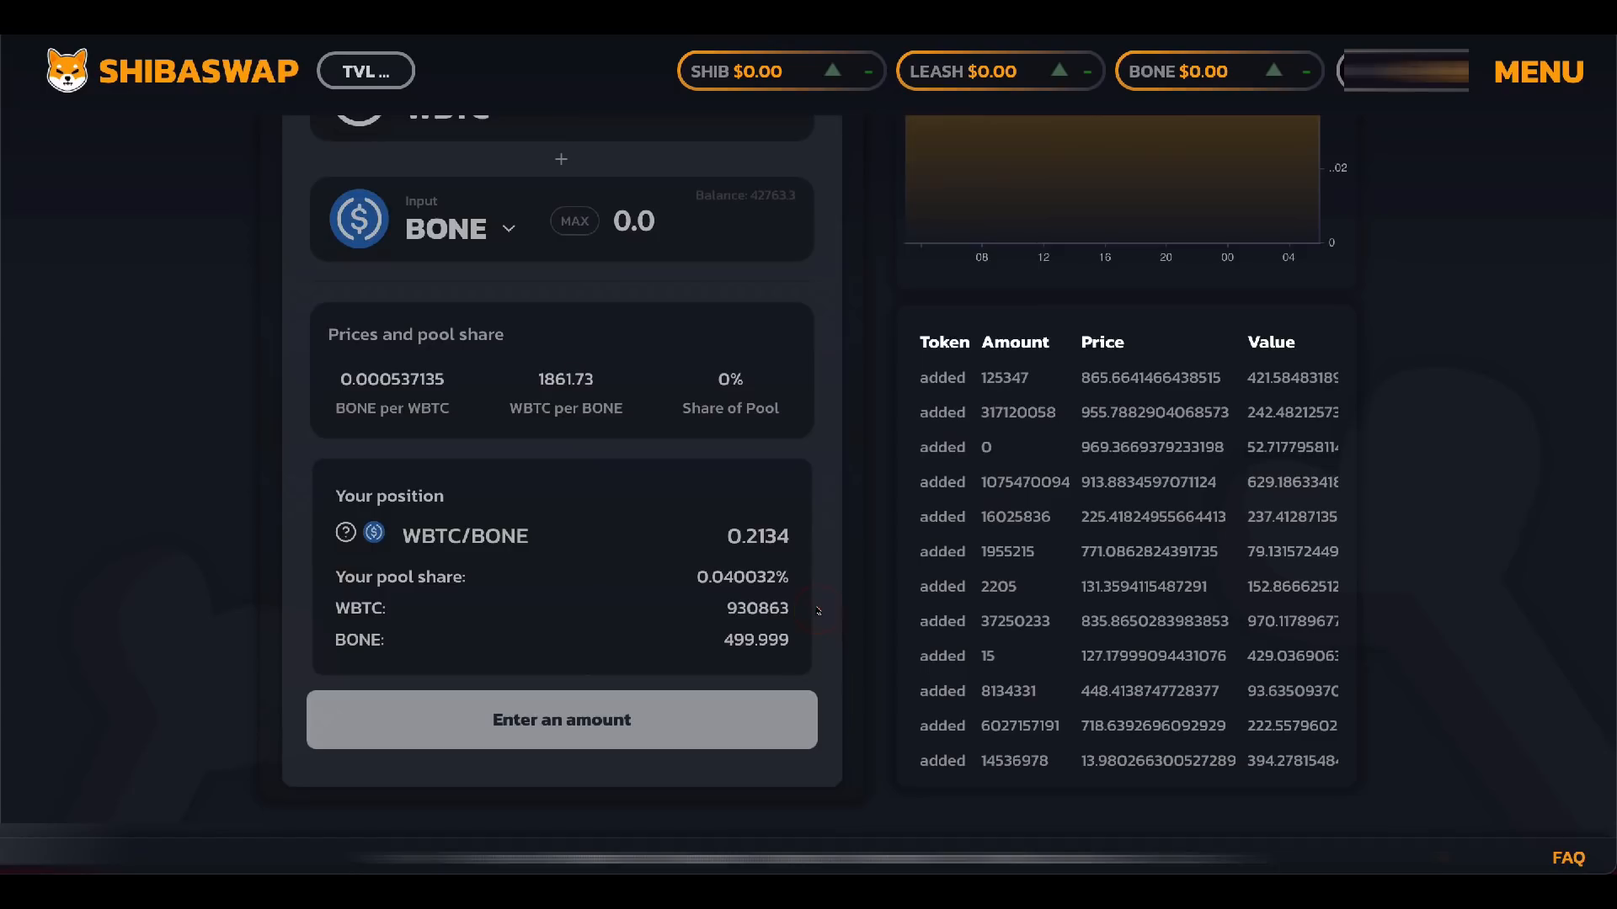
Step: Return to the liquidity overview and expand the WBTC/BONE position to check its pooled amounts and pool share
scroll(817, 612, "up", 4)
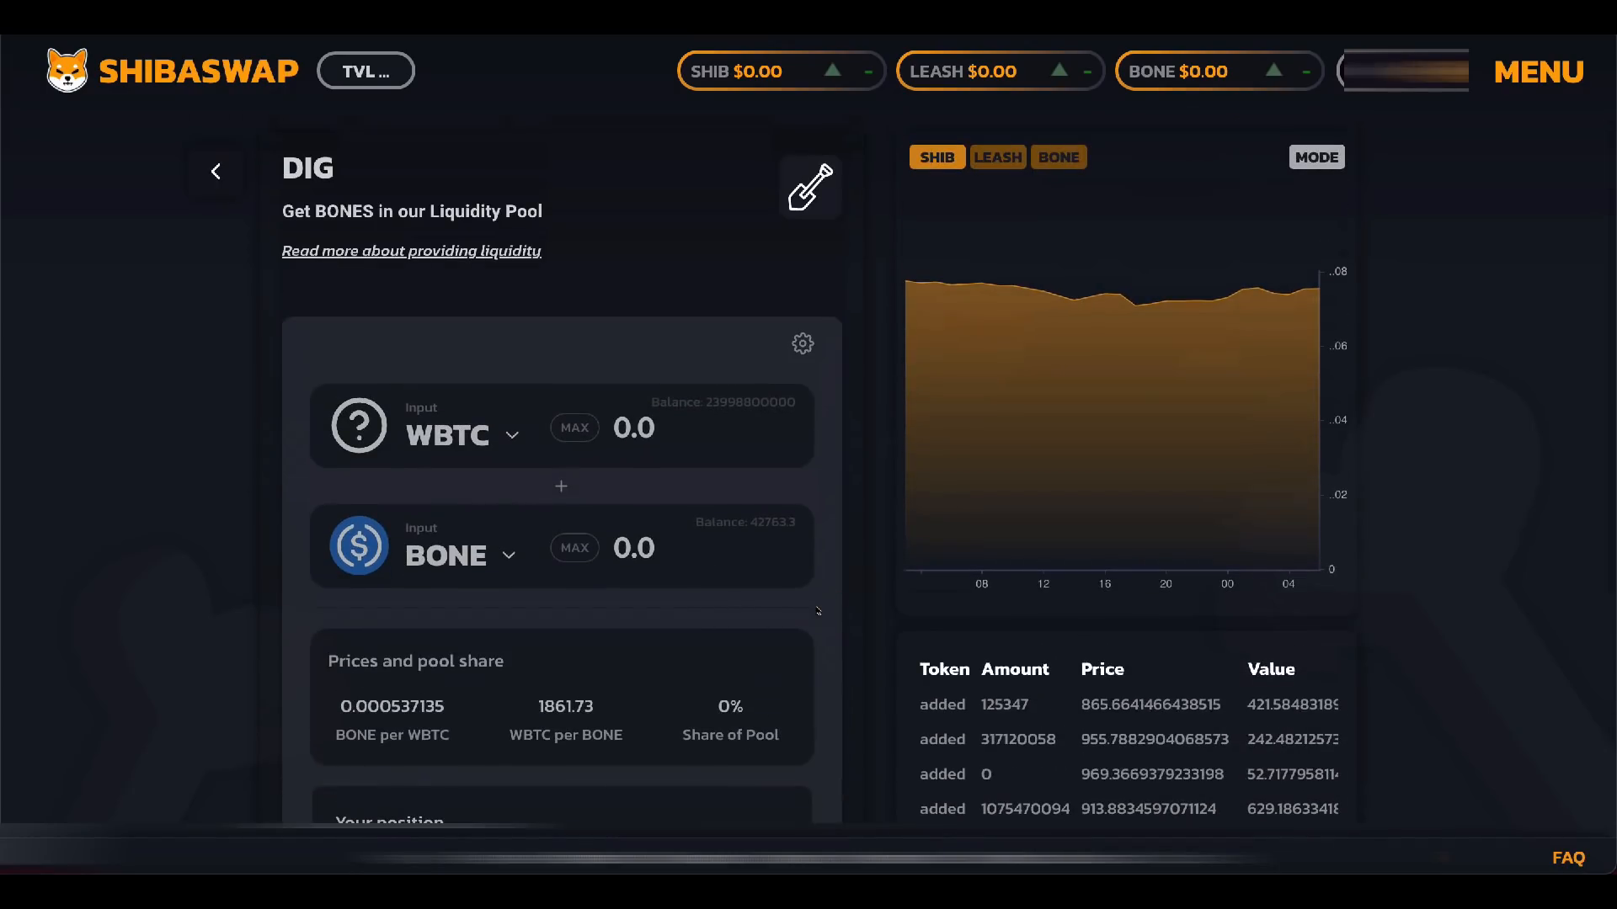
scroll(817, 611, "down", 2)
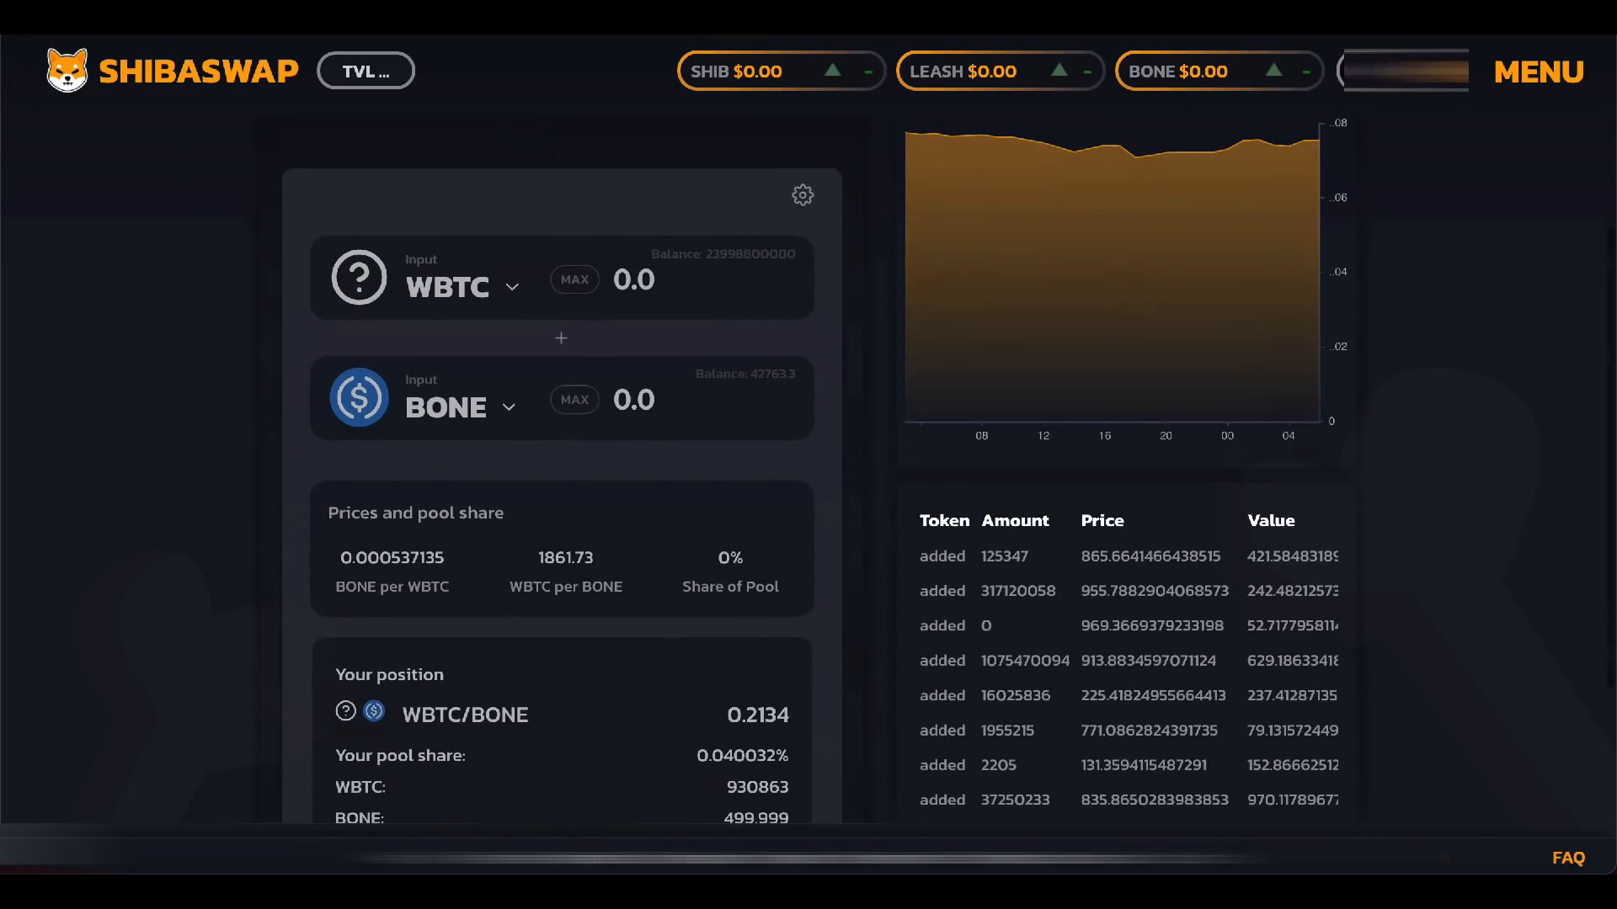
scroll(1418, 146, "up", 2)
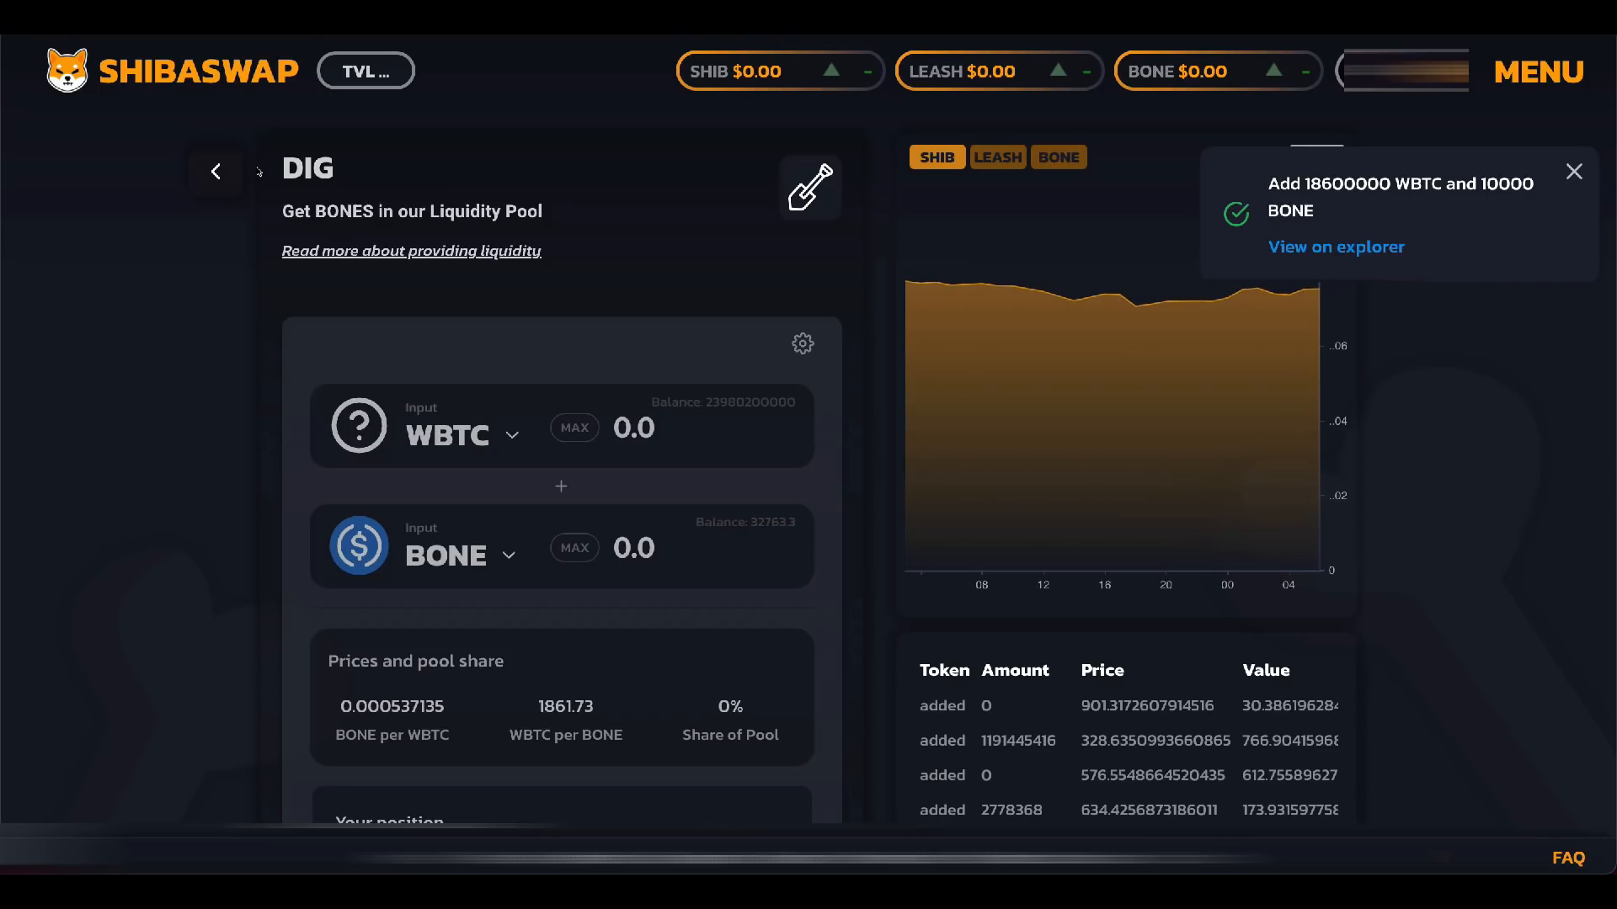
left_click(215, 171)
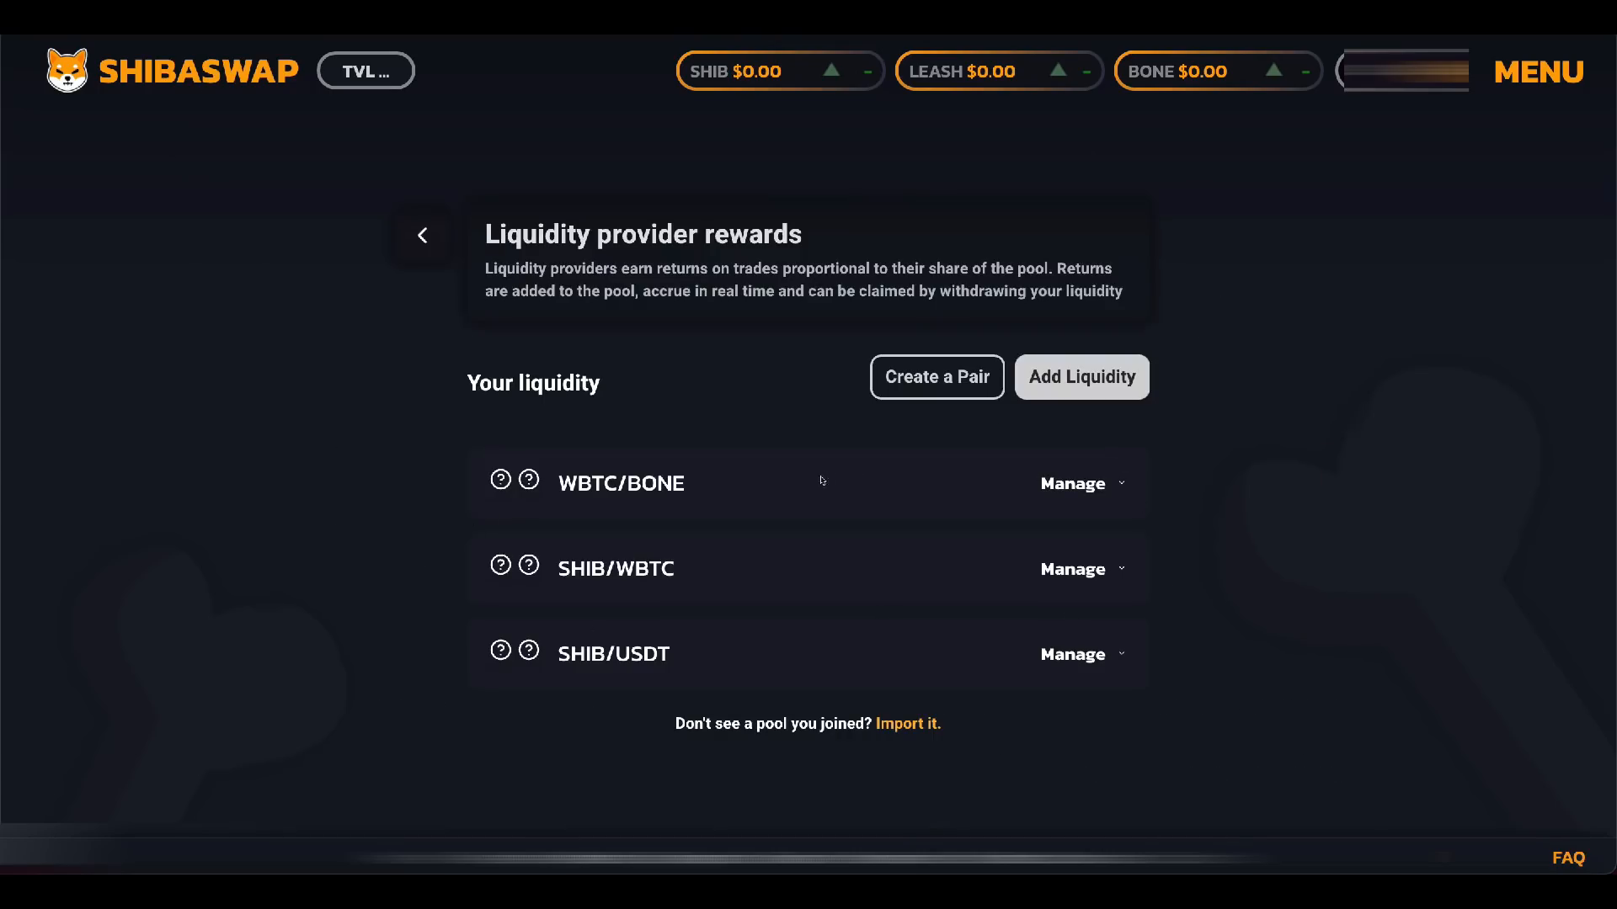
left_click(1071, 484)
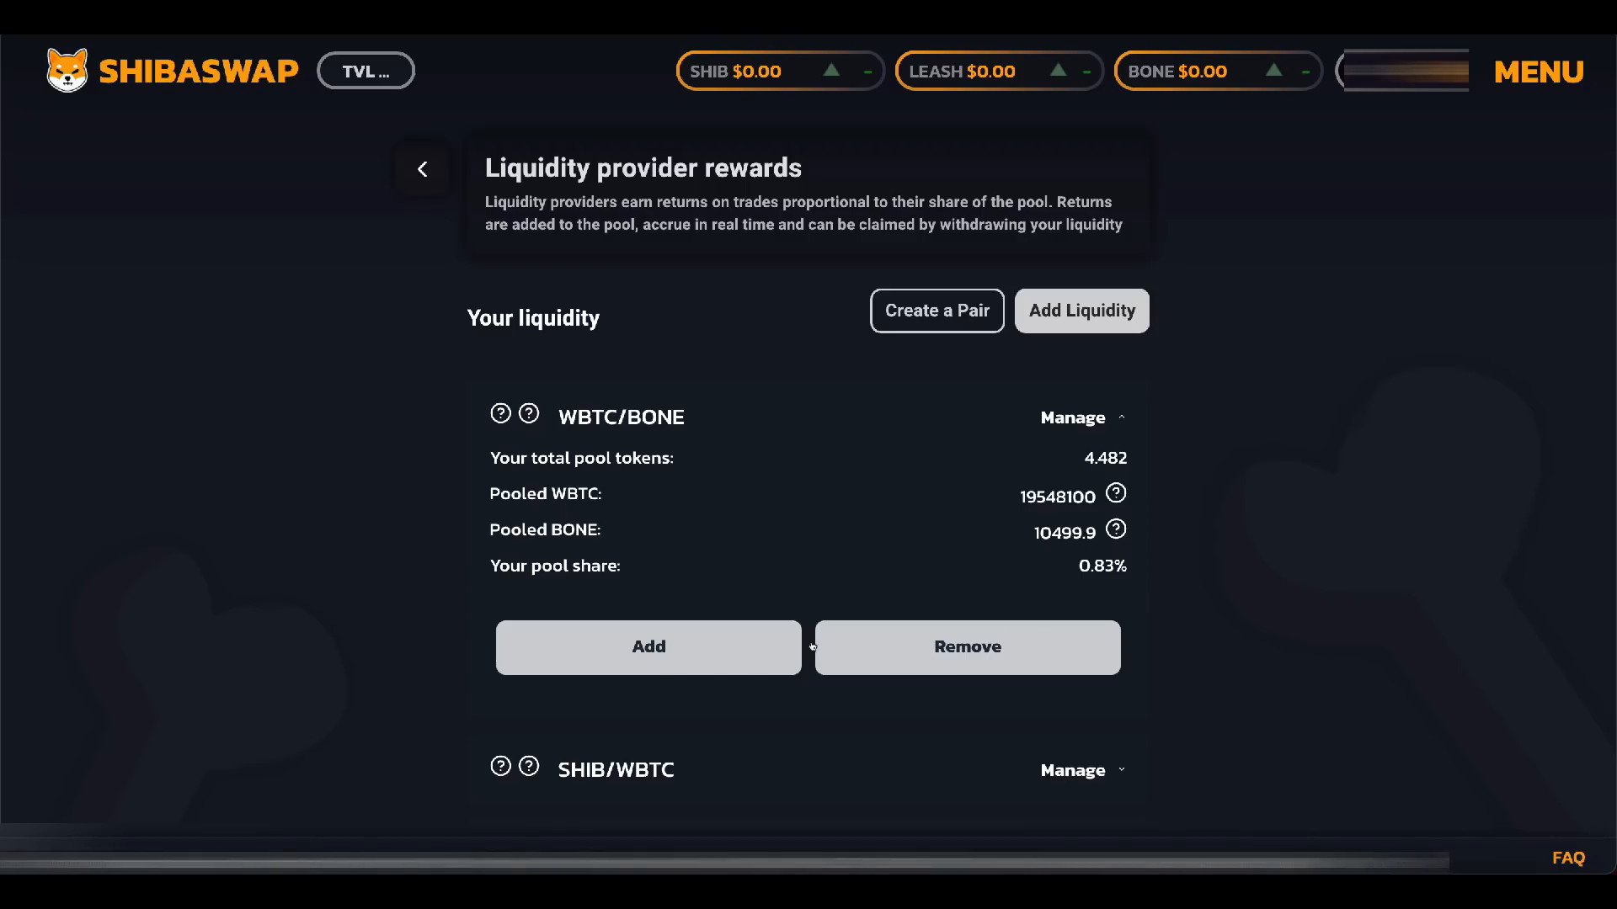
Step: Add another 5000 BONE with the matching WBTC to the WBTC/BONE position and confirm the transaction in the wallet
left_click(672, 646)
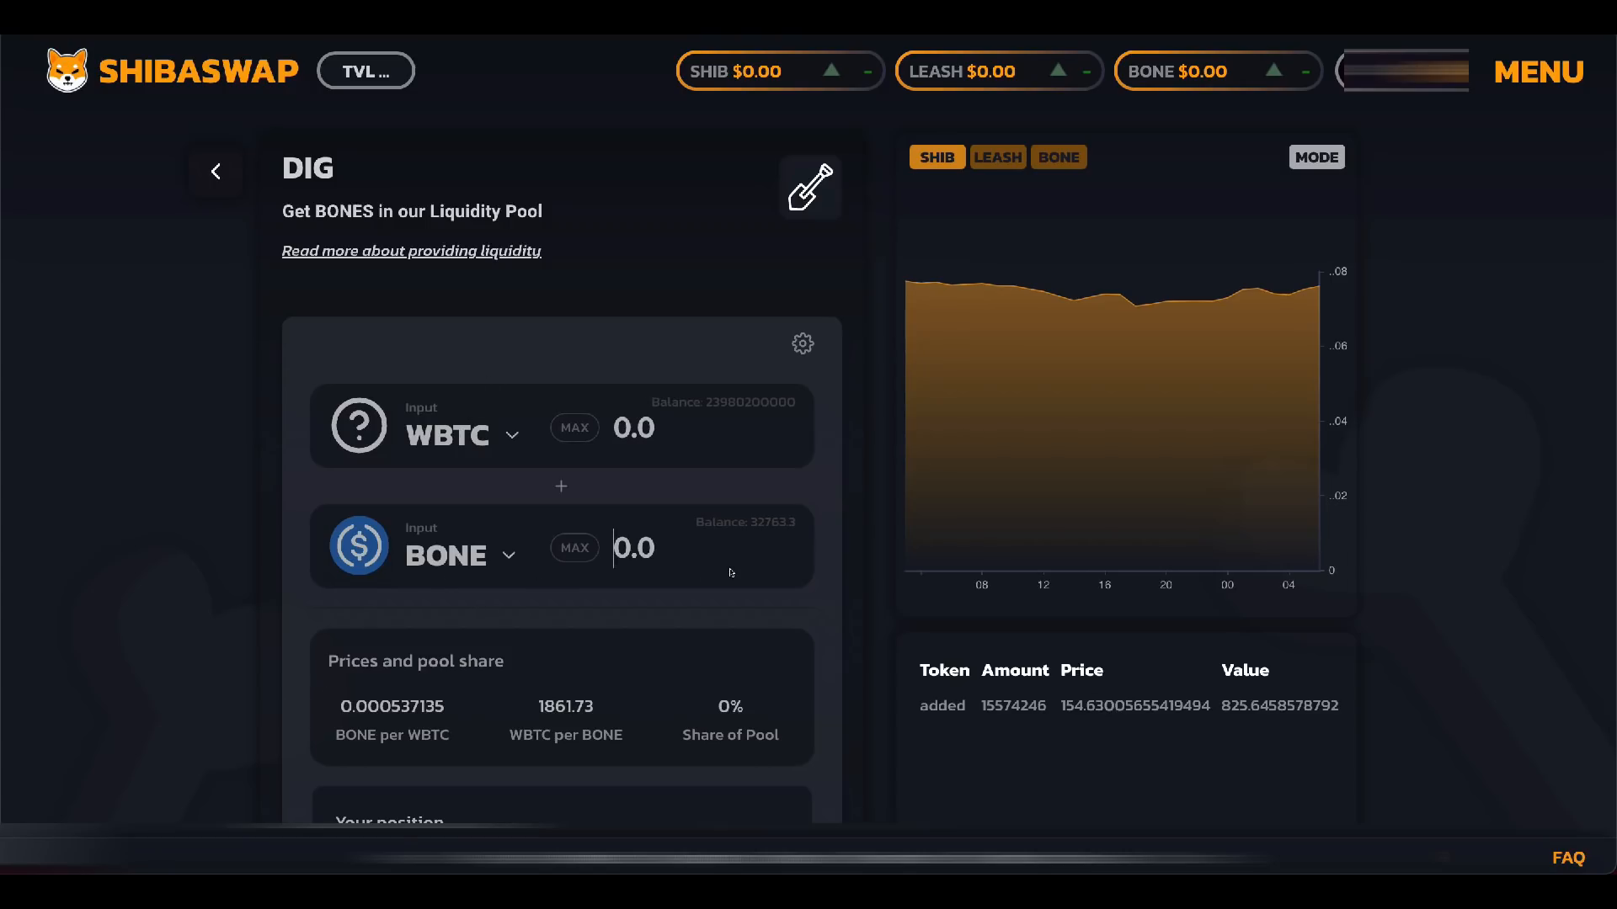
type("5000")
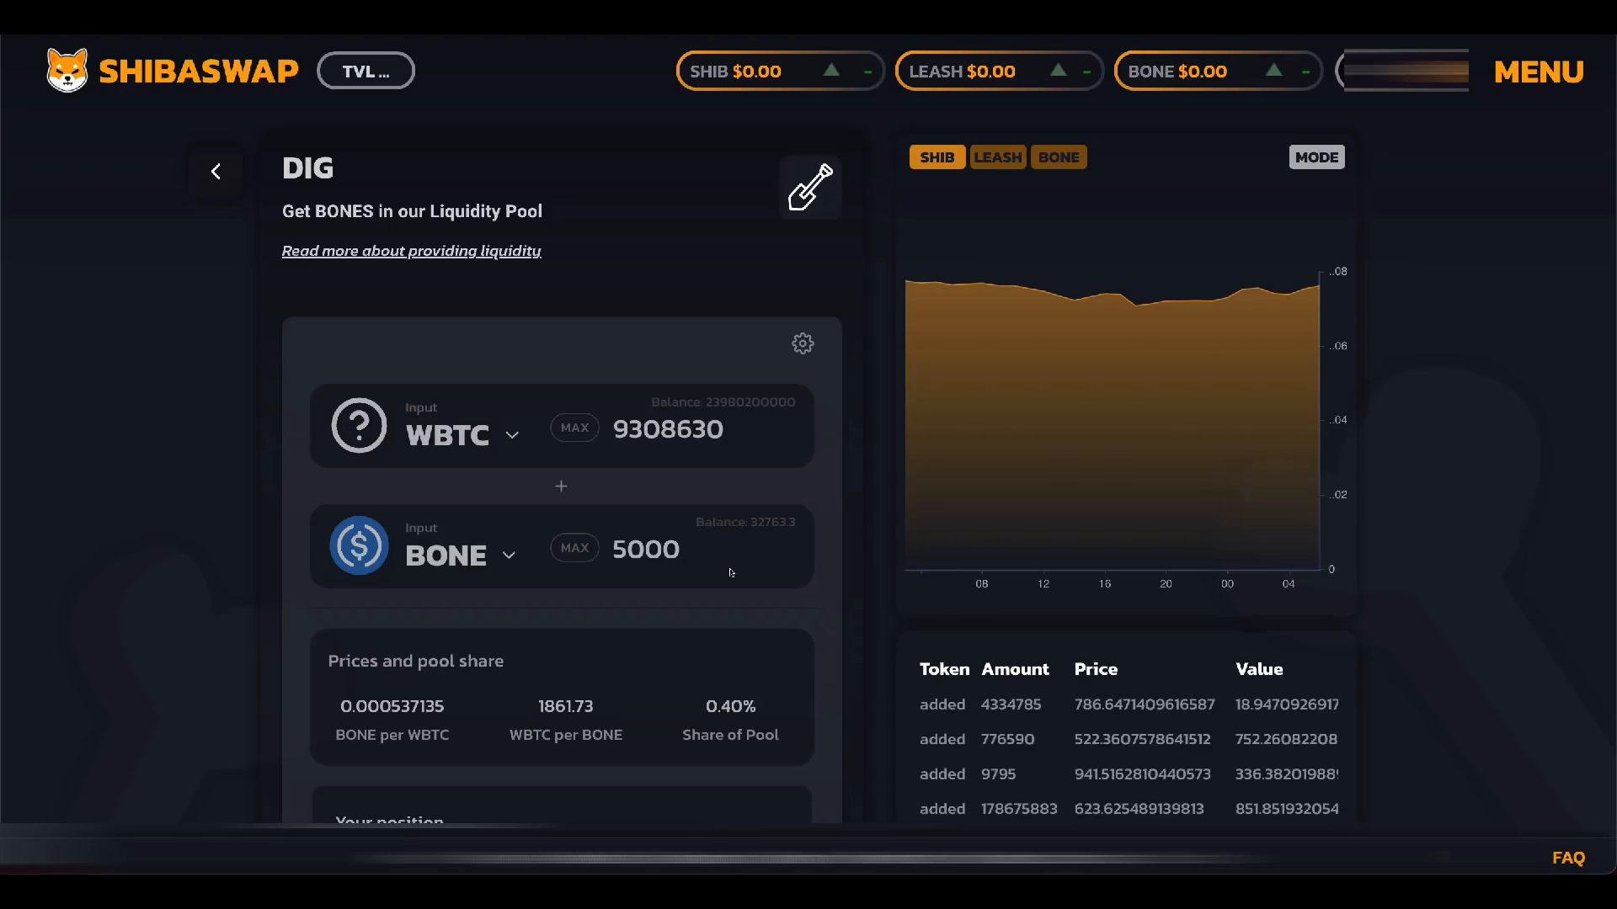
scroll(817, 583, "down", 3)
left_click(547, 769)
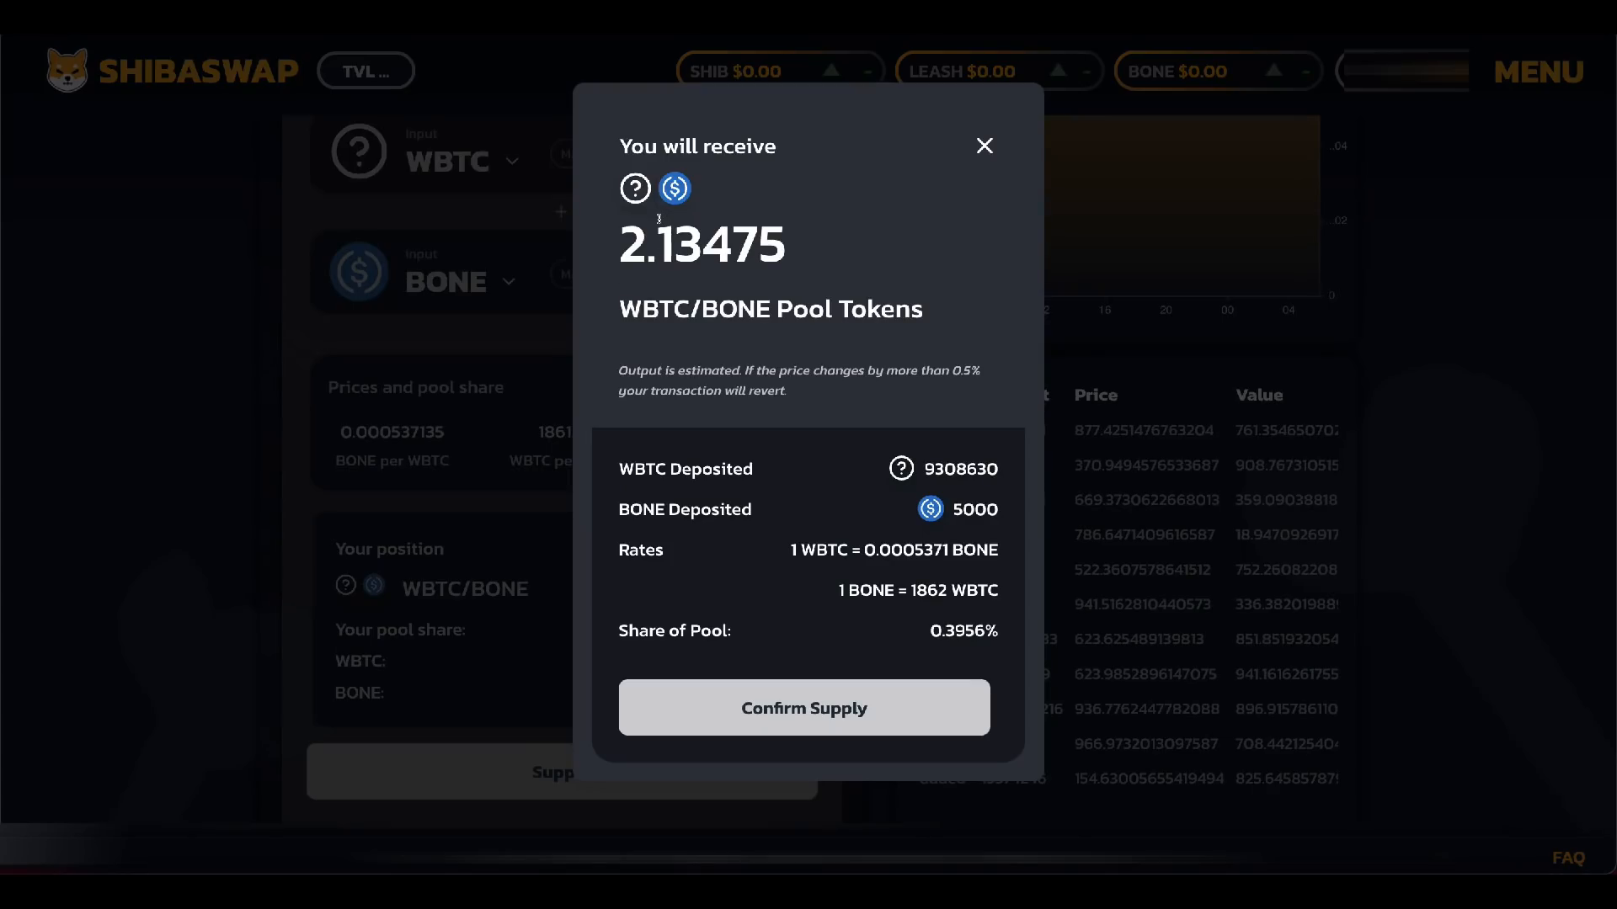
left_click(811, 708)
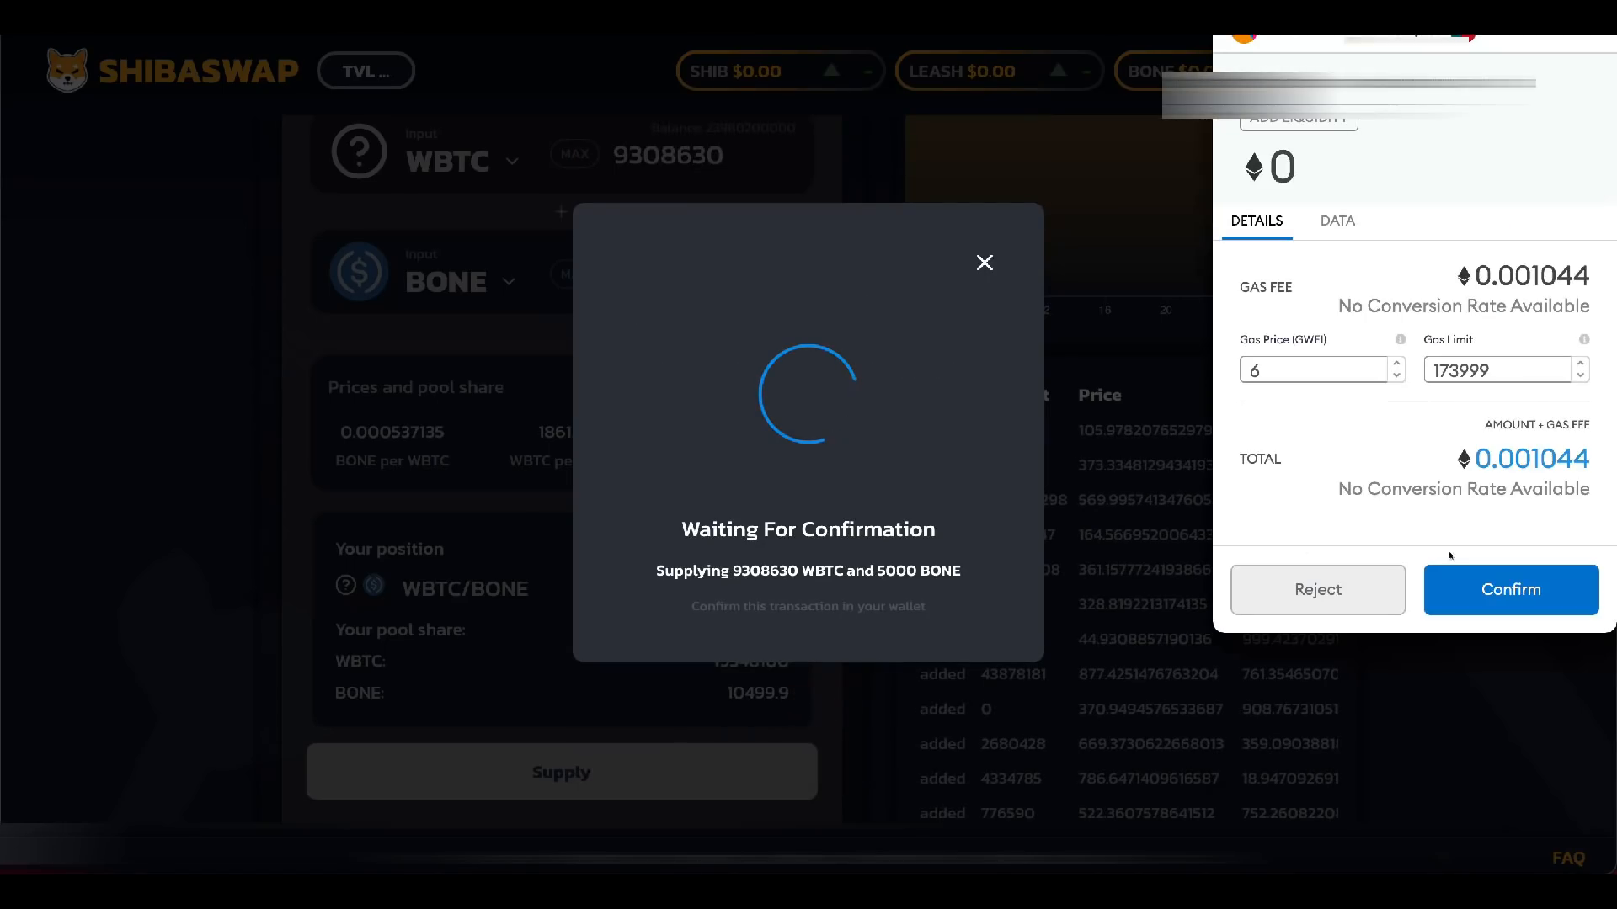
left_click(1512, 589)
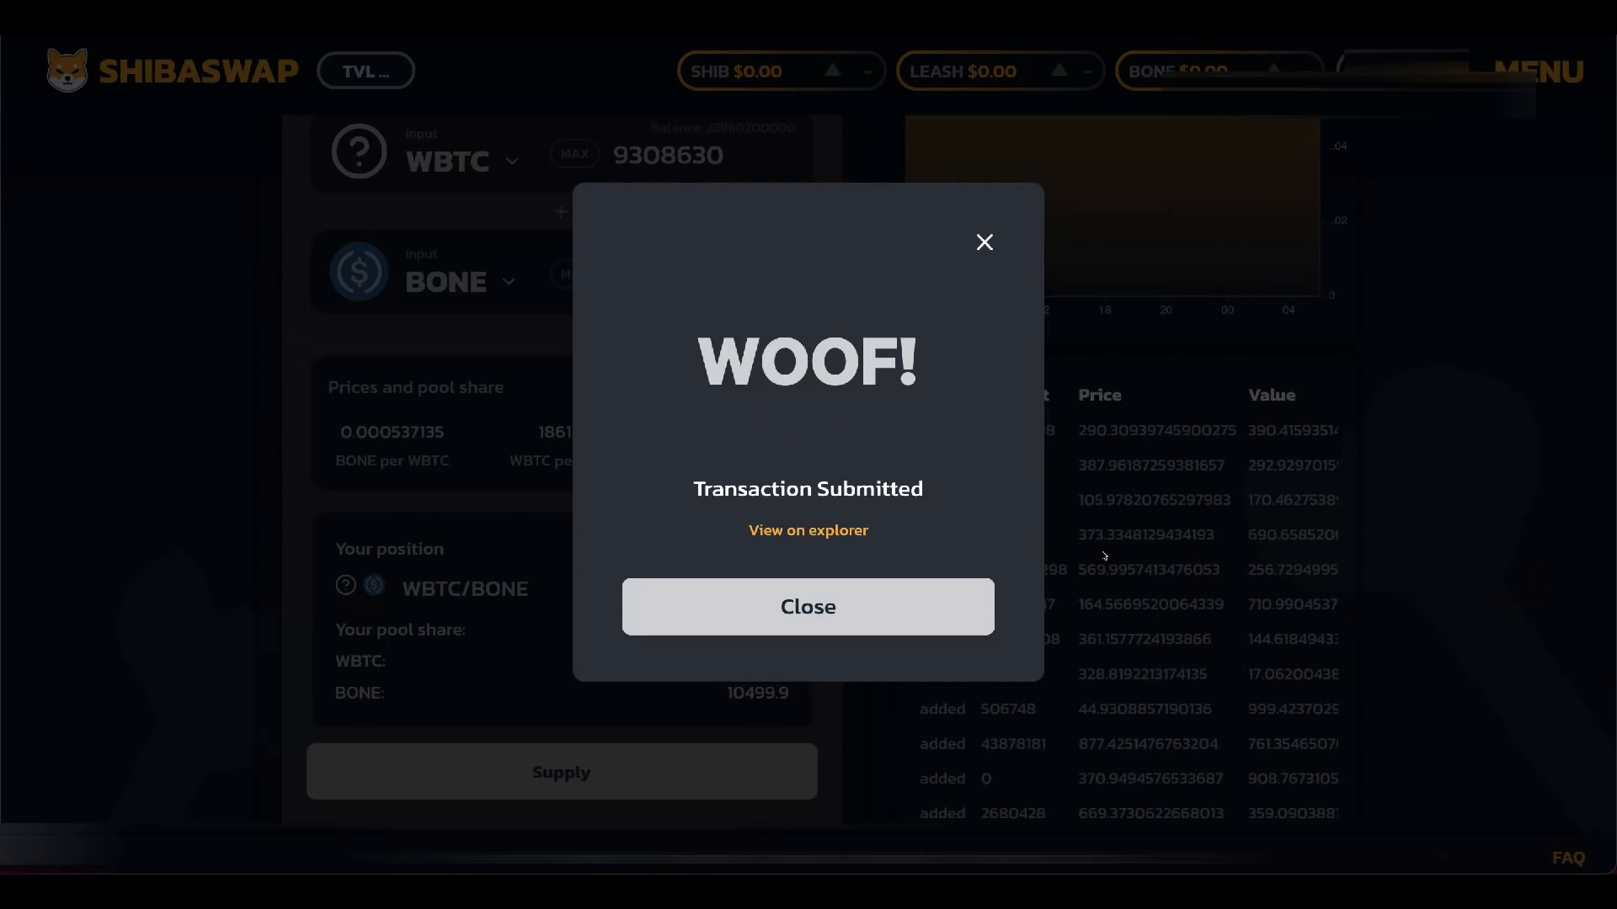
left_click(889, 600)
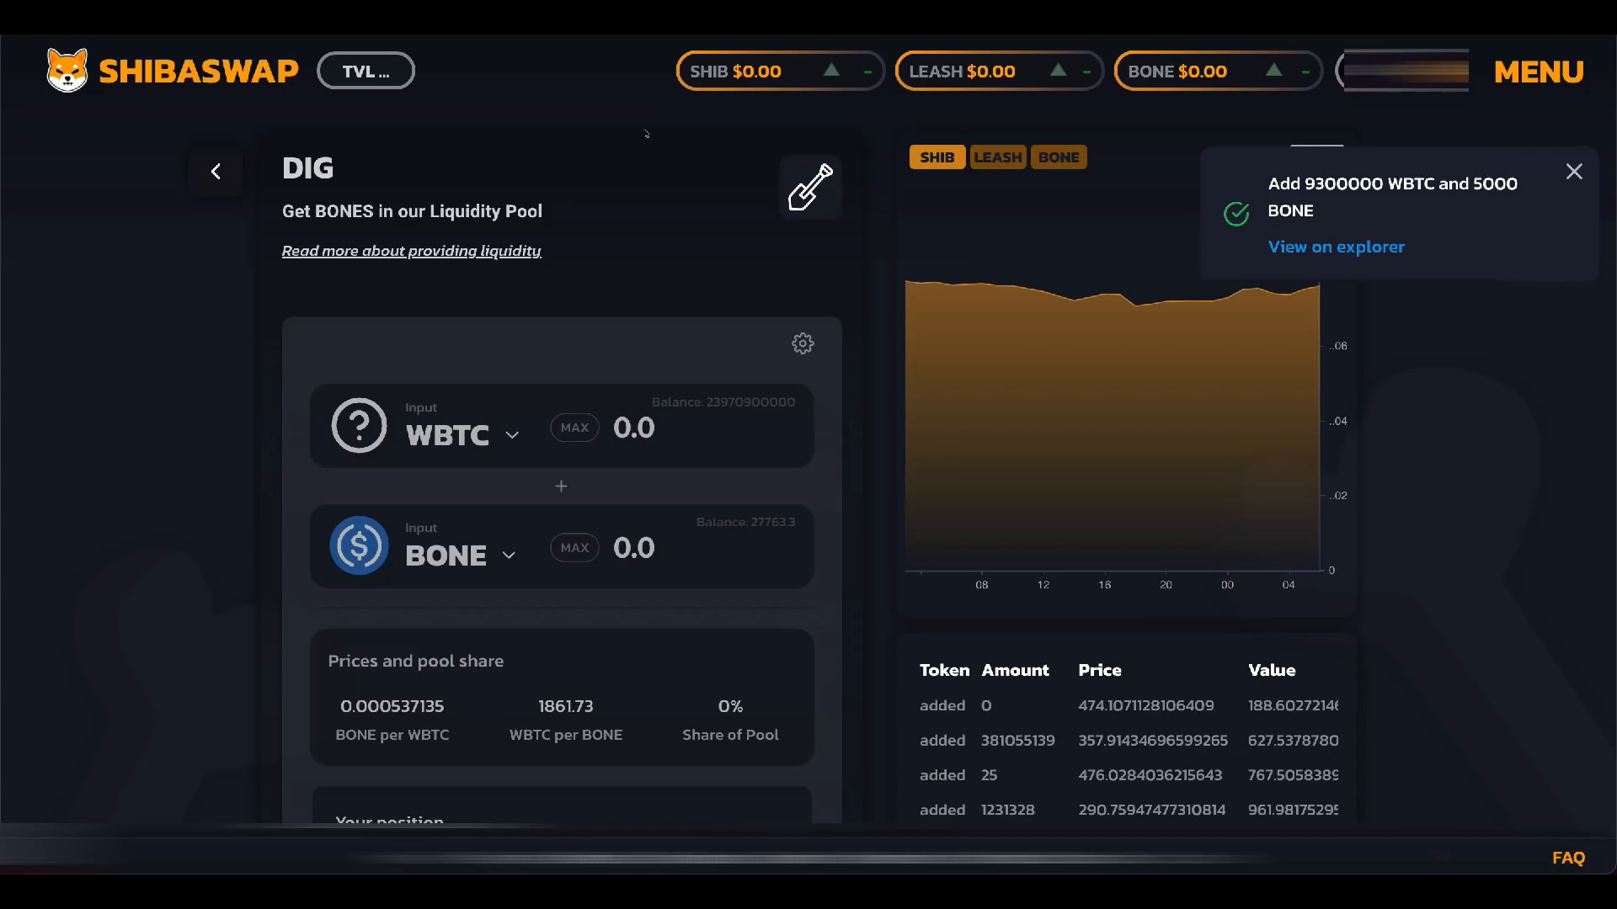
Step: Go back to the liquidity overview and check the WBTC/BONE position's details after the second deposit
left_click(215, 174)
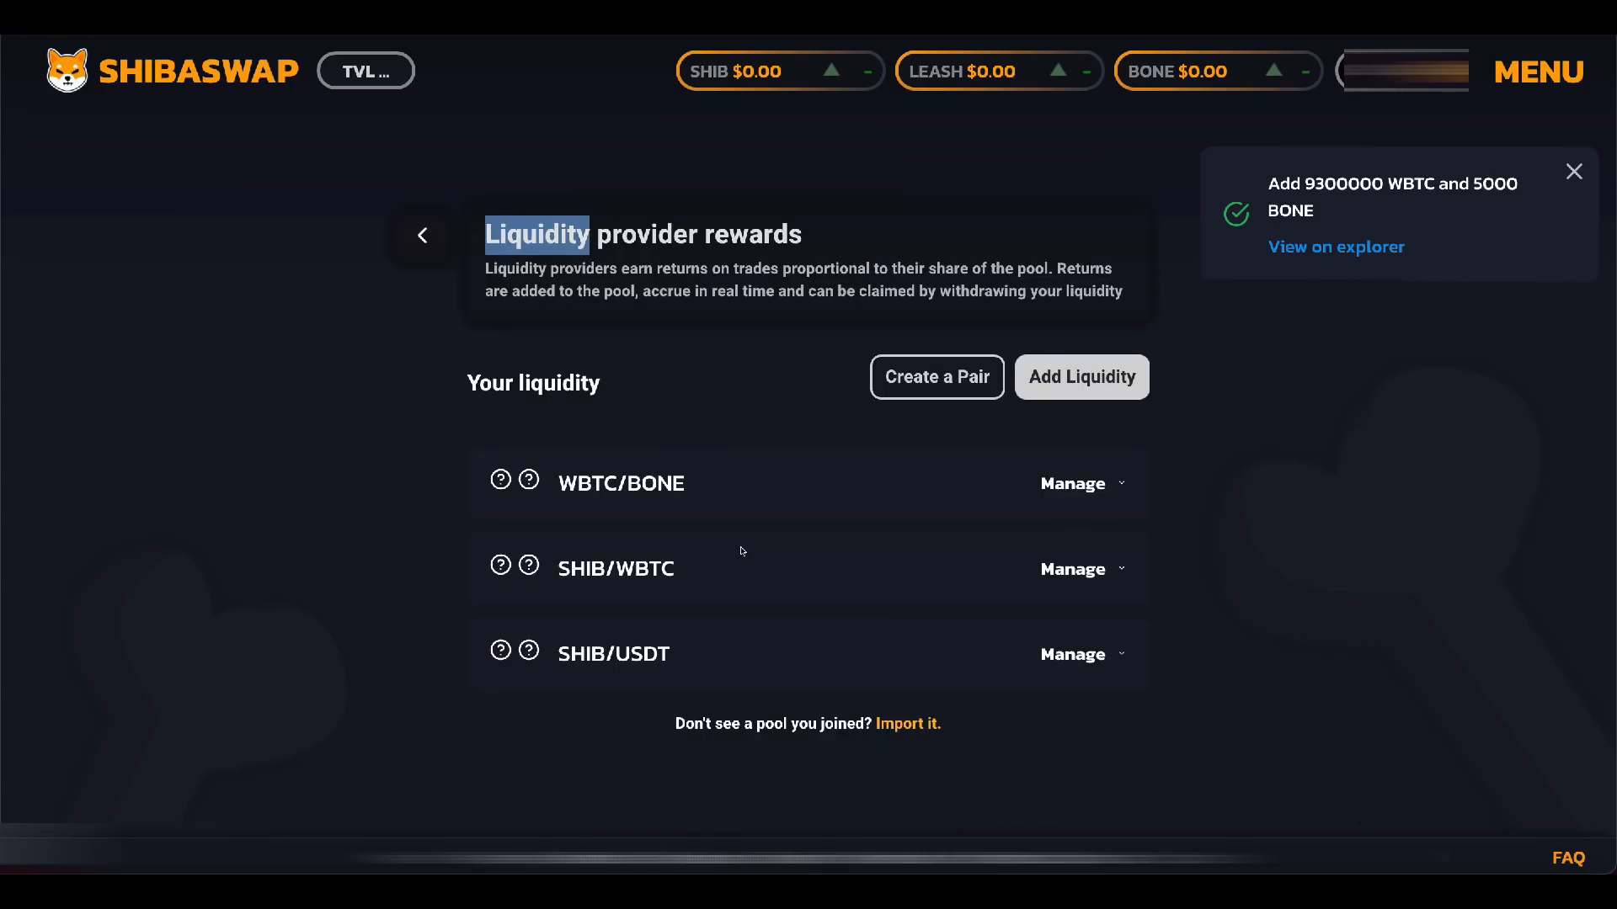
left_click(1058, 483)
scroll(1061, 487, "down", 1)
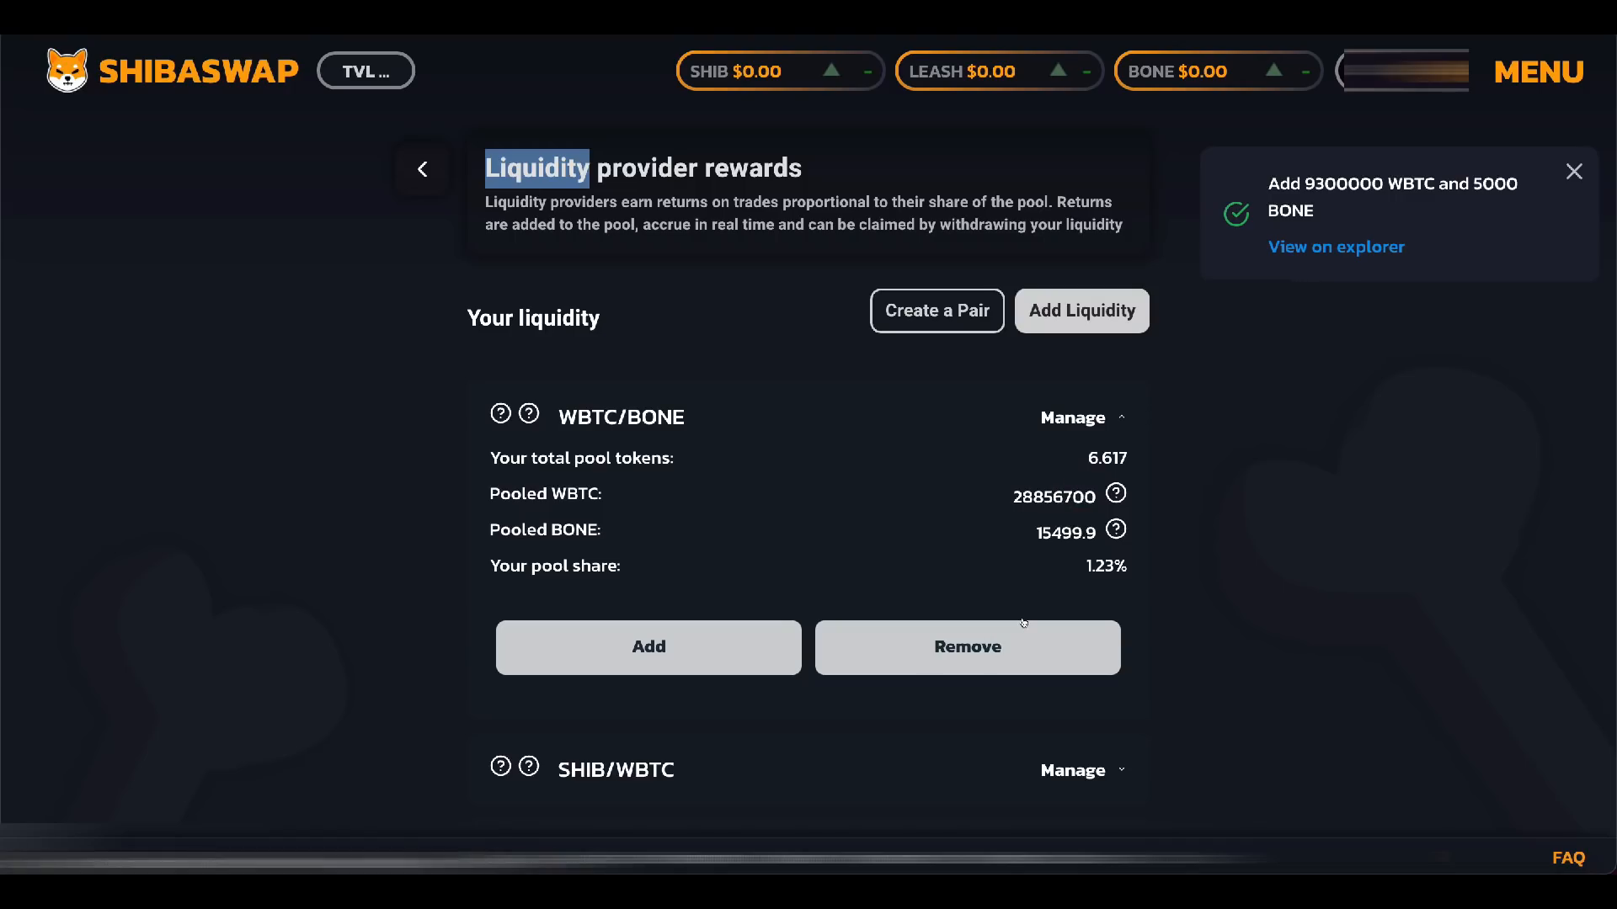
Step: Open liquidity removal for WBTC/BONE and preview the returned tokens at 25%, 50%, the maximum and again 25%, without removing anything
left_click(991, 640)
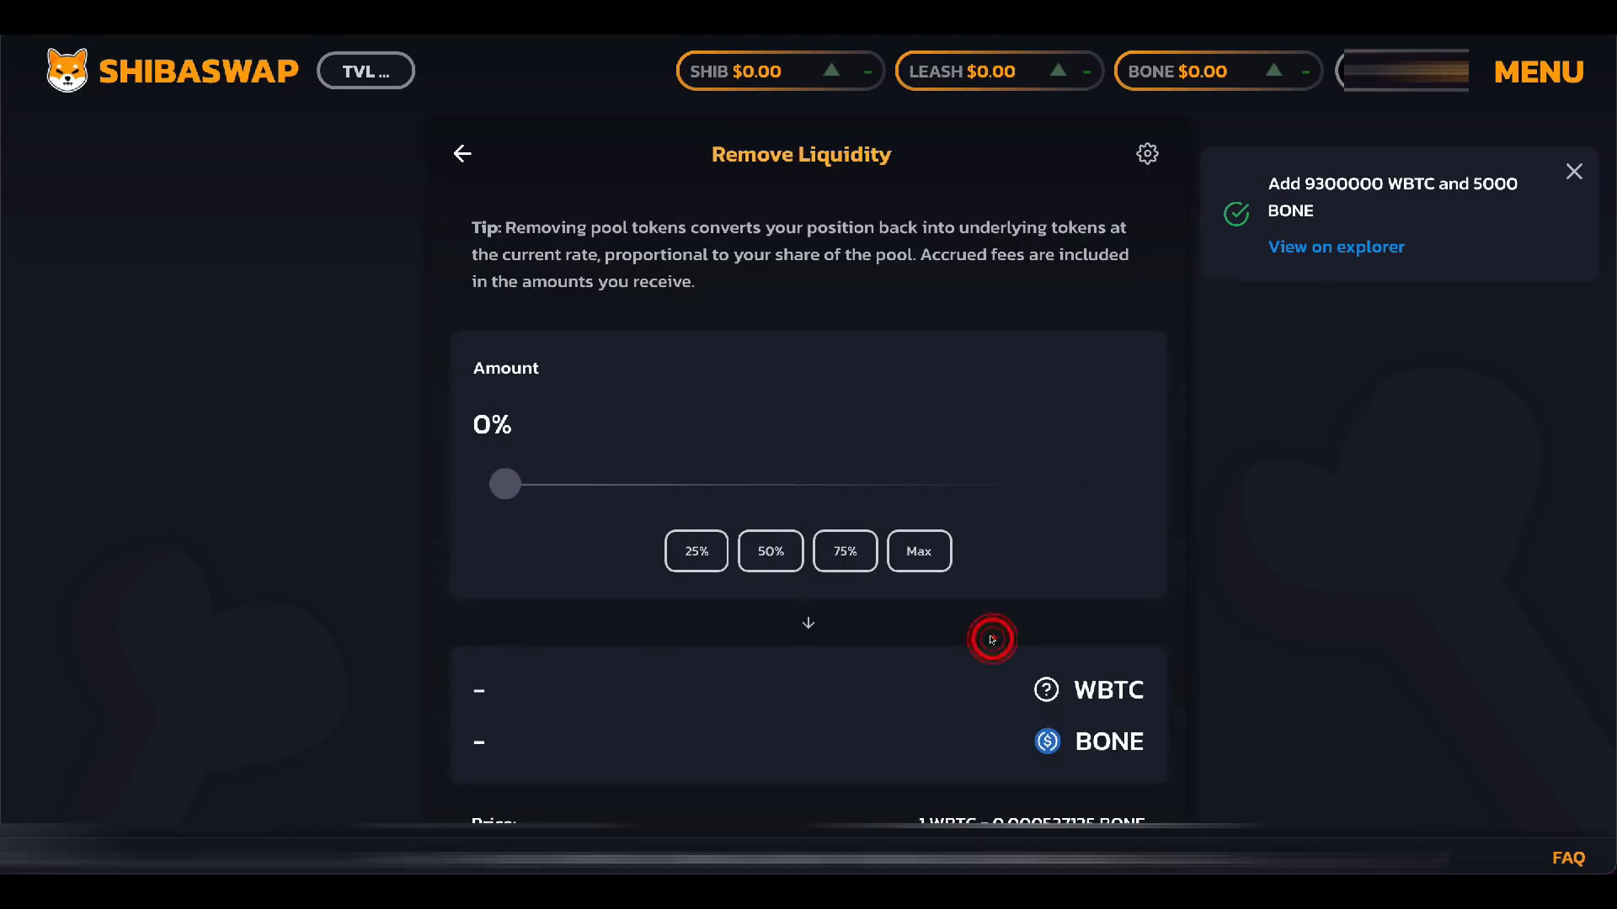
scroll(991, 640, "down", 3)
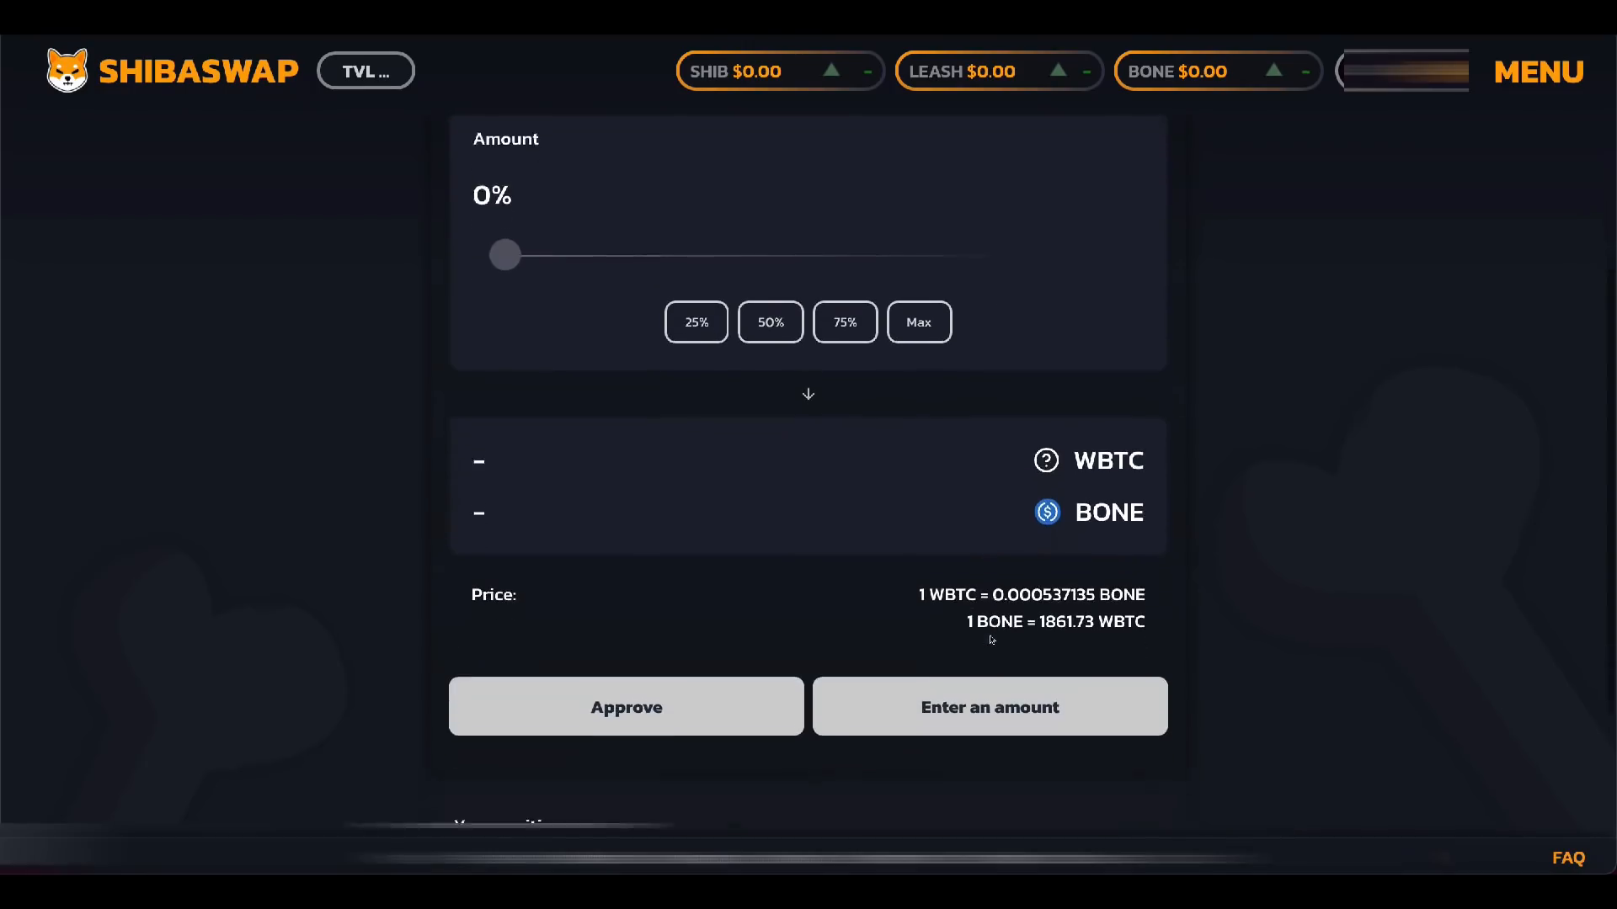
scroll(991, 639, "up", 2)
left_click(696, 506)
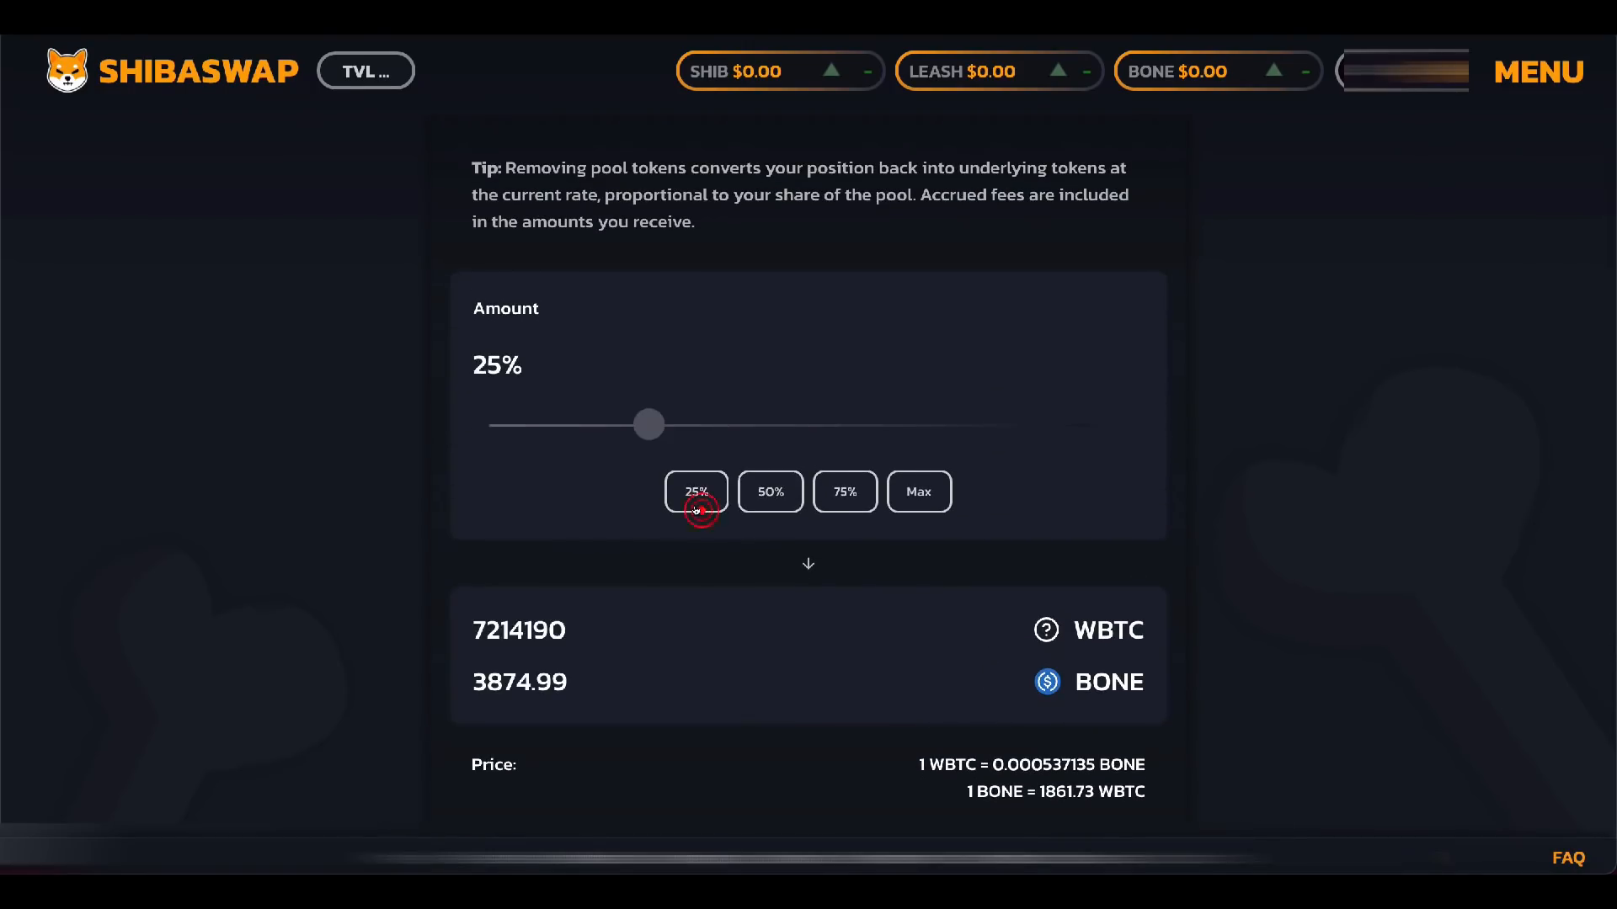
left_click(757, 496)
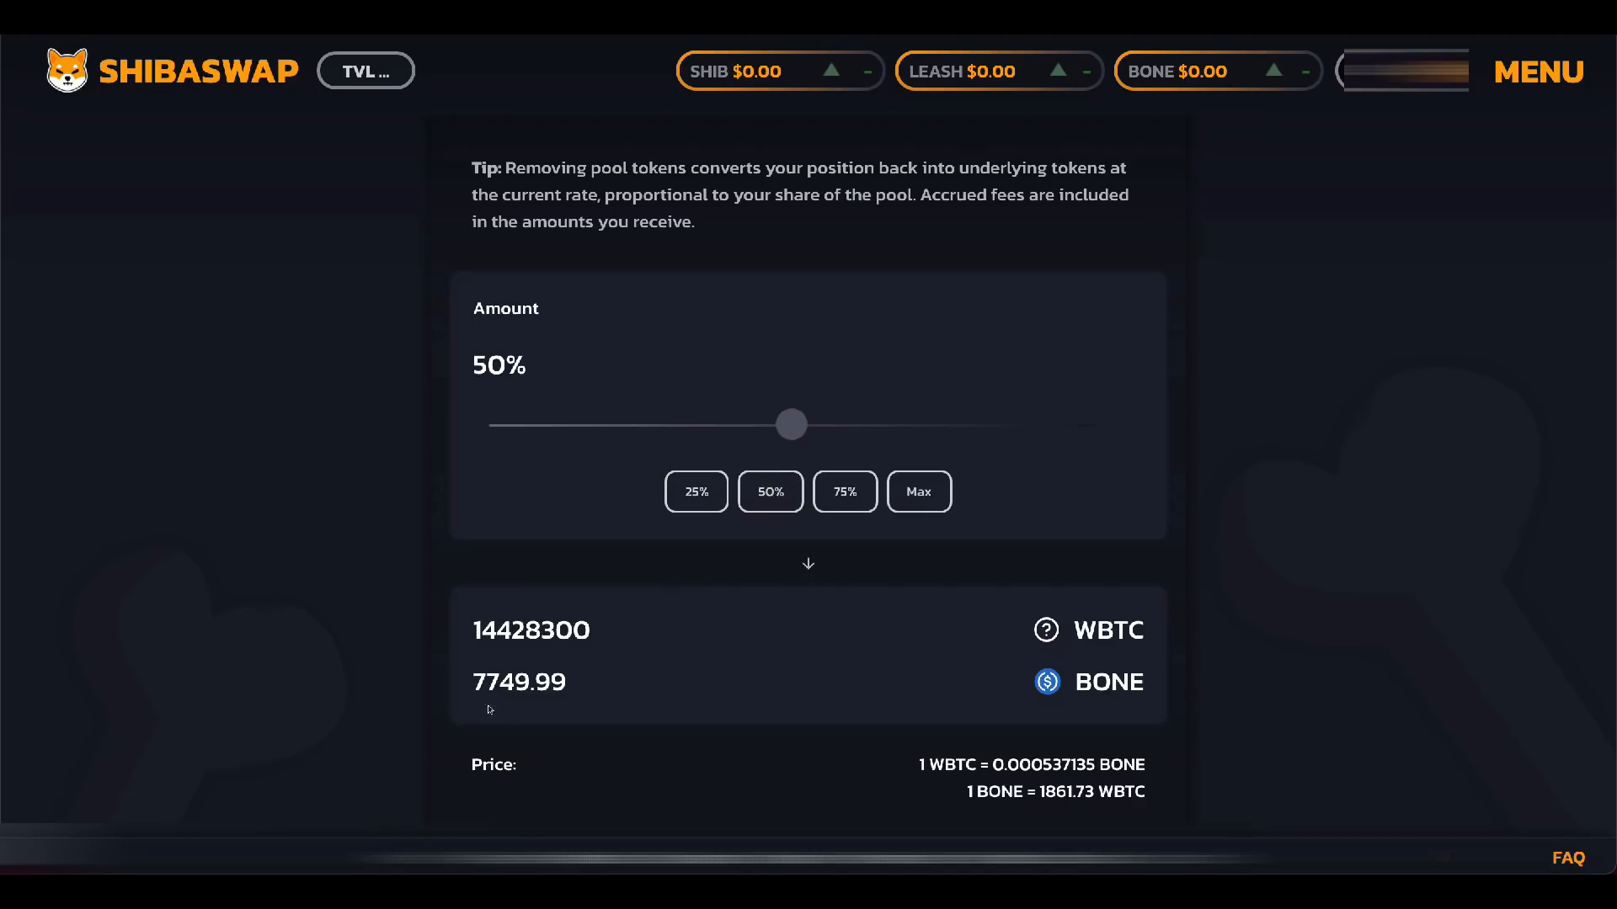
left_click(919, 491)
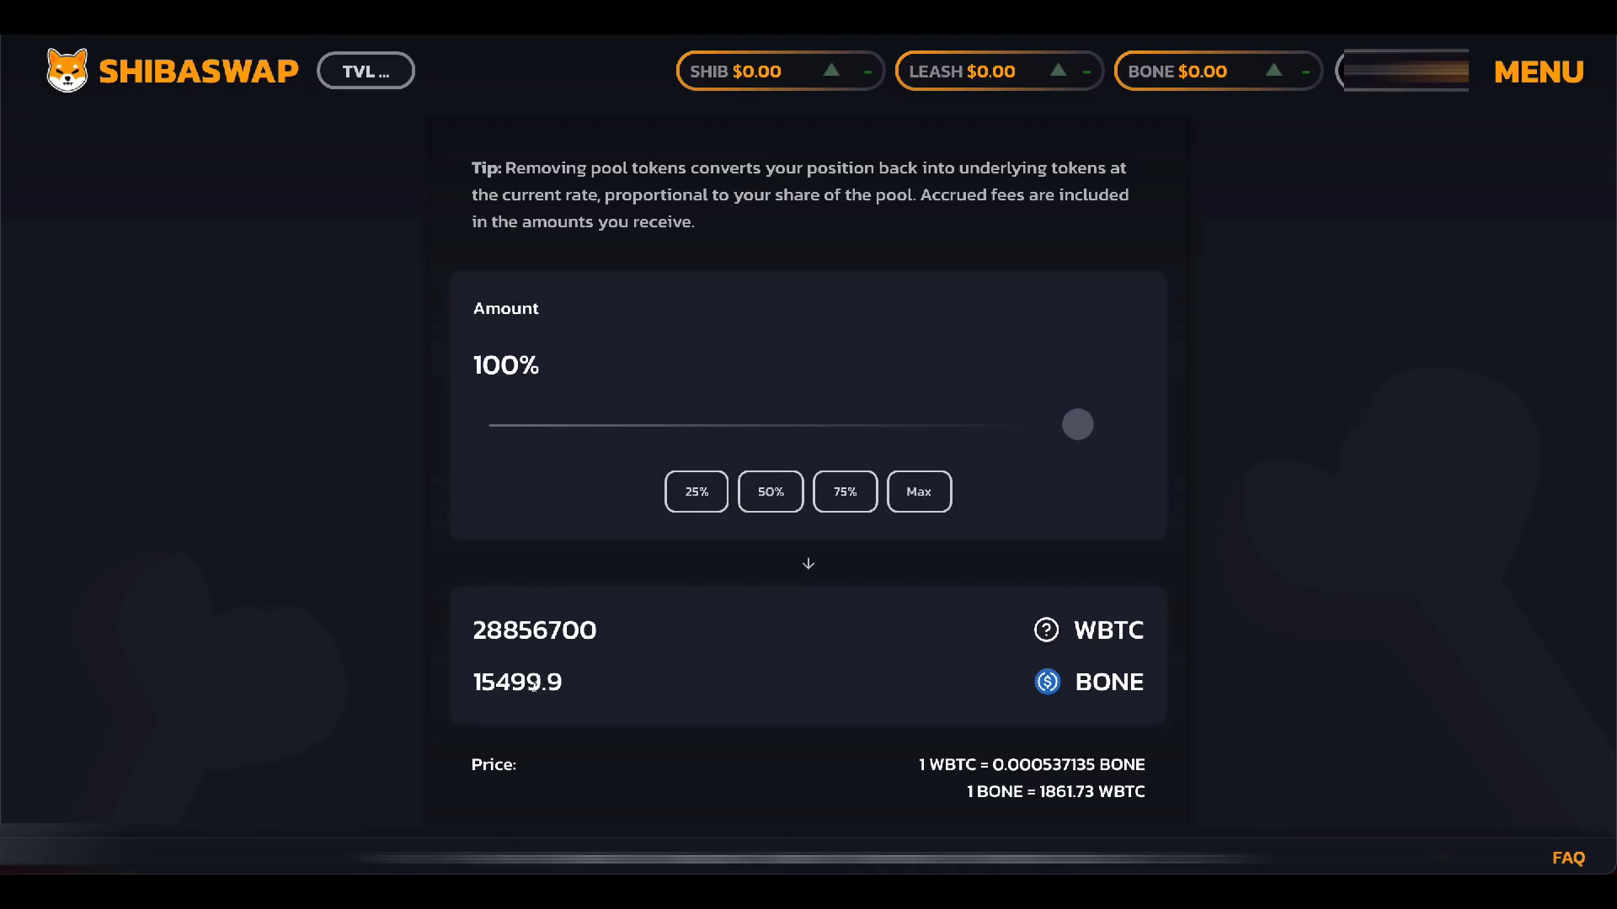
left_click(694, 493)
scroll(1327, 449, "down", 4)
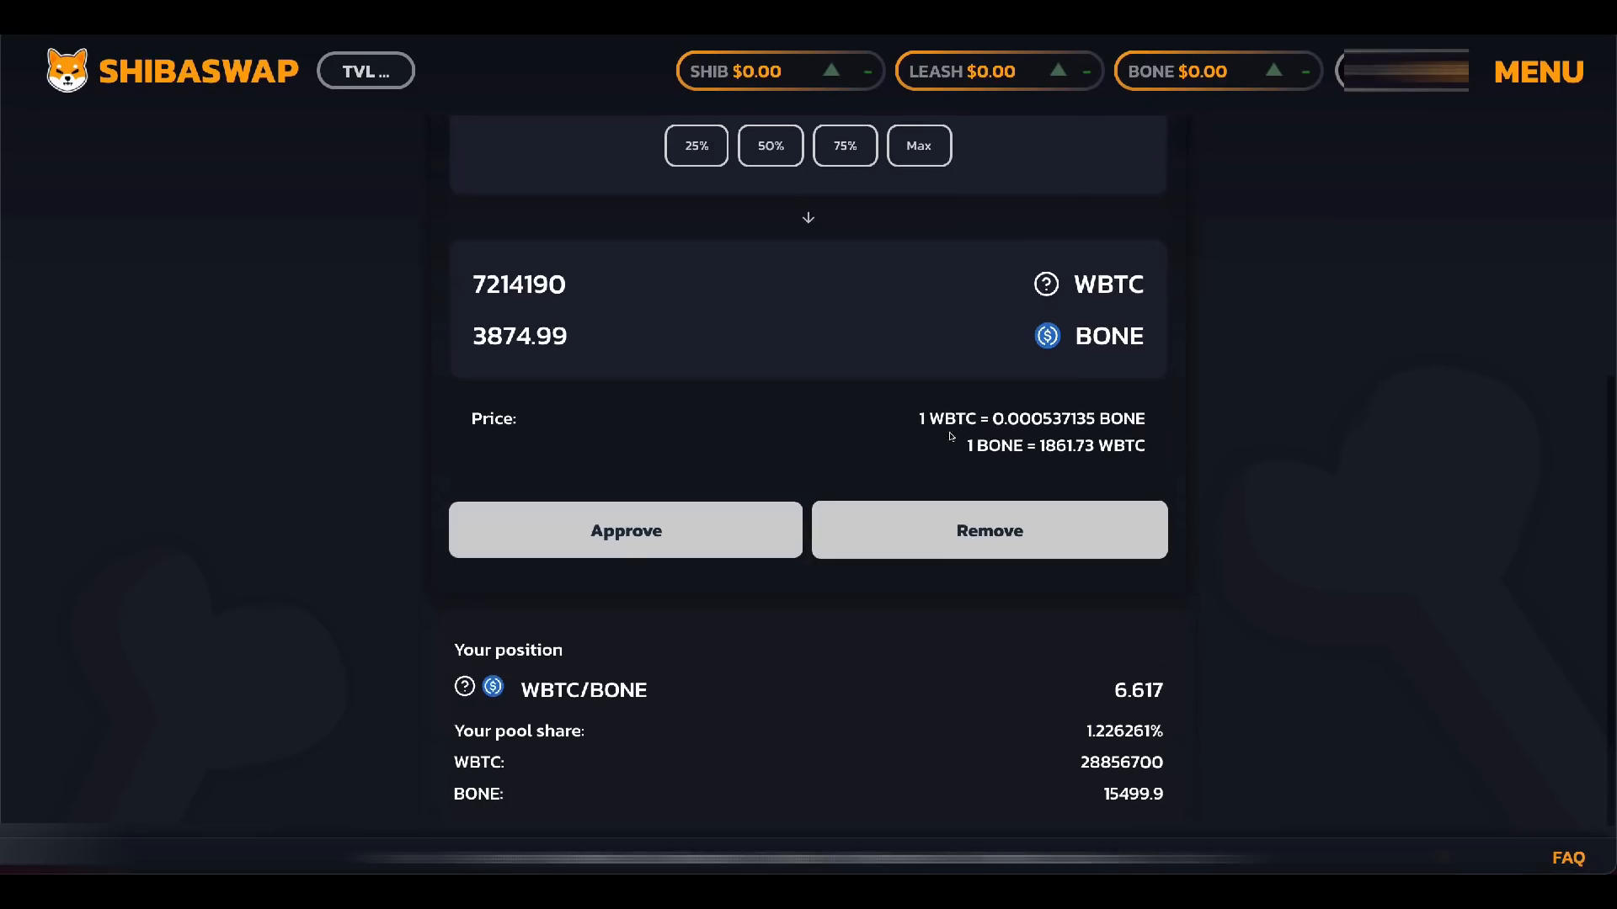
scroll(531, 563, "up", 5)
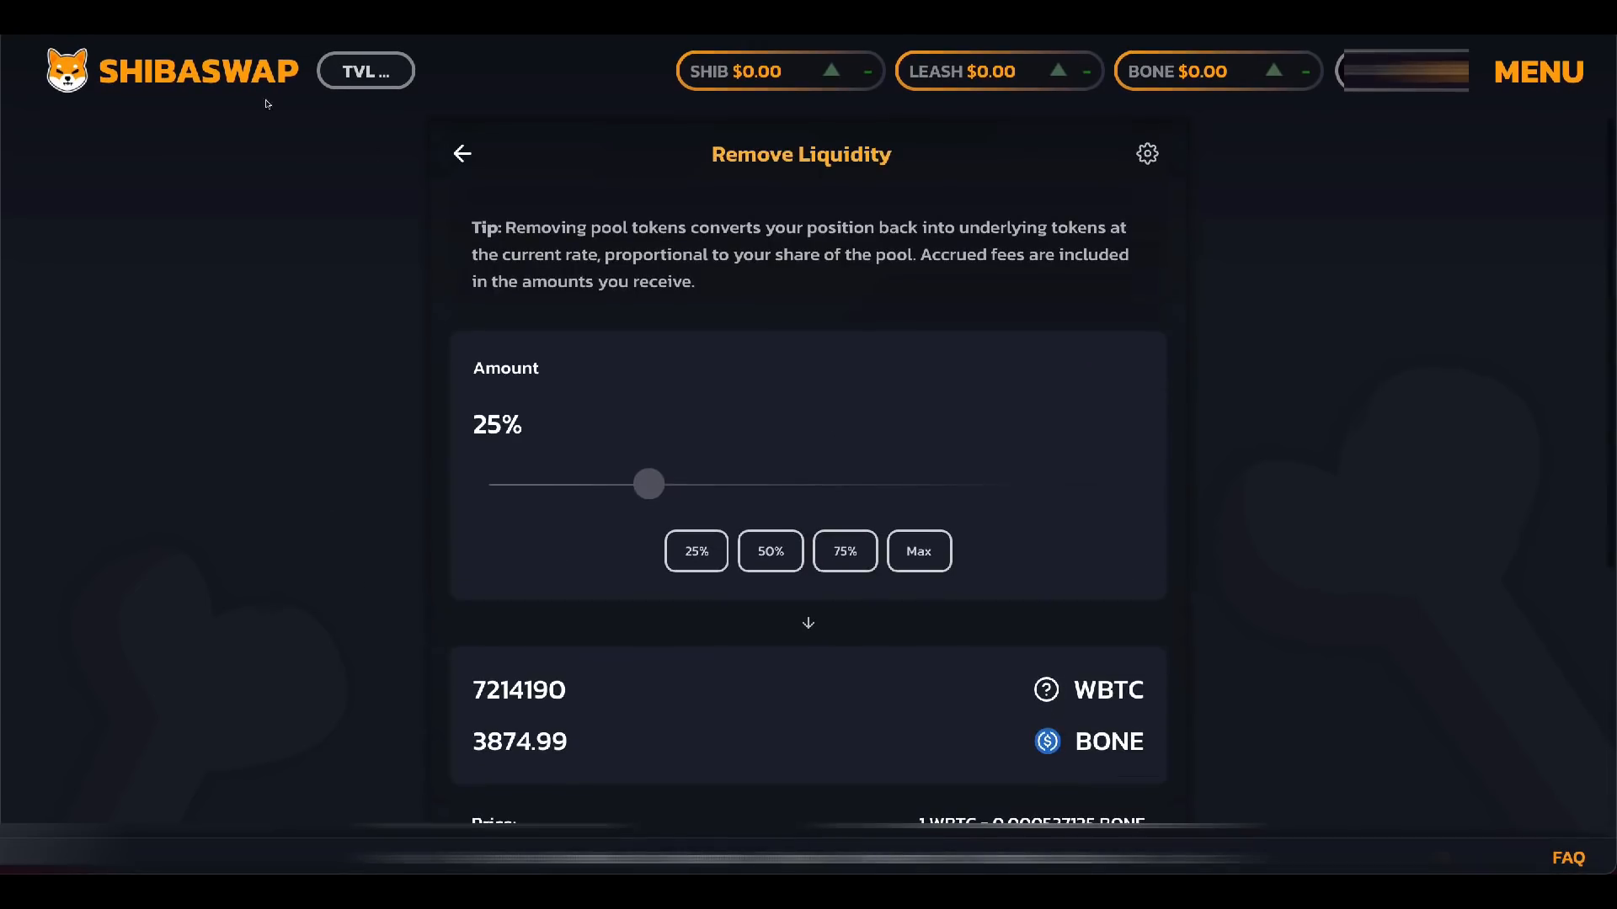
Step: Leave the liquidity pages for the home page and open the Woof section for farming tokens
left_click(195, 74)
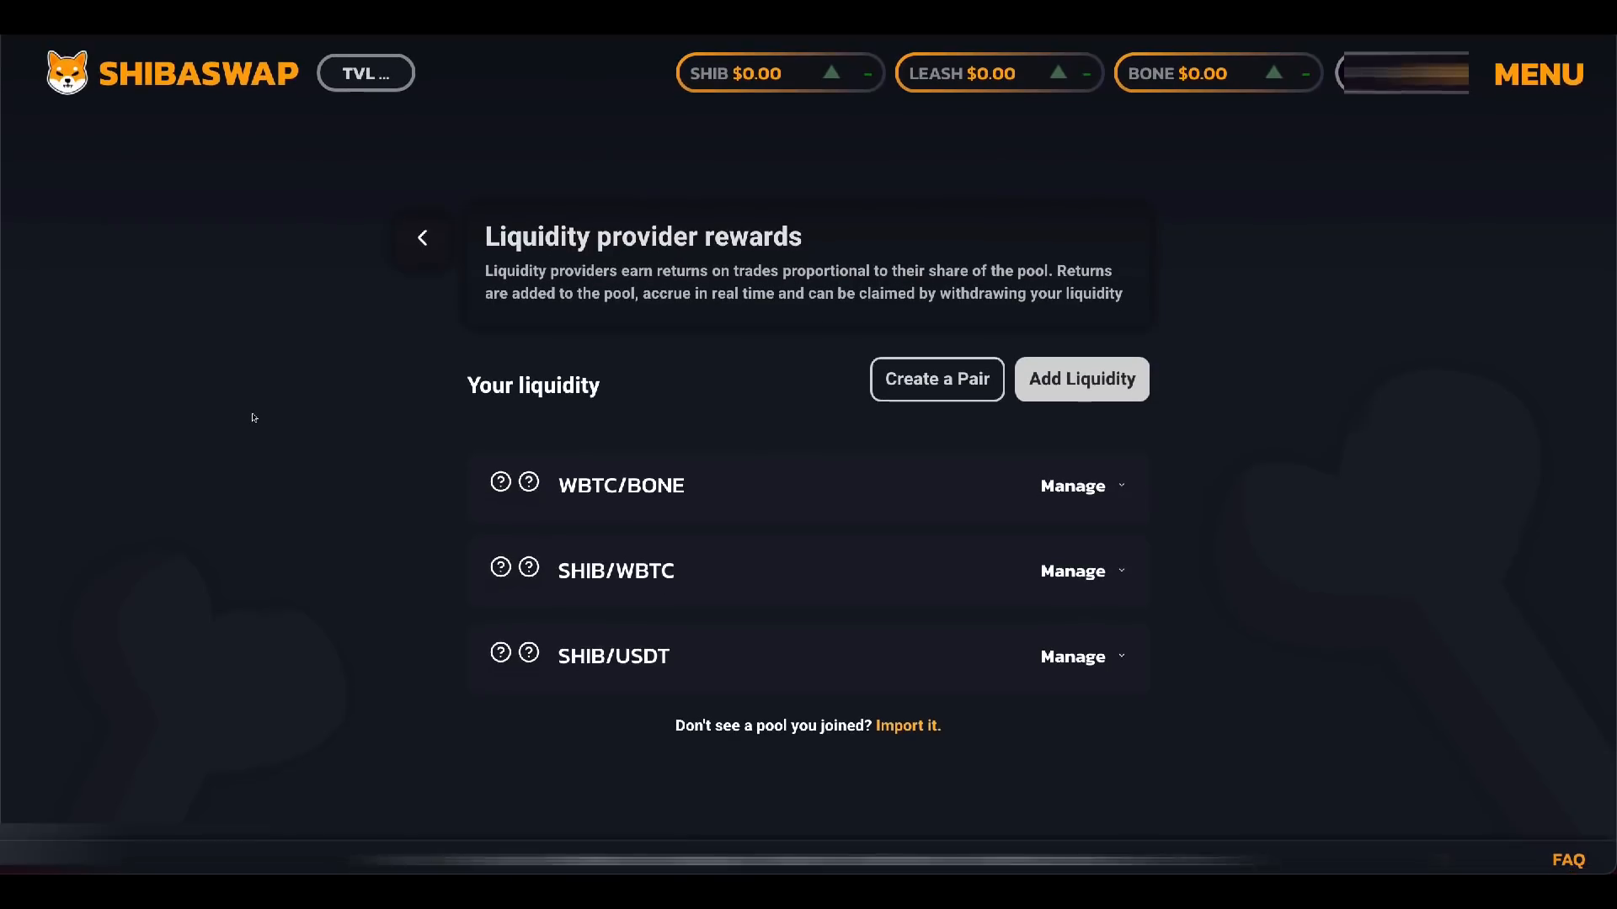
left_click(211, 75)
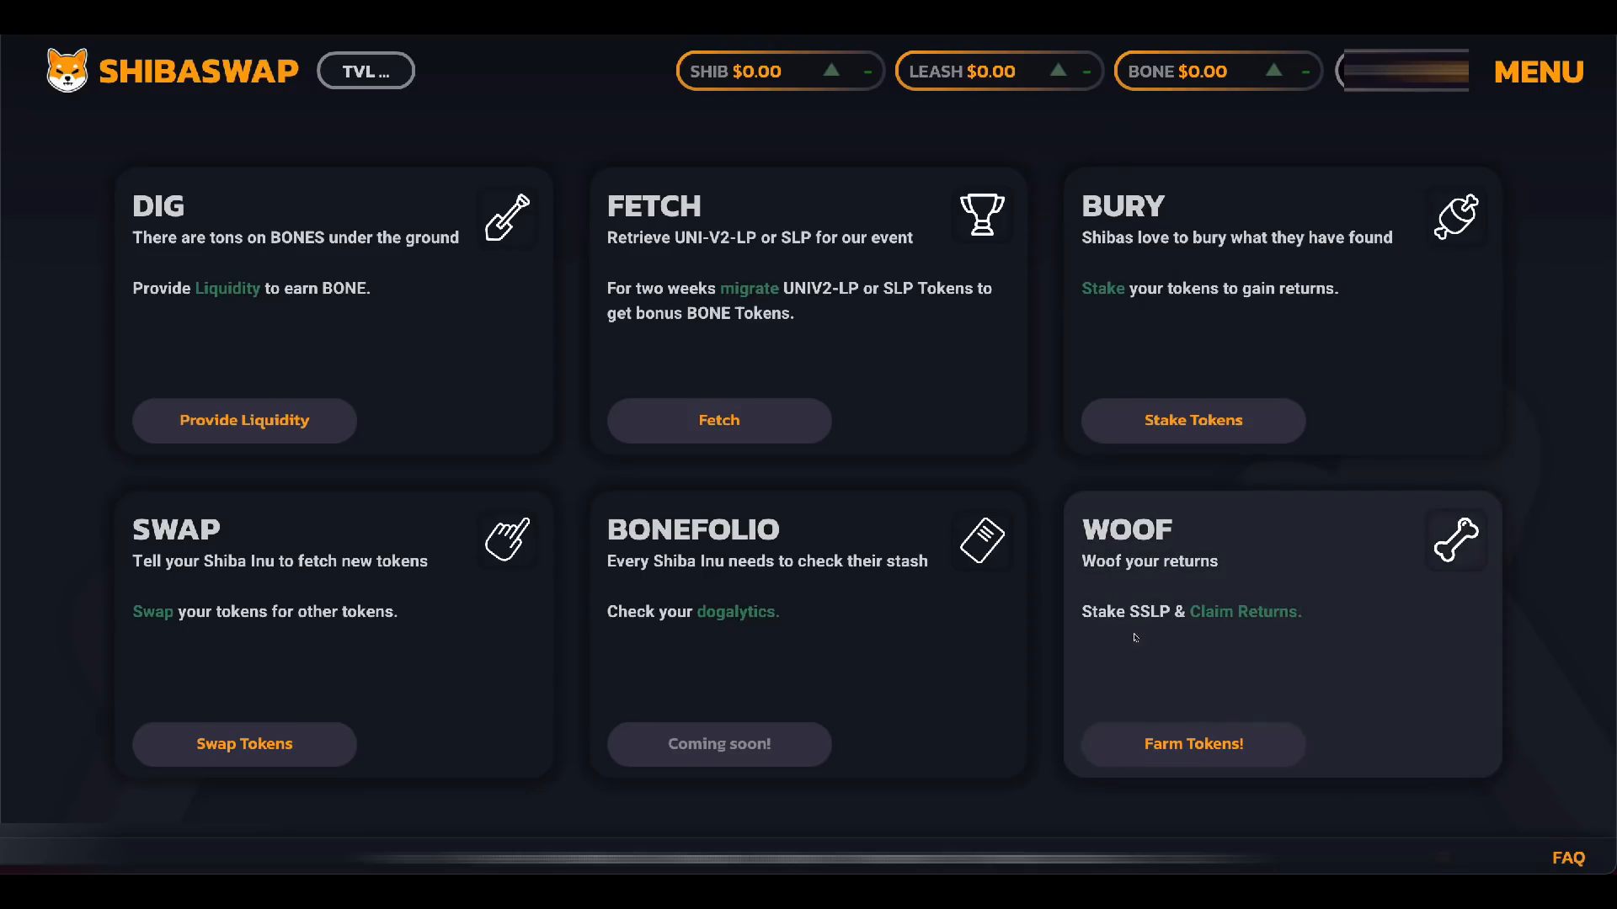
left_click(1215, 745)
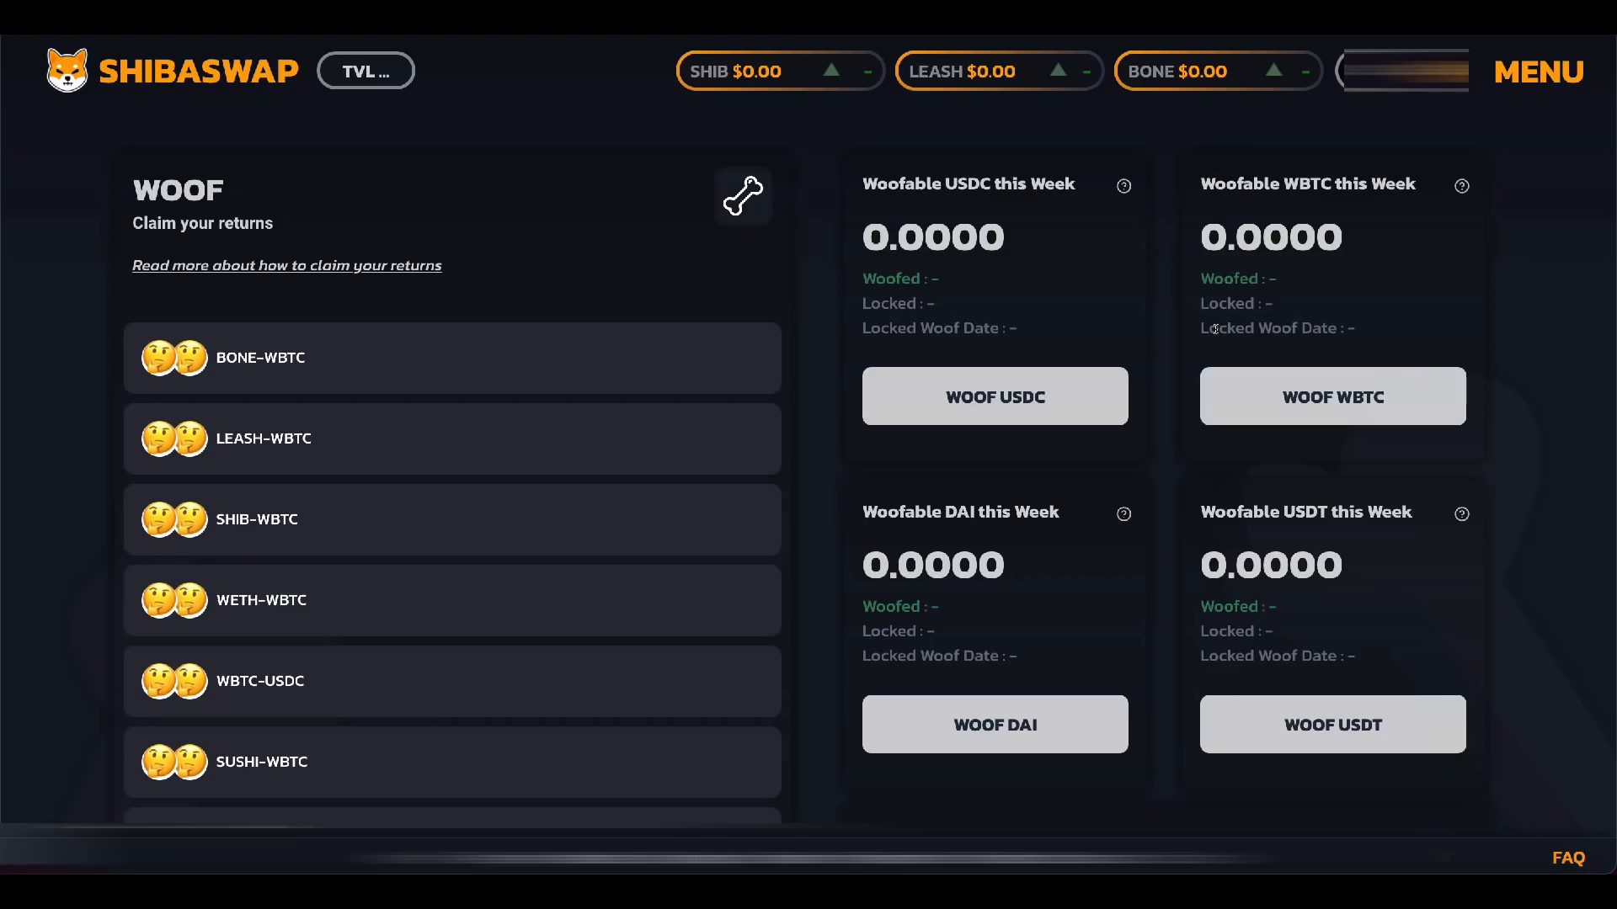
Step: Examine the Woof page's list of pairs and the woofable USDC, WBTC, DAI, USDT and BONE returns
scroll(1560, 438, "down", 5)
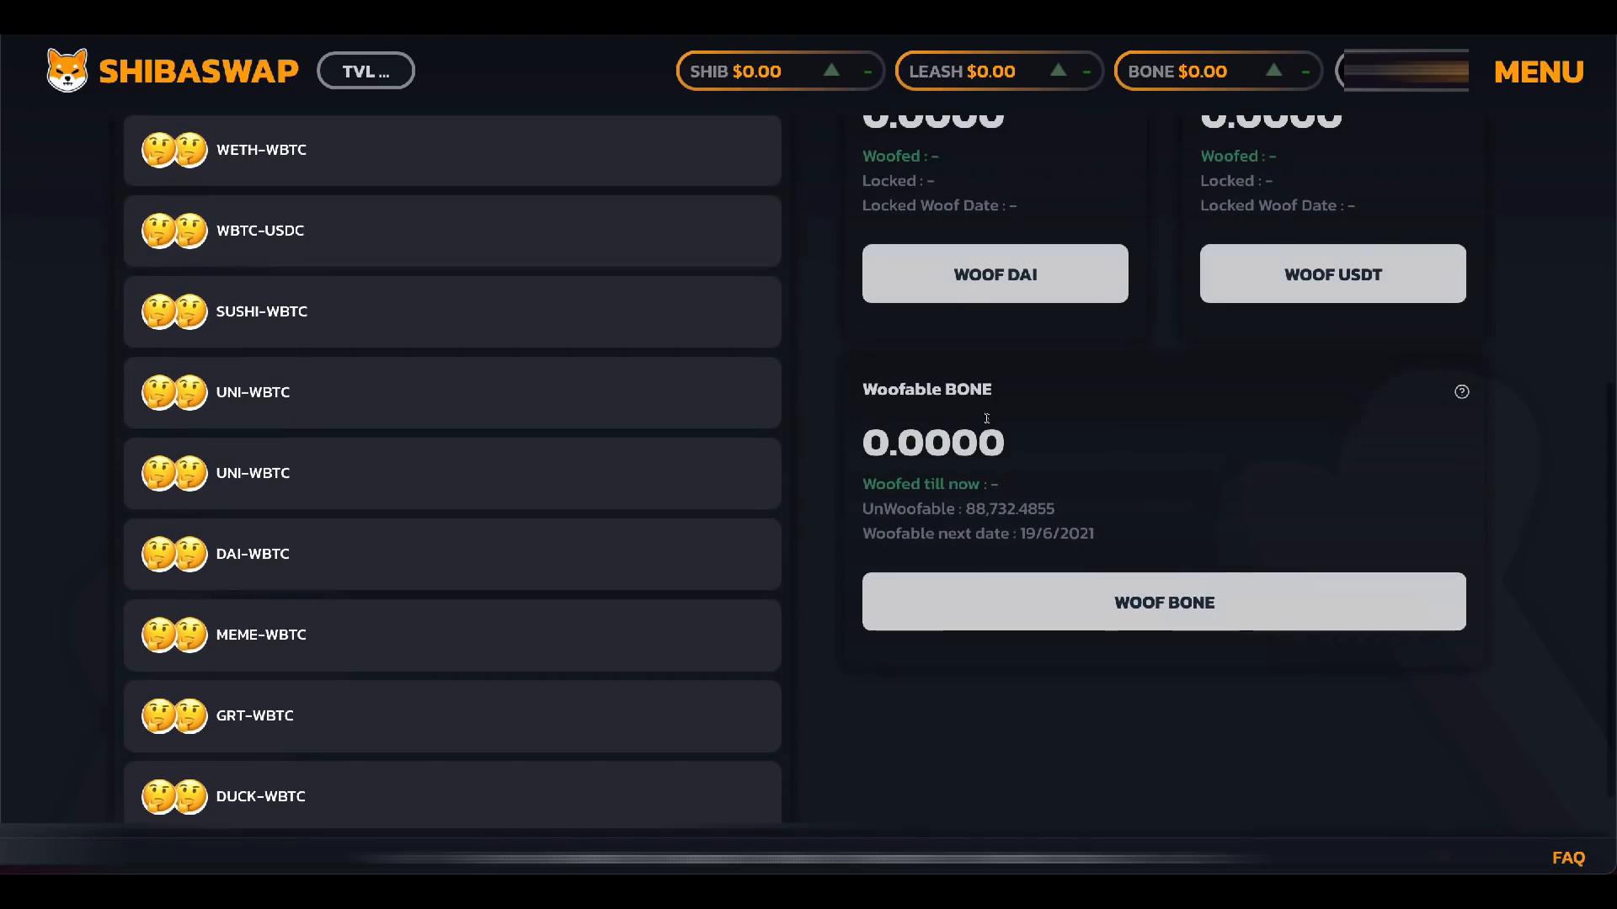
scroll(1552, 483, "up", 5)
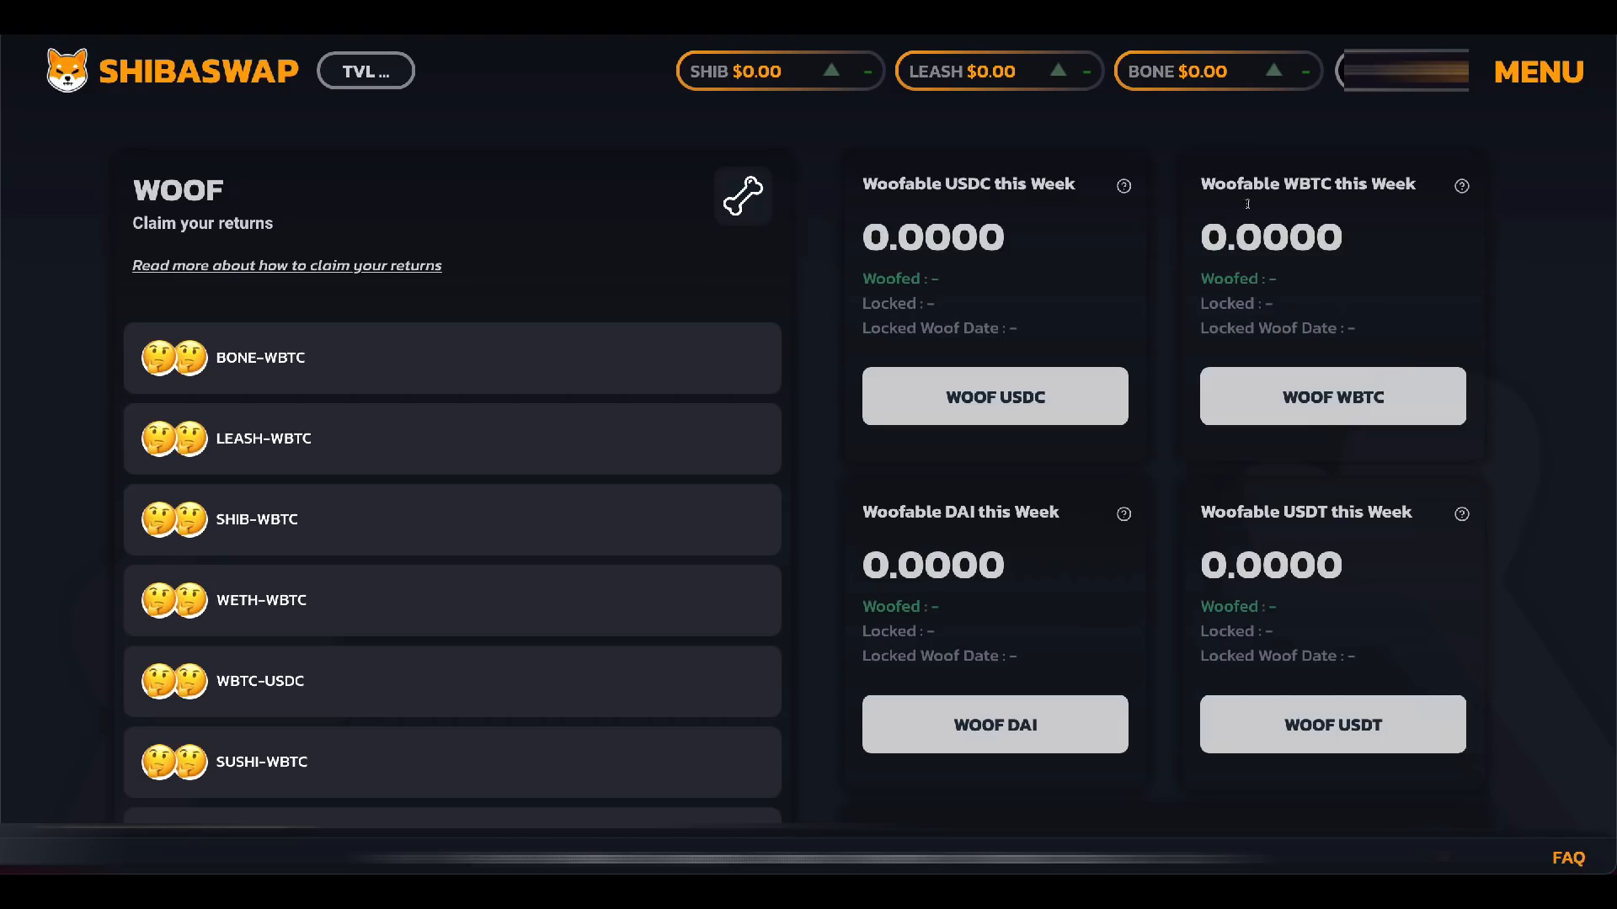
scroll(1523, 416, "down", 4)
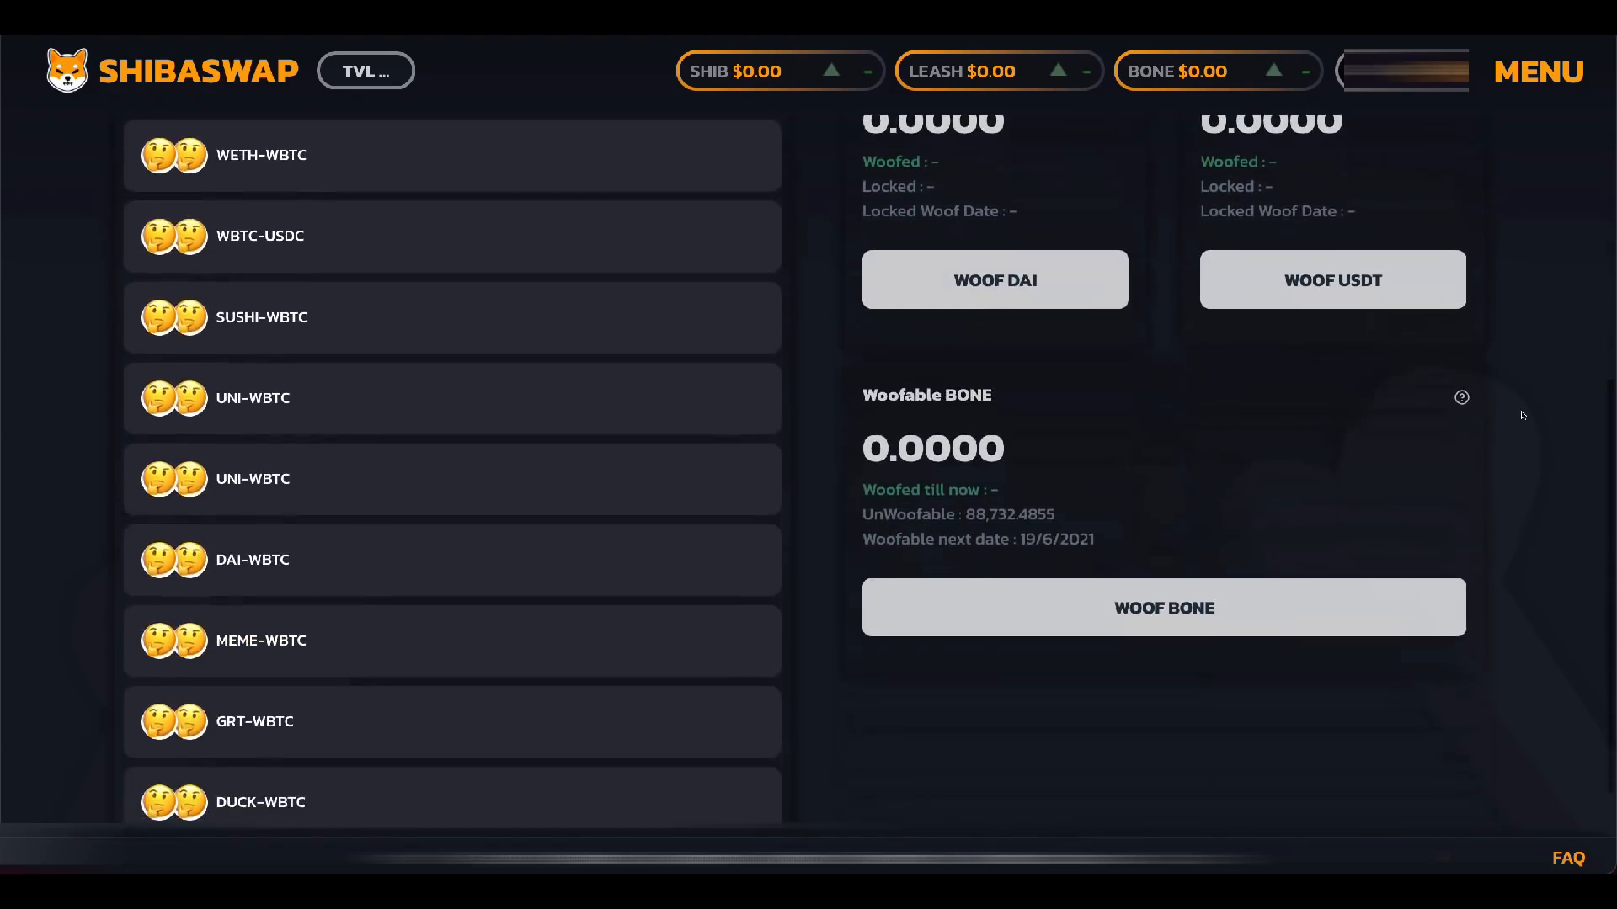
scroll(1523, 416, "down", 1)
scroll(817, 411, "up", 2)
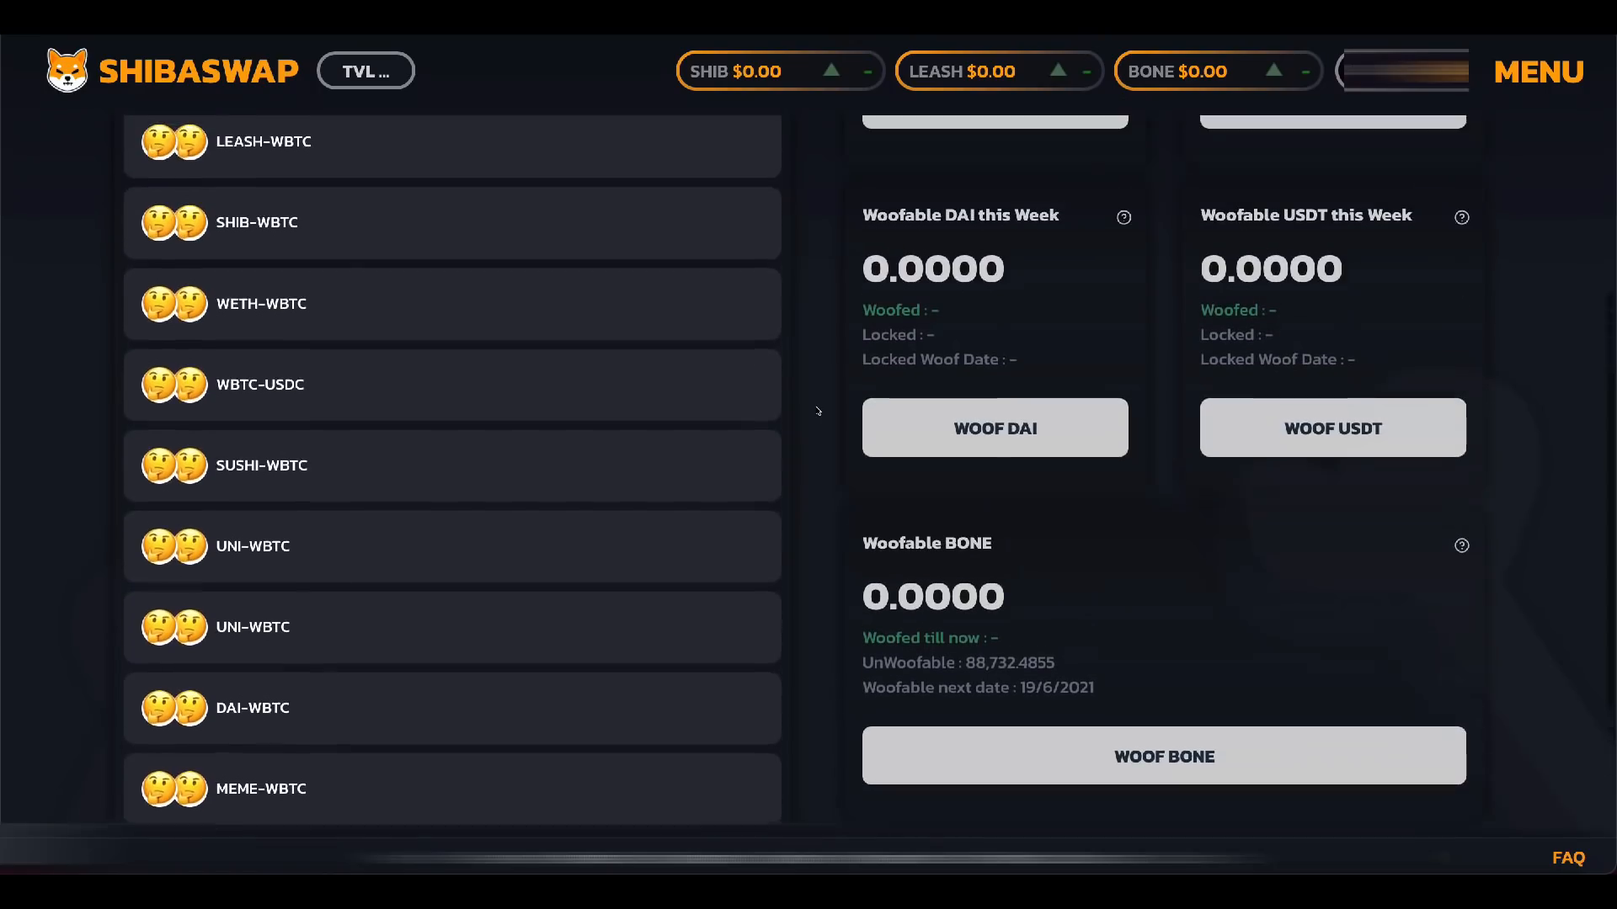
scroll(817, 411, "down", 1)
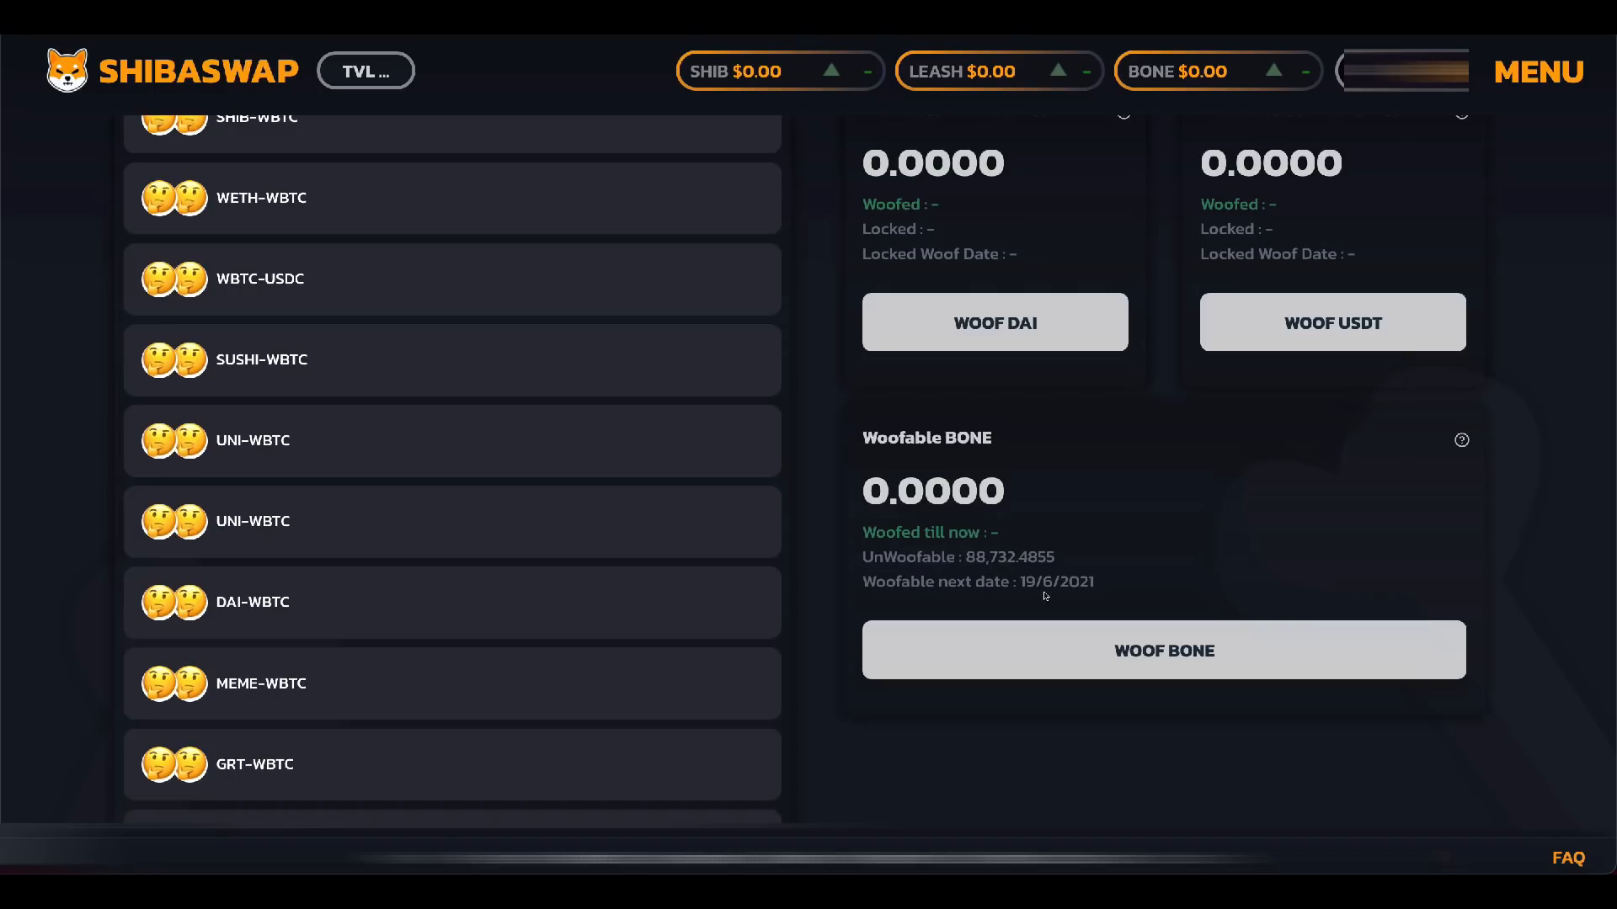
scroll(1045, 596, "up", 5)
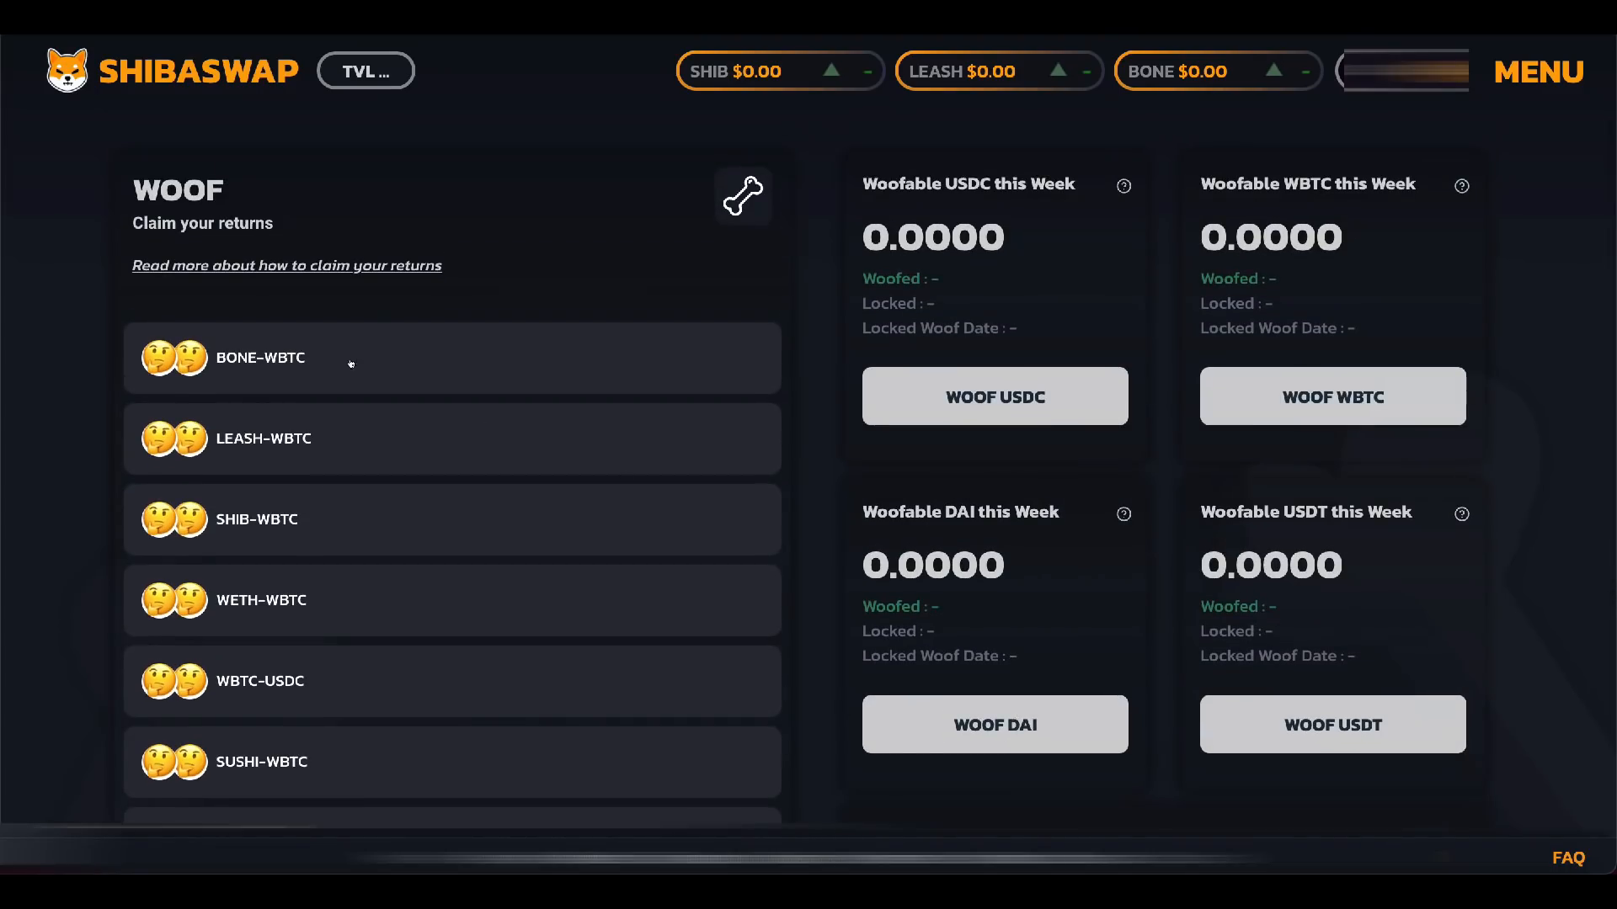
Step: Expand the BONE-WBTC pair in Woof and enter 4 as the LP amount for deposit
left_click(329, 359)
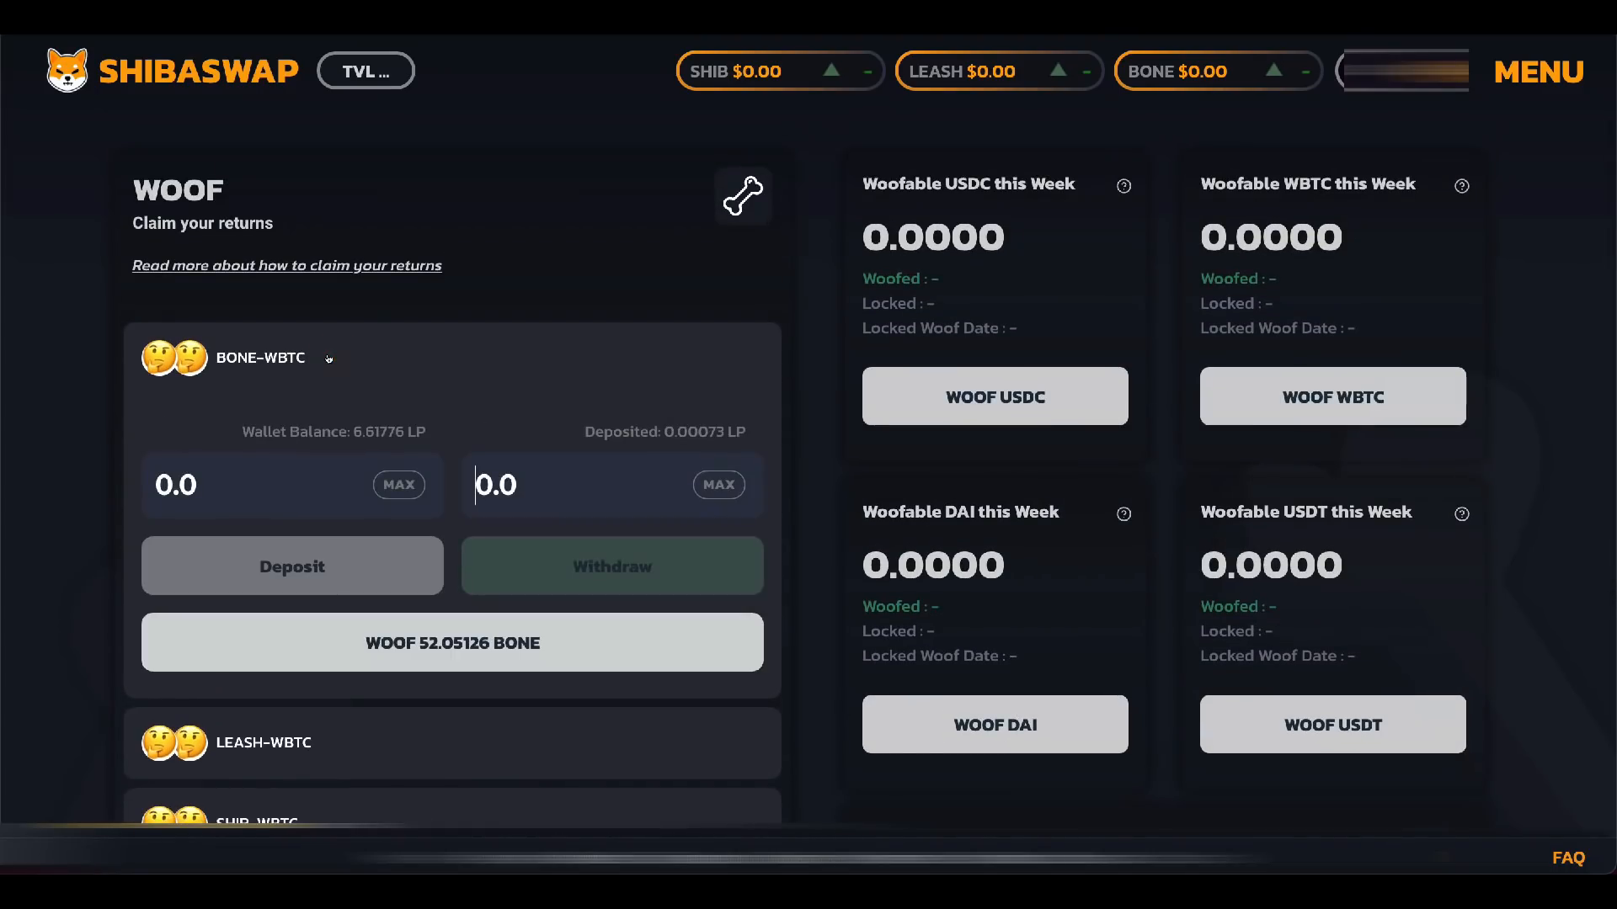
left_click(462, 450)
left_click(173, 482)
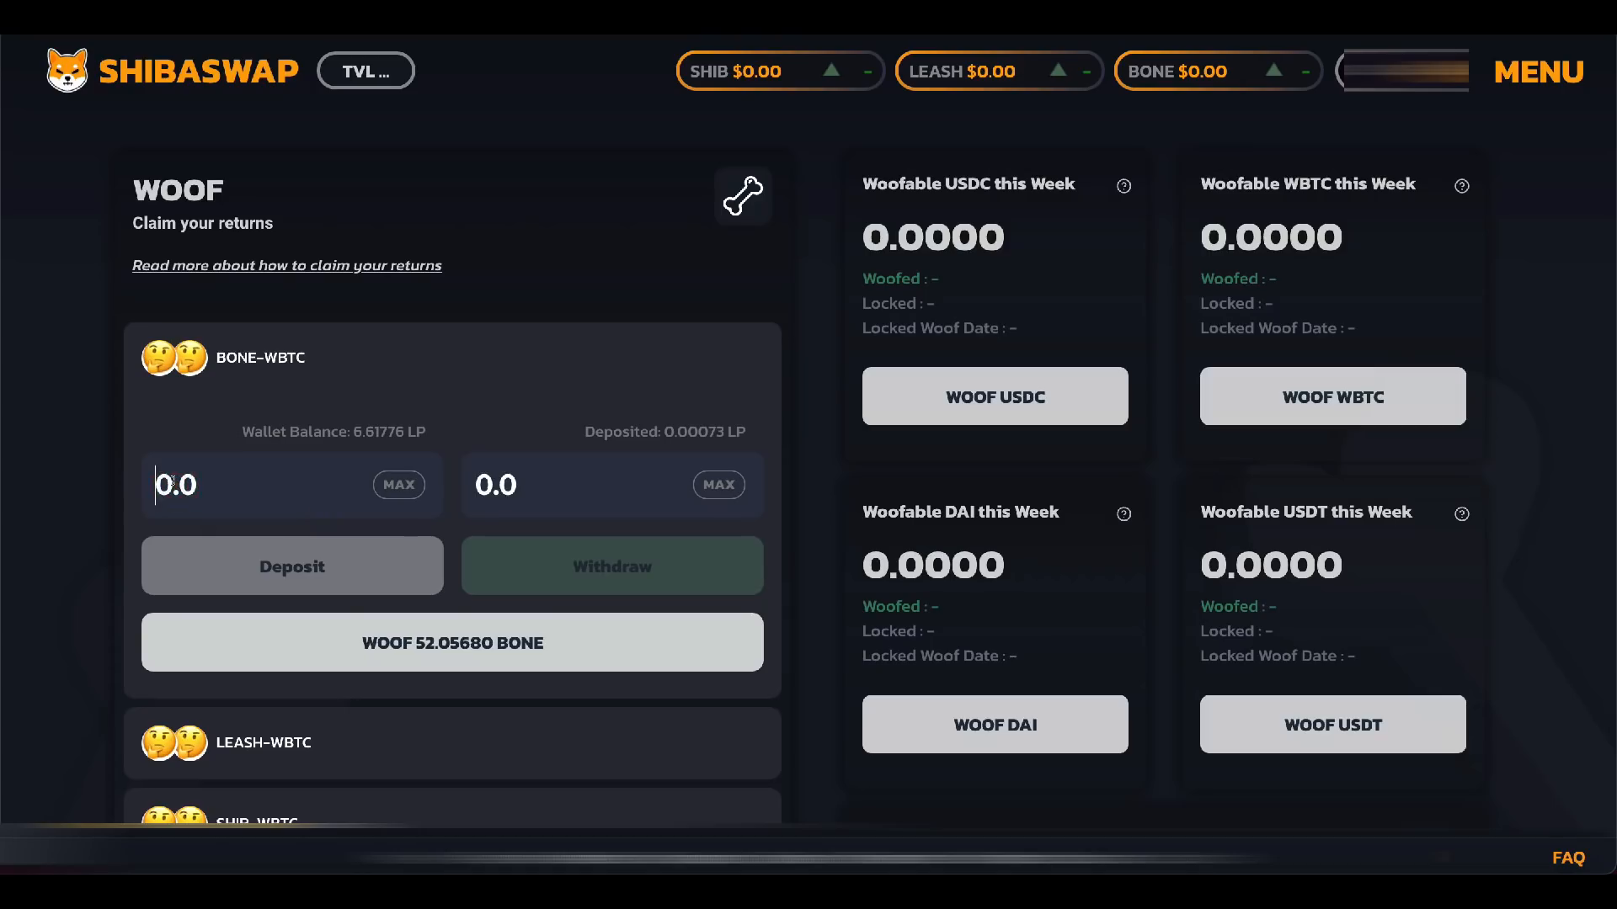
type("4")
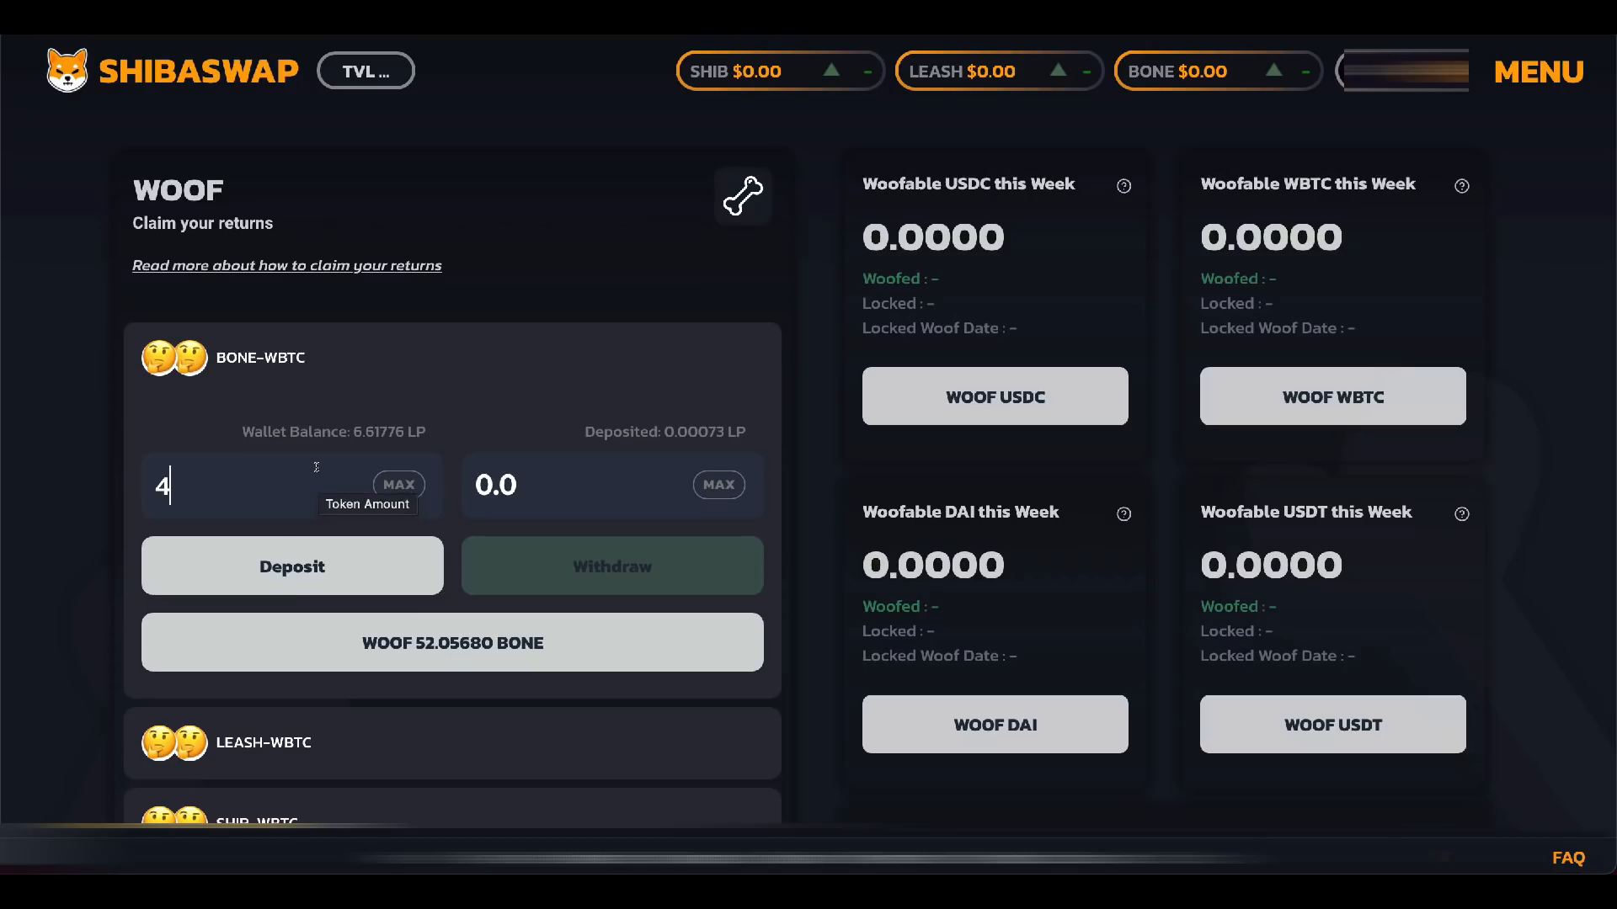
Step: Set the BONE-WBTC deposit to the maximum wallet LP balance, submit it and confirm the wallet transaction
left_click(403, 487)
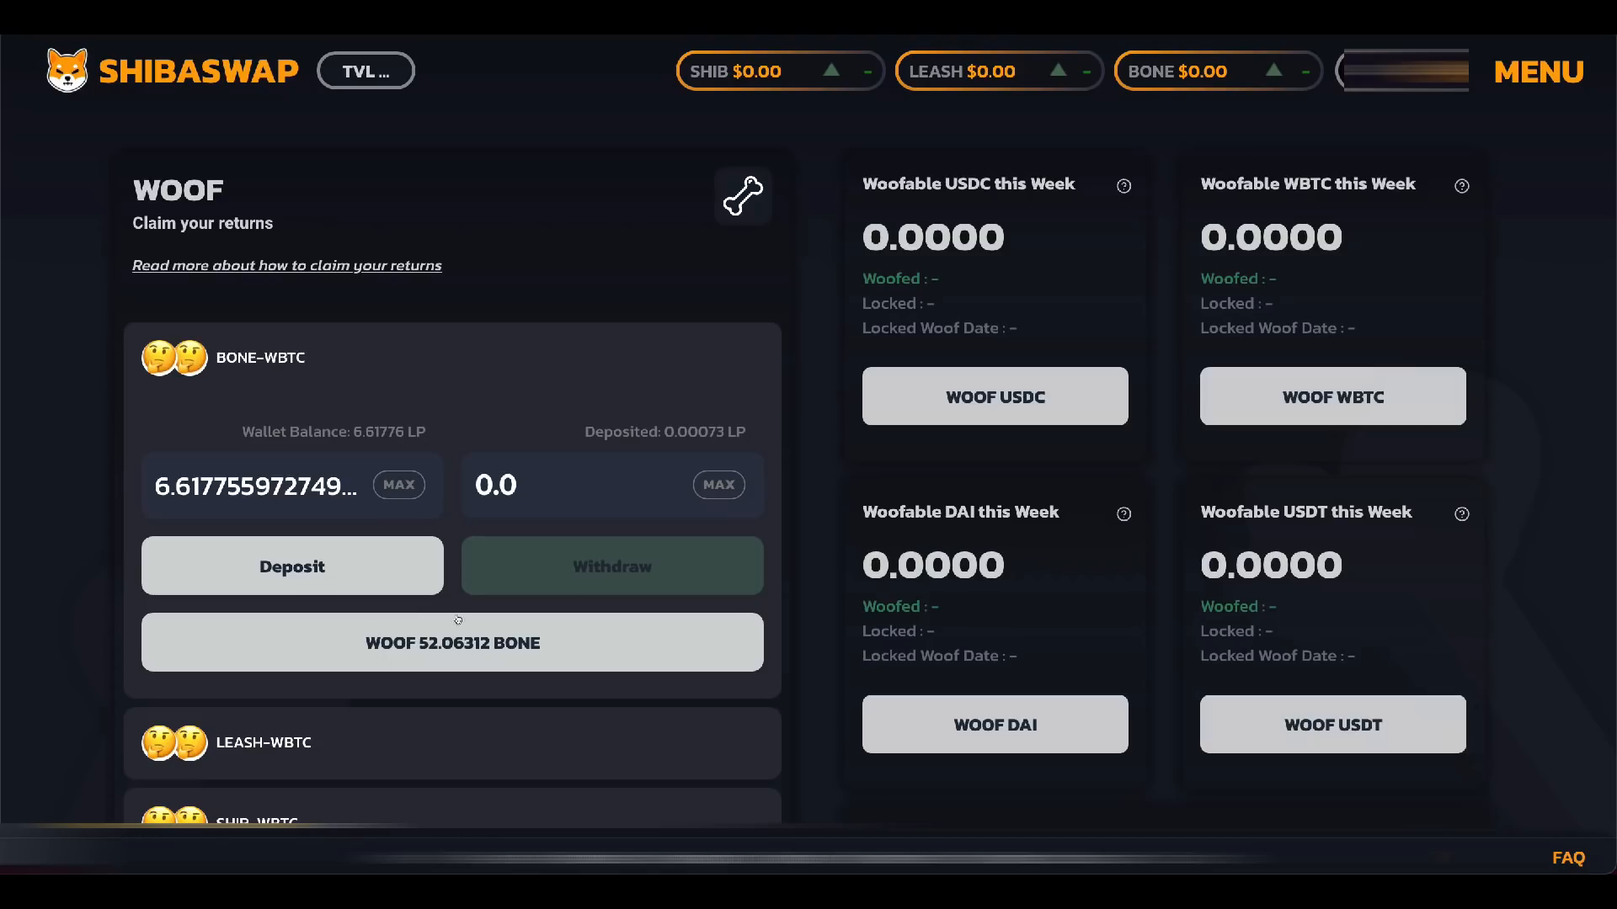
left_click(391, 495)
left_click(393, 486)
left_click(290, 561)
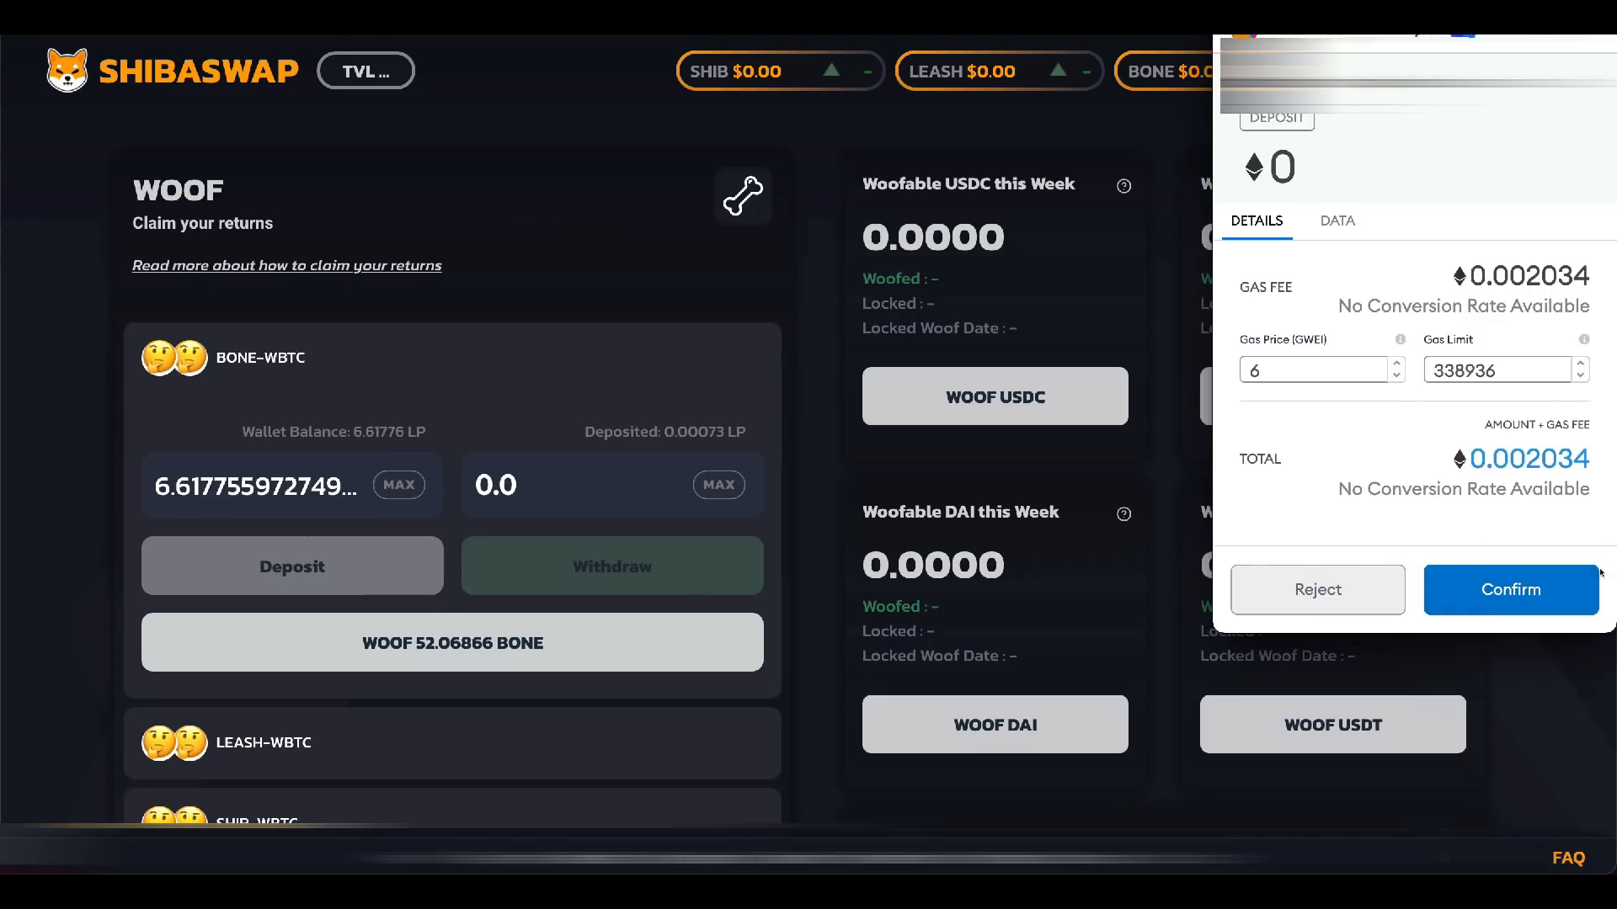
left_click(1513, 588)
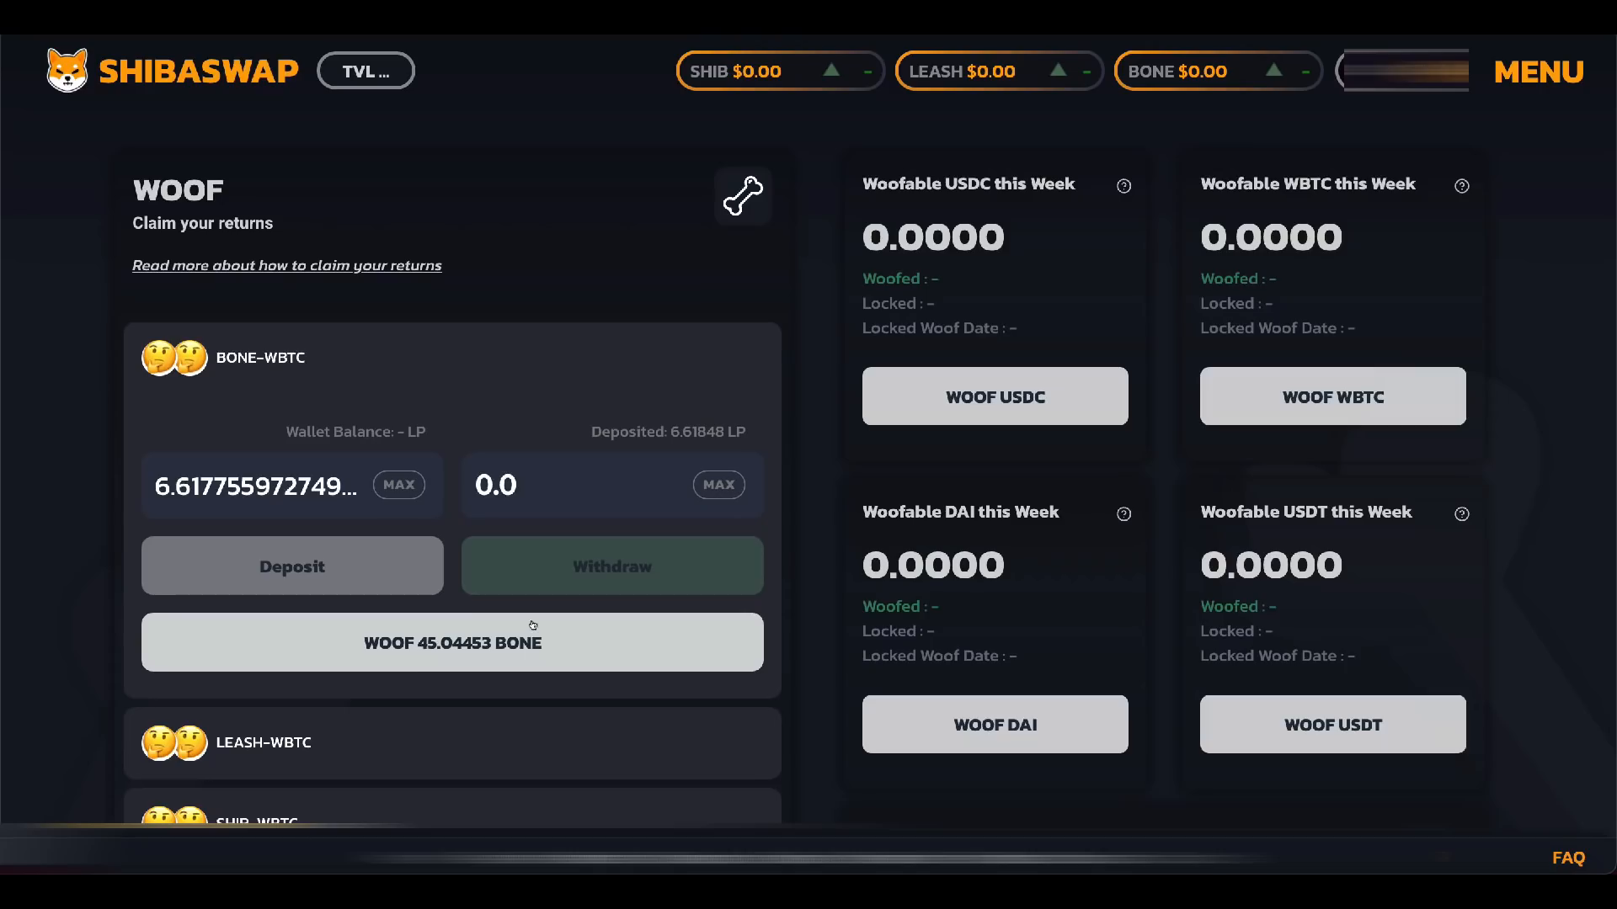
Step: Try the maximum and 5 LP as BONE-WBTC withdrawal amounts, and collapse the pair without withdrawing
left_click(575, 489)
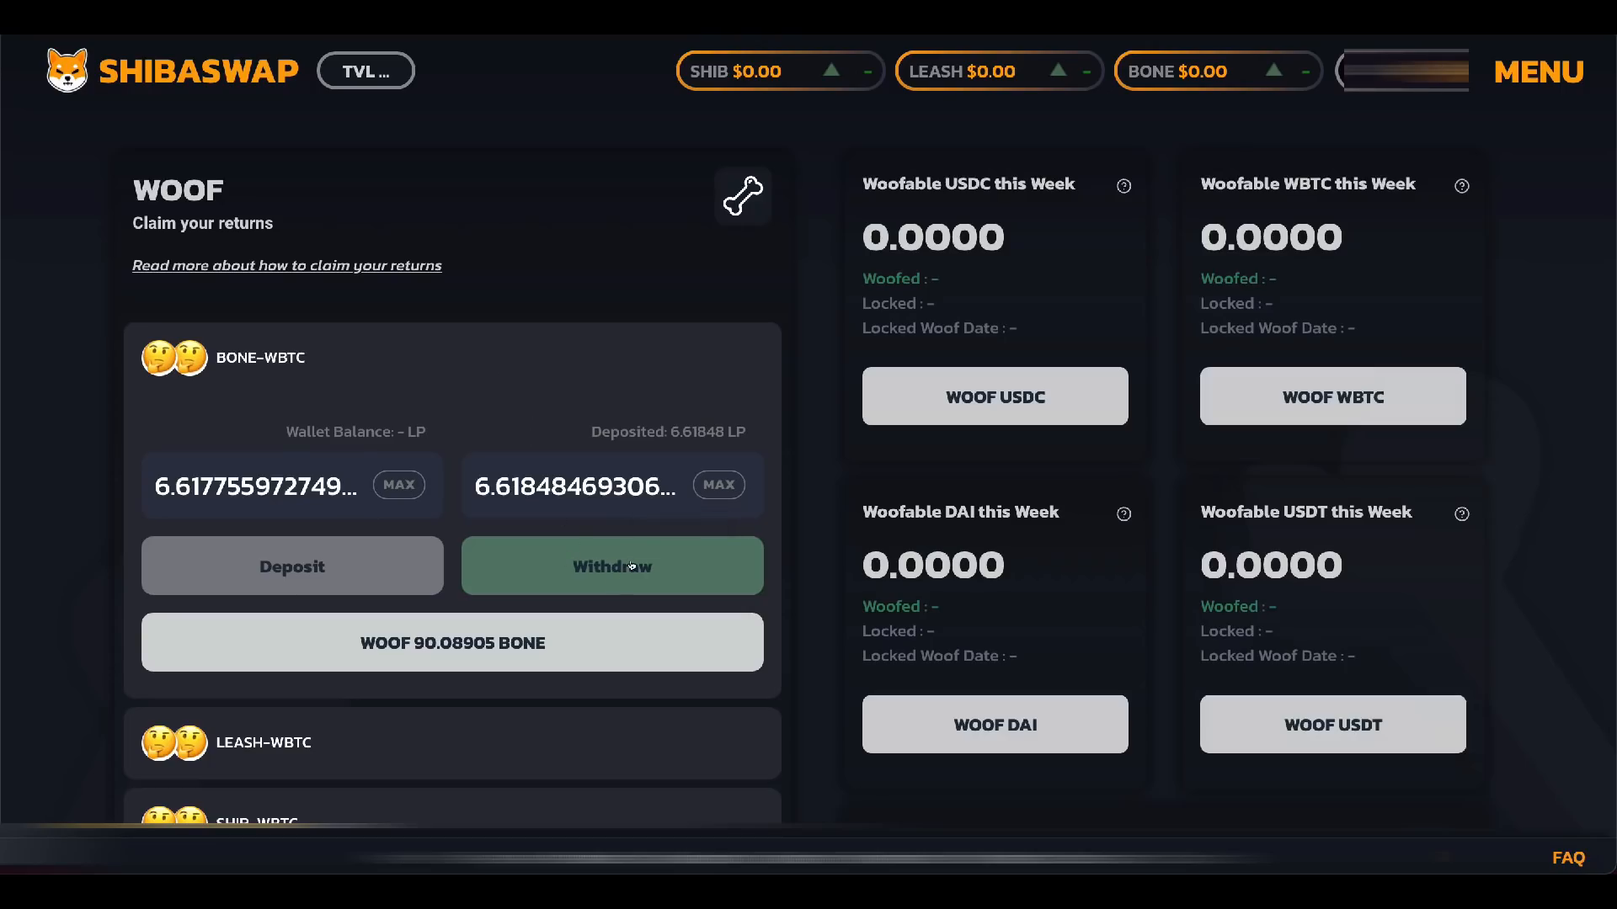
double_click(659, 487)
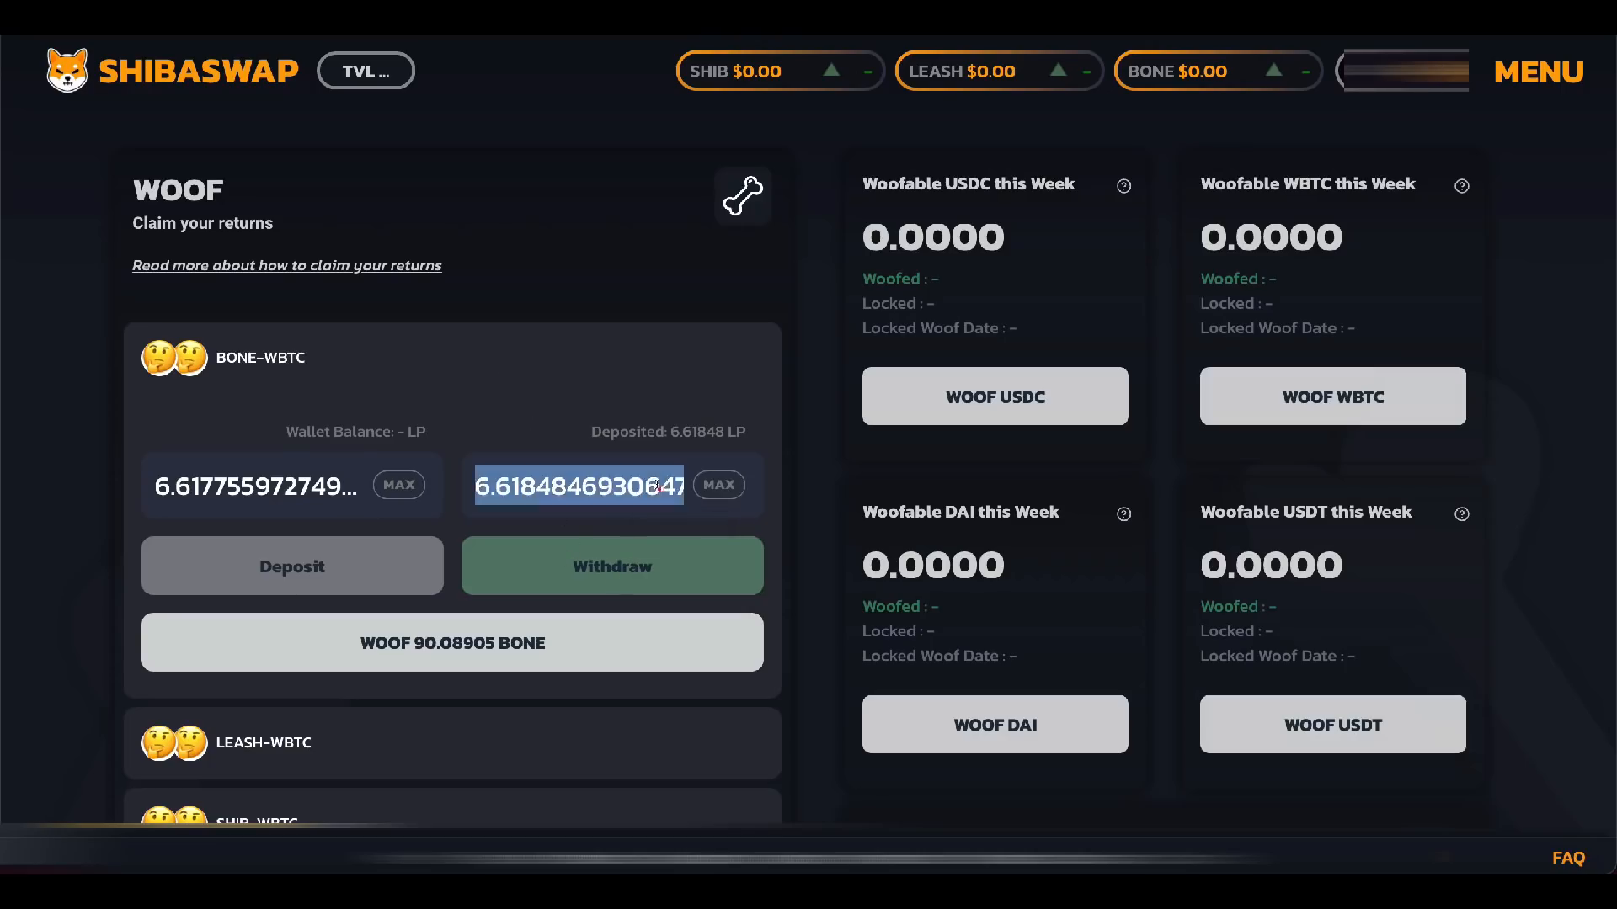
right_click(659, 486)
type("5")
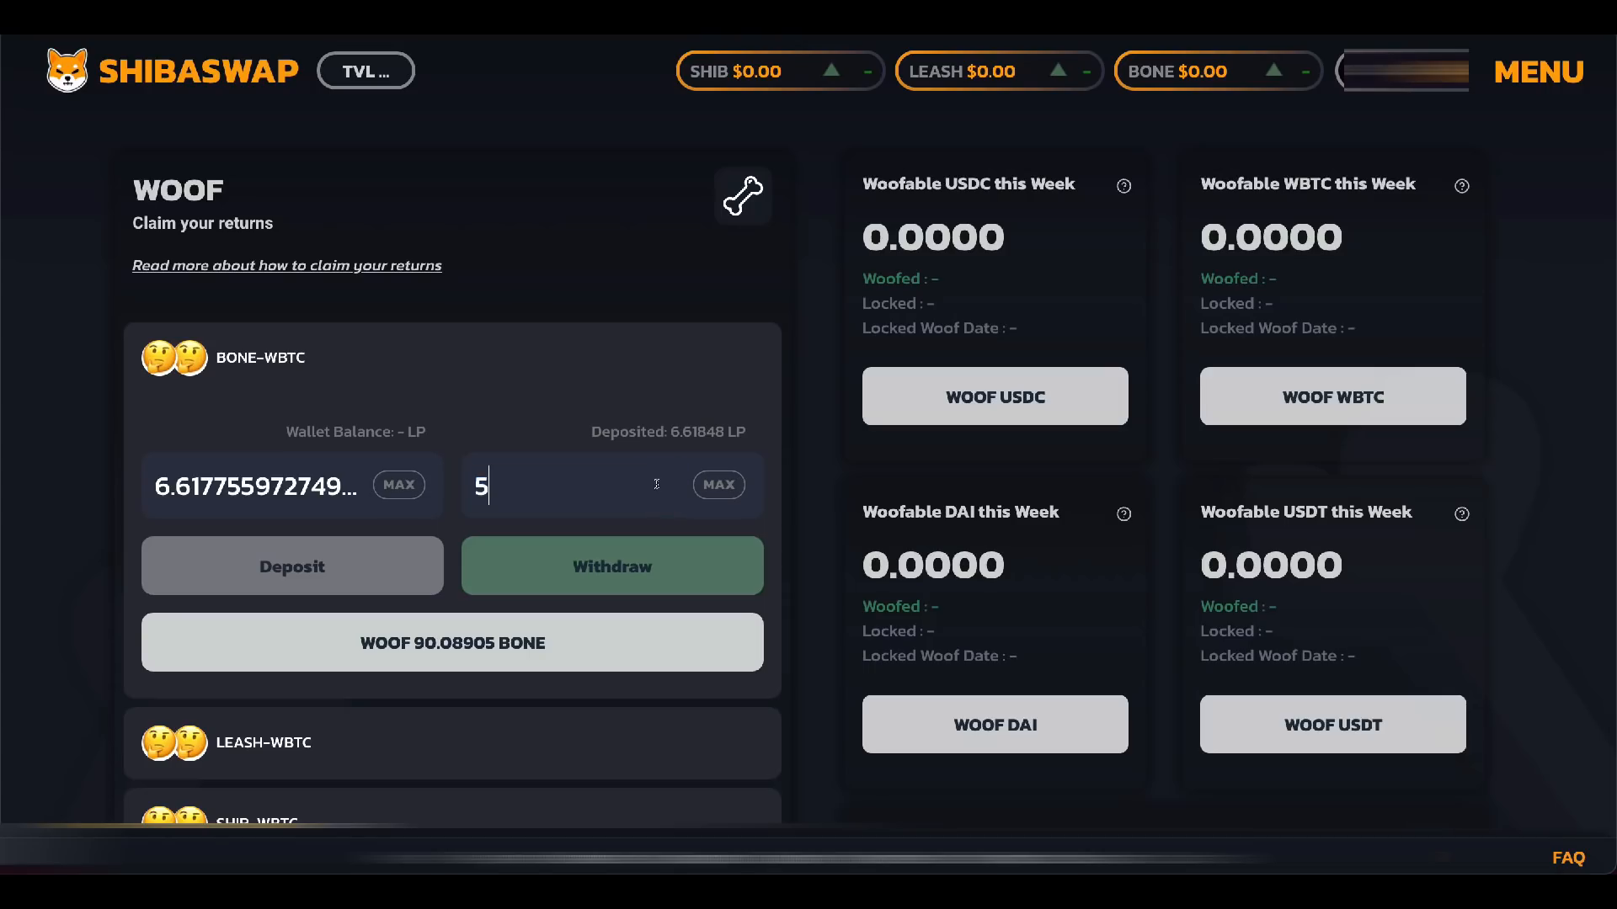
left_click(577, 372)
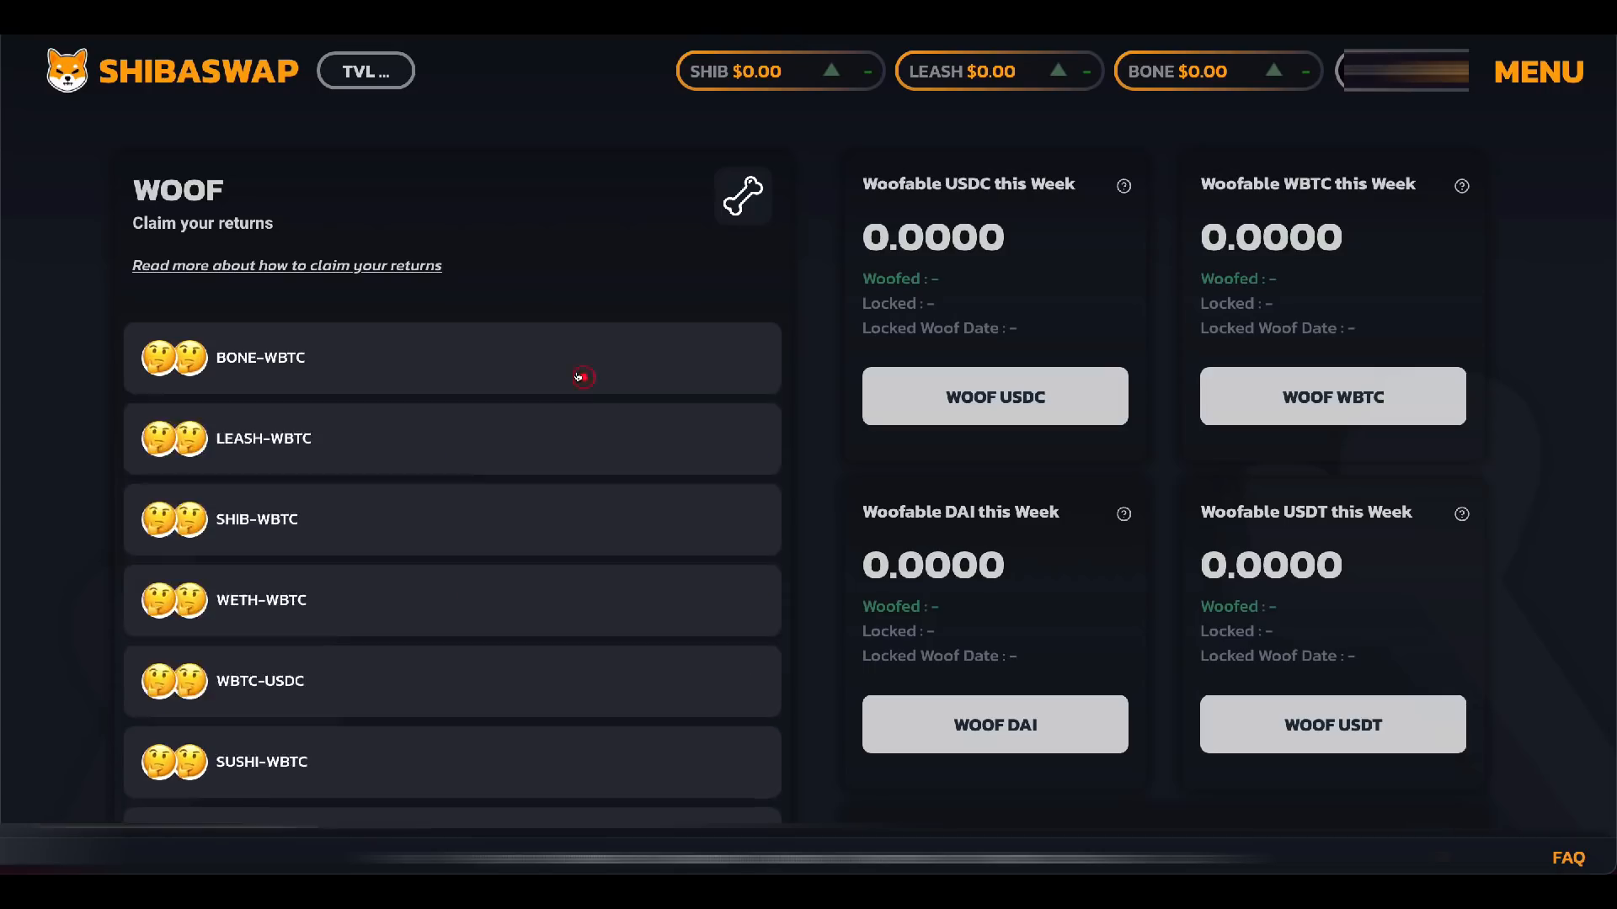
Step: Reopen the BONE-WBTC pair, start woofing its BONE return and reject the wallet transaction
left_click(578, 371)
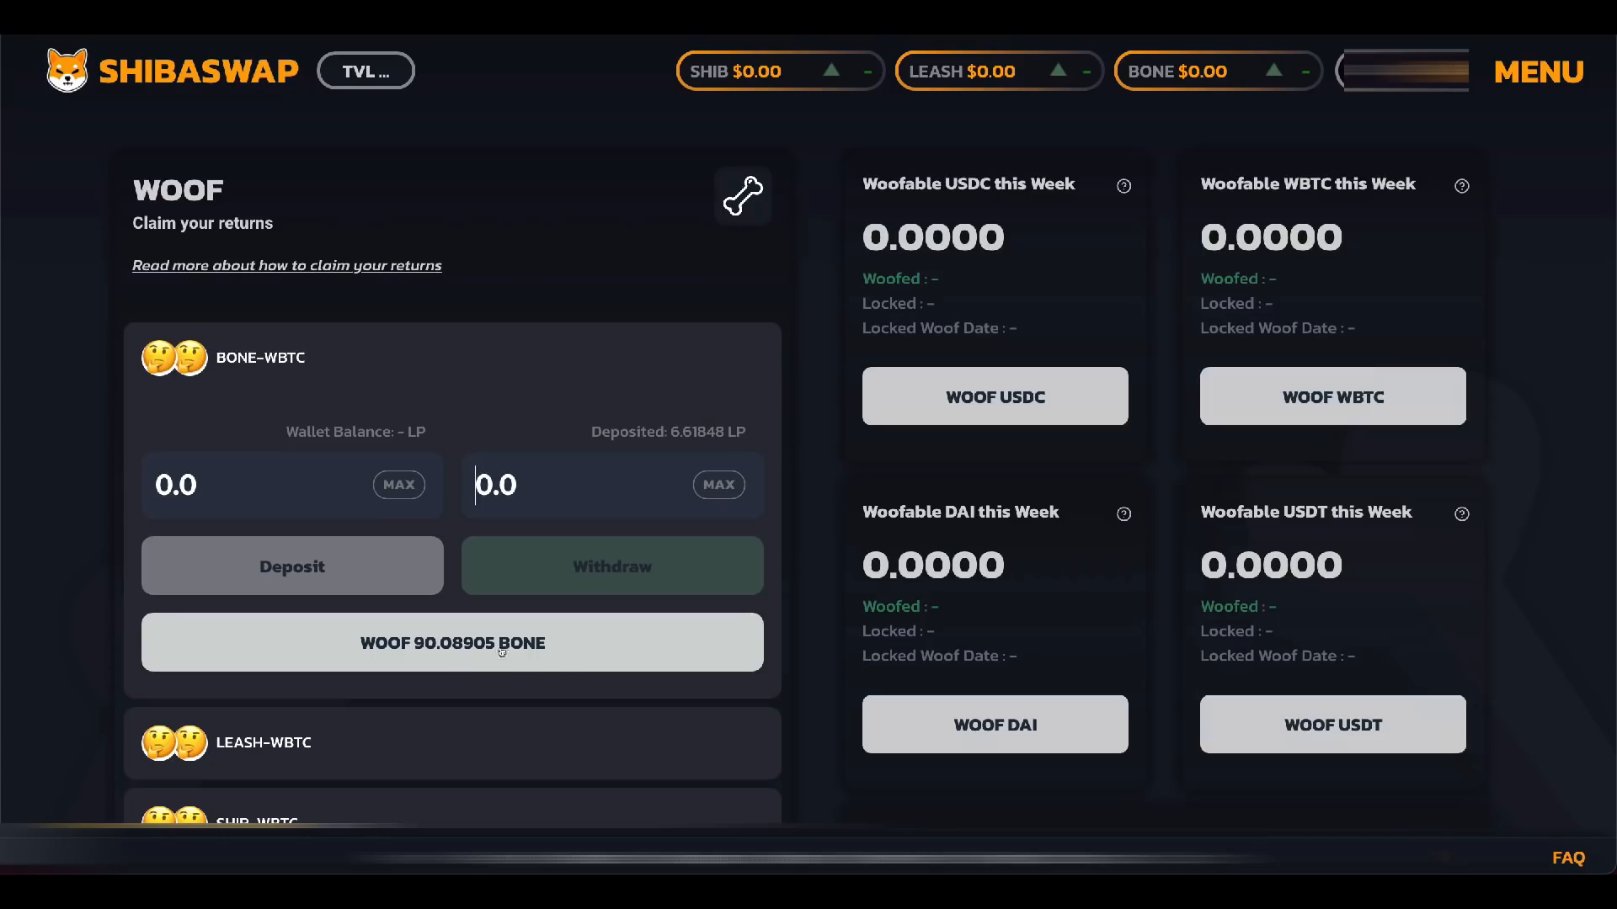
left_click(444, 646)
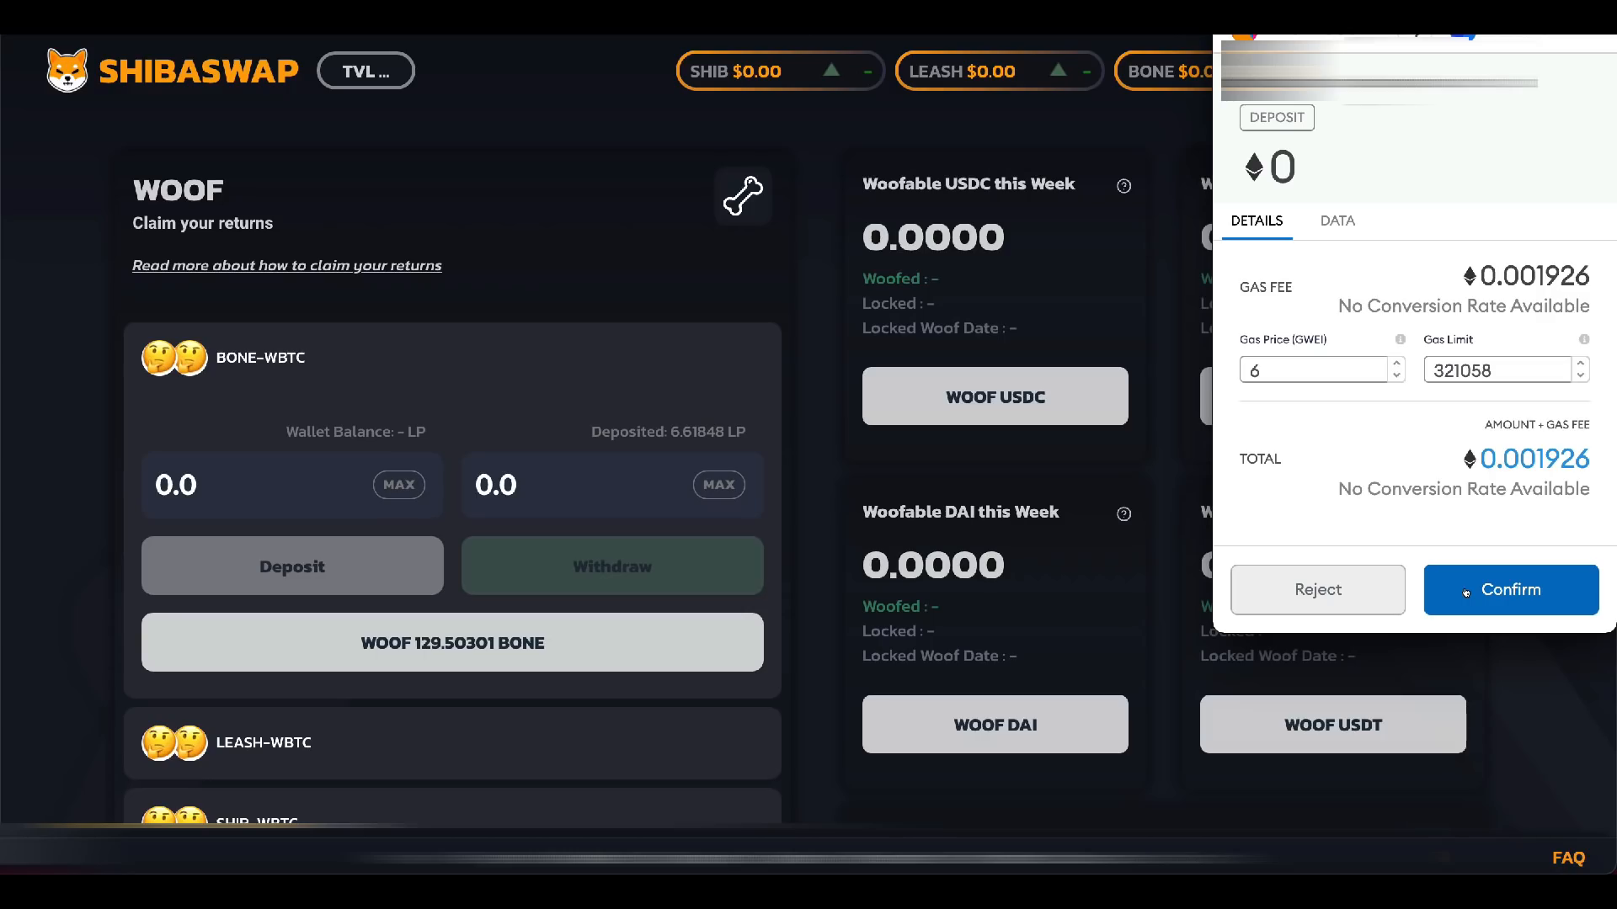
left_click(1294, 592)
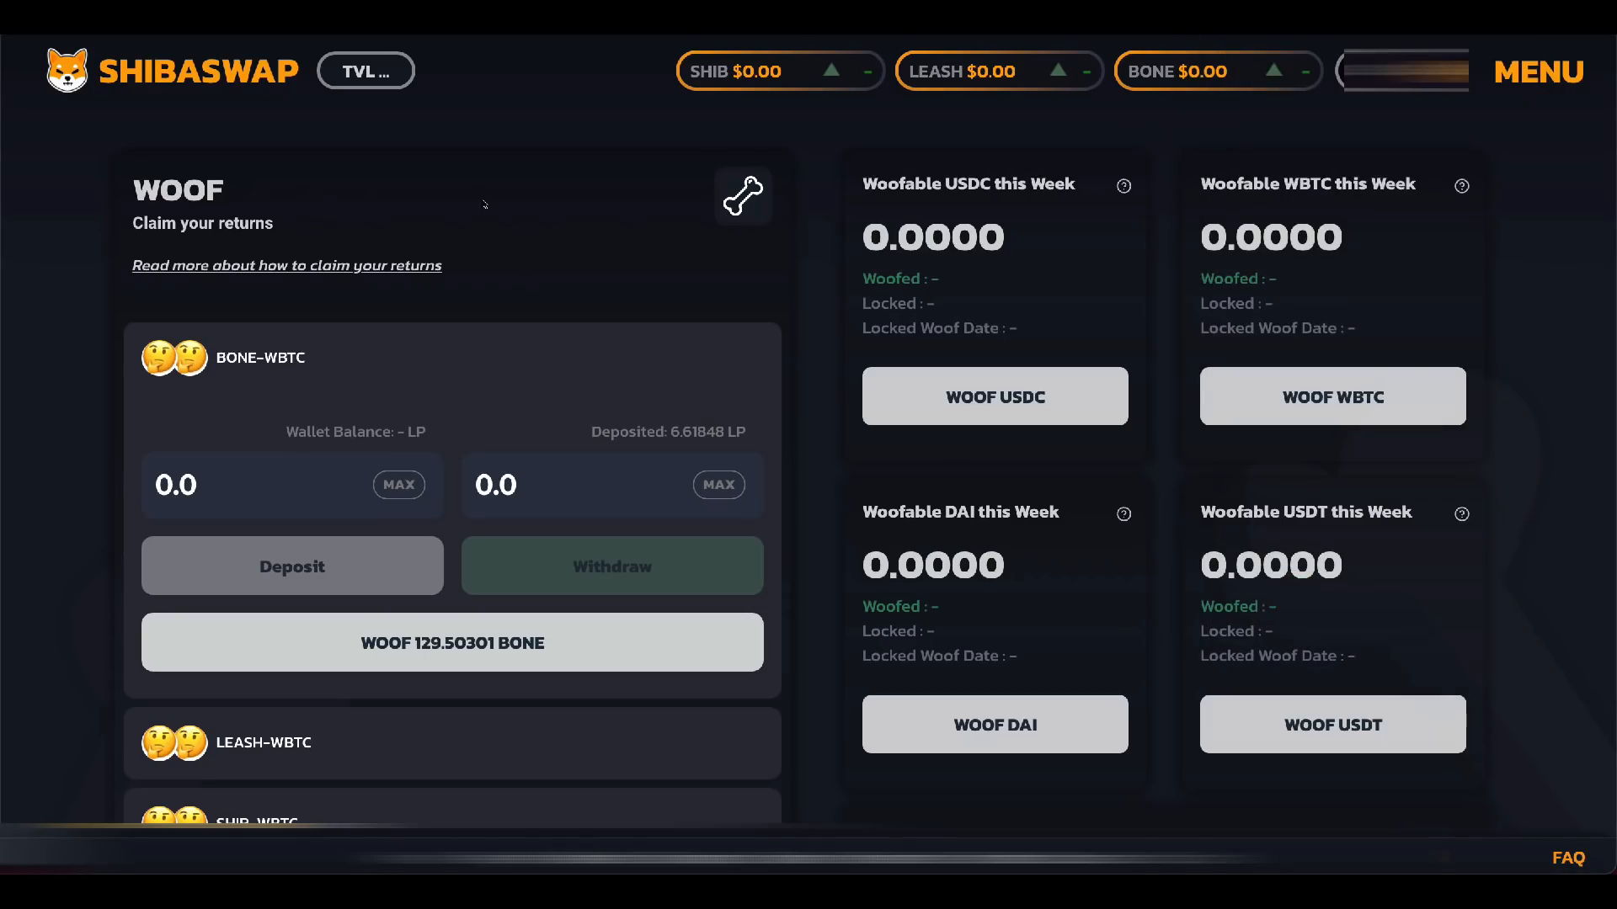
Step: Open the Dig liquidity form and select BONE as the token paired with ETH to check the BONE wallet balance
left_click(134, 69)
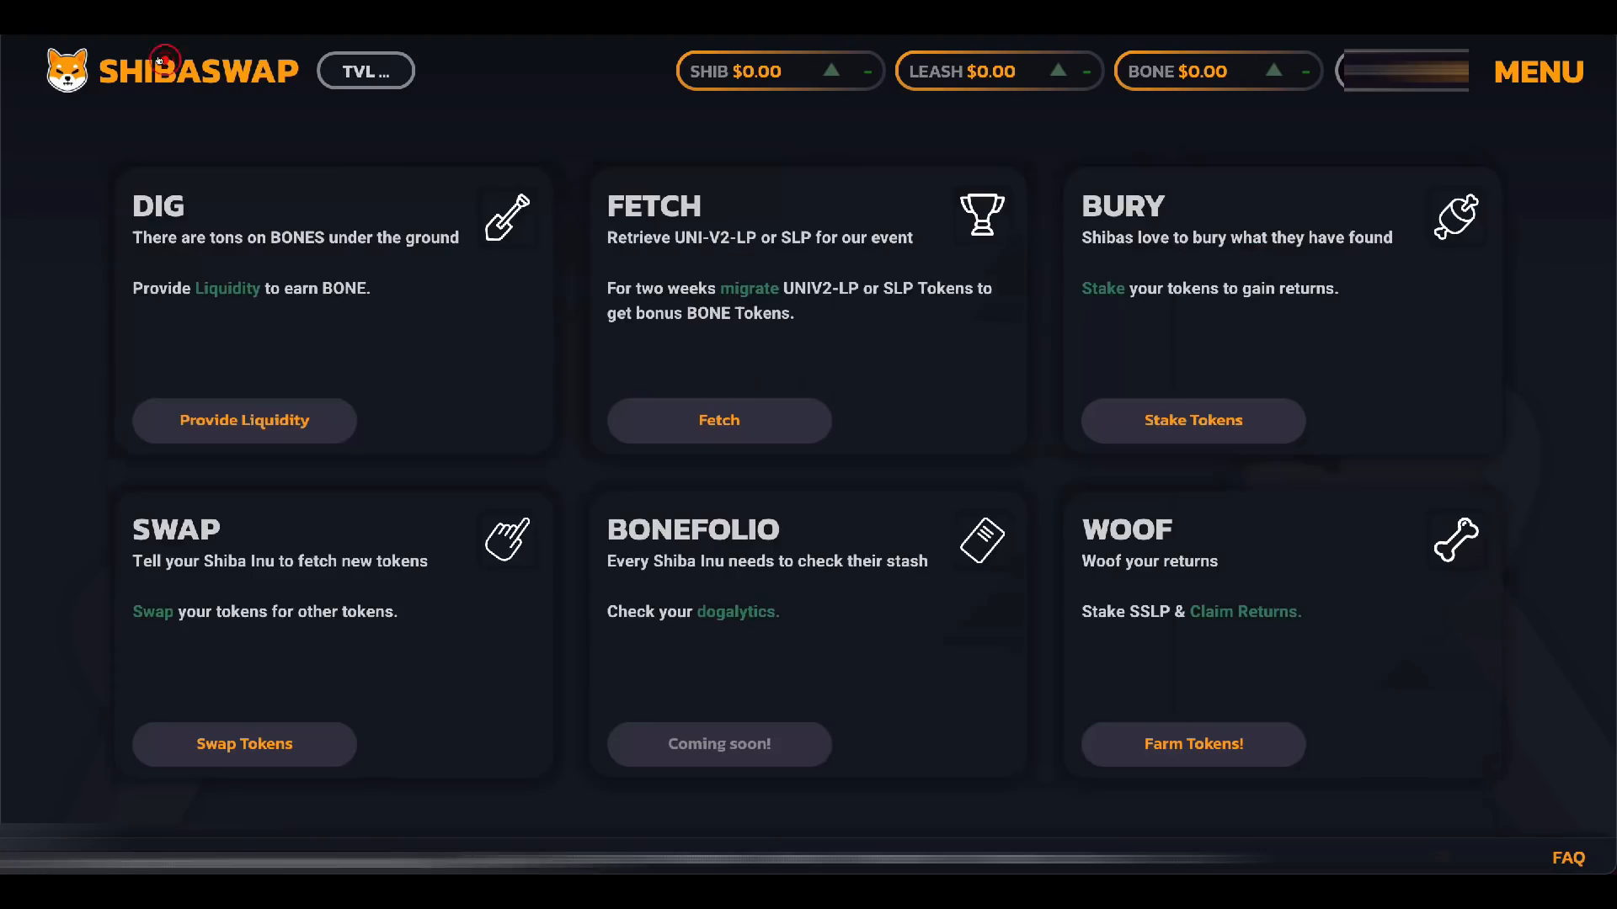
left_click(278, 423)
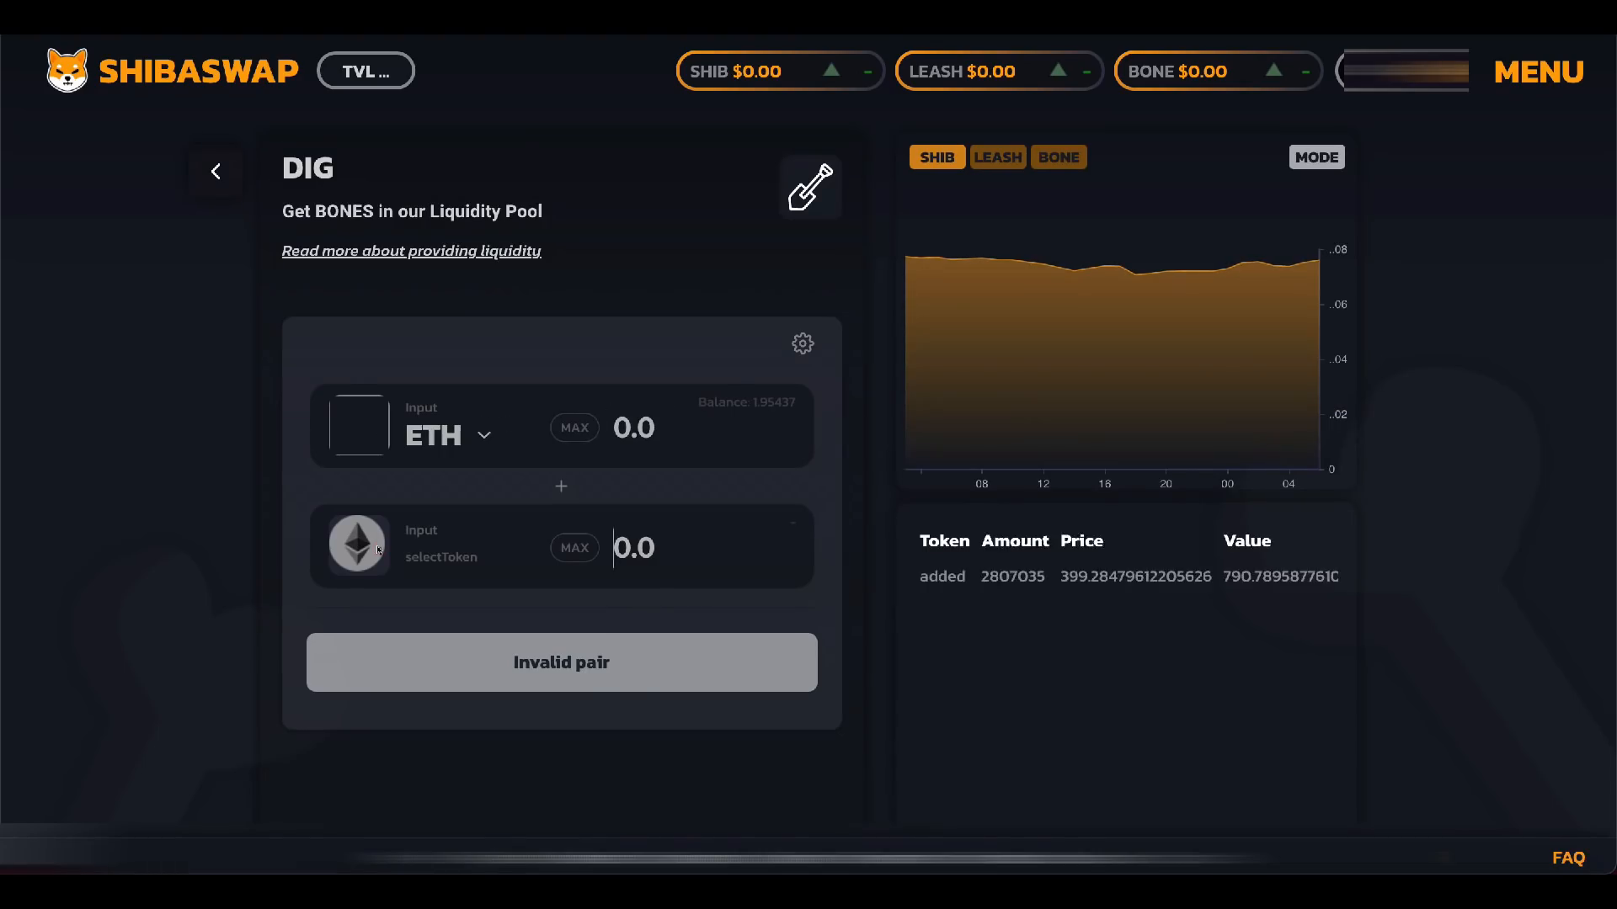
left_click(379, 552)
left_click(780, 404)
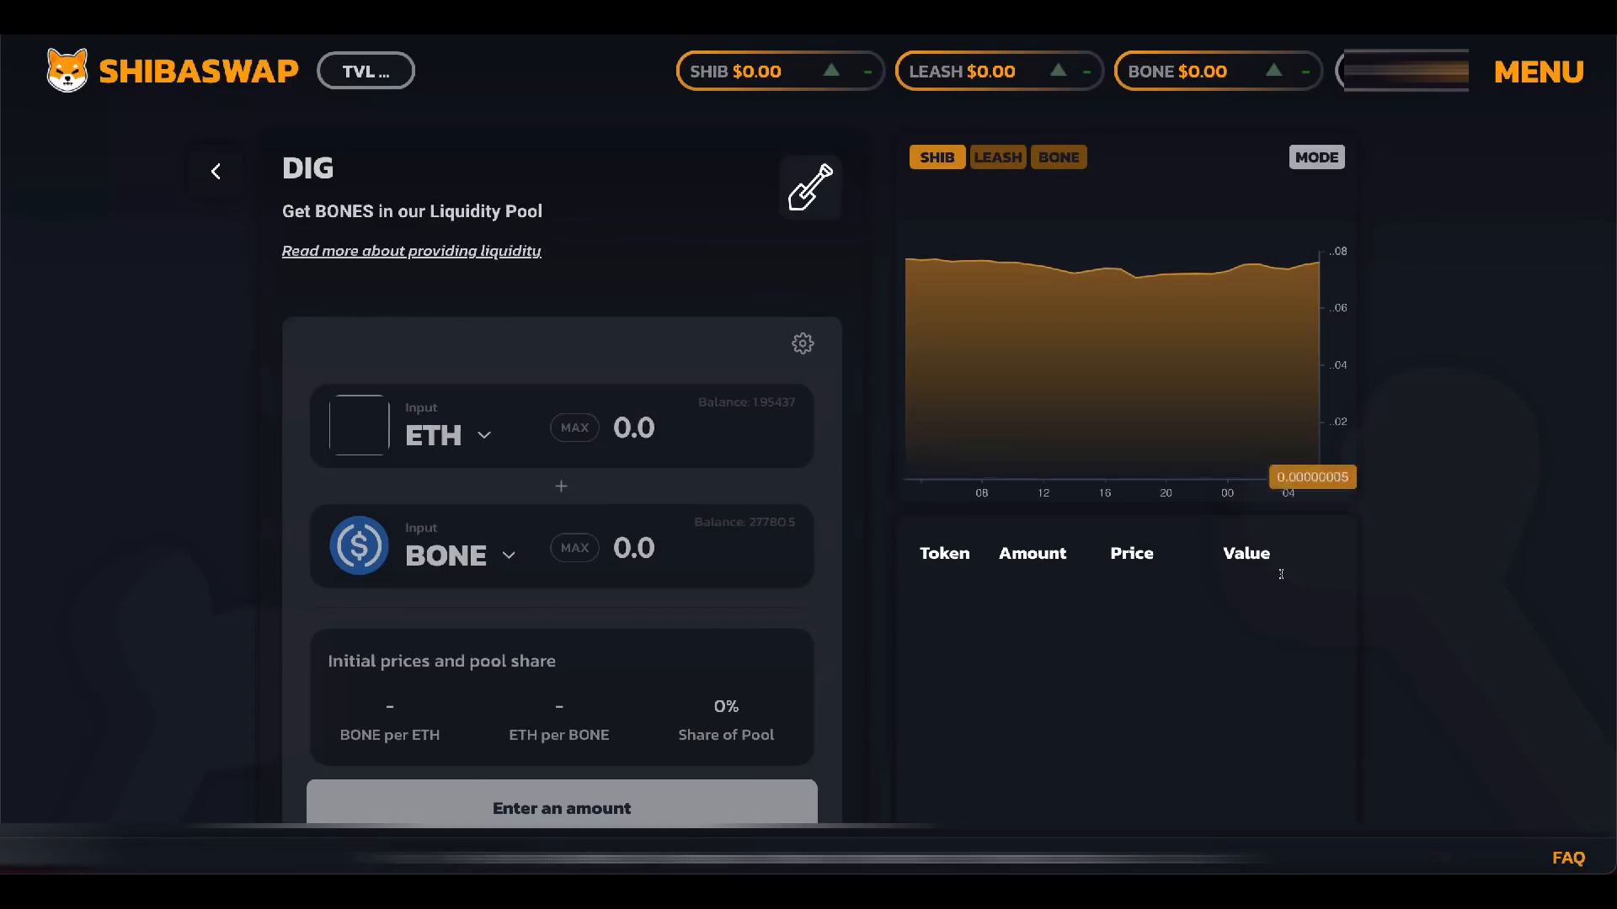
scroll(1468, 630, "down", 1)
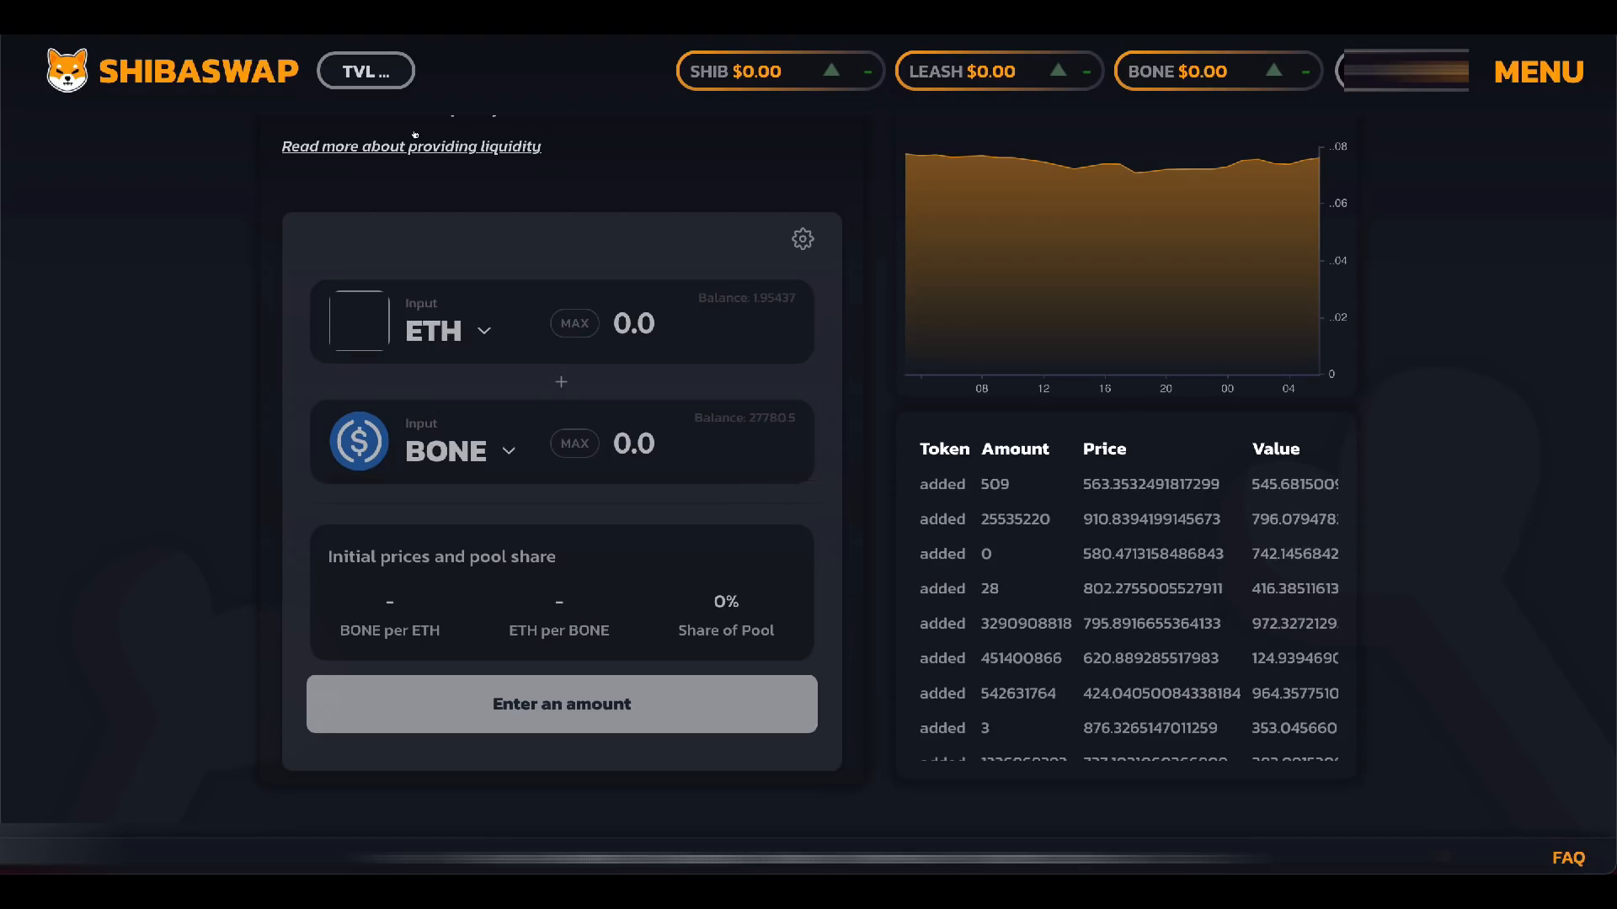
scroll(275, 211, "up", 1)
scroll(275, 210, "up", 1)
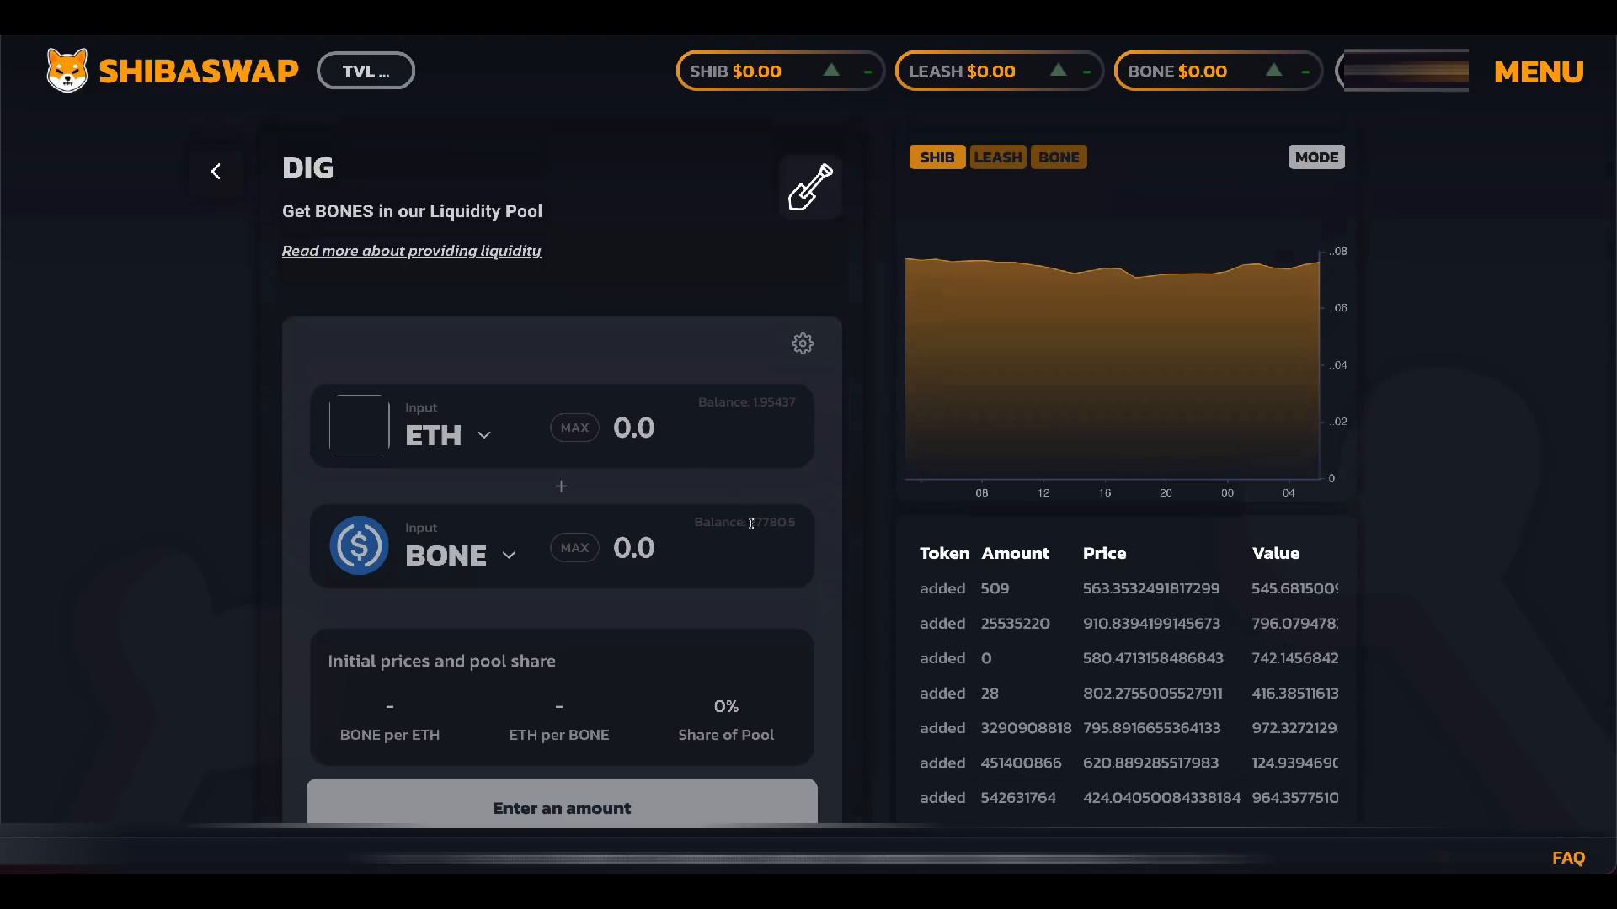
Step: Return to the Woof section and expand BONE-WBTC to check the BONE available for woofing
left_click(202, 76)
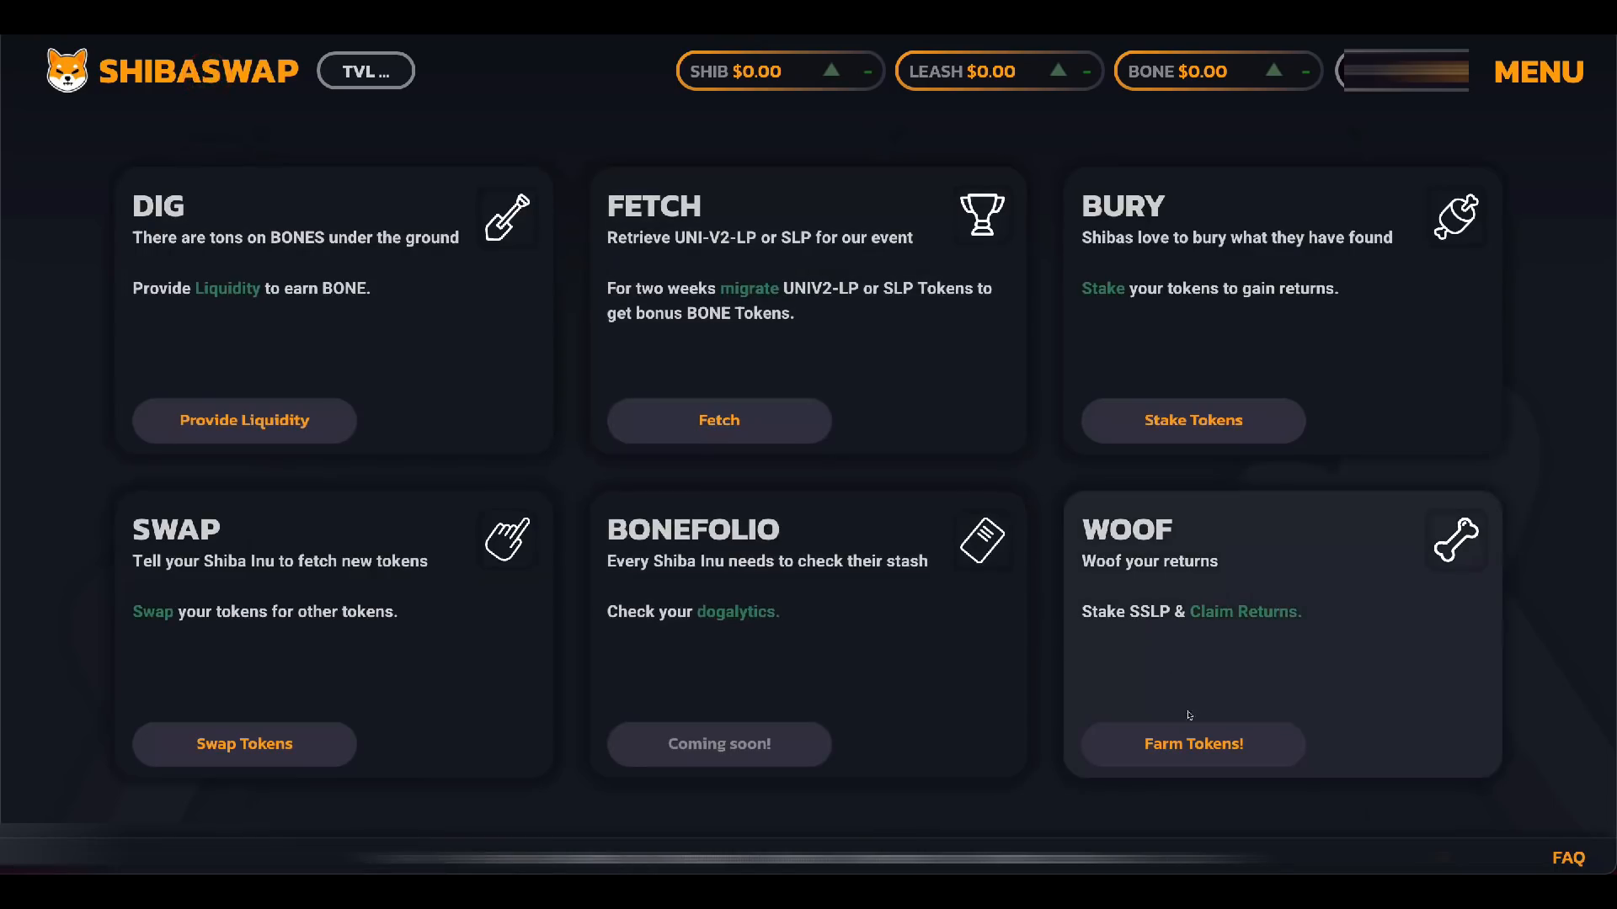
left_click(1193, 741)
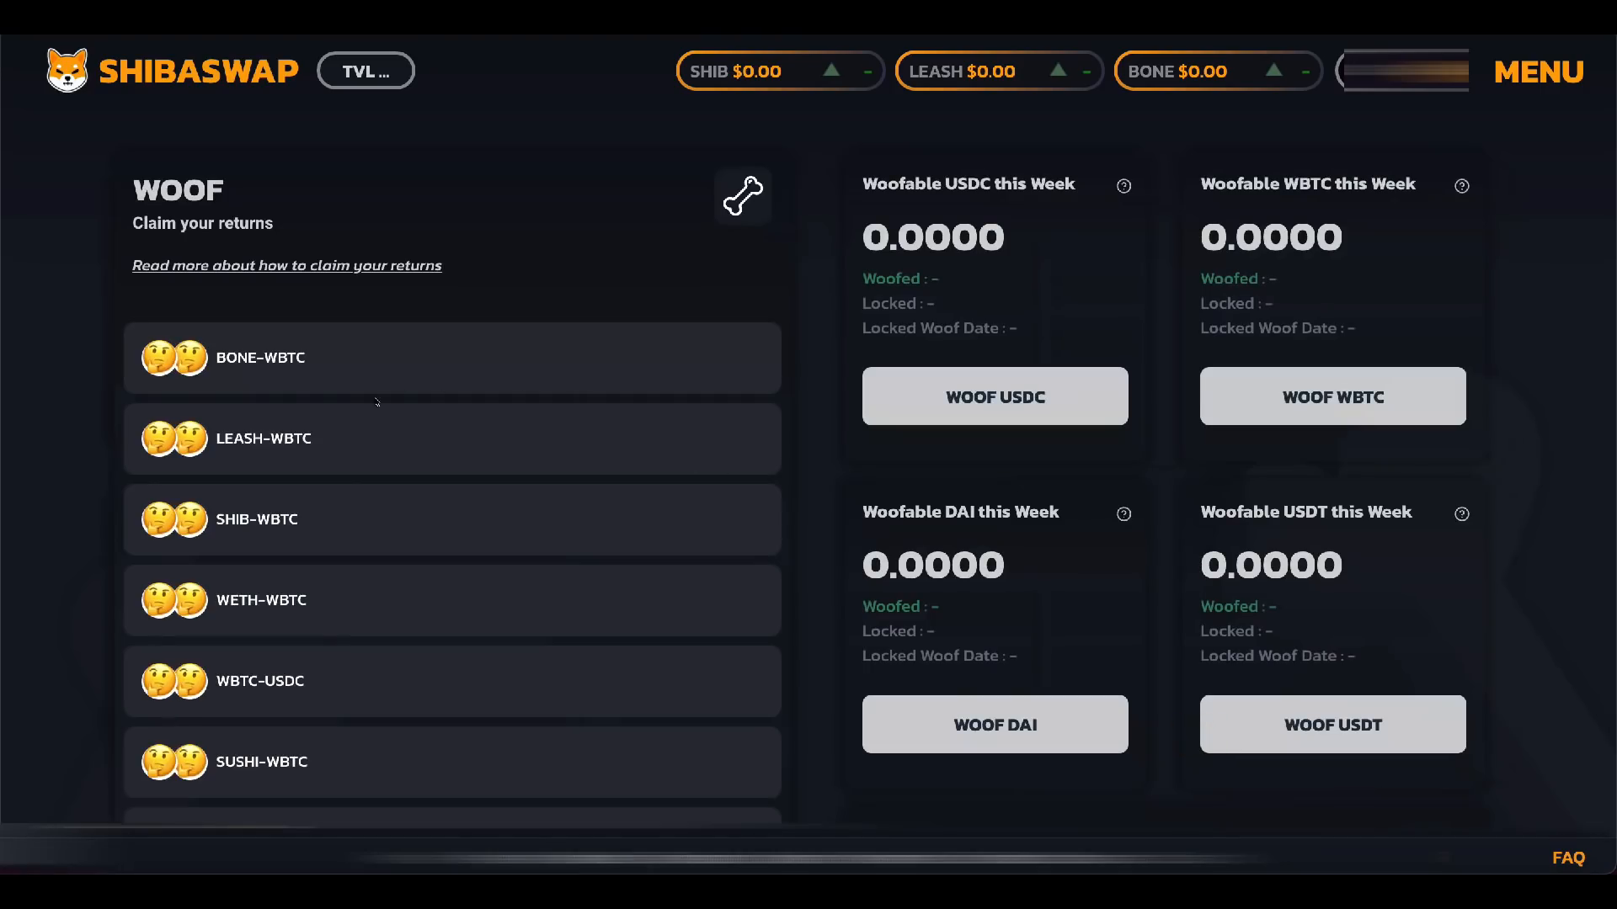
left_click(344, 369)
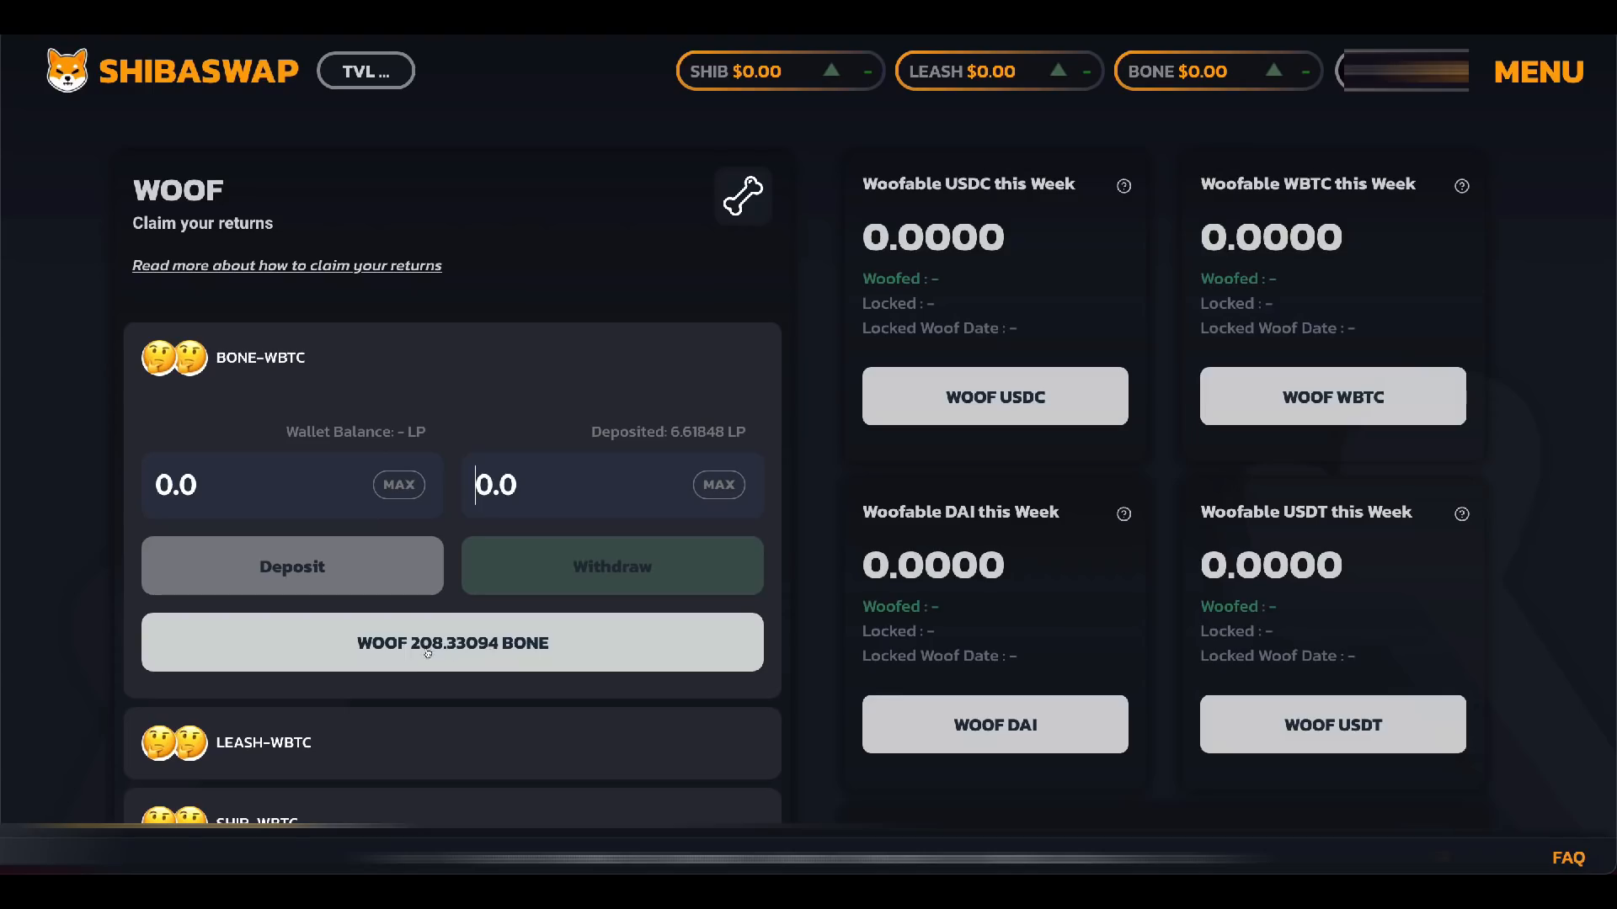
Step: Go back to adding liquidity in Dig and pick BONE as the second token to recheck its balance before claiming
left_click(180, 79)
left_click(317, 413)
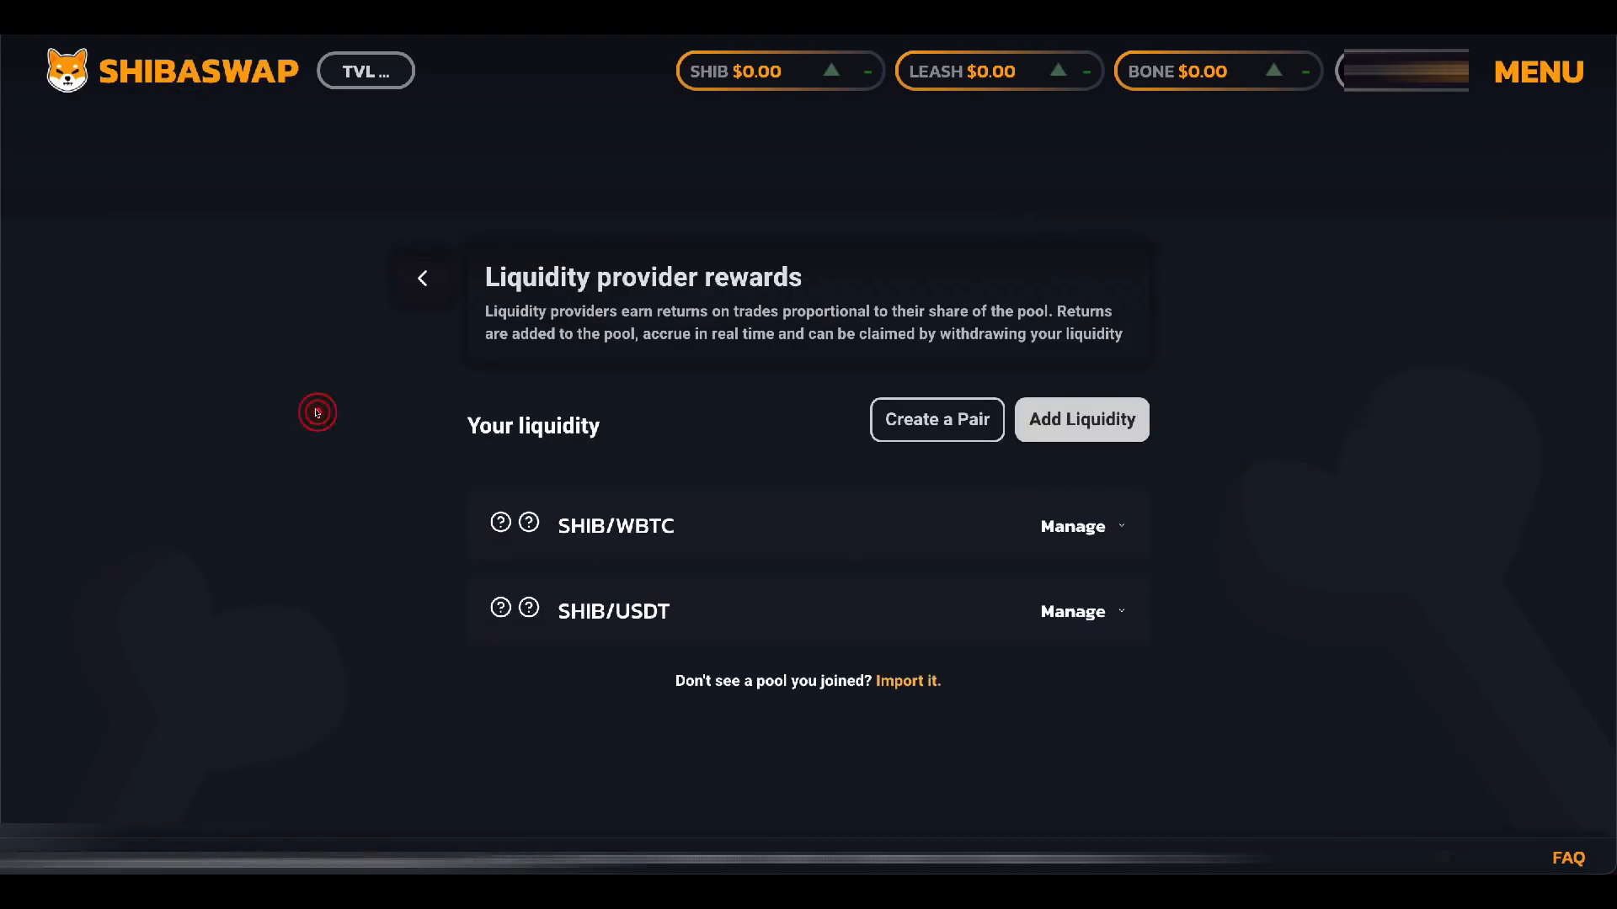
left_click(1082, 419)
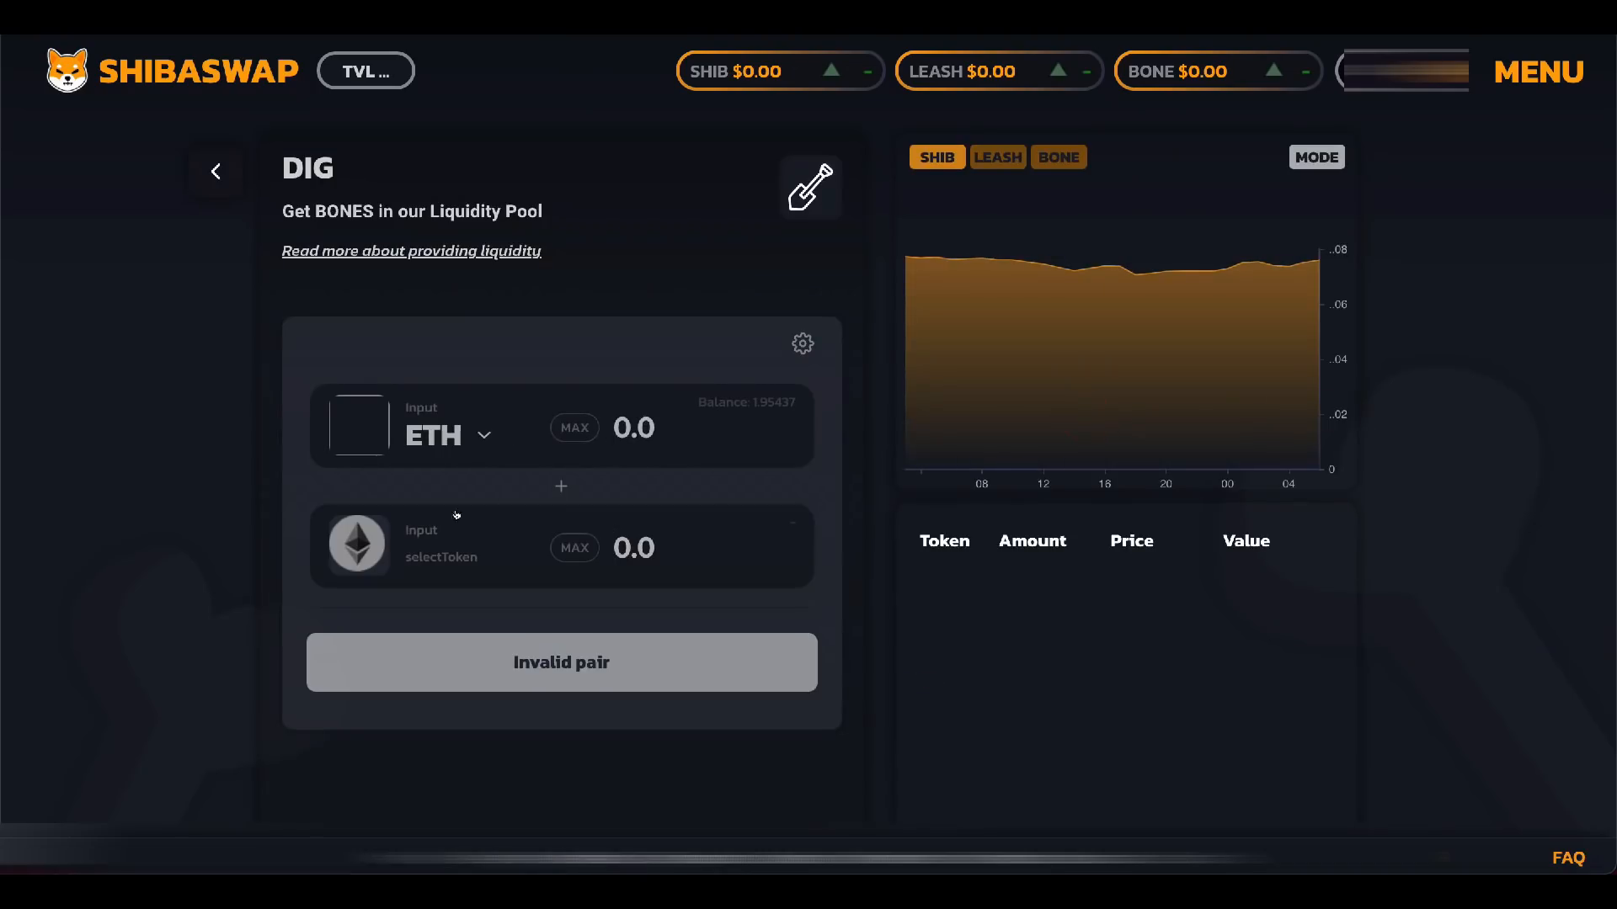
left_click(407, 536)
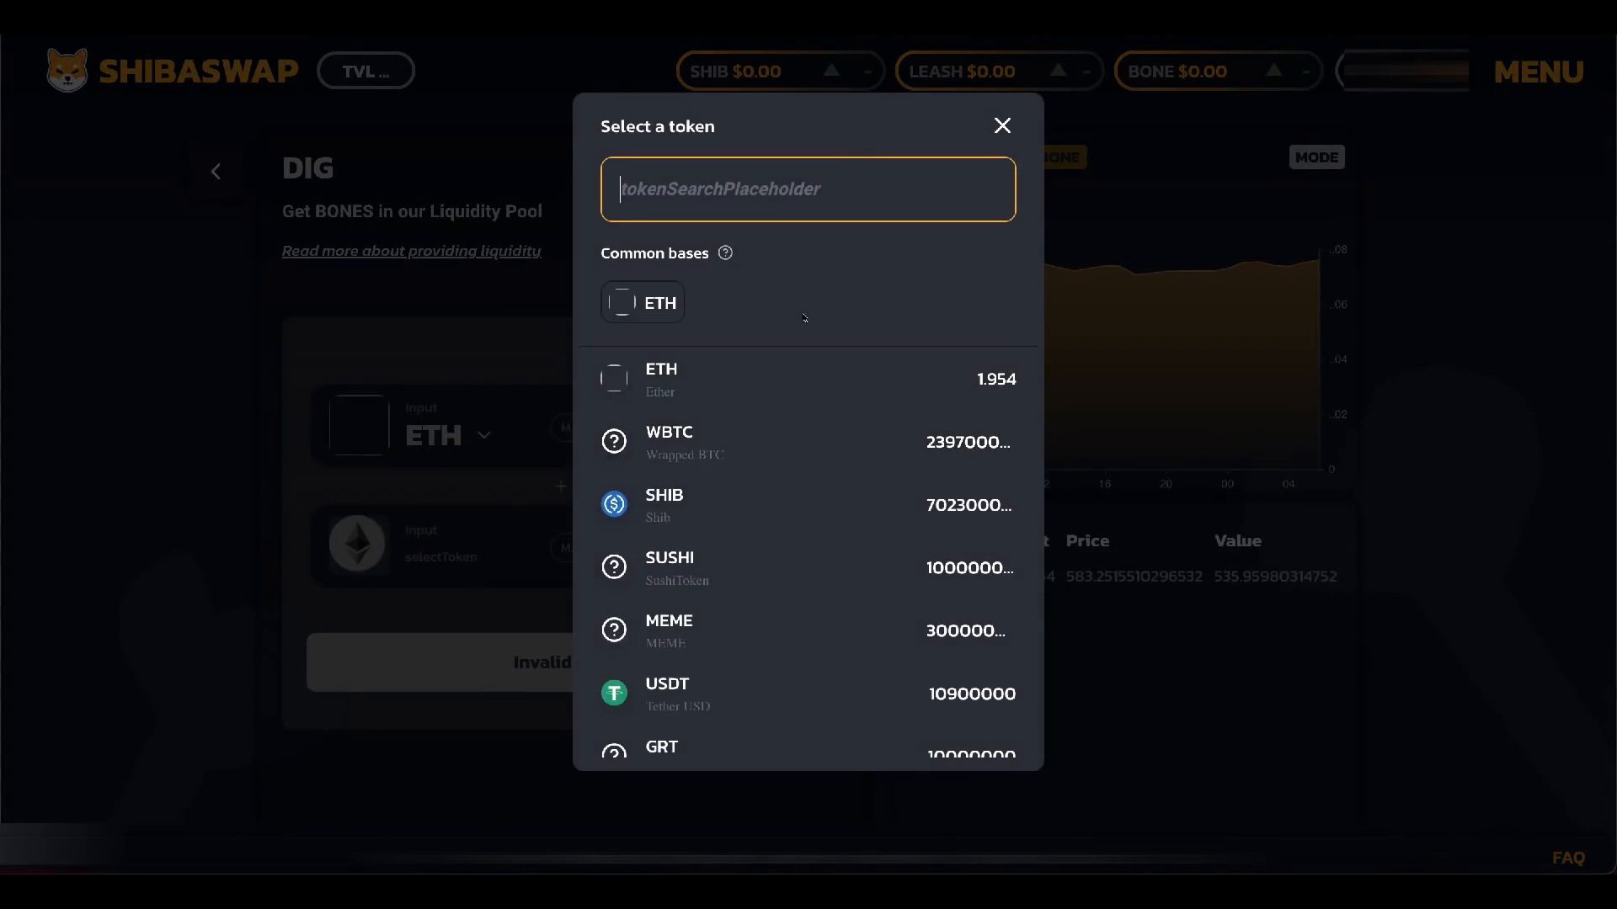
type("bone")
left_click(800, 379)
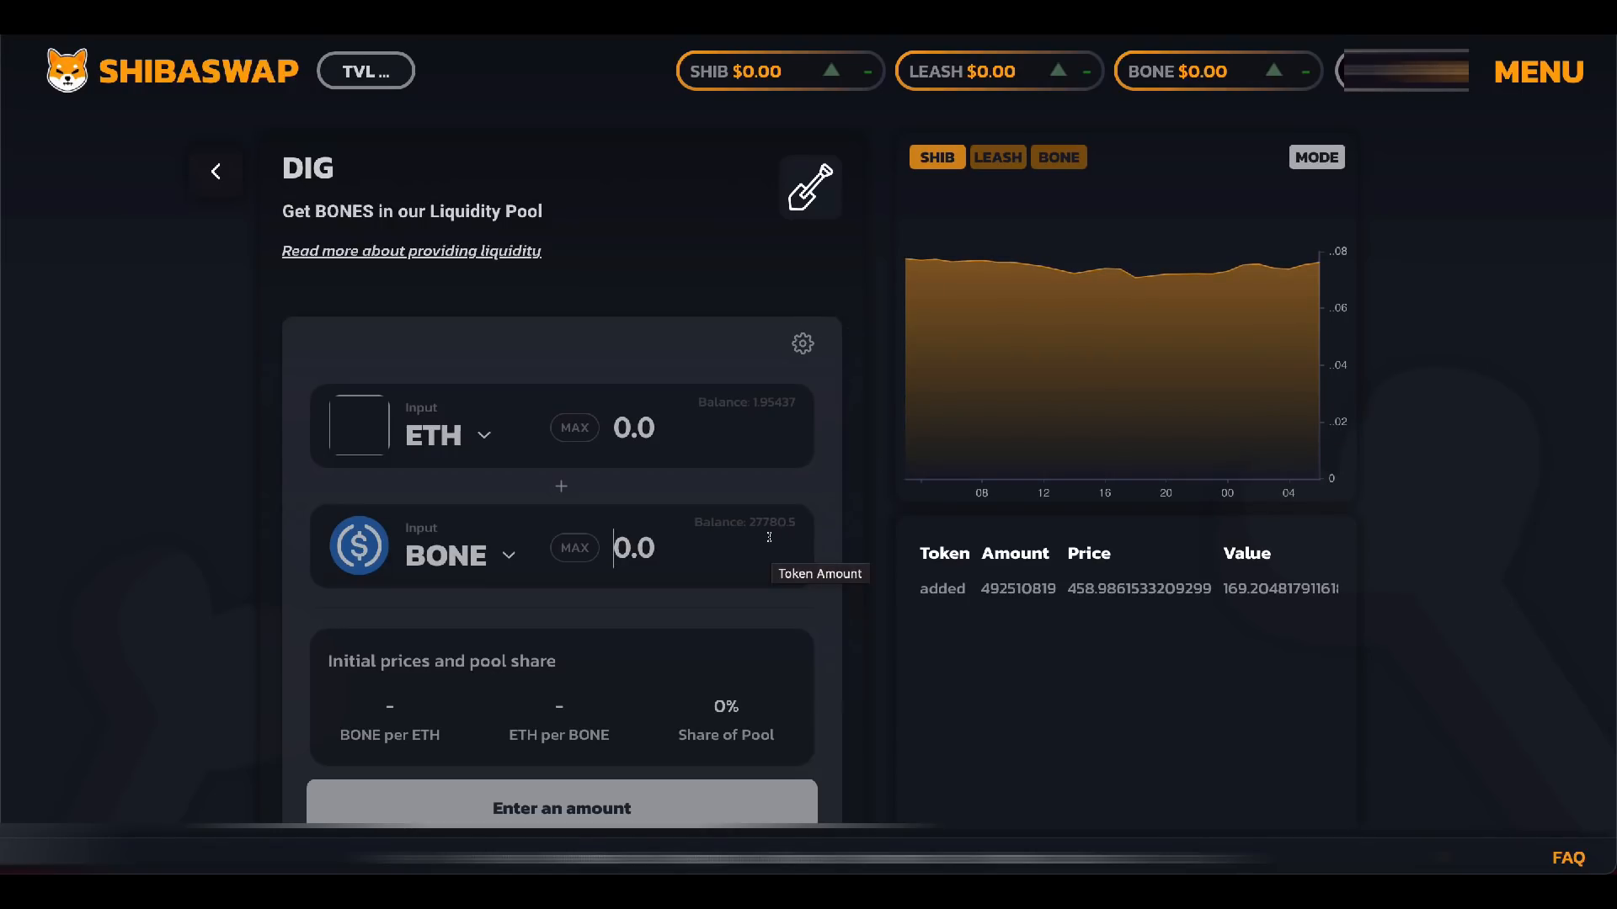
Step: Reopen BONE-WBTC in Woof, woof its accumulated BONE return and confirm the wallet transaction
left_click(210, 78)
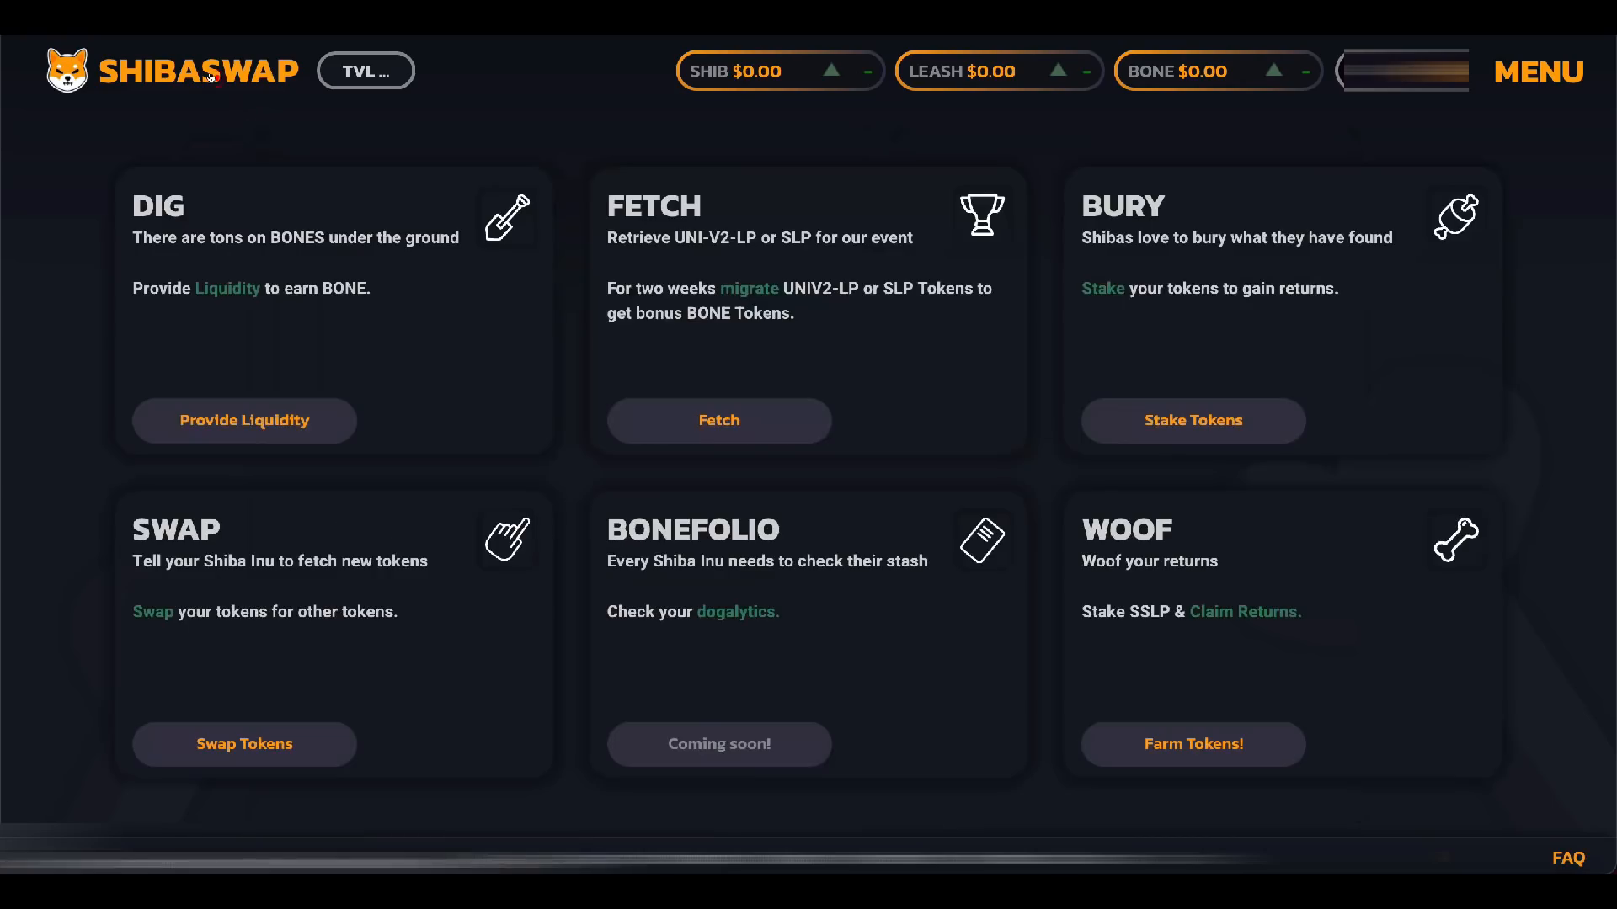
left_click(1200, 747)
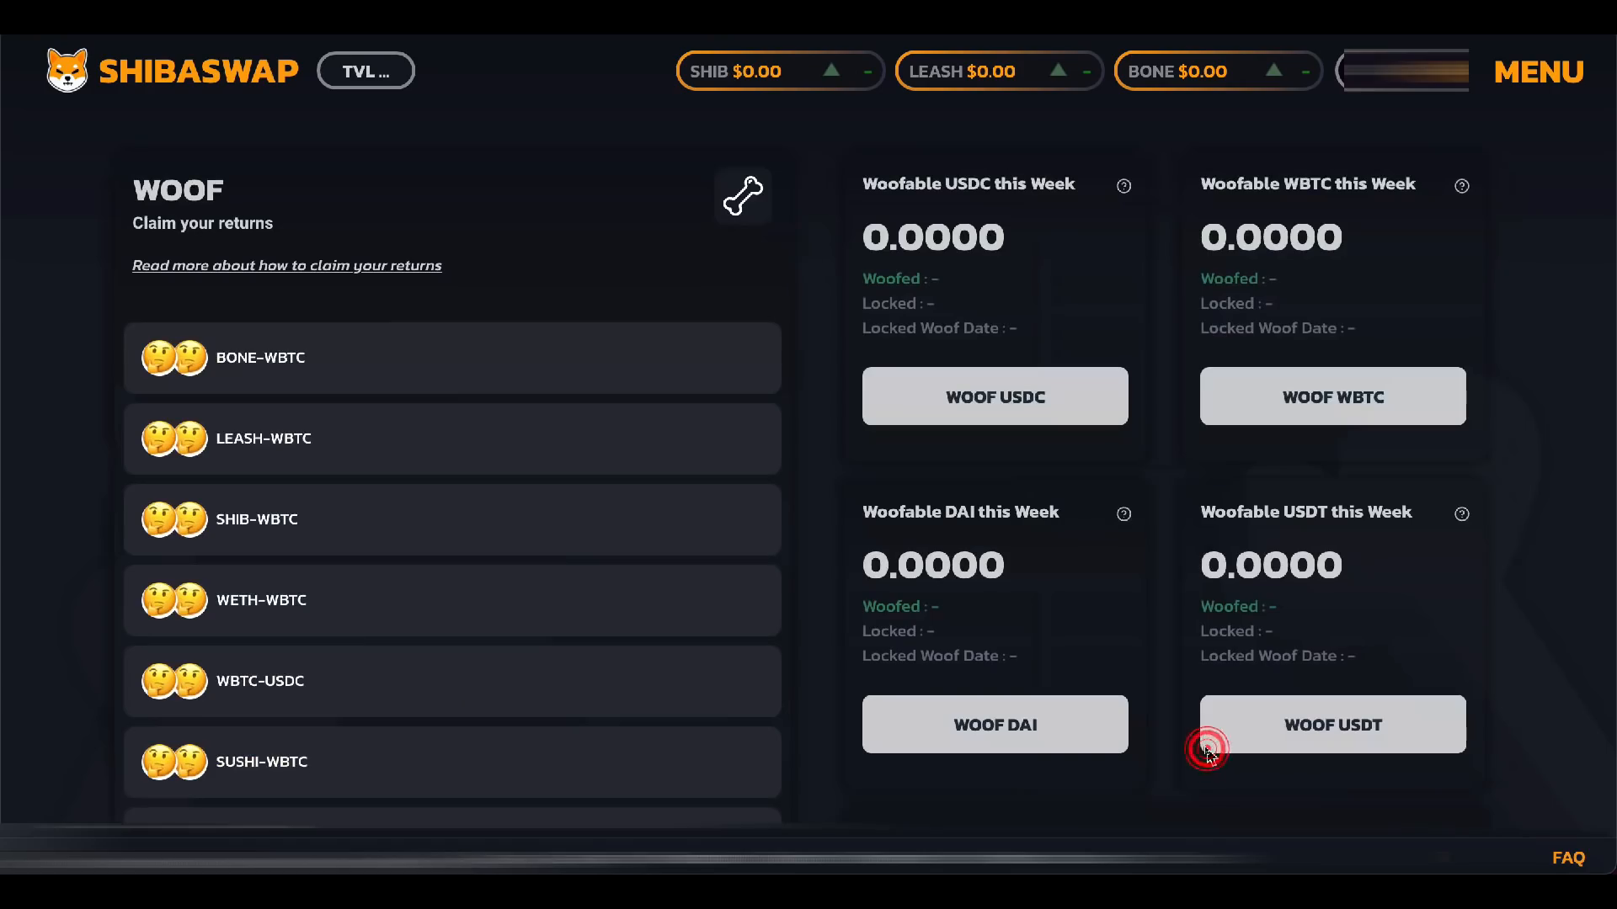
left_click(309, 355)
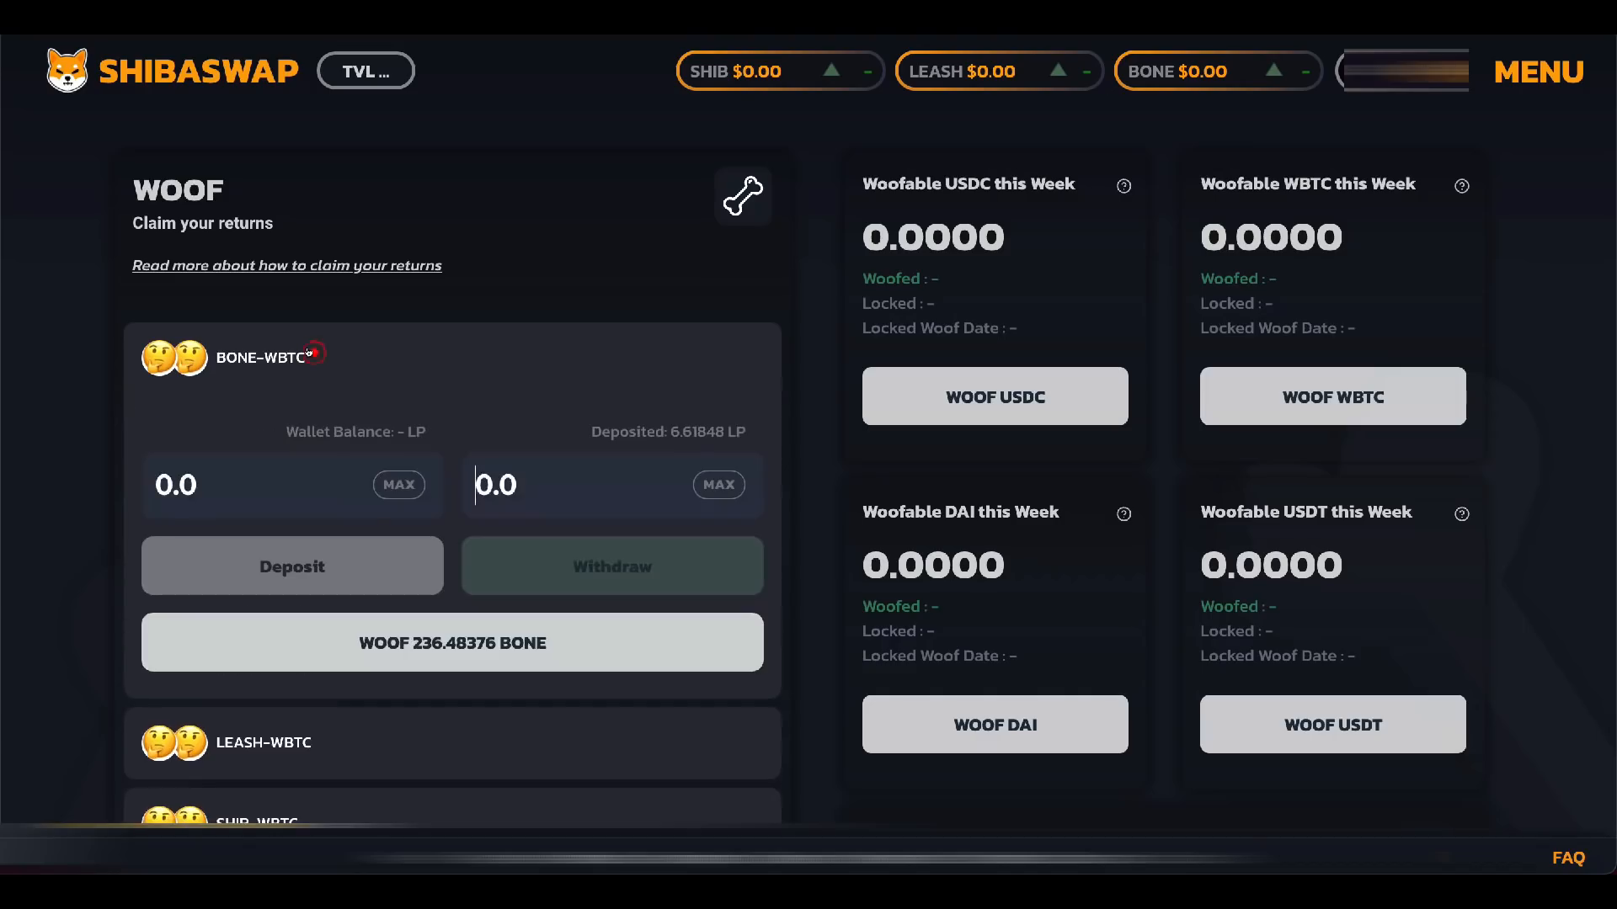
left_click(459, 650)
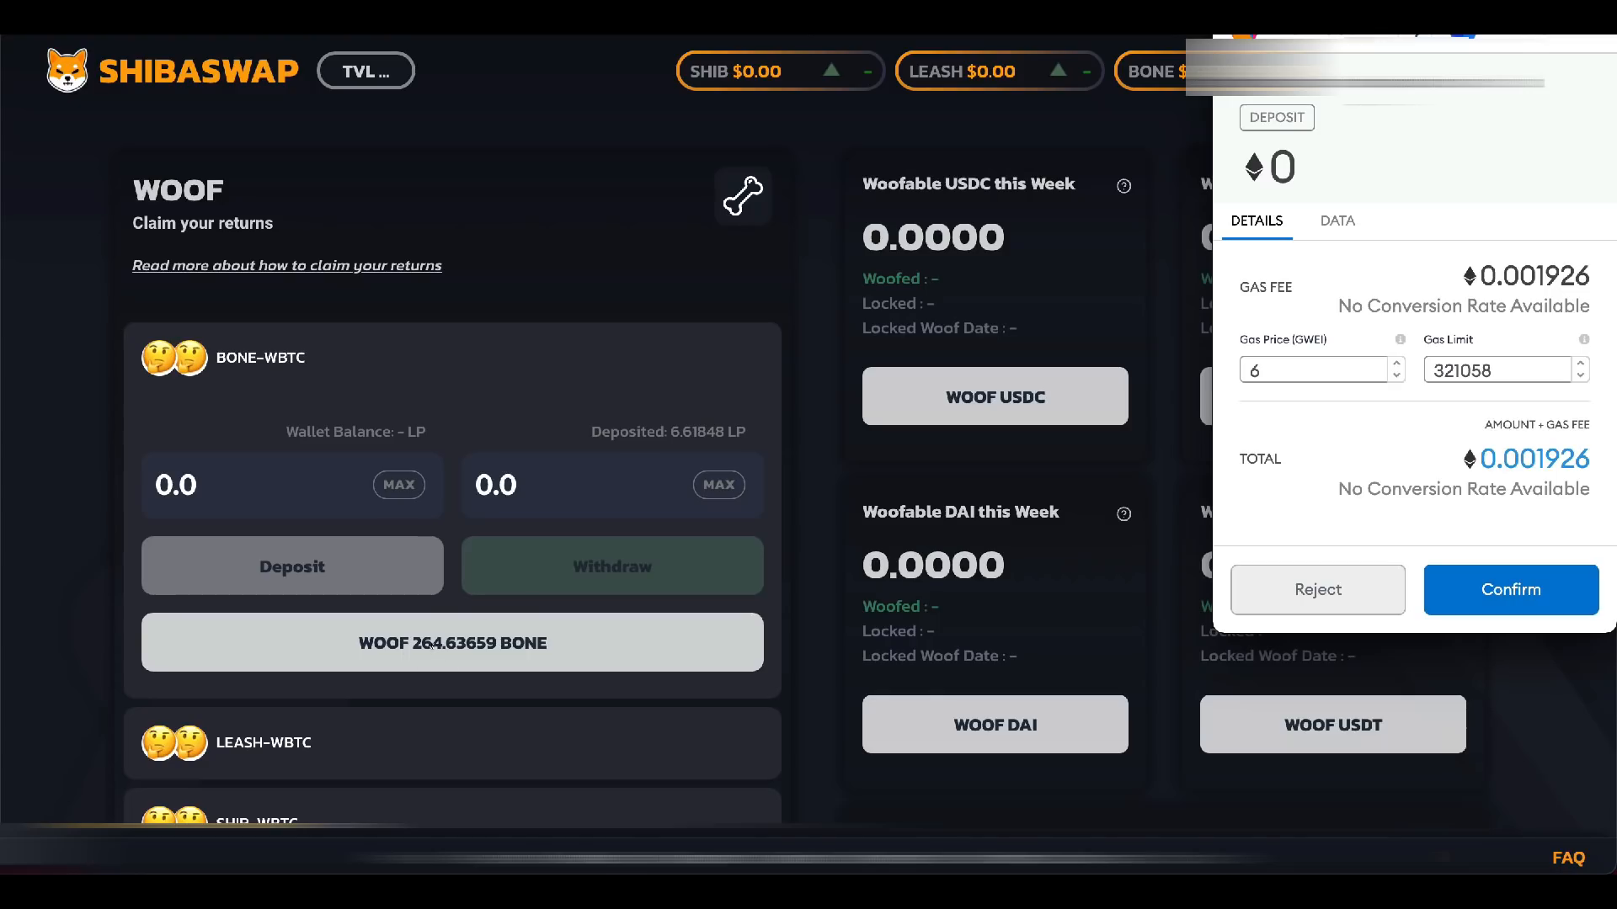
left_click(1528, 587)
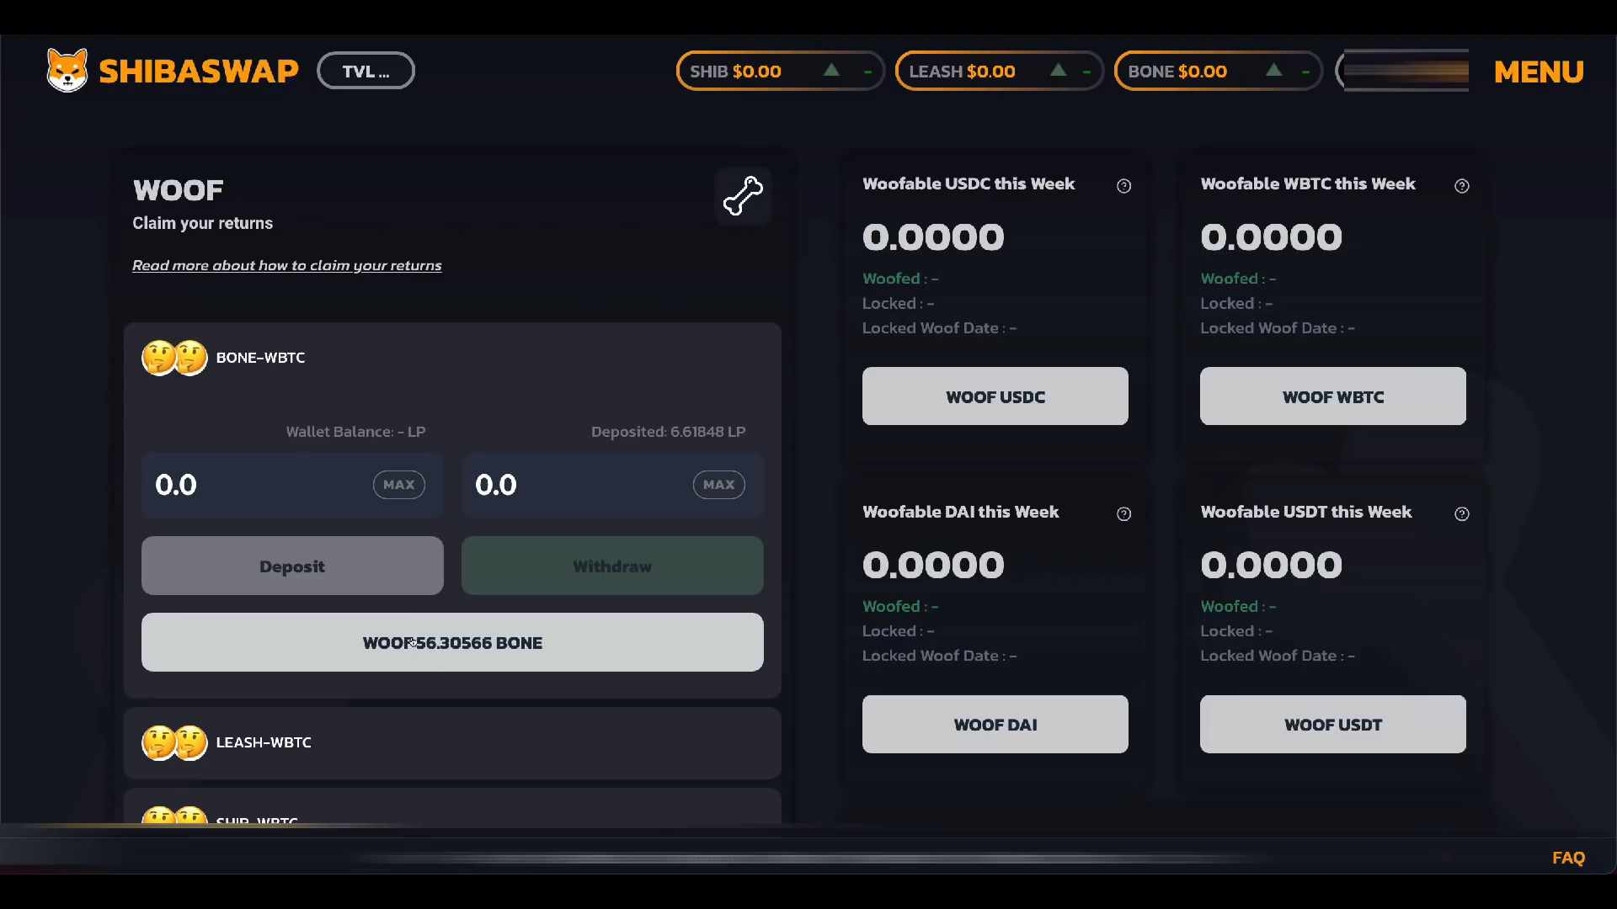
Step: Compare the Woofable BONE section and the WOOF Paper's BONE-ETH returns diagram with the BONE balance in Dig after the claim
scroll(884, 699, "down", 4)
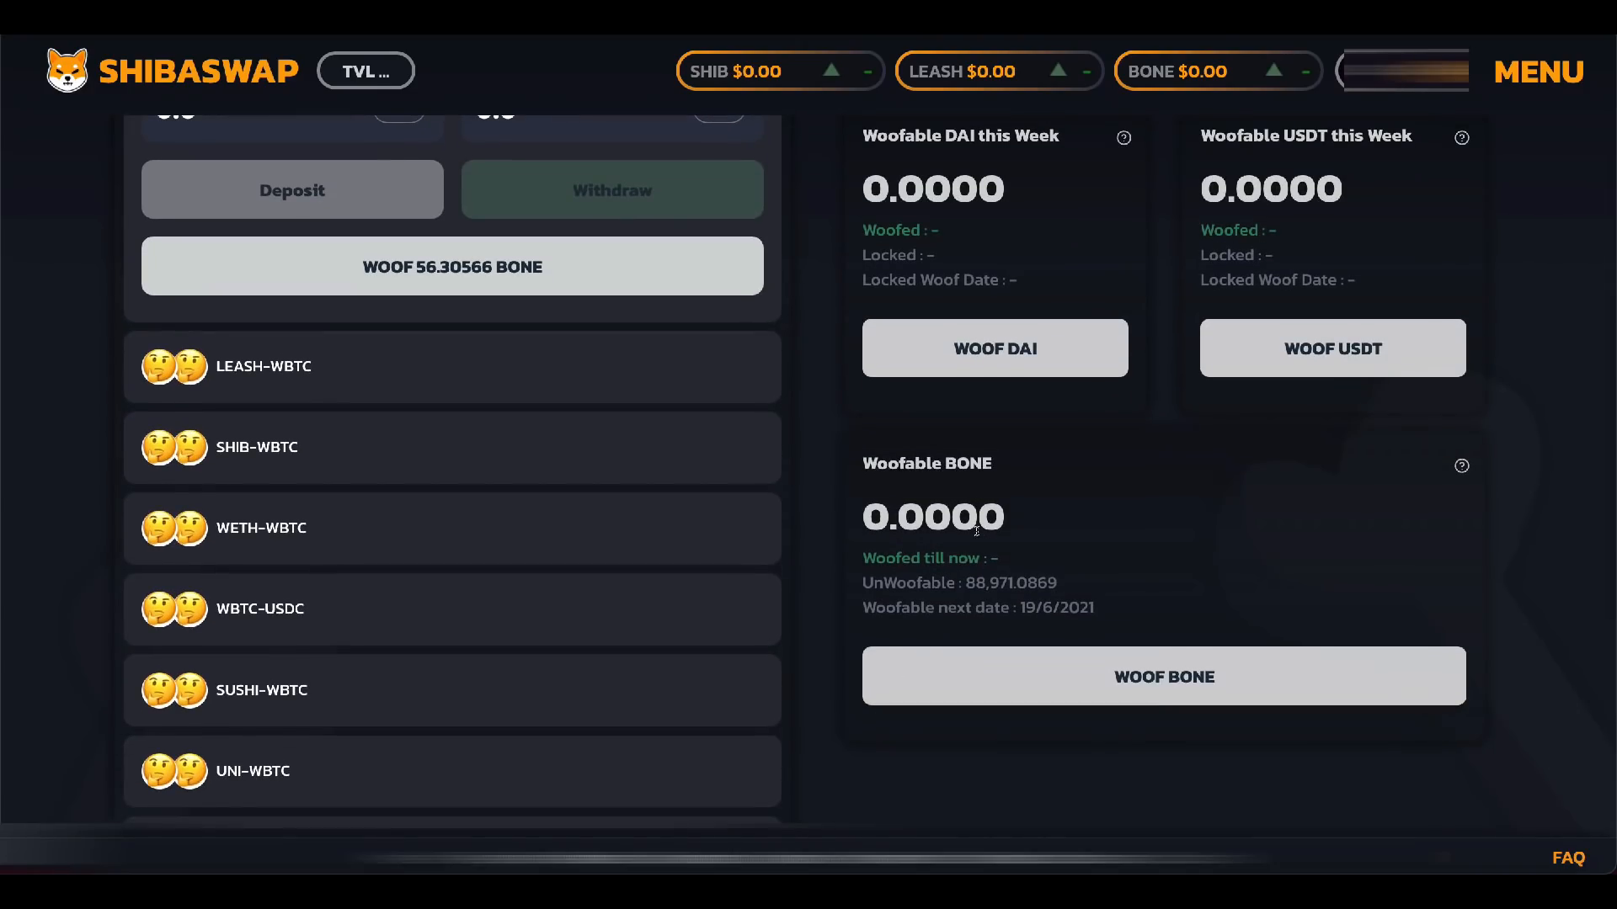
scroll(977, 531, "up", 1)
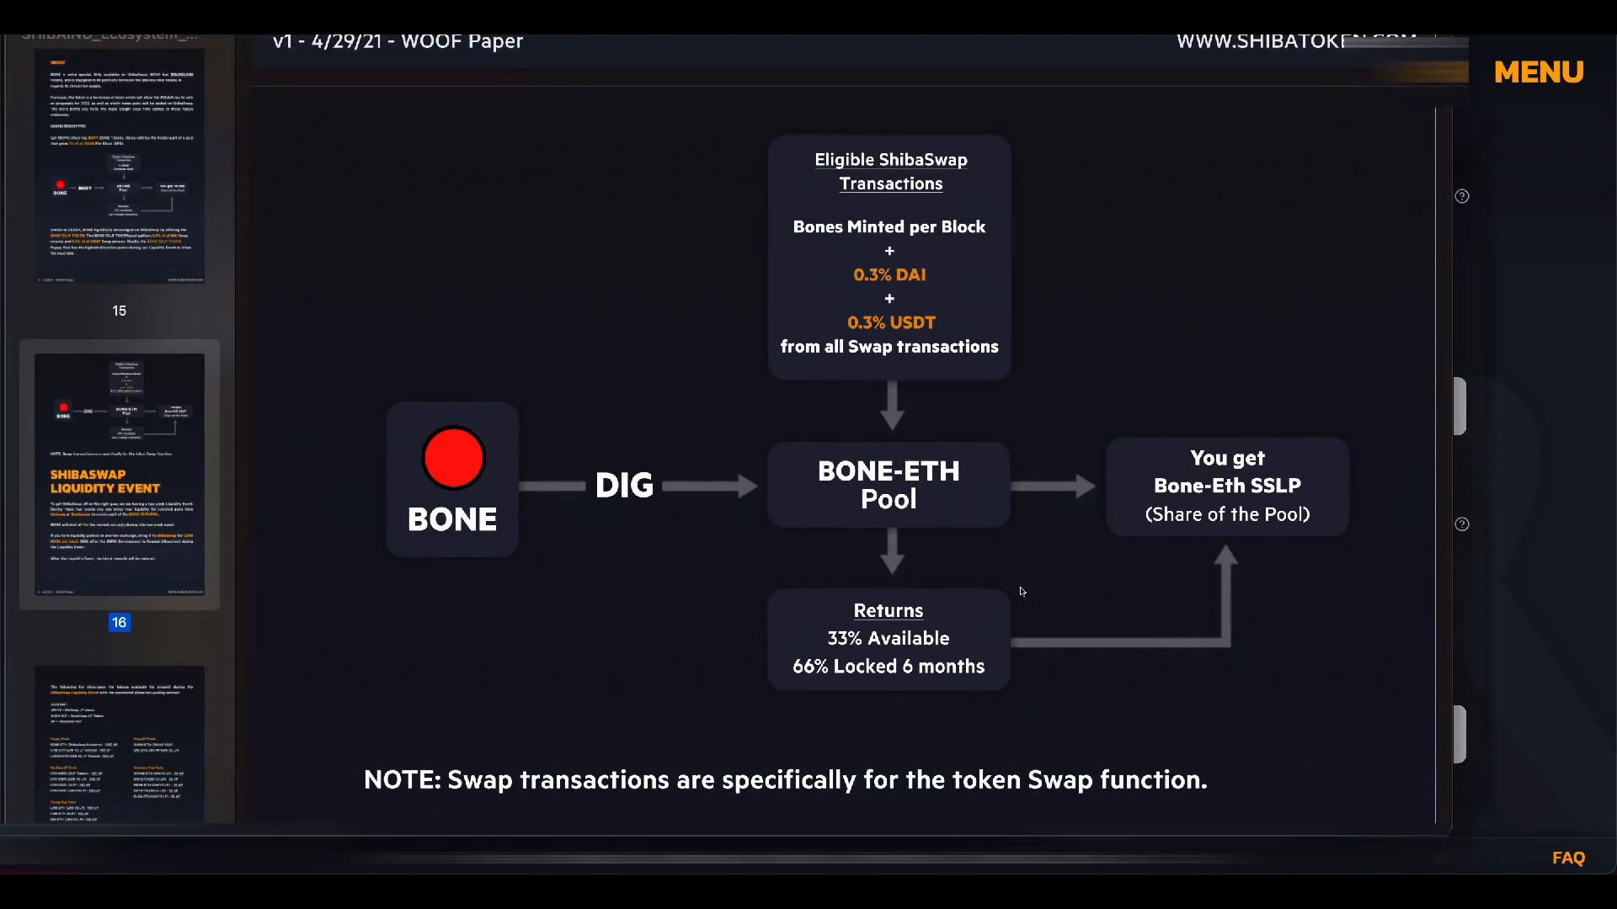
scroll(902, 628, "up", 2)
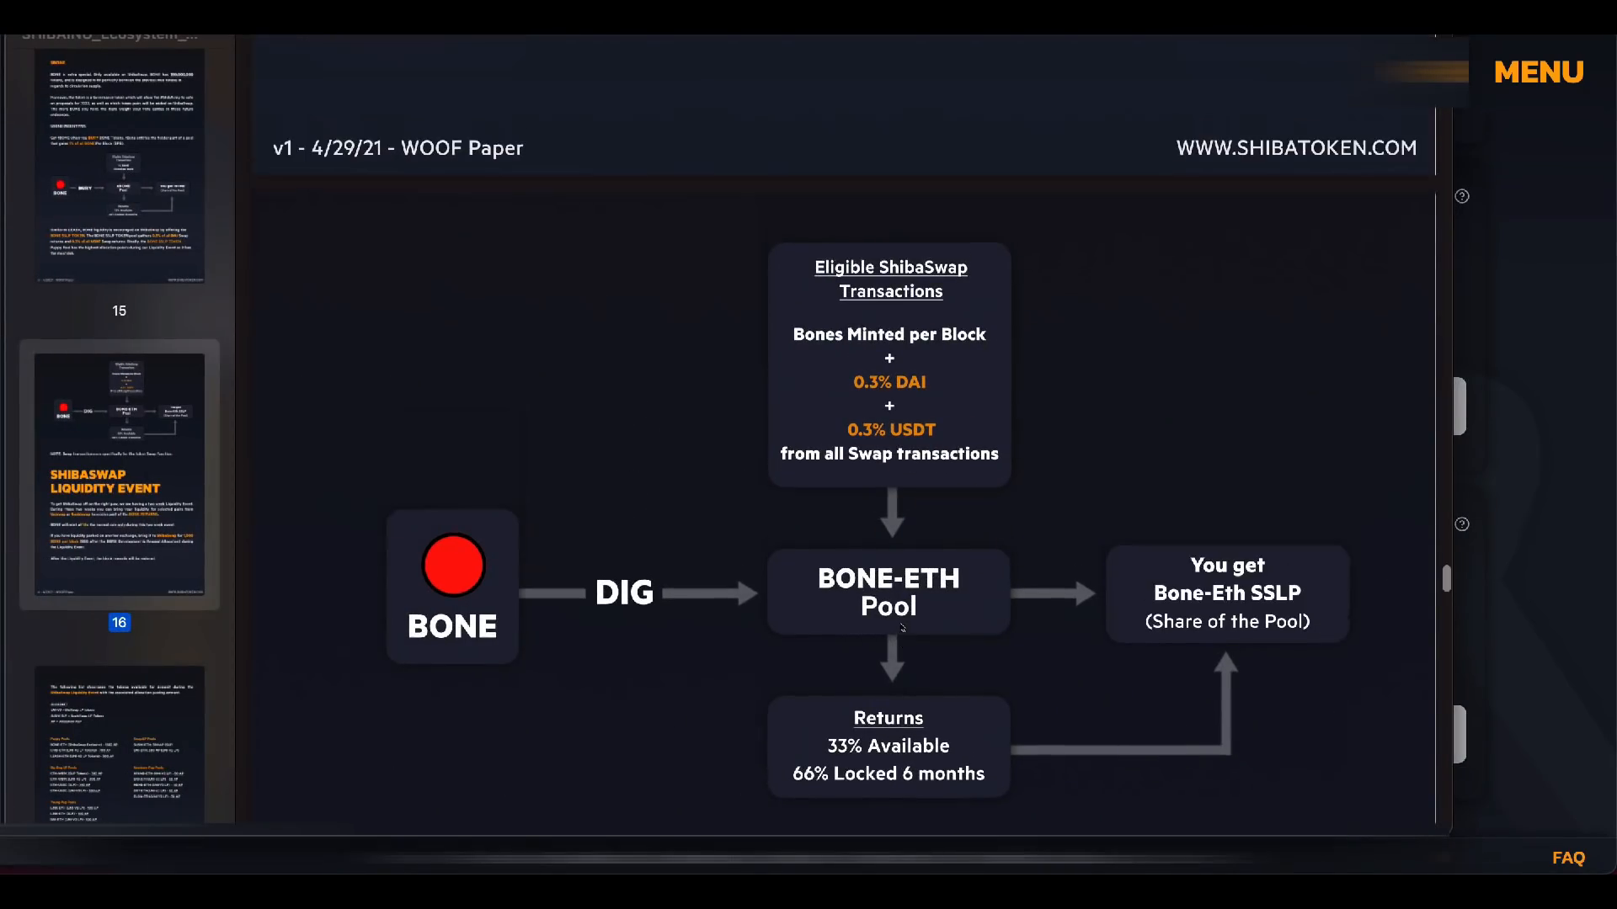
scroll(903, 626, "down", 2)
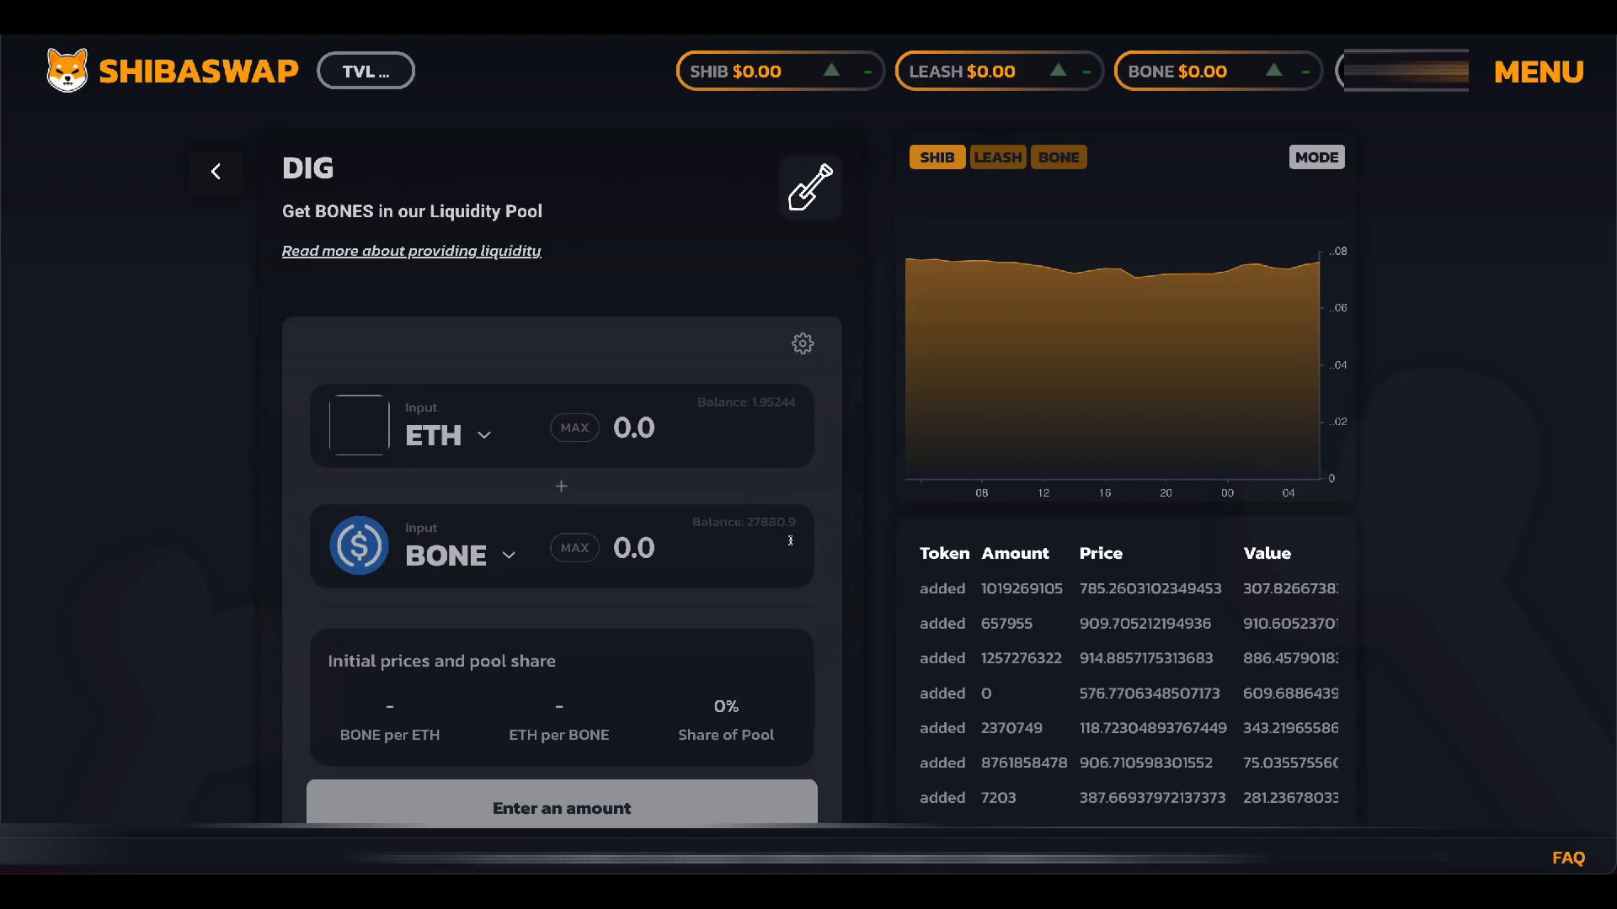
scroll(763, 522, "down", 1)
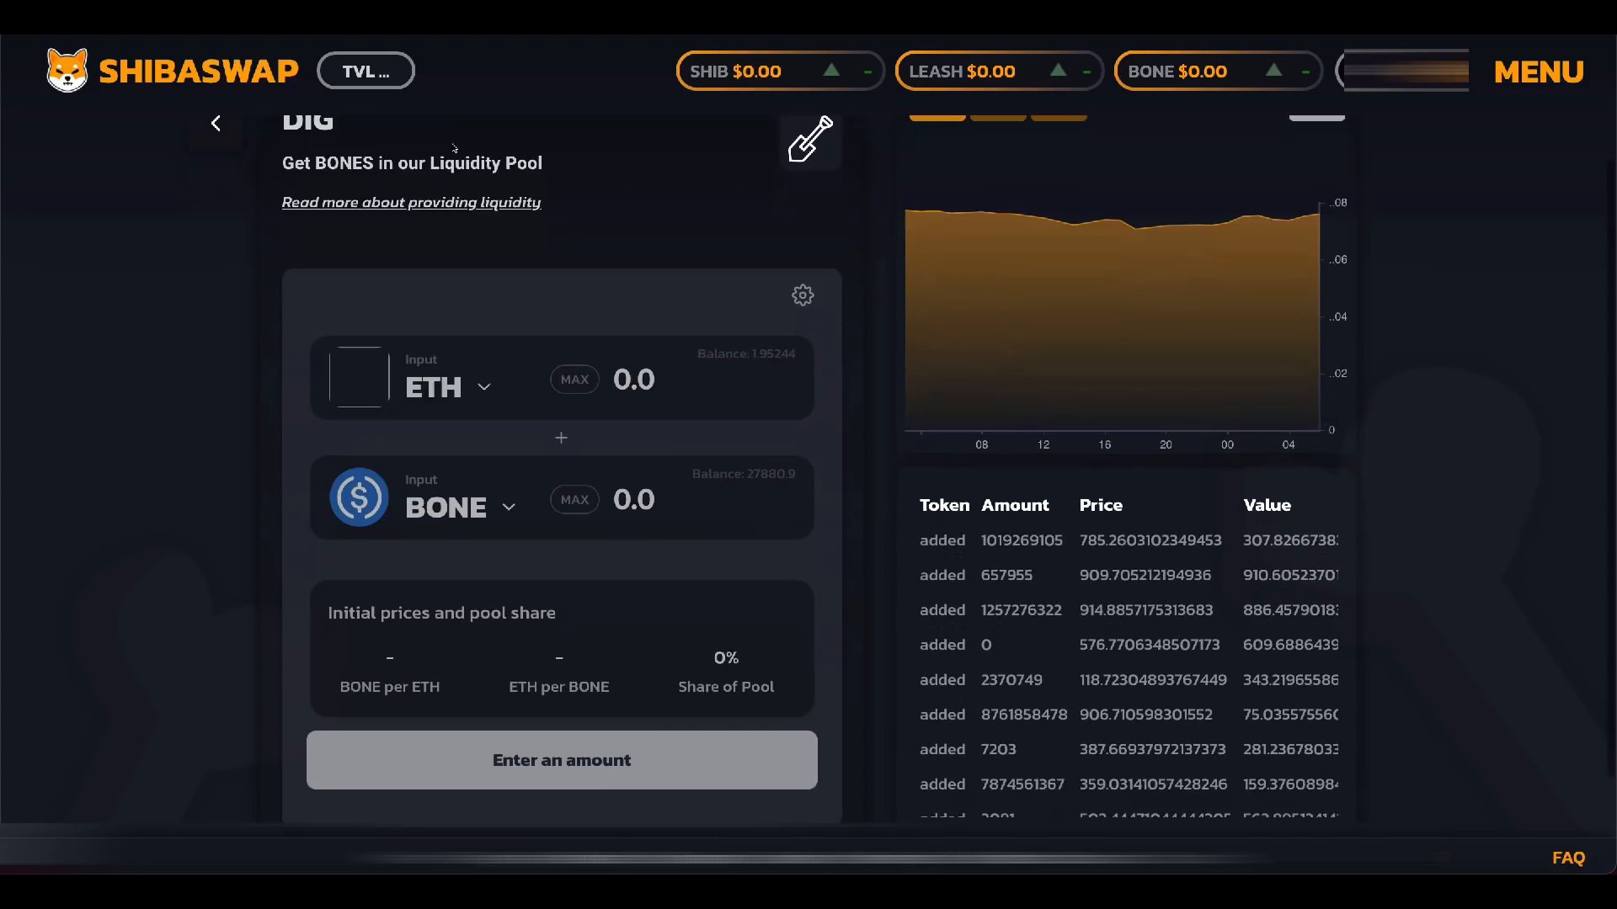
Step: Return to the Woof section and review the unwoofable amount and next woofable date under Woofable BONE
left_click(167, 73)
left_click(1185, 741)
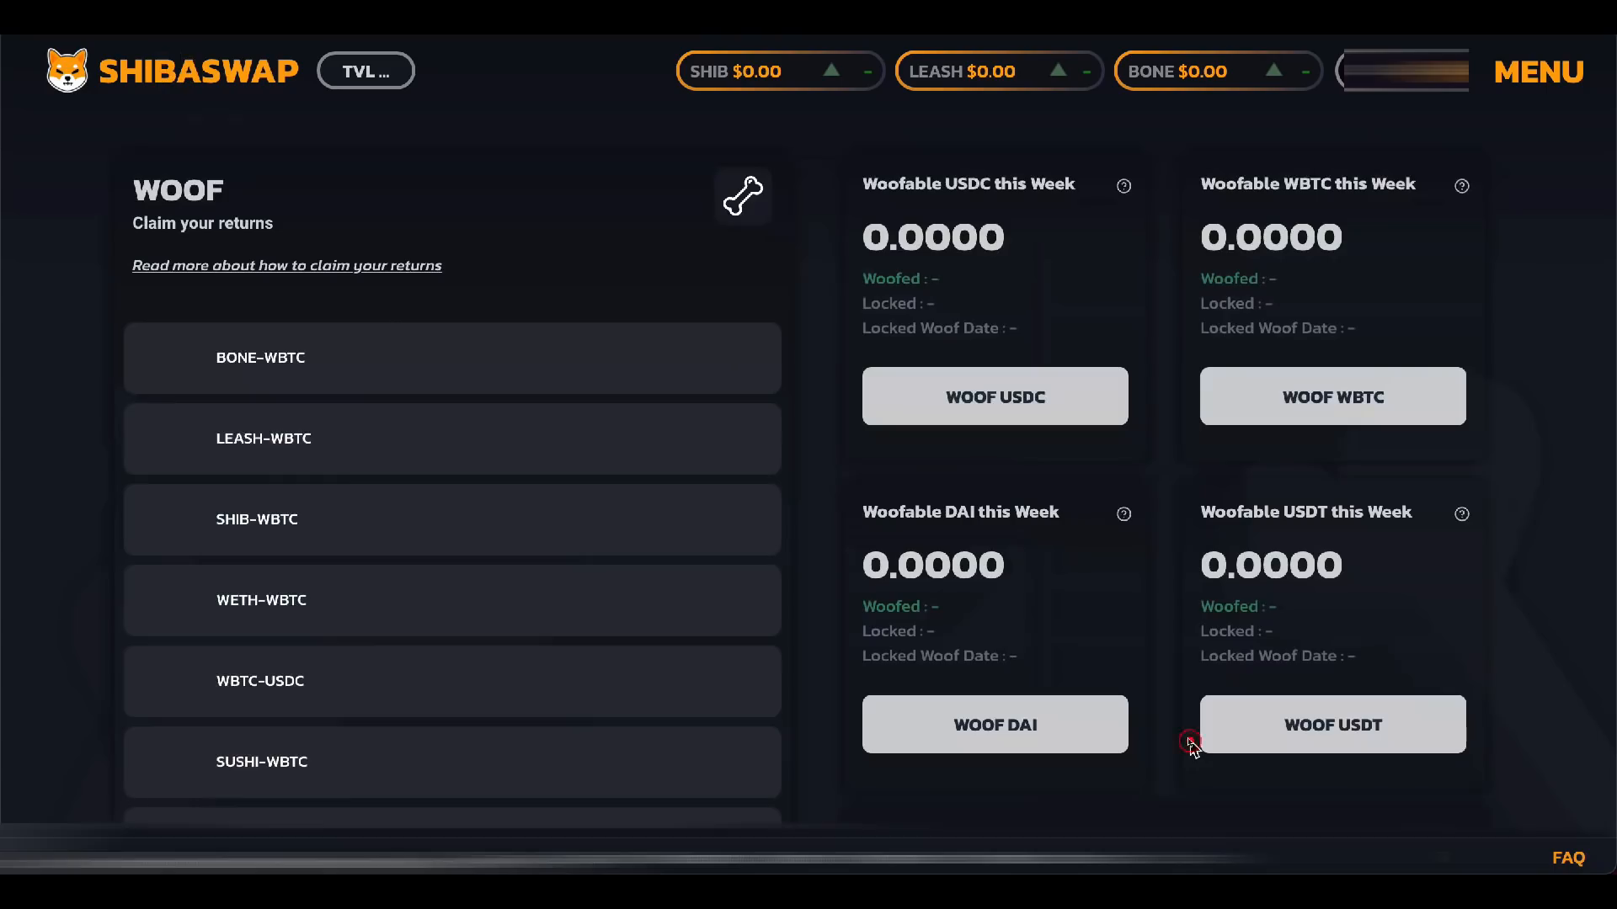
scroll(978, 446, "down", 6)
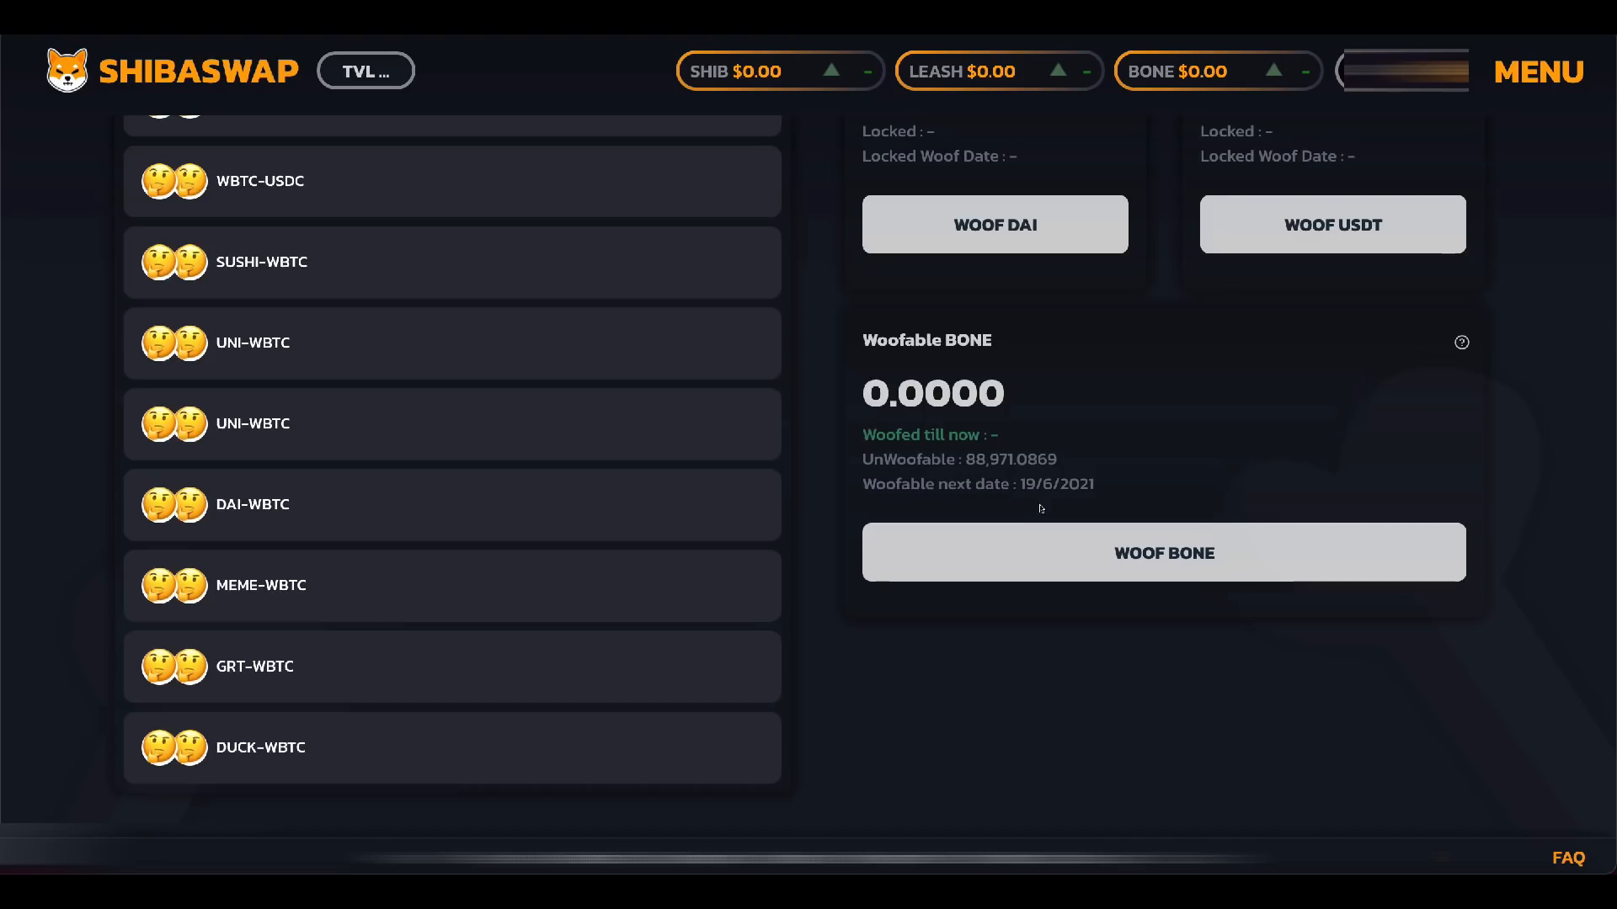
scroll(666, 444, "up", 5)
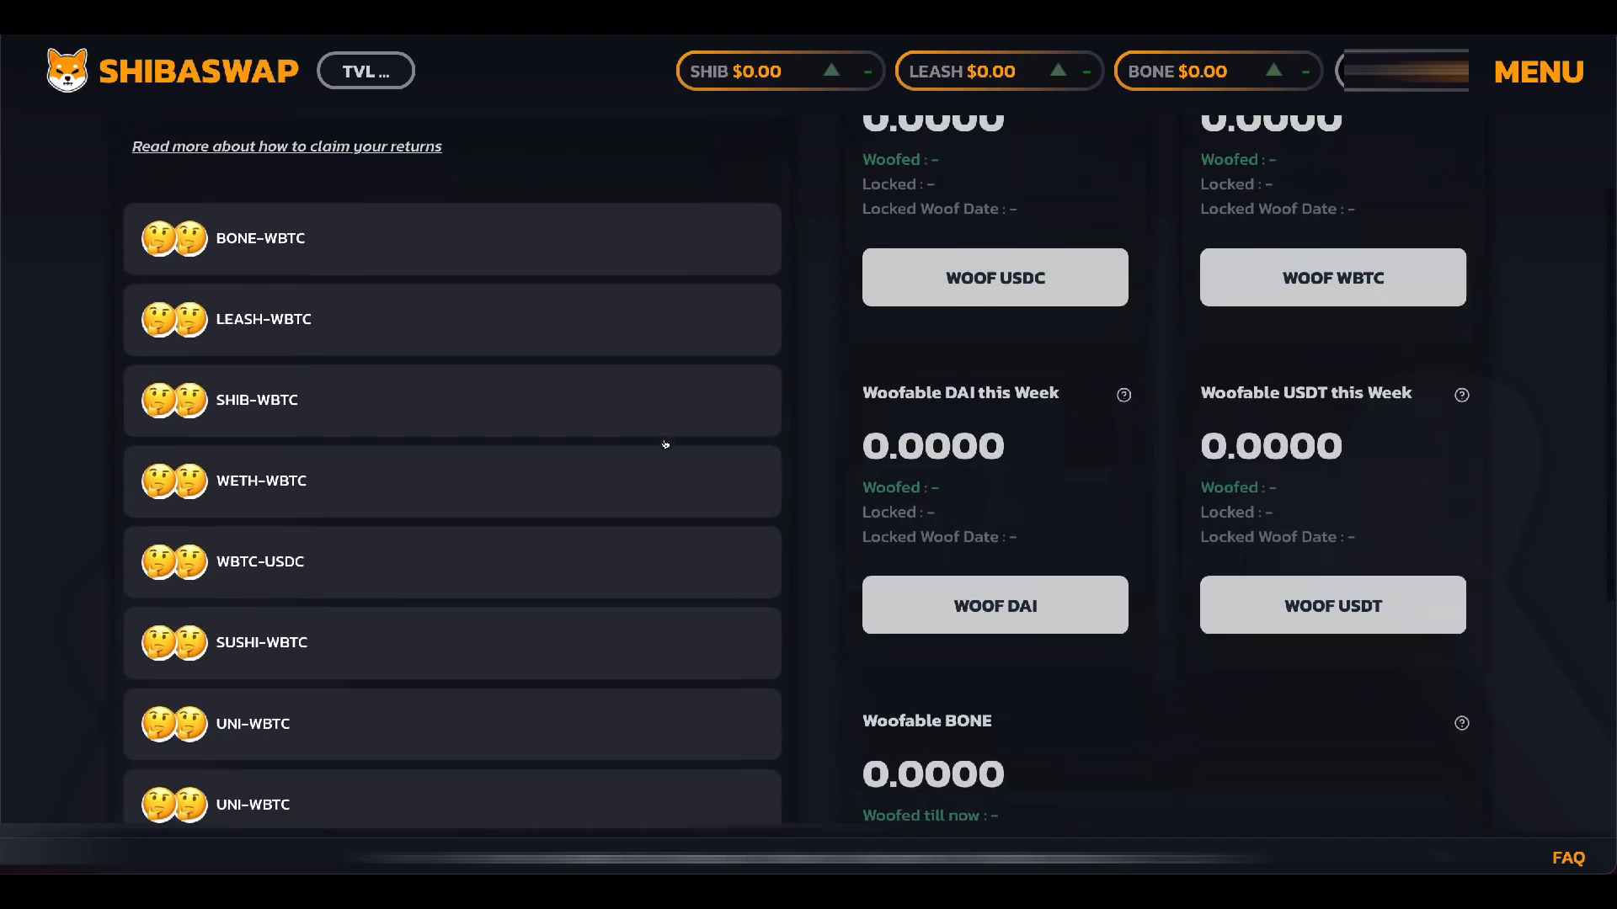
Step: Expand LEASH-WBTC and SHIB-WBTC in the Woof list to check the BONE available for woofing in each
left_click(386, 335)
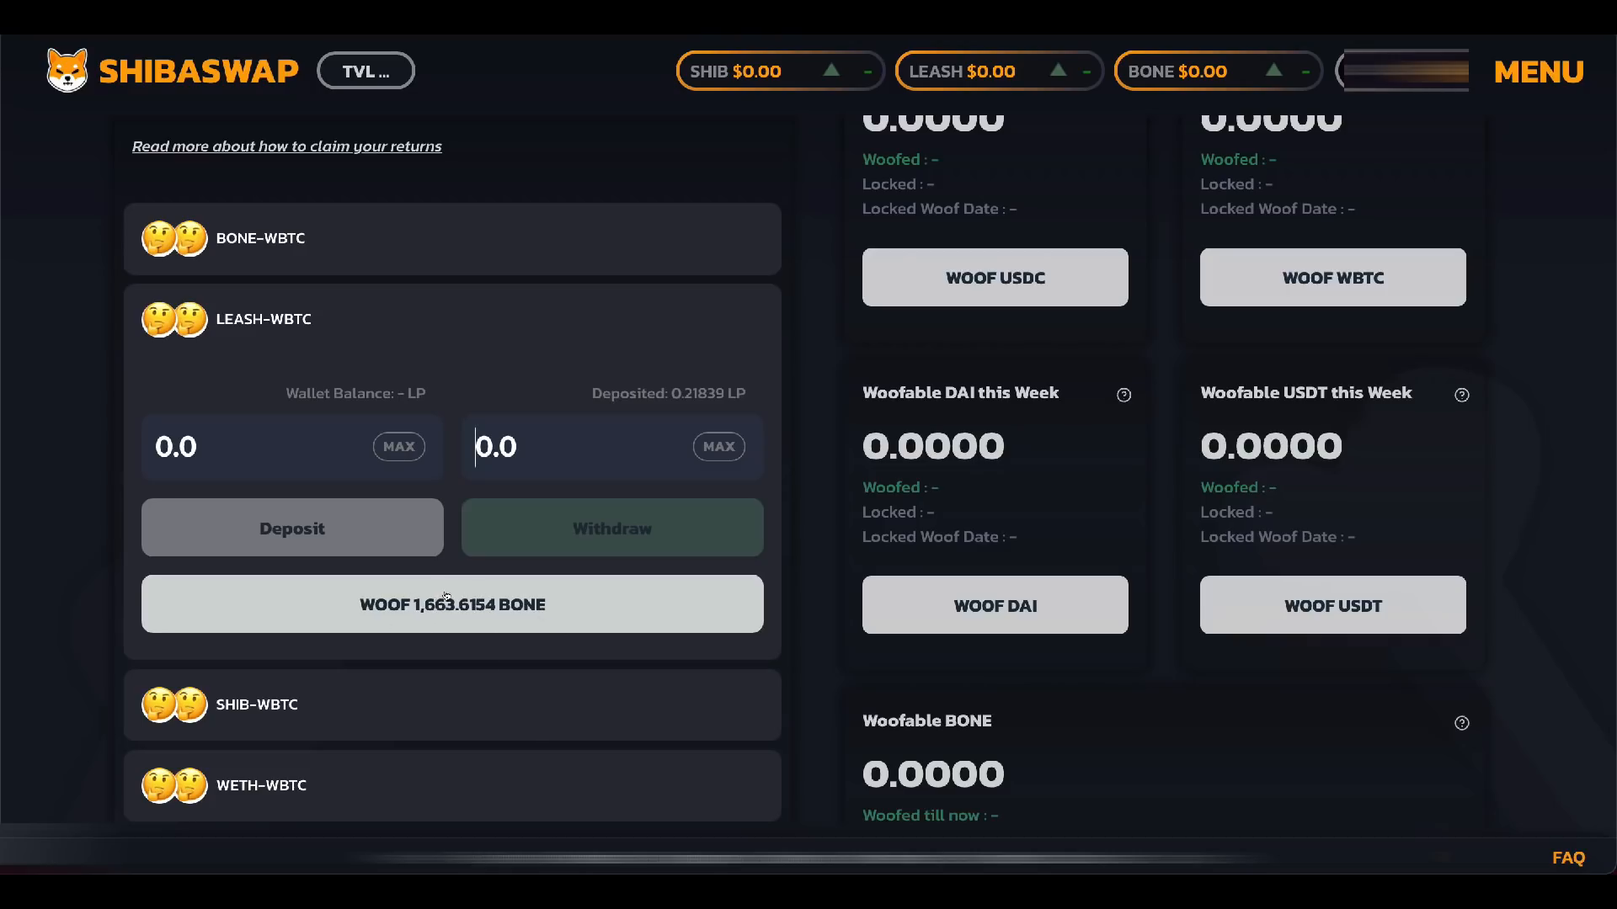
left_click(339, 676)
scroll(346, 697, "down", 4)
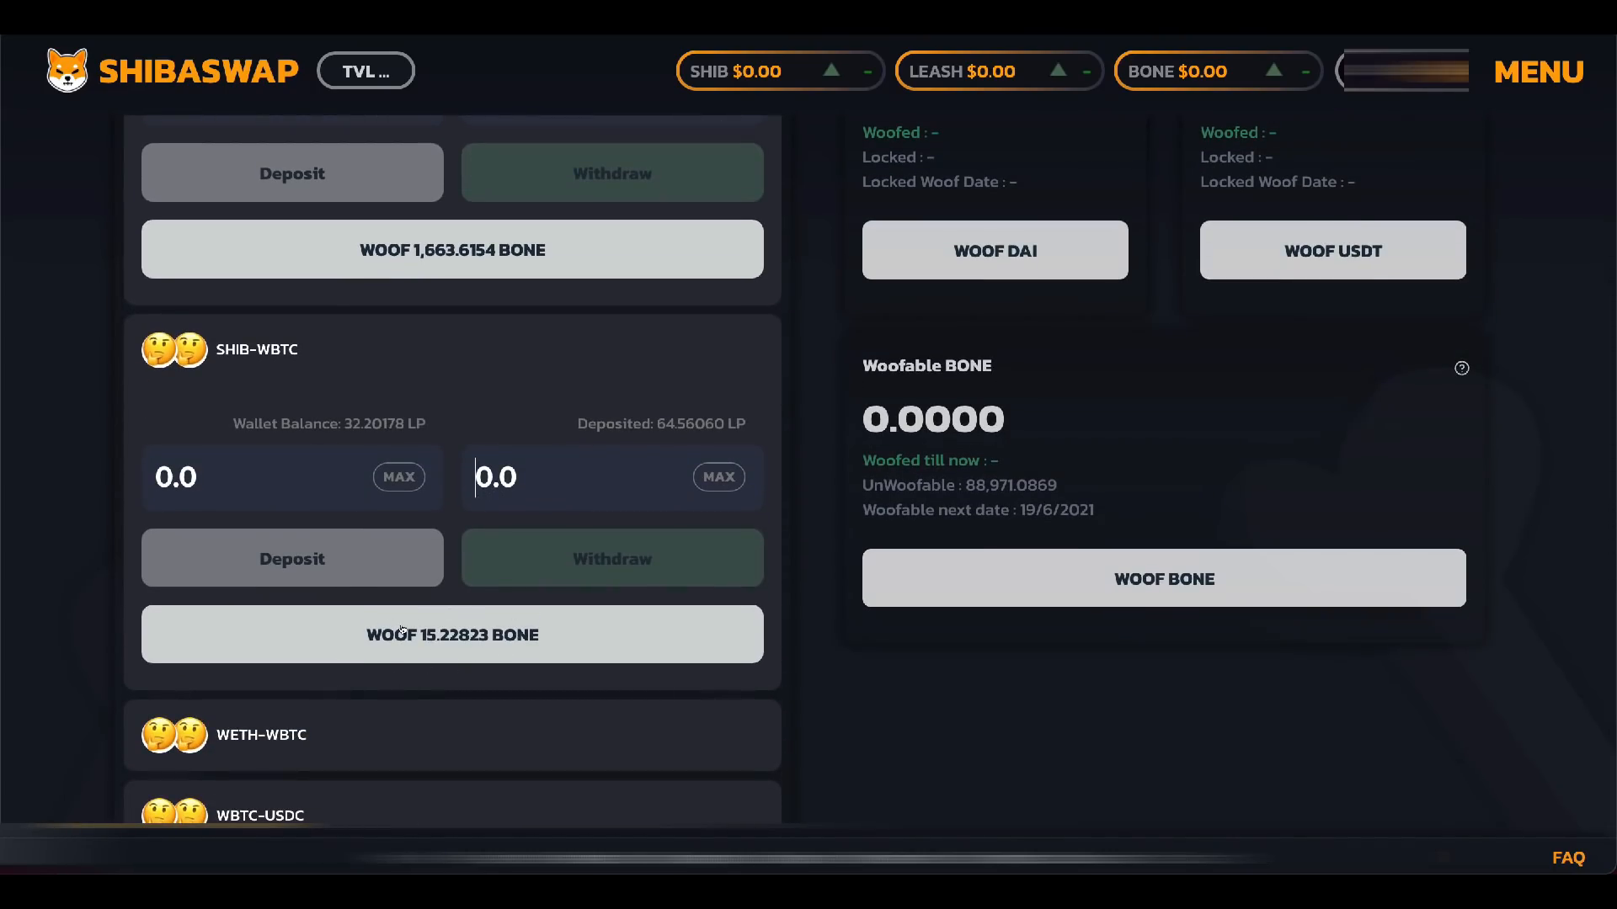
Step: Expand BONE-WBTC and compare its accumulated BONE return with those of LEASH-WBTC and SHIB-WBTC
scroll(553, 644, "up", 5)
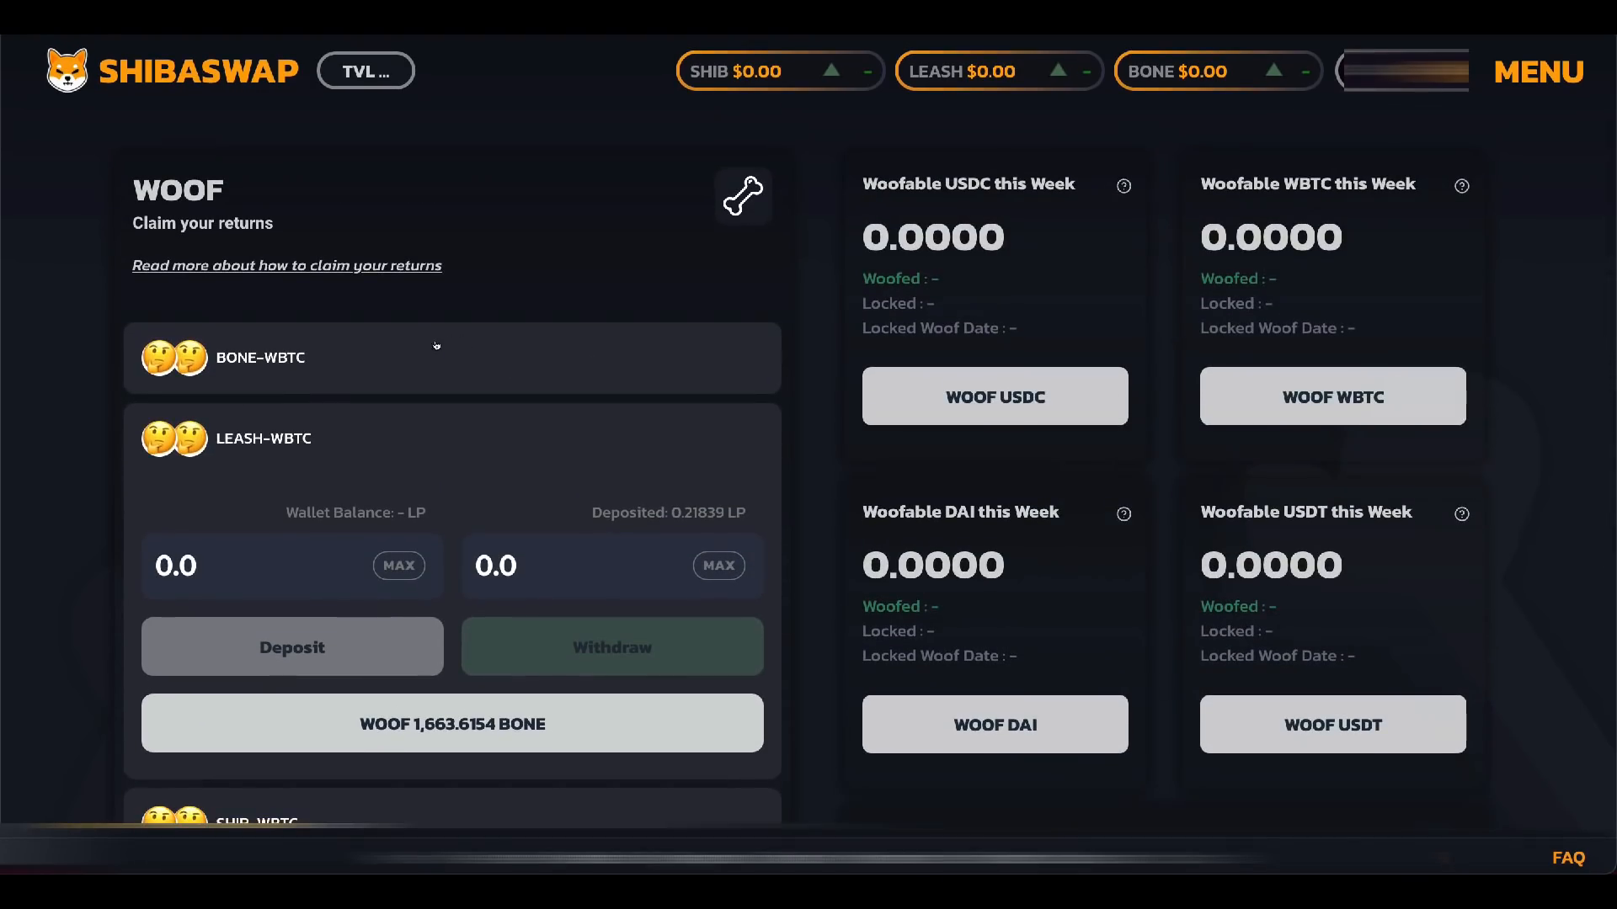
left_click(428, 350)
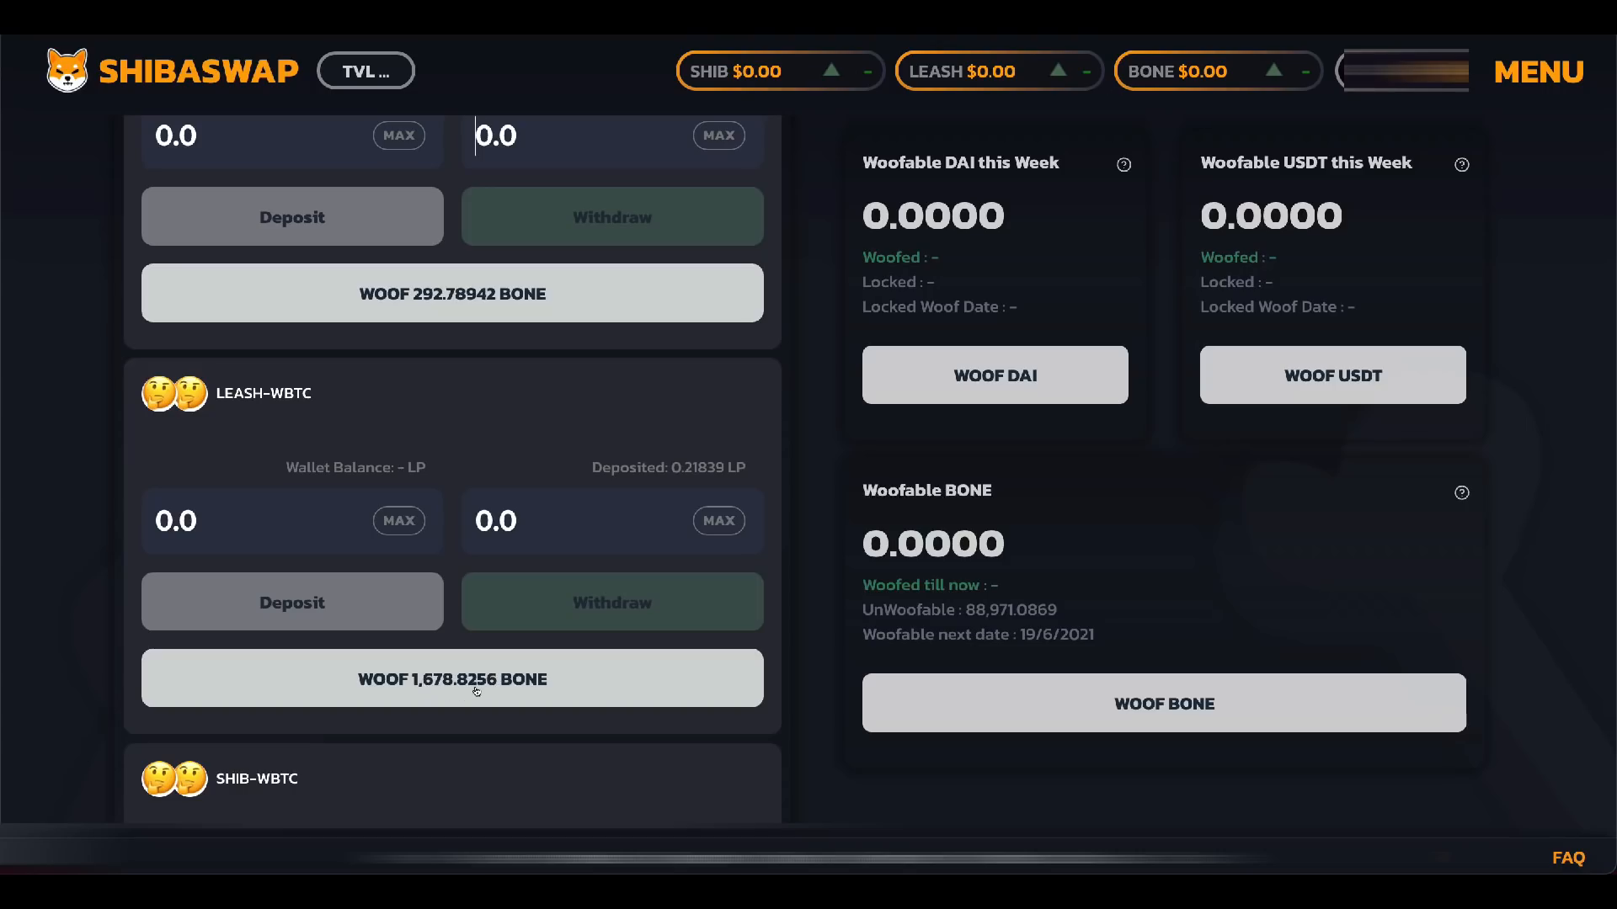
scroll(475, 691, "up", 4)
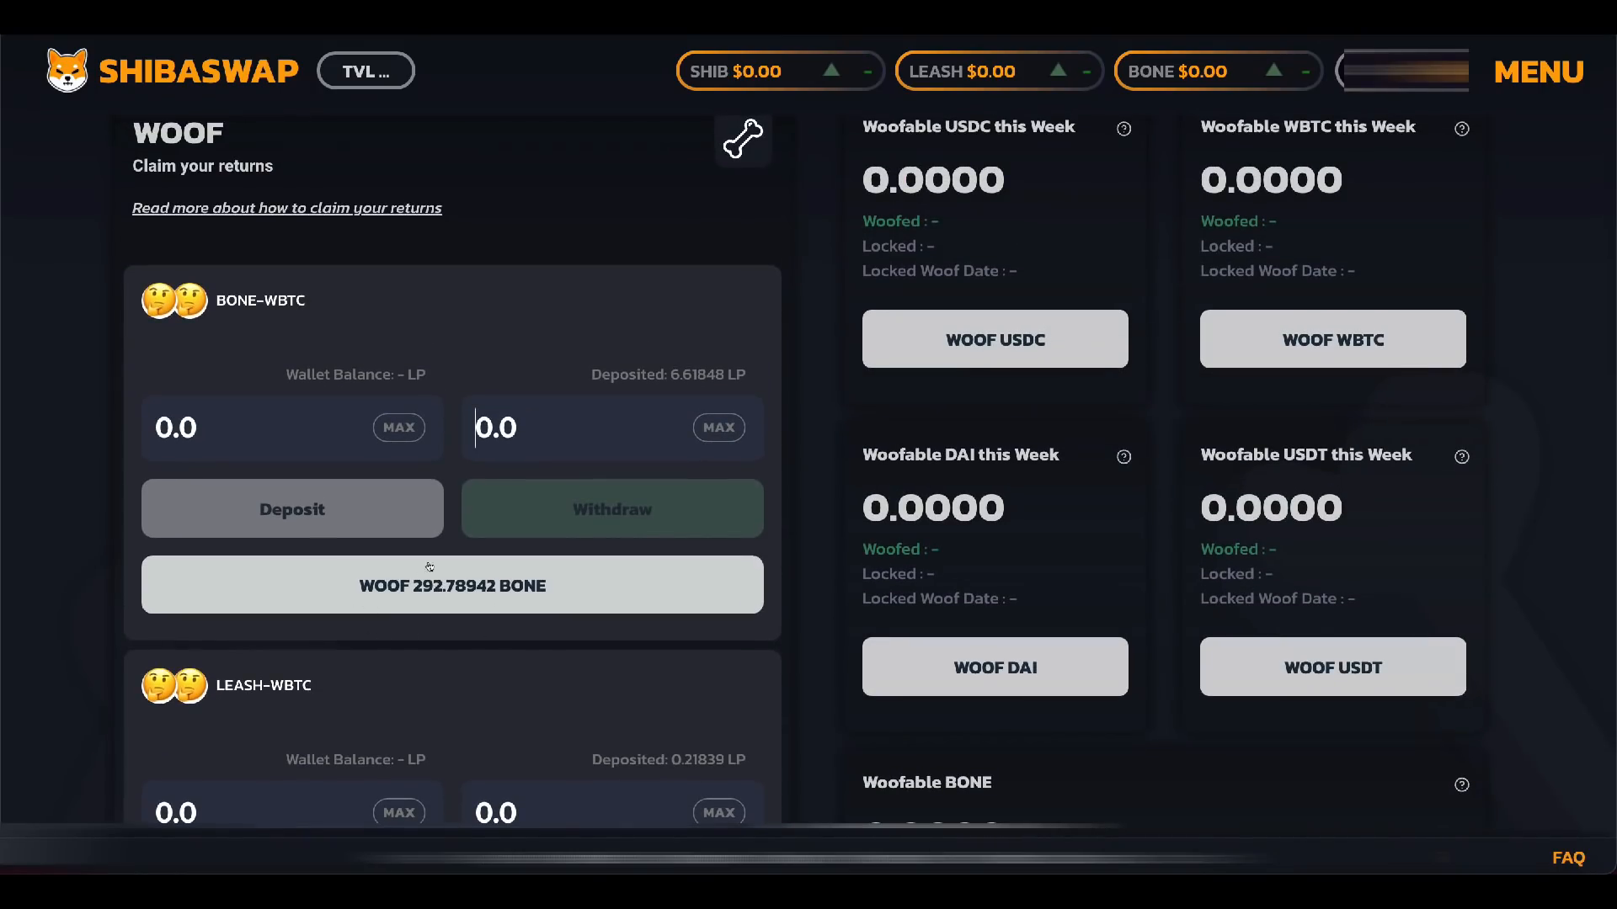
scroll(413, 604, "down", 10)
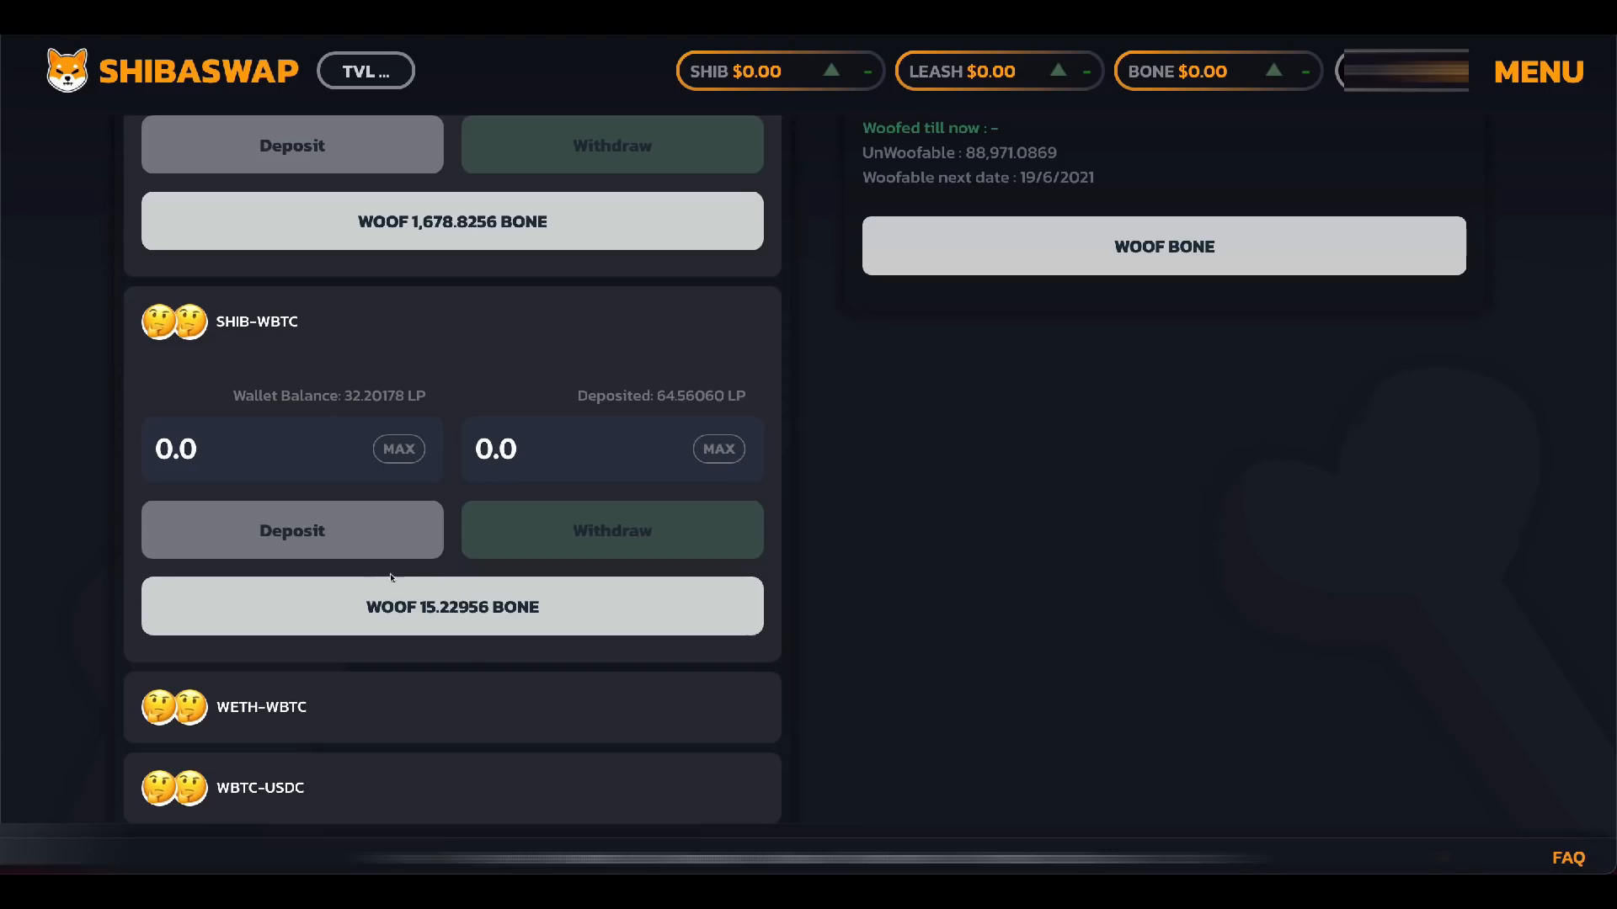
scroll(383, 611, "up", 1)
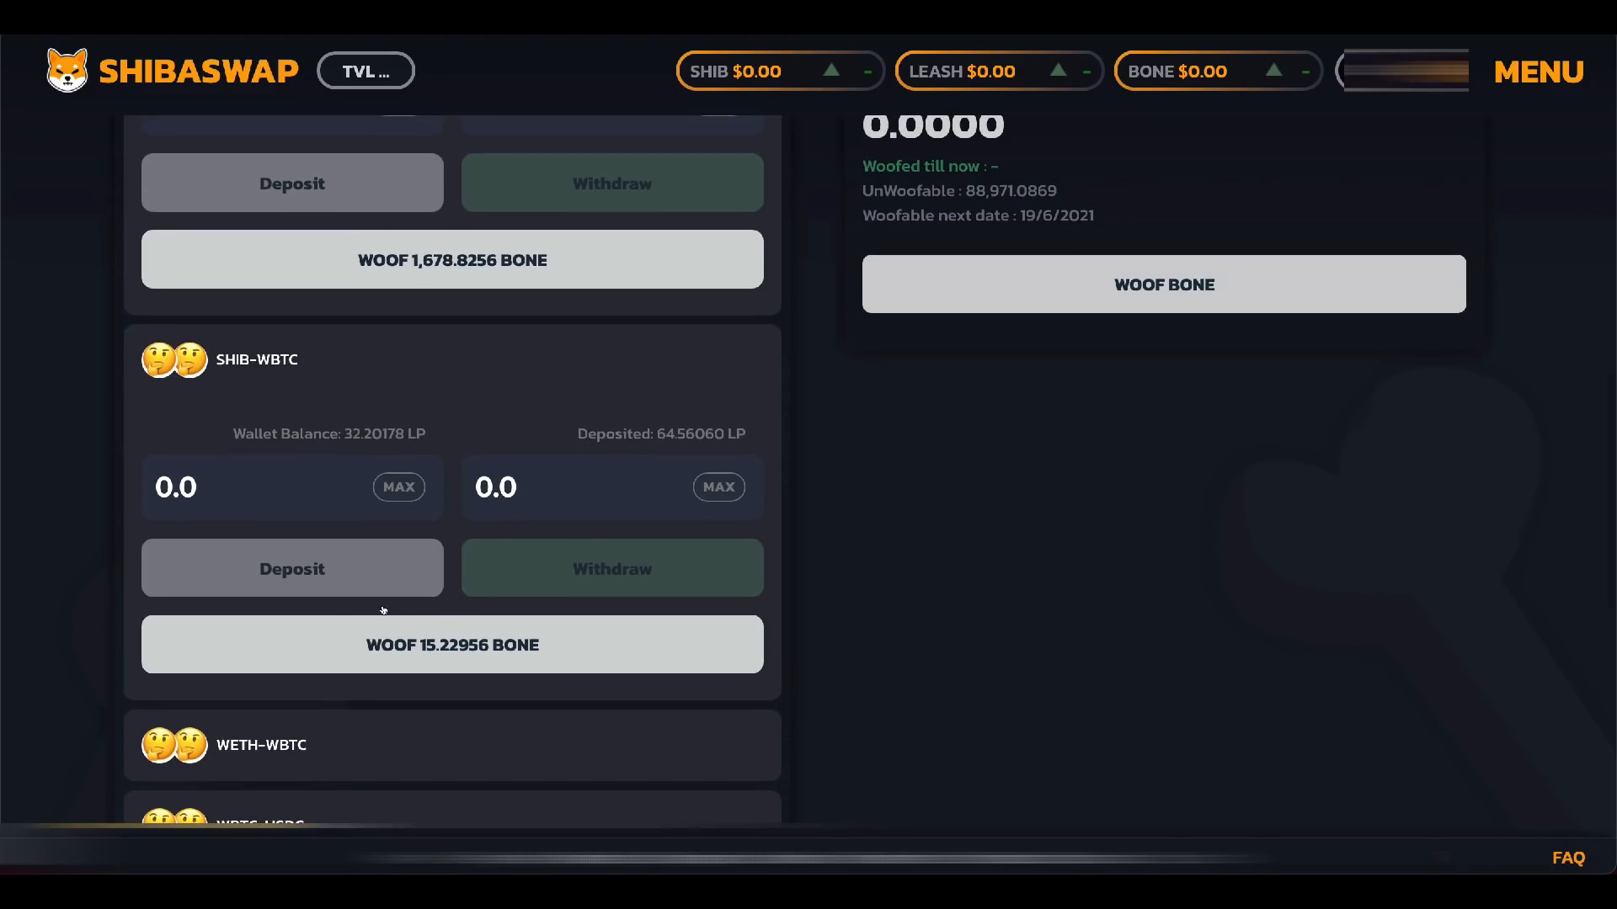
scroll(383, 611, "down", 1)
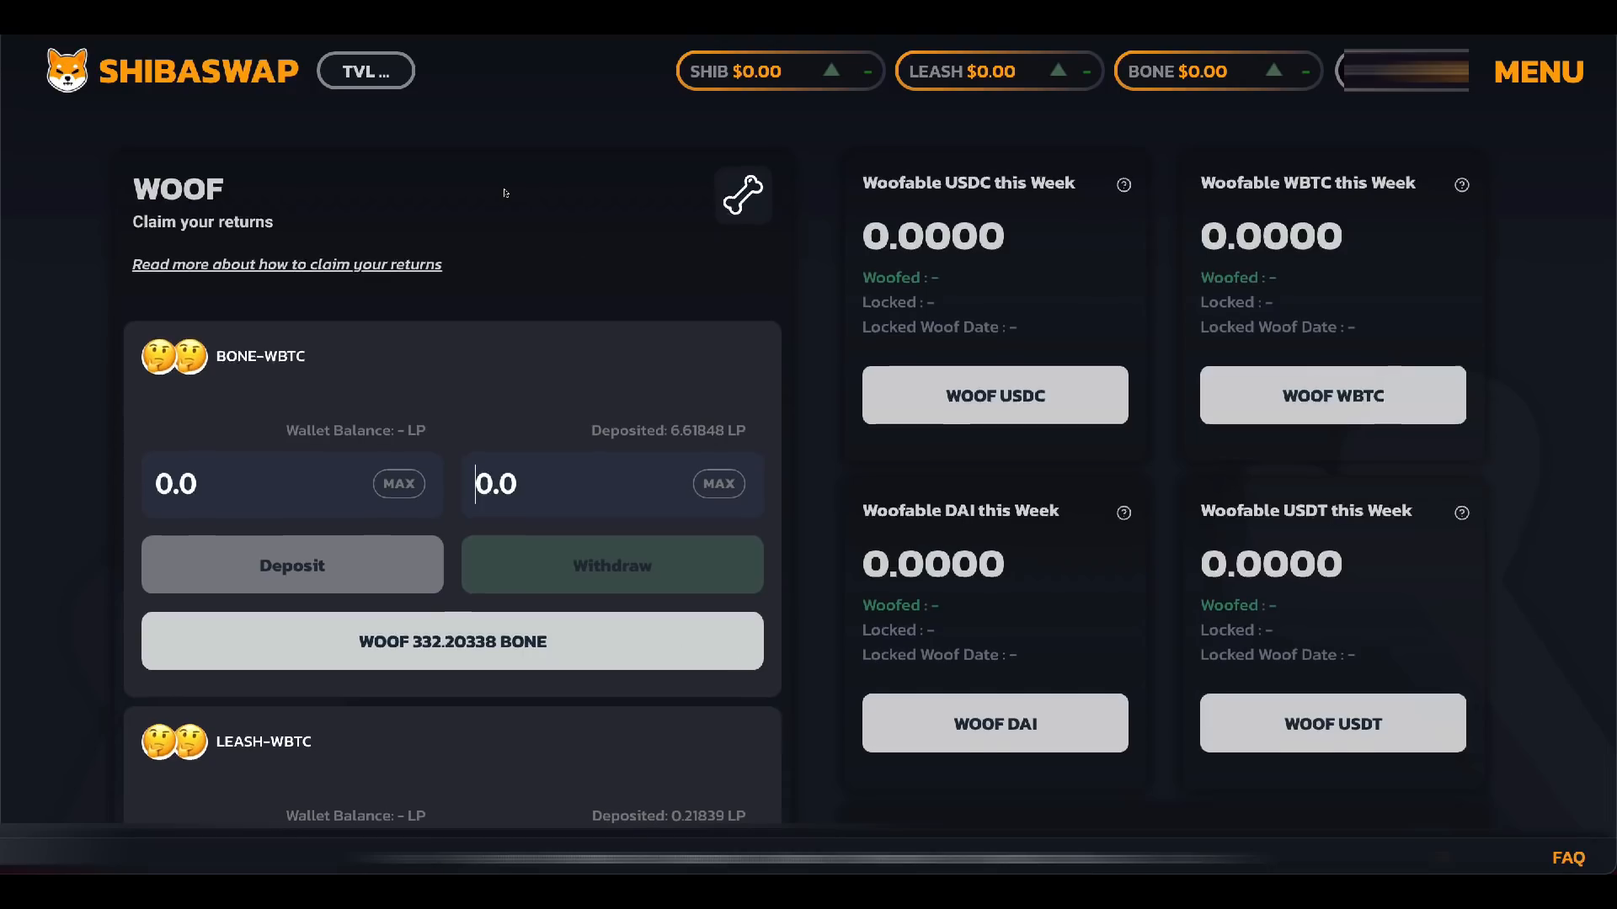
Step: Try out withdrawal amounts for the deposited BONE-WBTC LP tokens, entering 10 and replacing it with 5
scroll(491, 360, "down", 1)
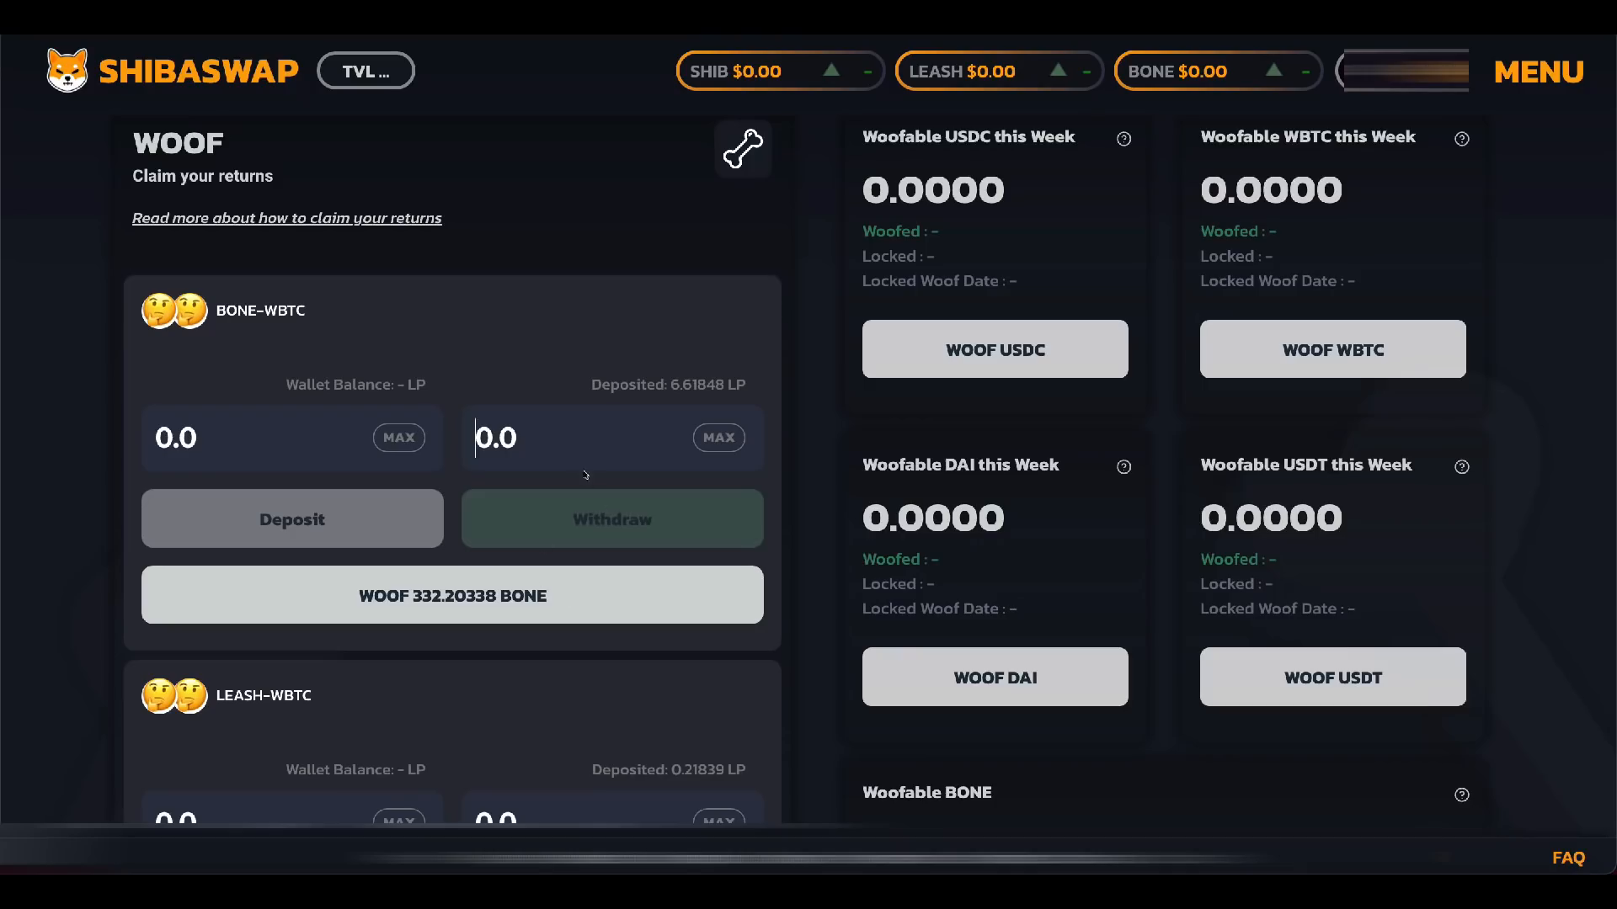
type("1")
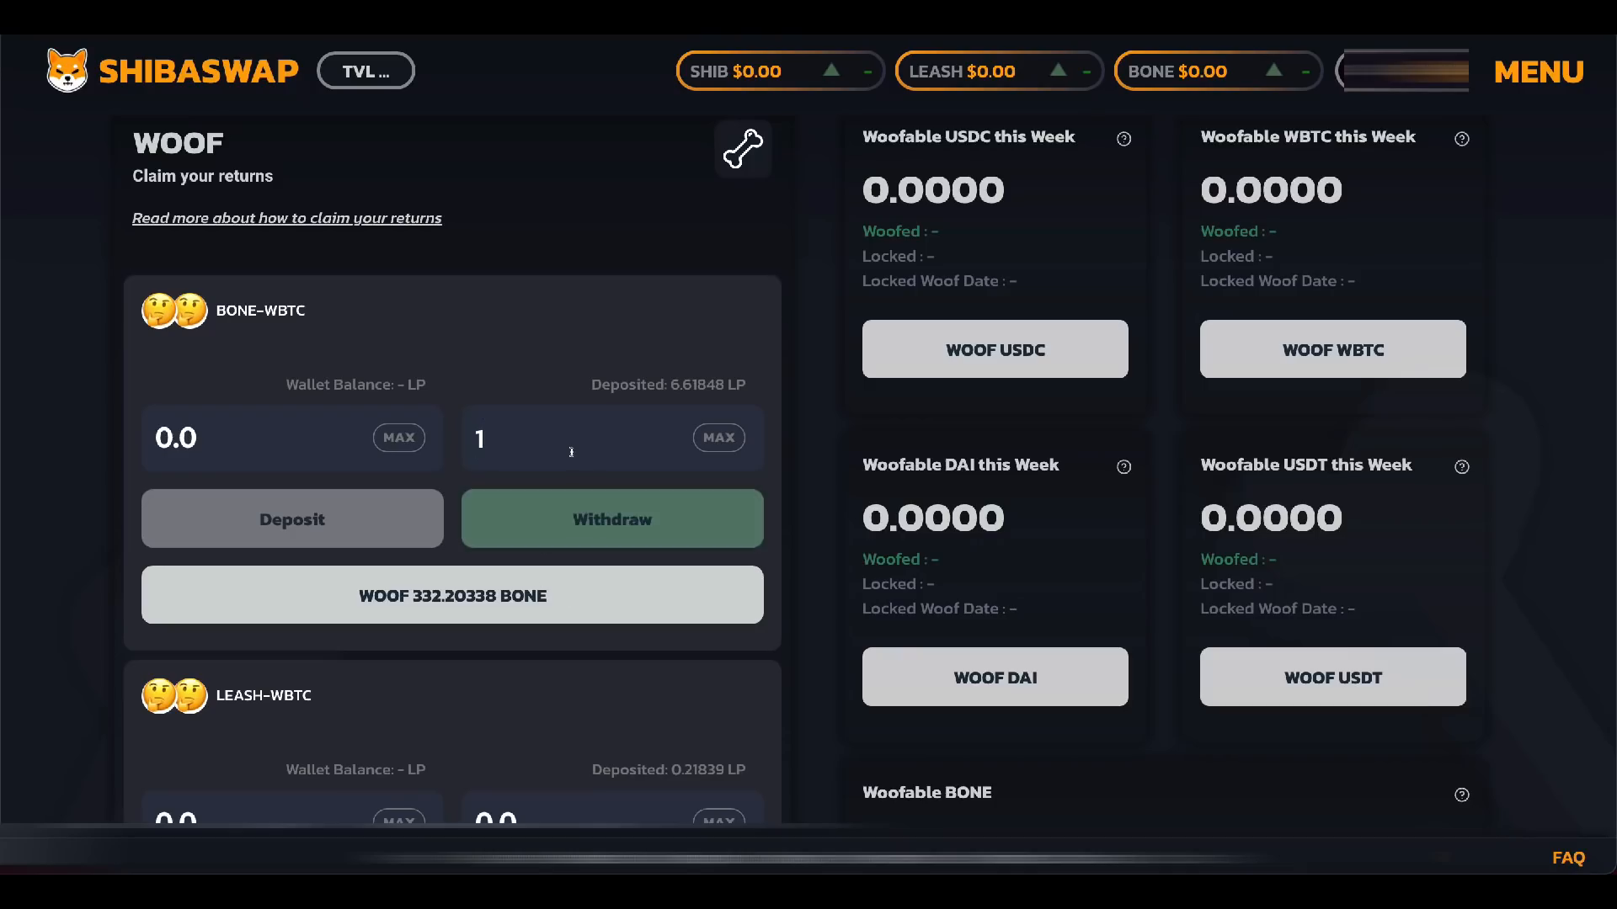
type("0")
key("BackSpace")
key("BackSpace")
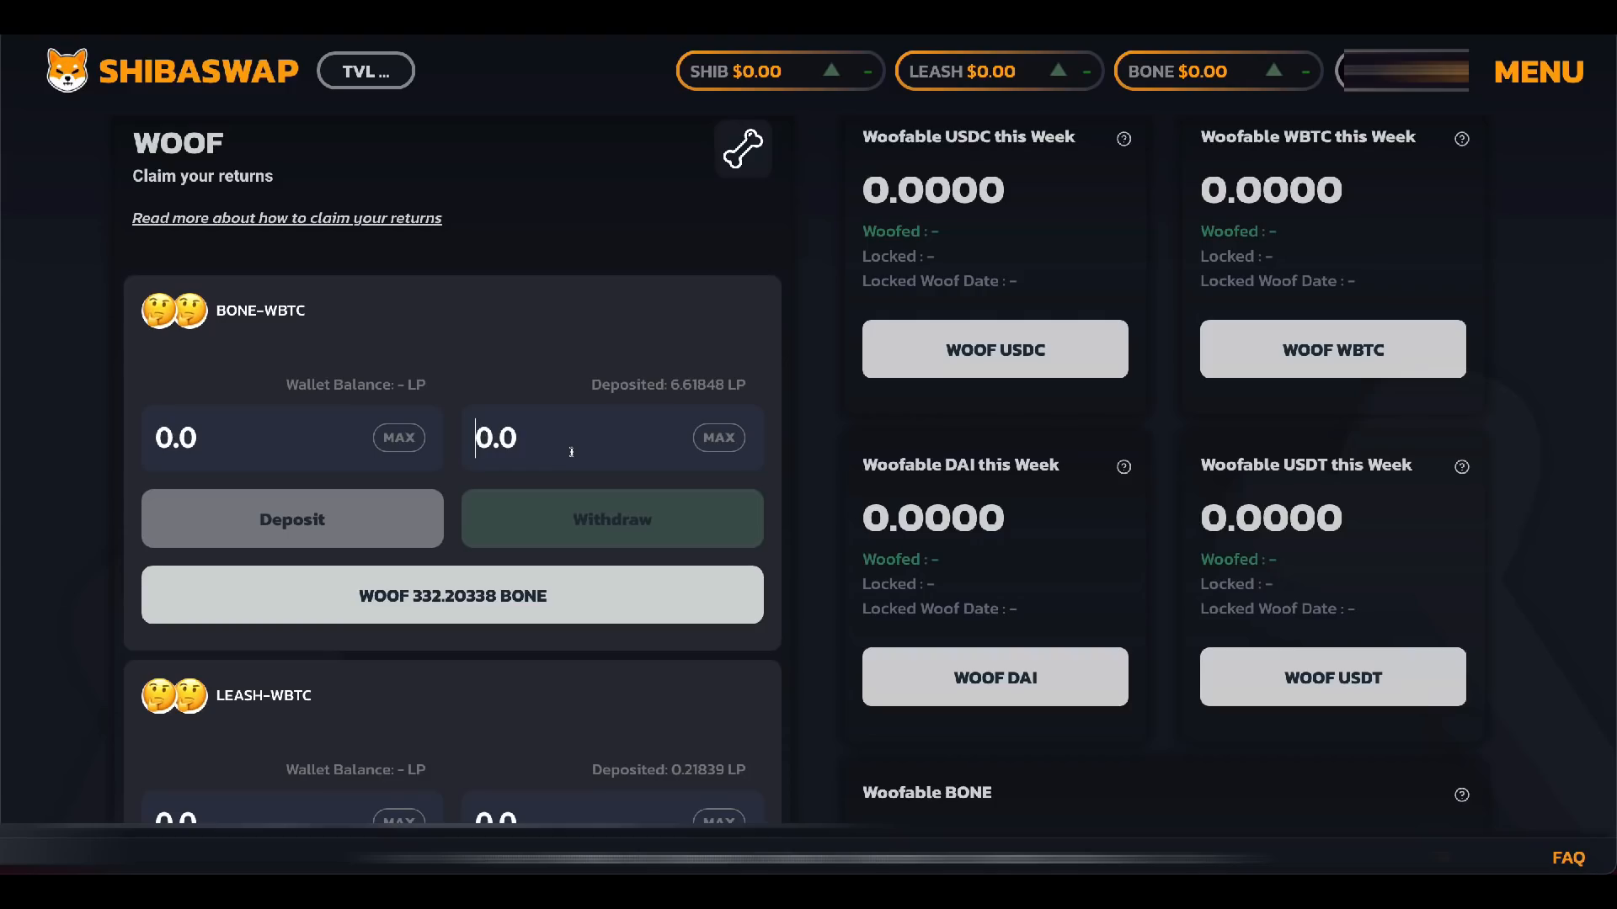
type("5")
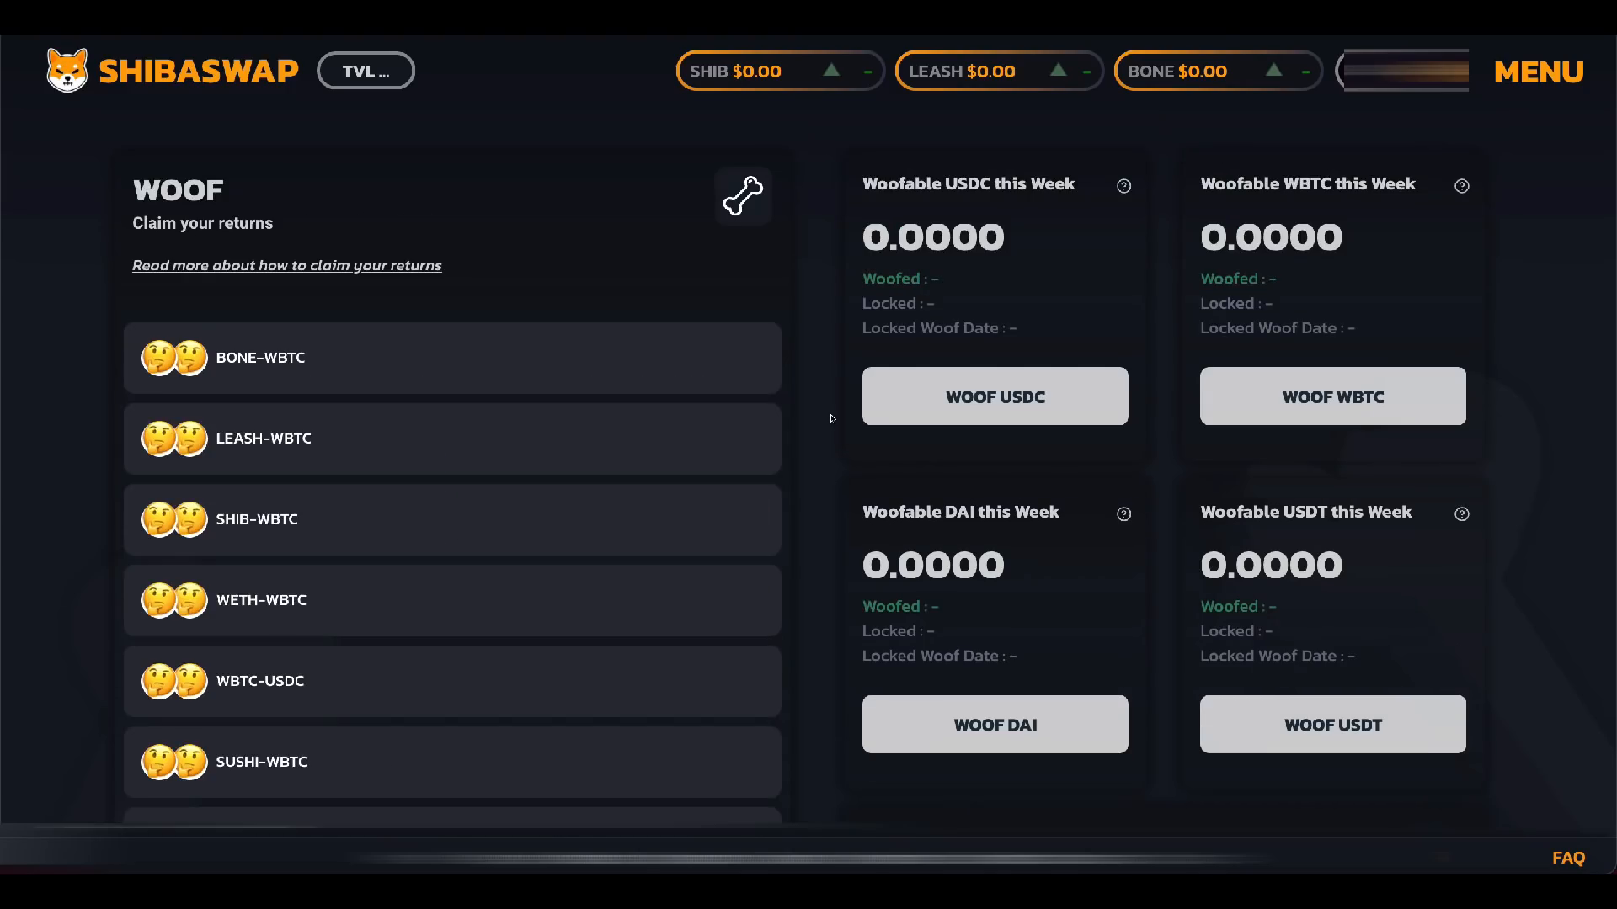
Step: Go to the liquidity overview in Dig and open the management options of the SHIB/WBTC position
scroll(832, 419, "down", 3)
scroll(830, 415, "up", 3)
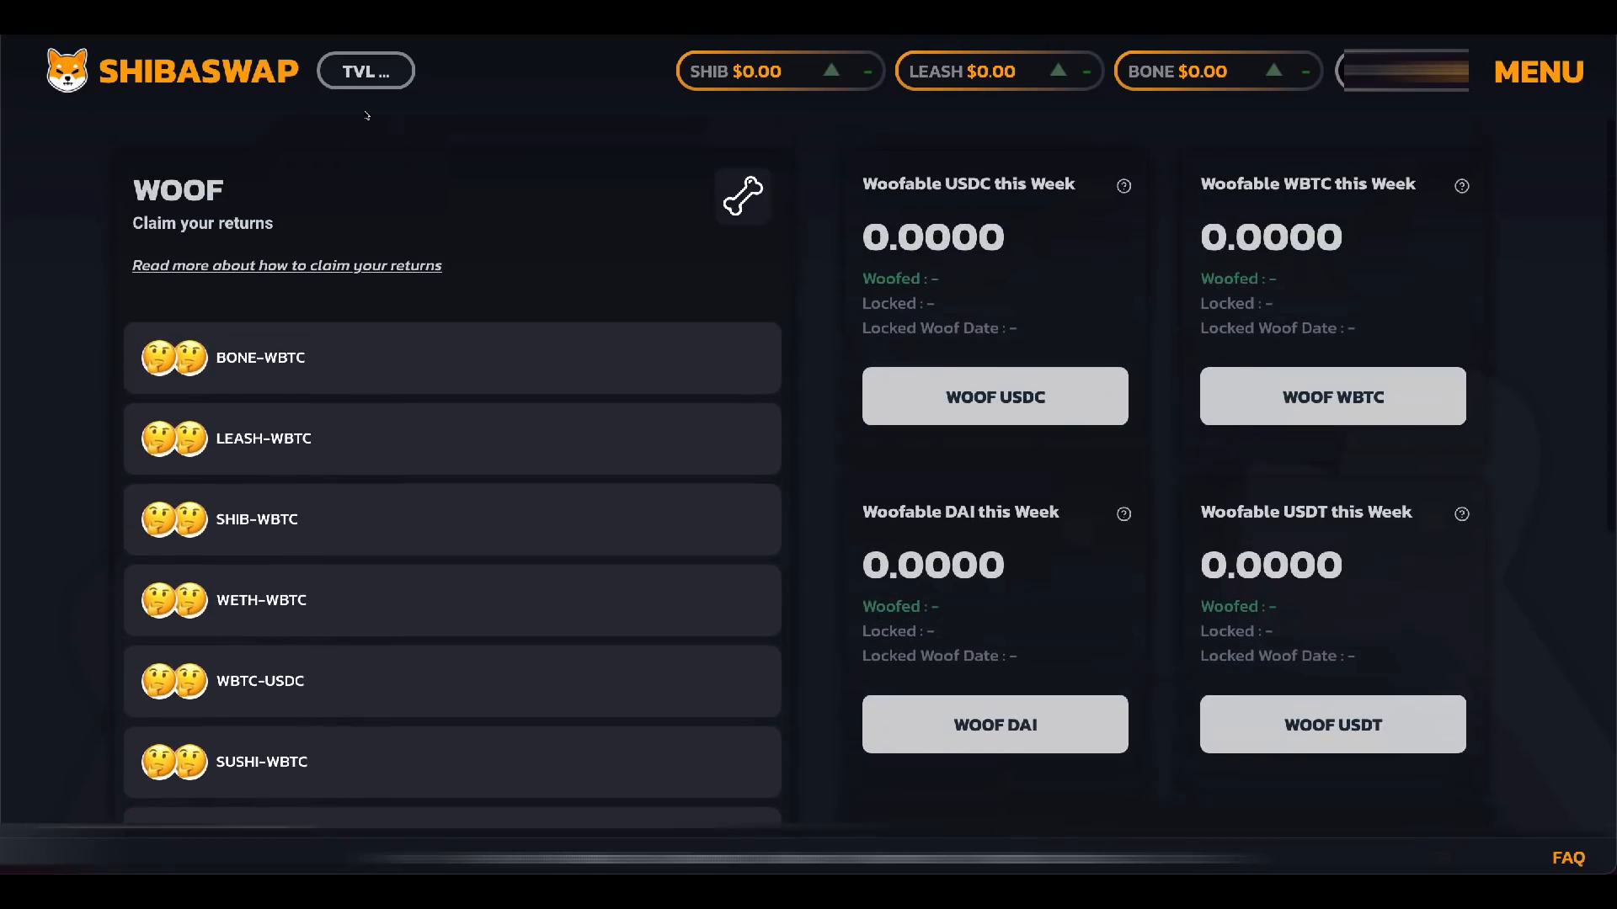
left_click(174, 73)
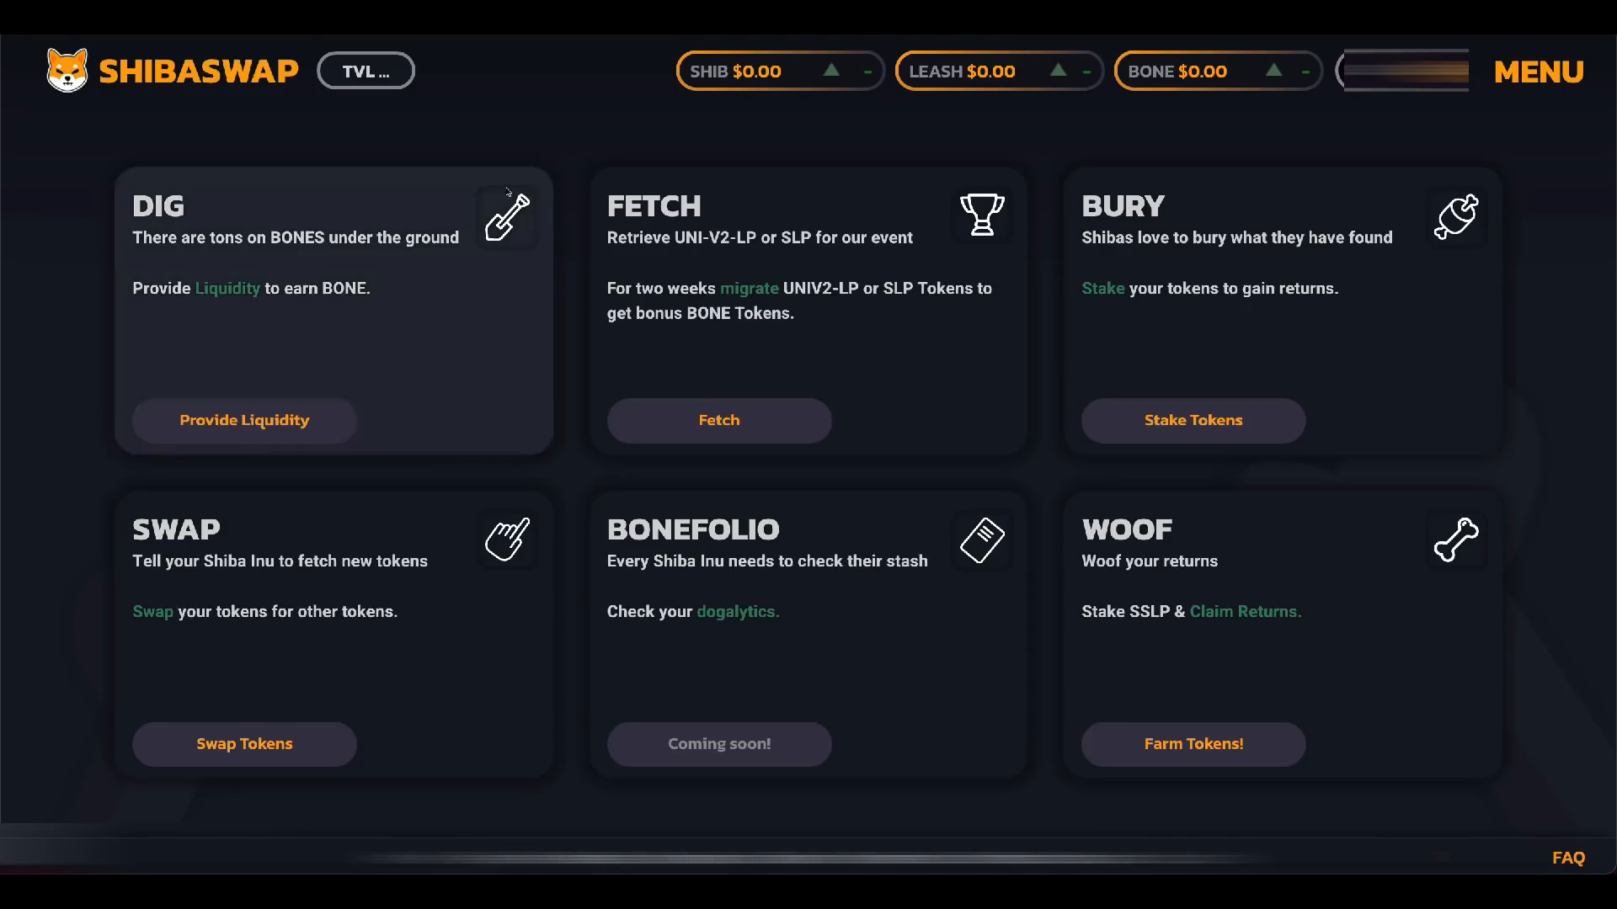
left_click(274, 420)
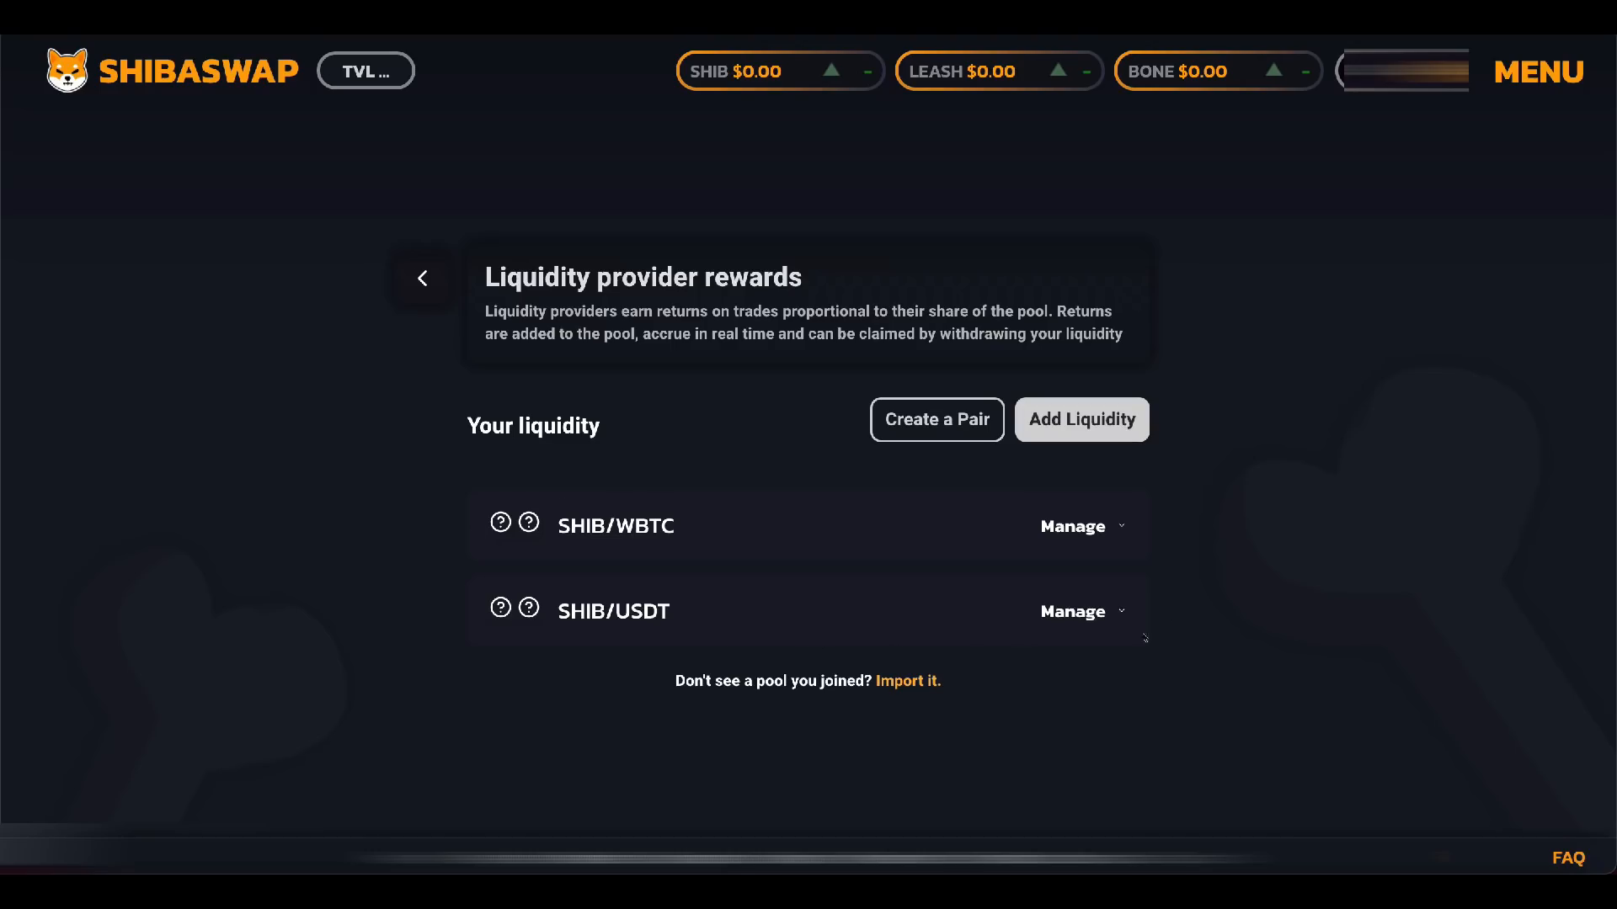
left_click(1067, 524)
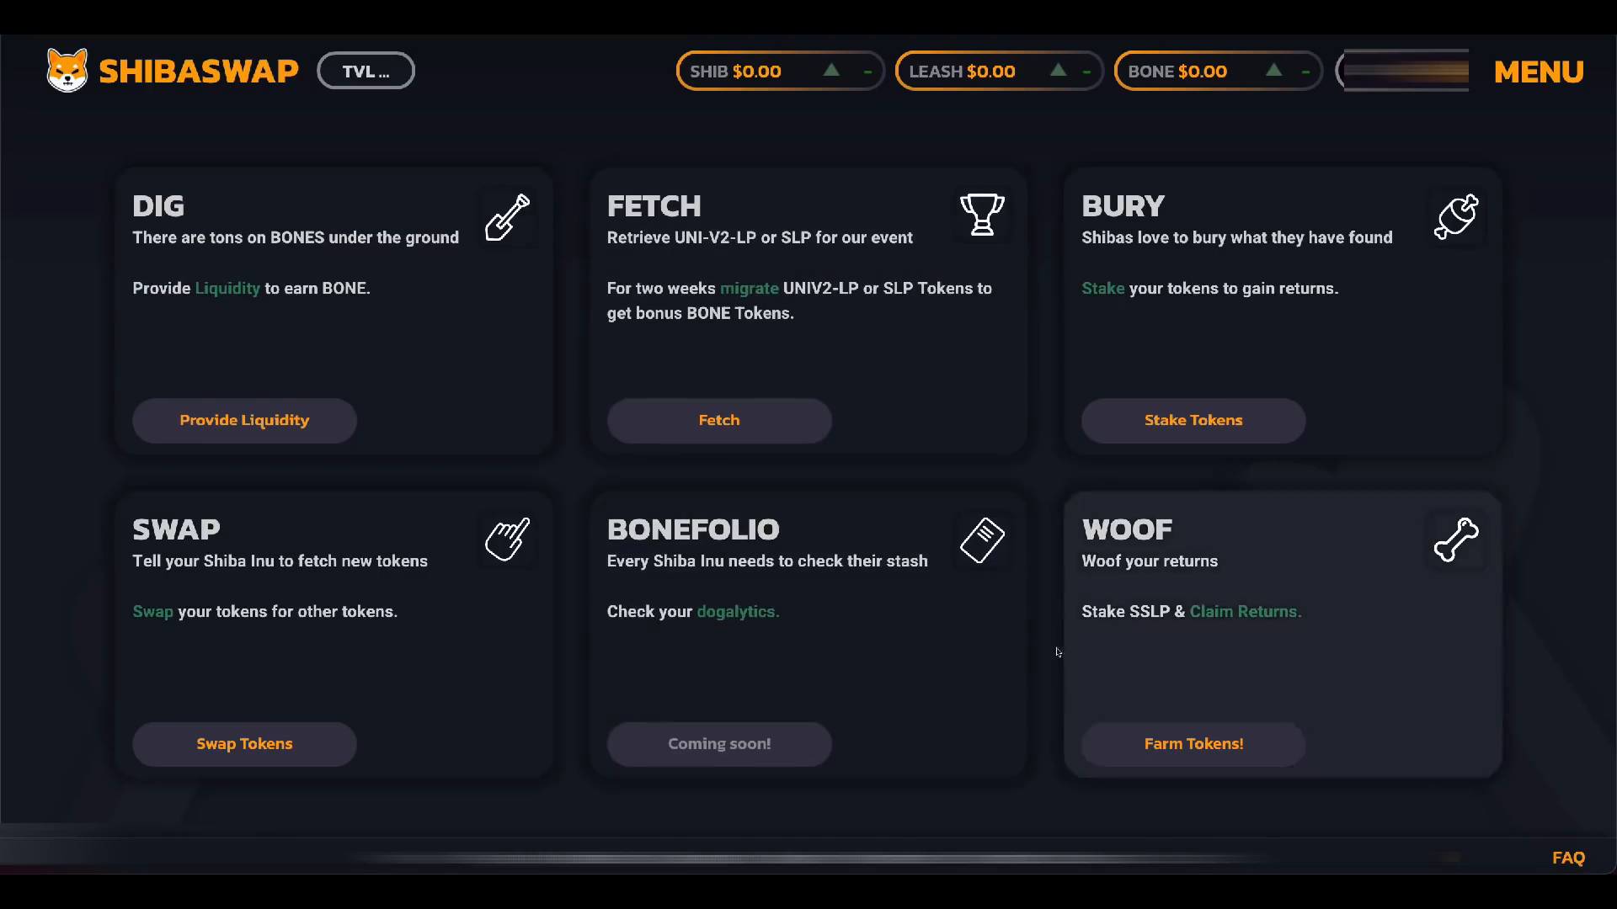
Step: Return to the Woof section and expand BONE-WBTC to recheck its accumulated BONE return
left_click(1235, 745)
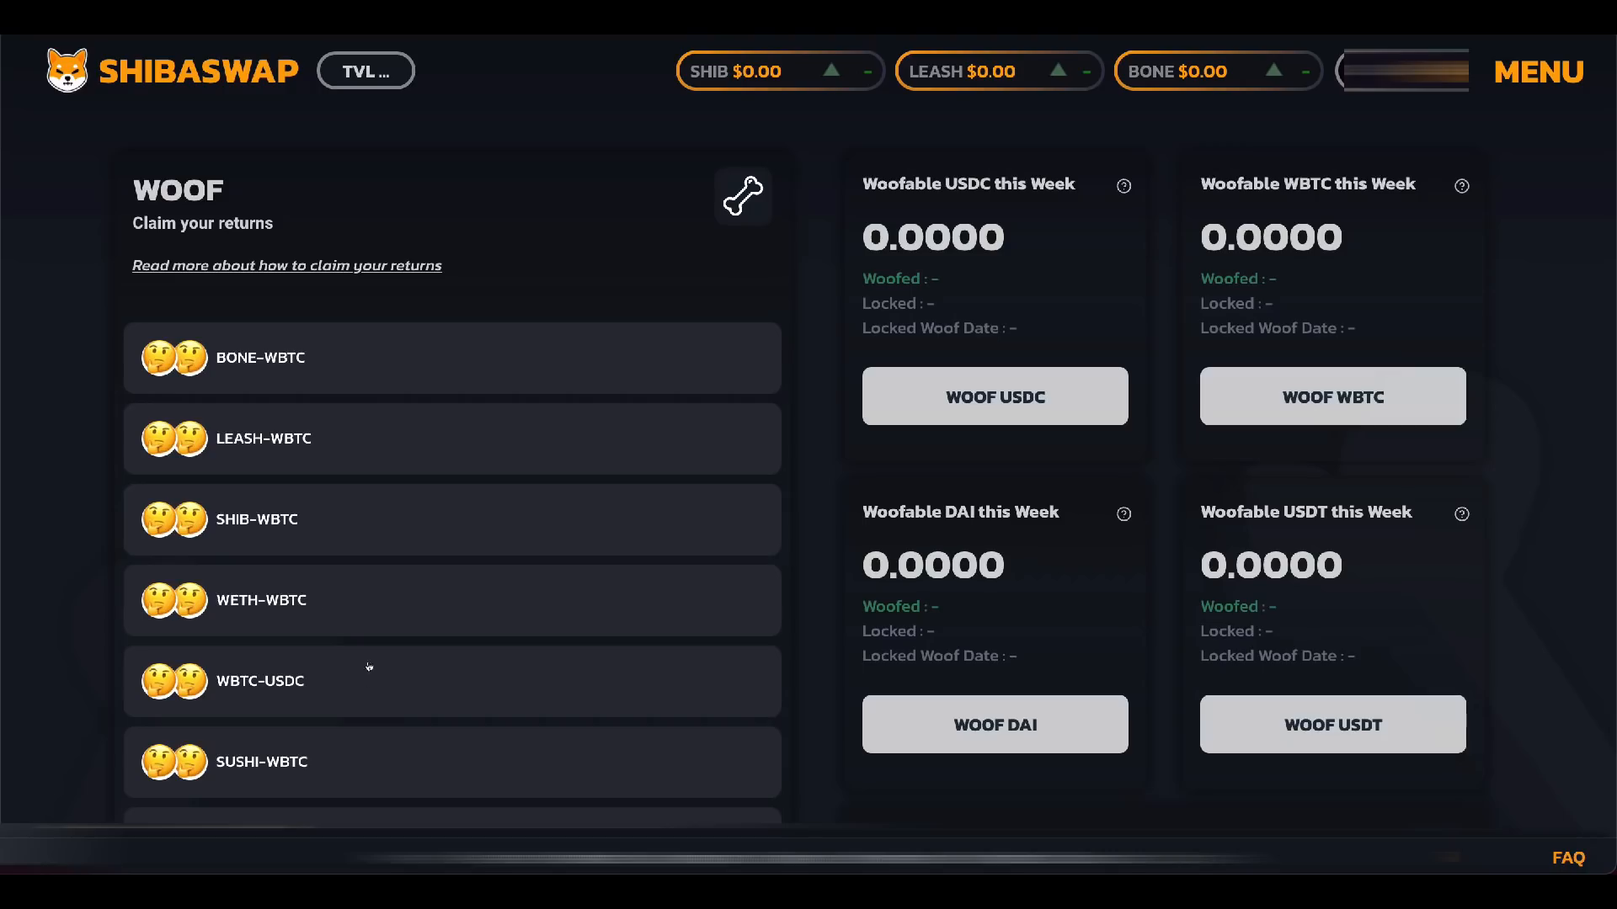
left_click(366, 350)
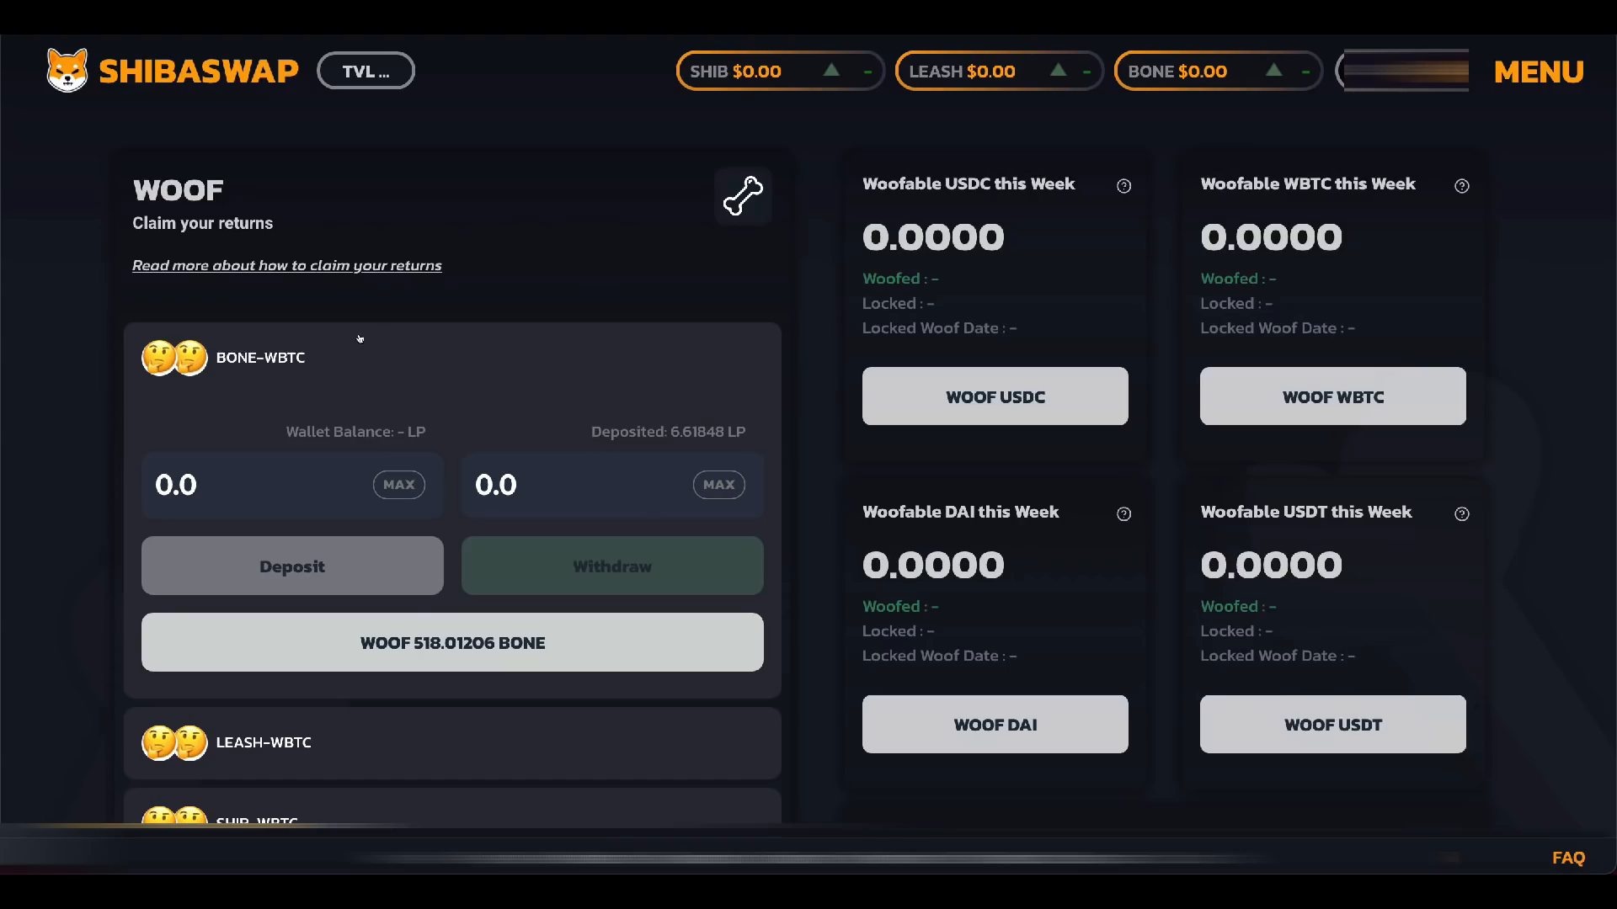
scroll(345, 547, "down", 2)
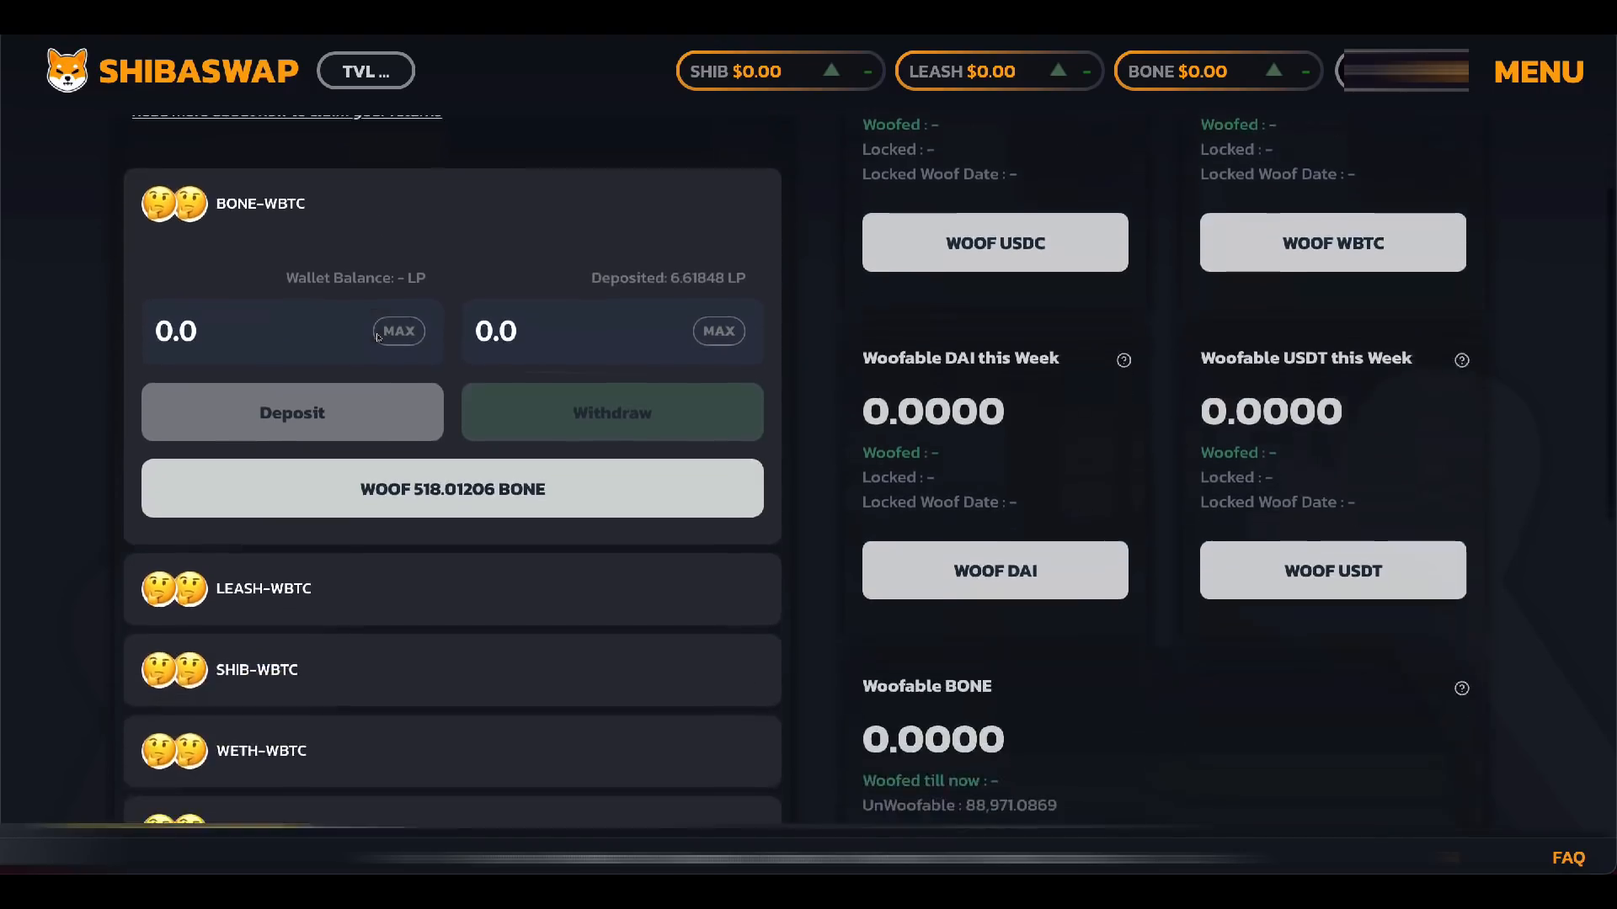
Step: Expand LEASH-WBTC, woof its accumulated BONE return and confirm the wallet transaction
left_click(340, 587)
scroll(343, 584, "down", 4)
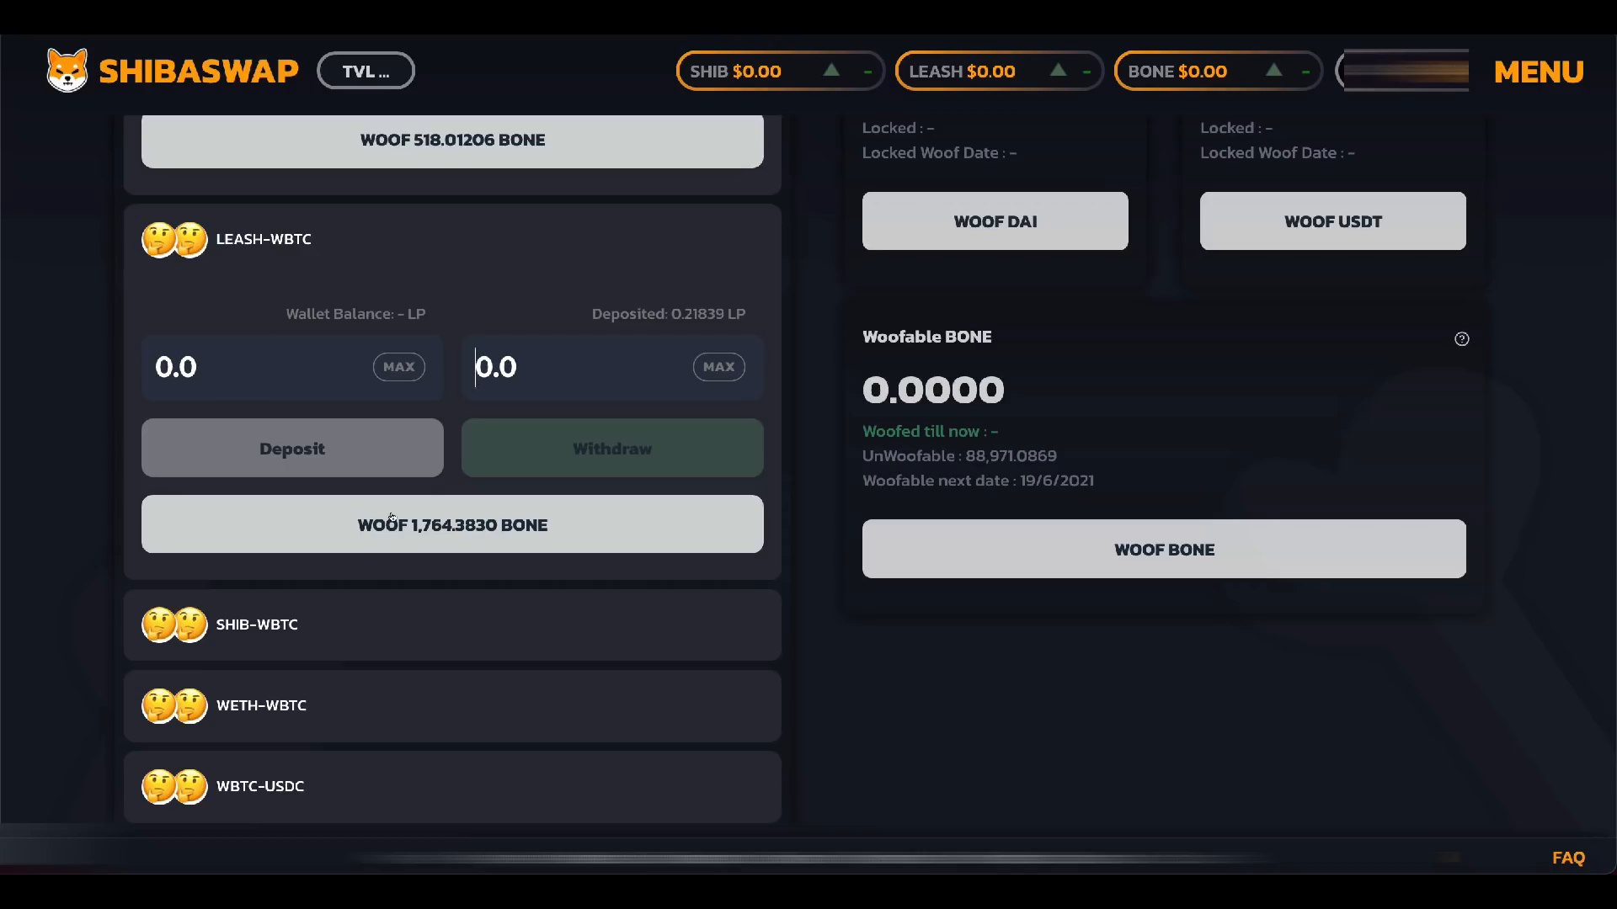
left_click(484, 529)
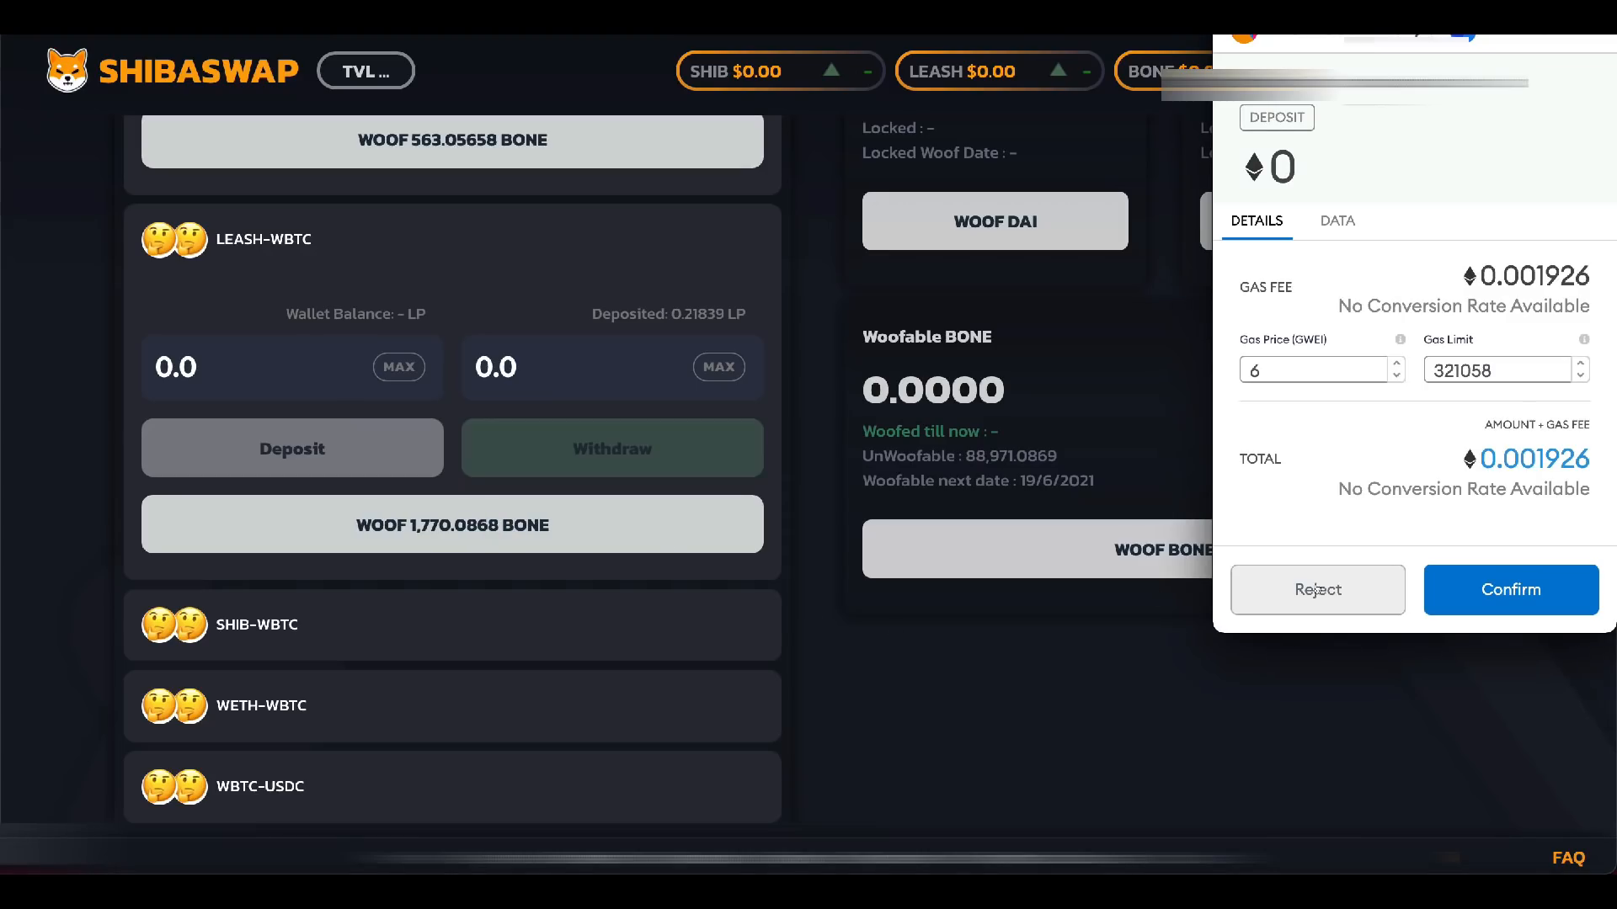
left_click(1464, 597)
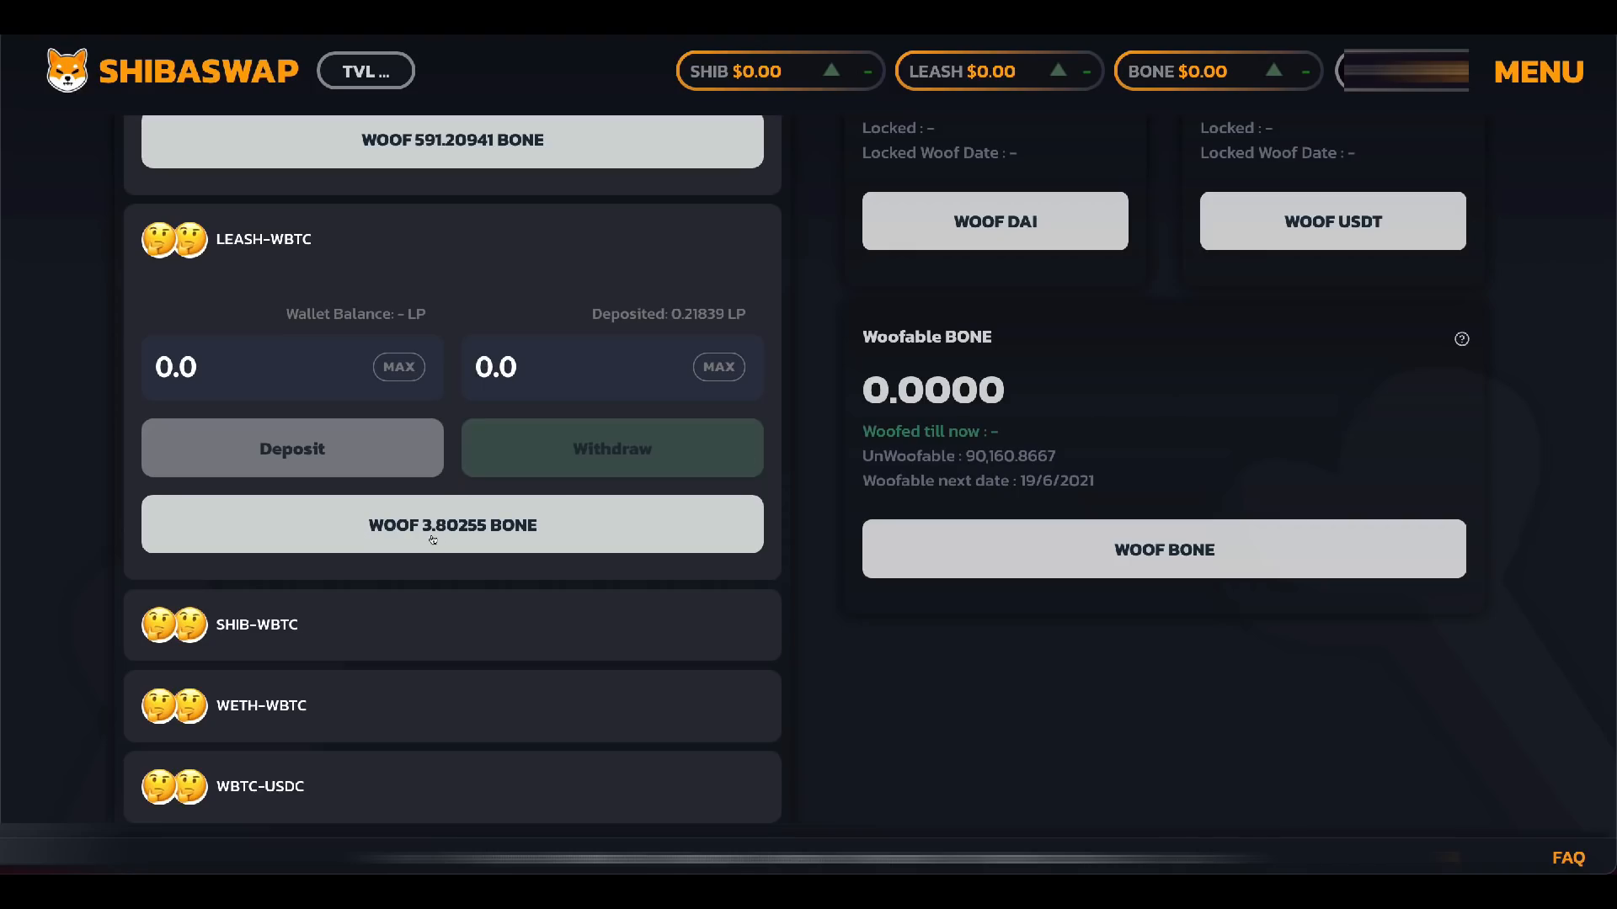
Step: Go back to adding liquidity in Dig and select BONE as the second token to check its balance after the LEASH-WBTC claim
scroll(433, 540, "up", 3)
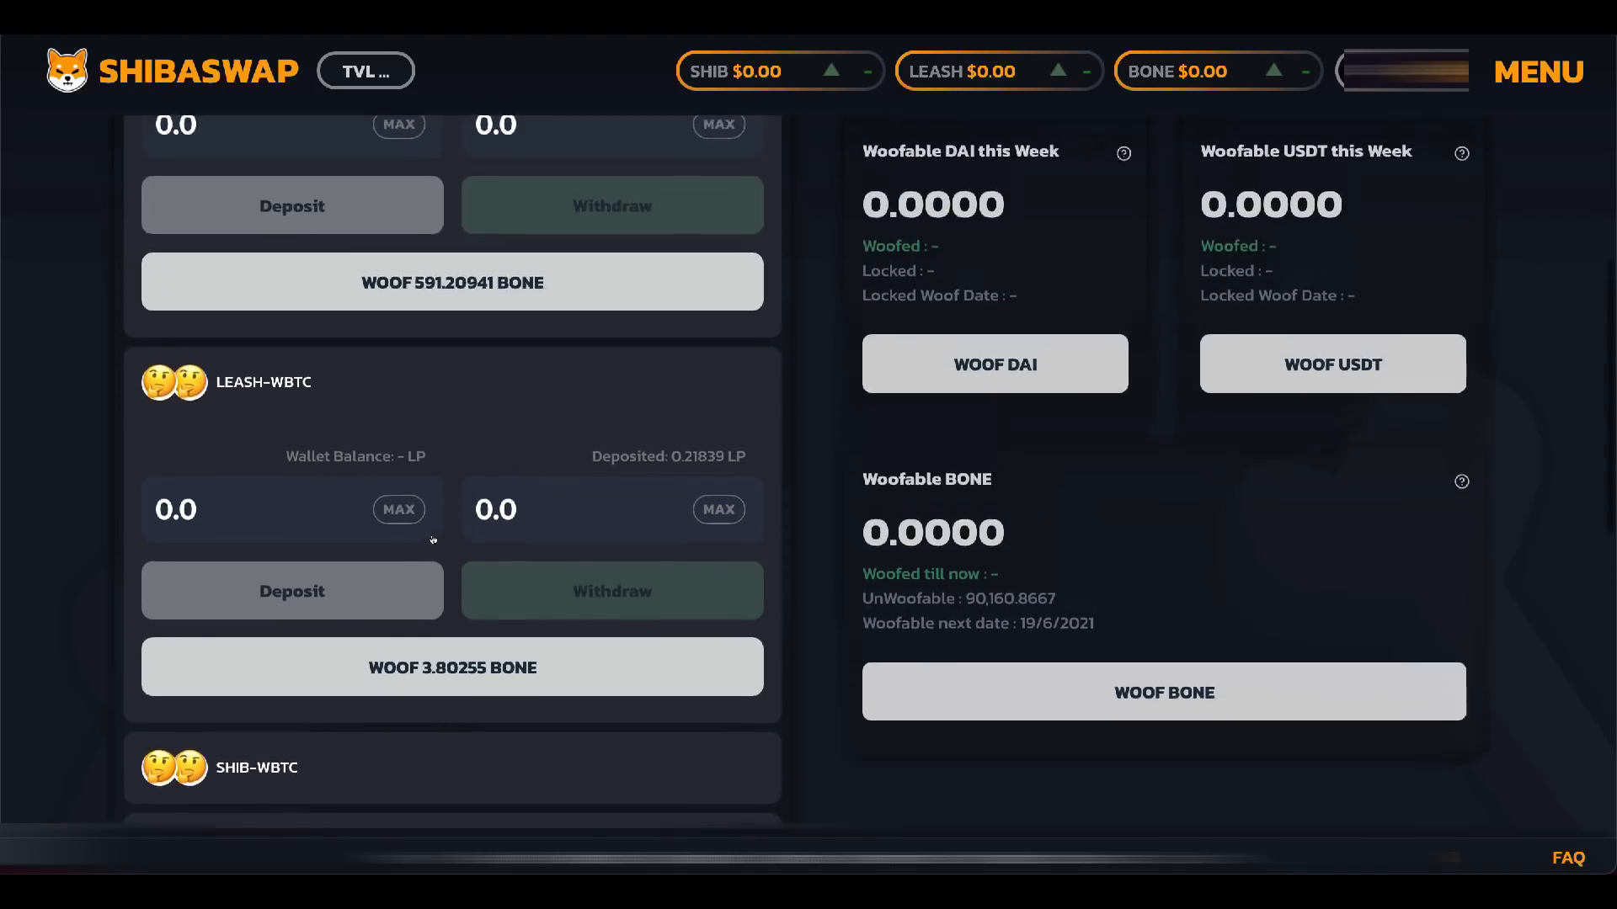
scroll(433, 540, "up", 3)
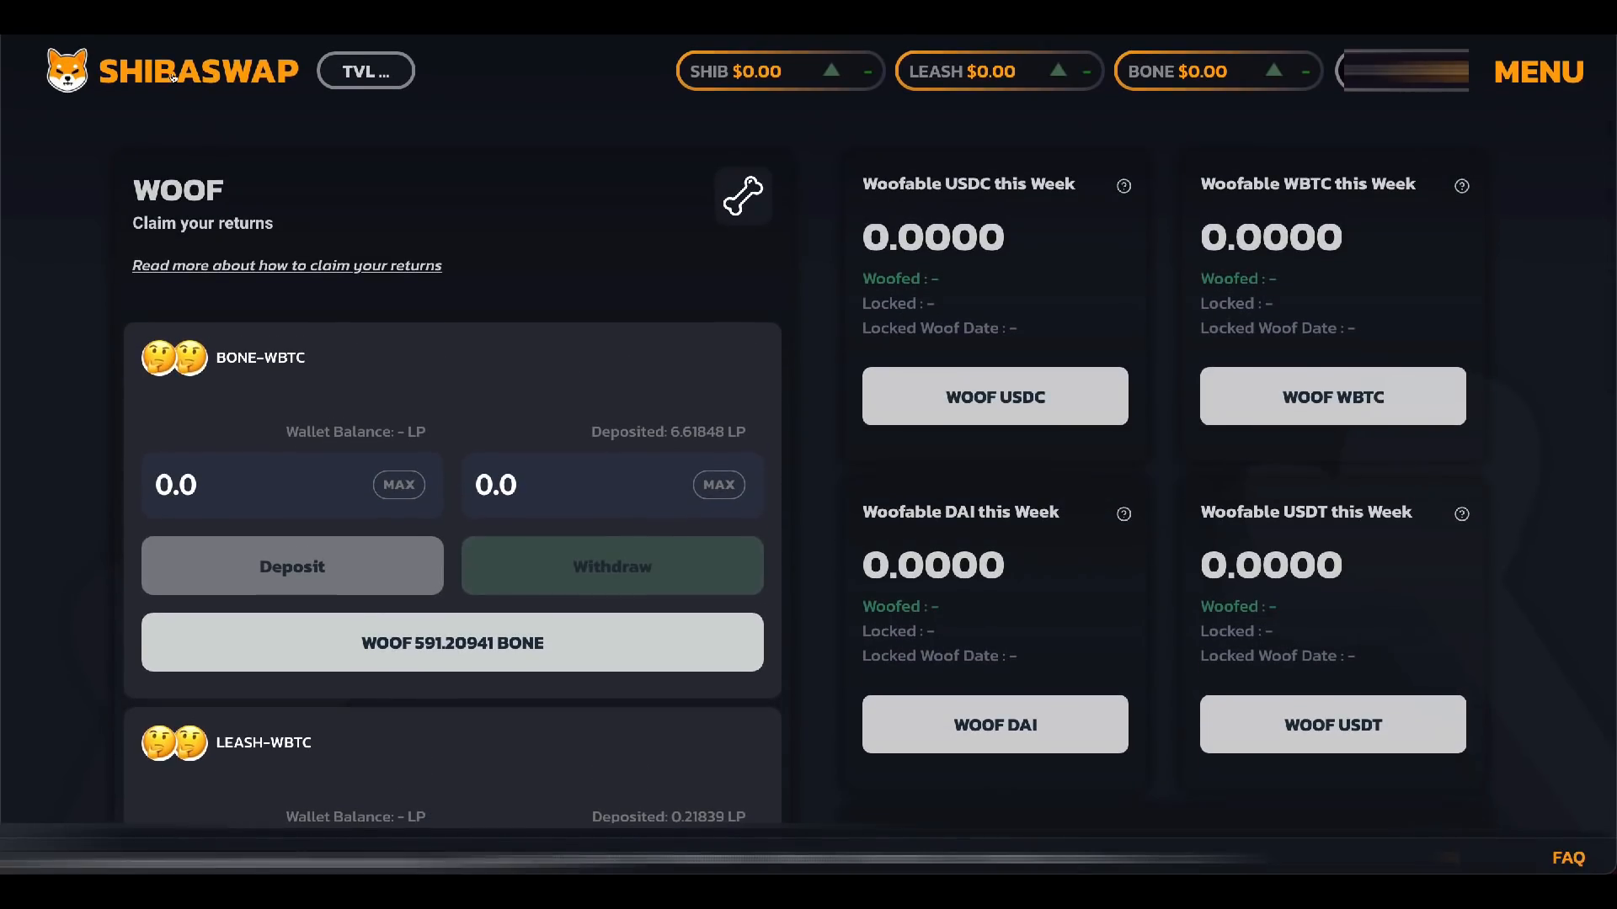
left_click(174, 75)
left_click(218, 417)
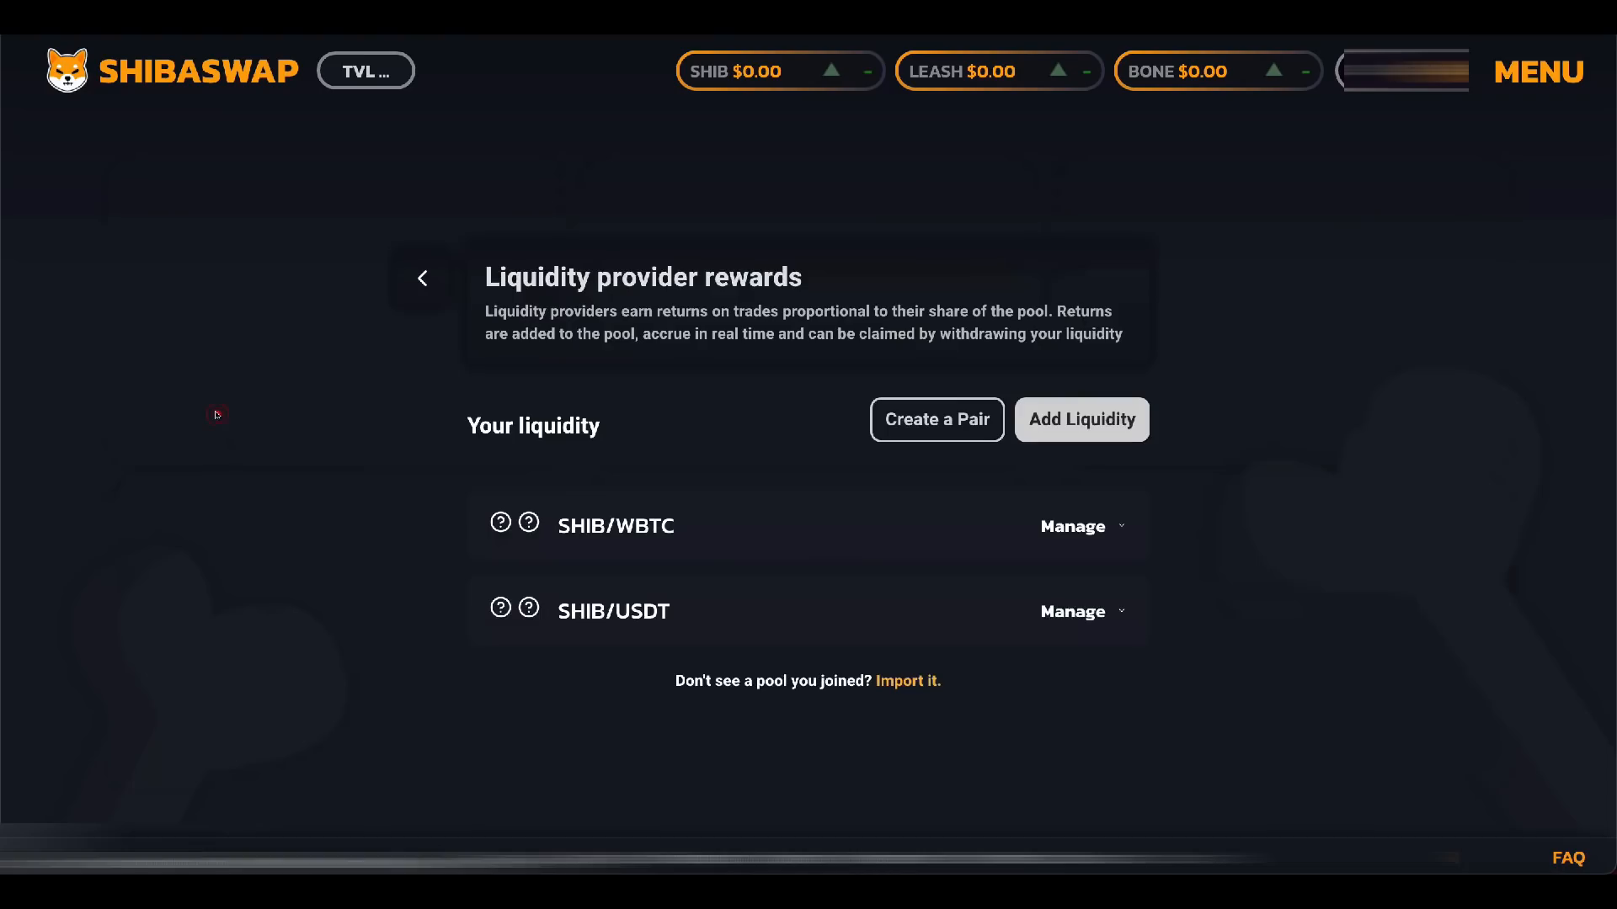
left_click(1059, 417)
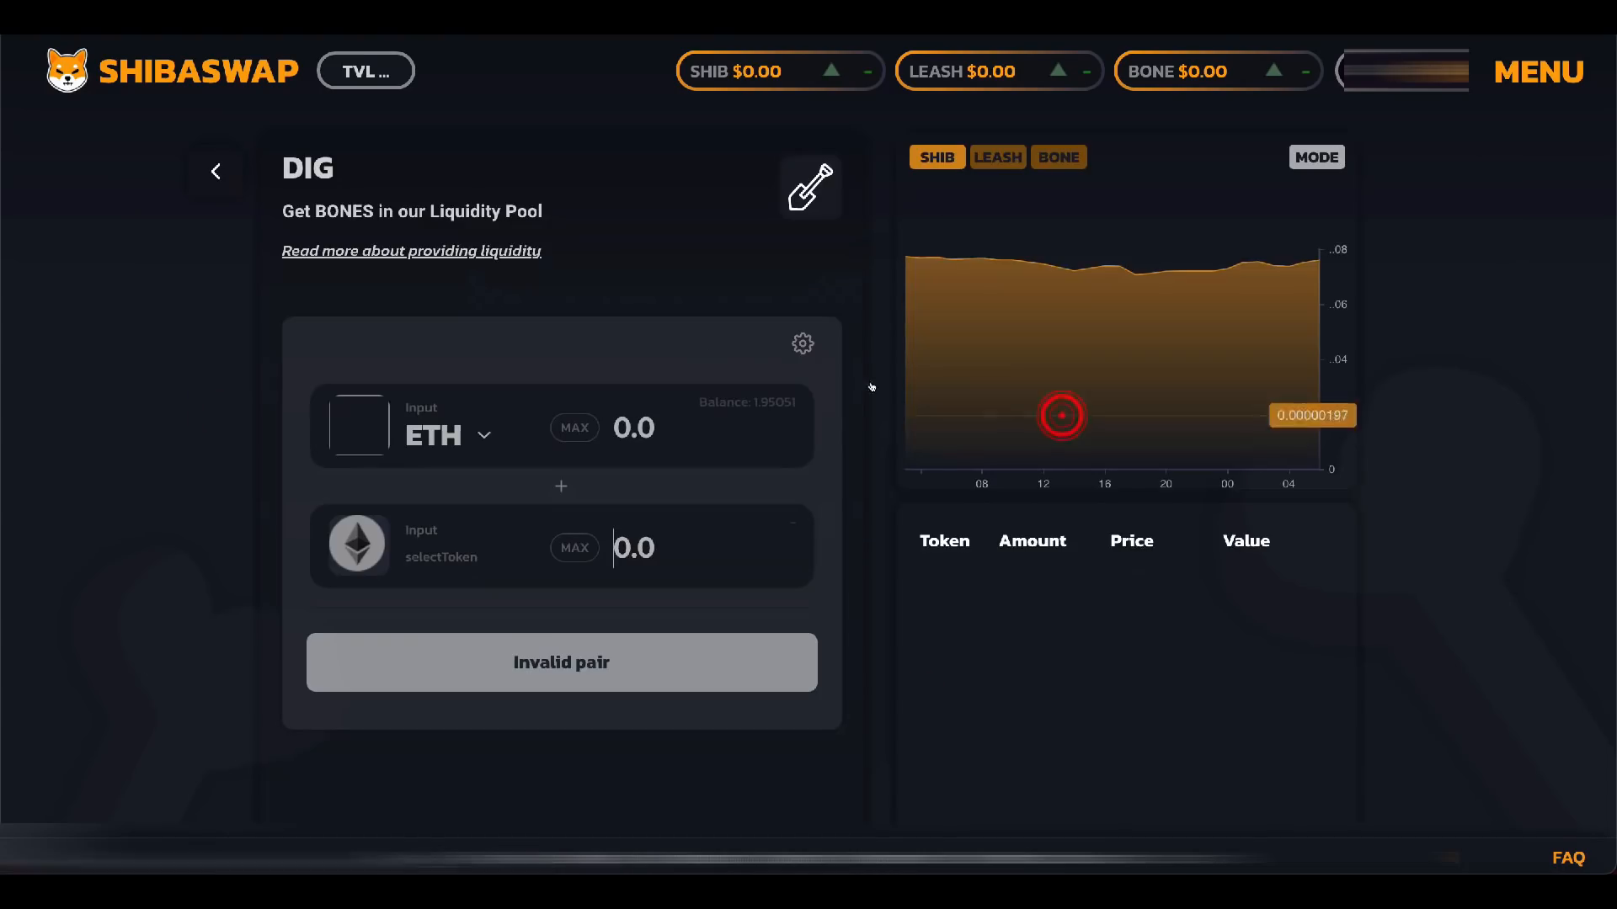
left_click(355, 548)
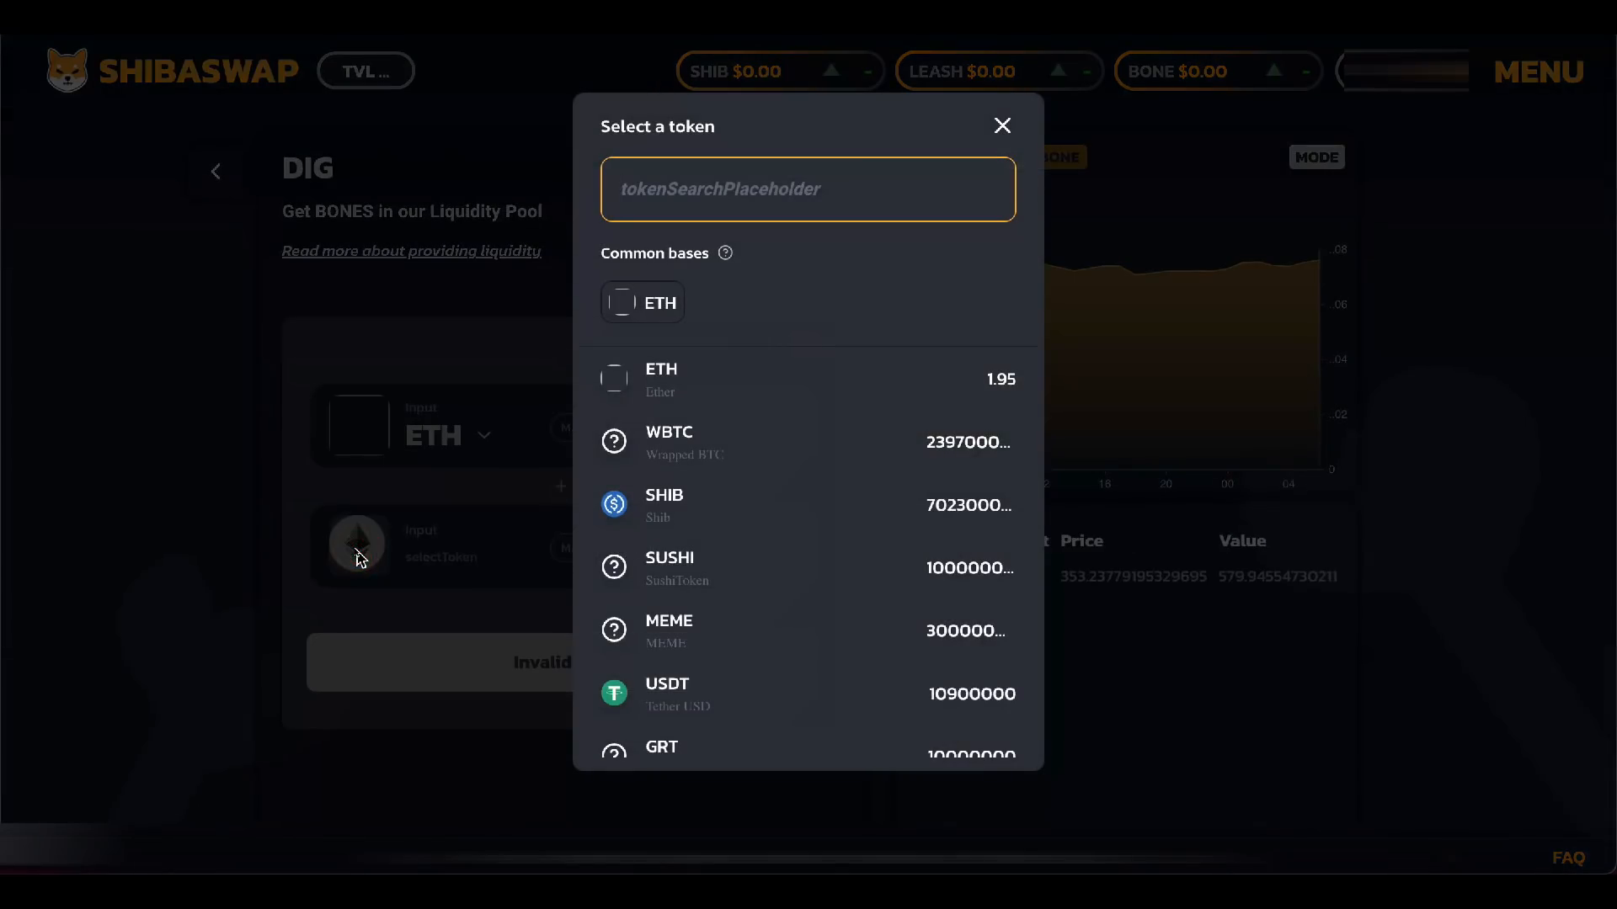
type("bone")
left_click(665, 377)
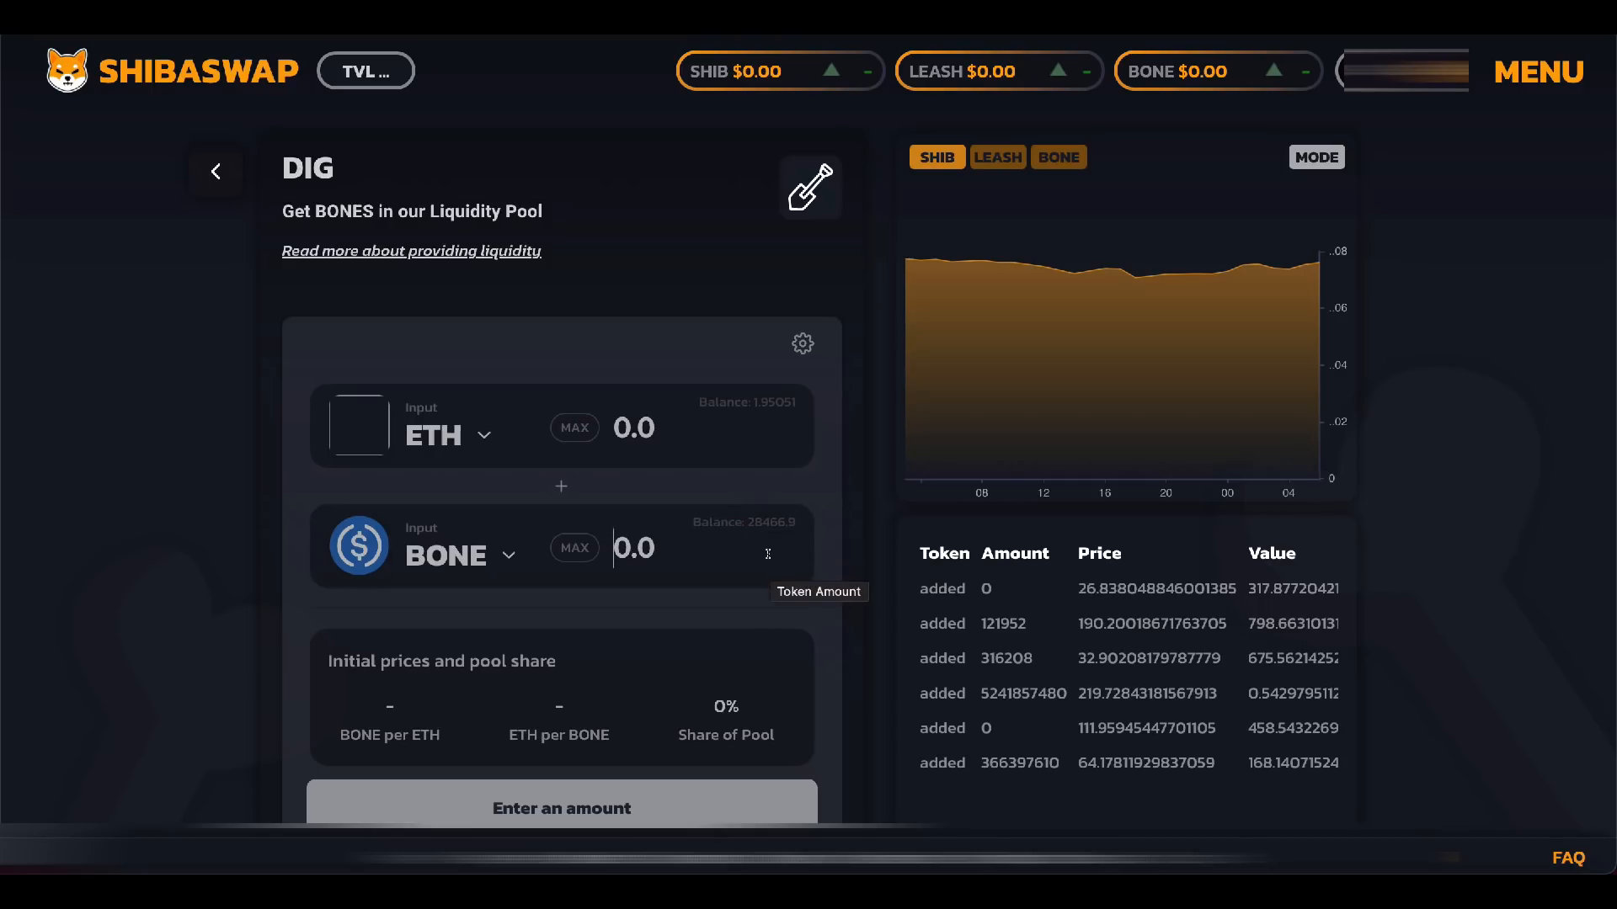
scroll(773, 549, "down", 1)
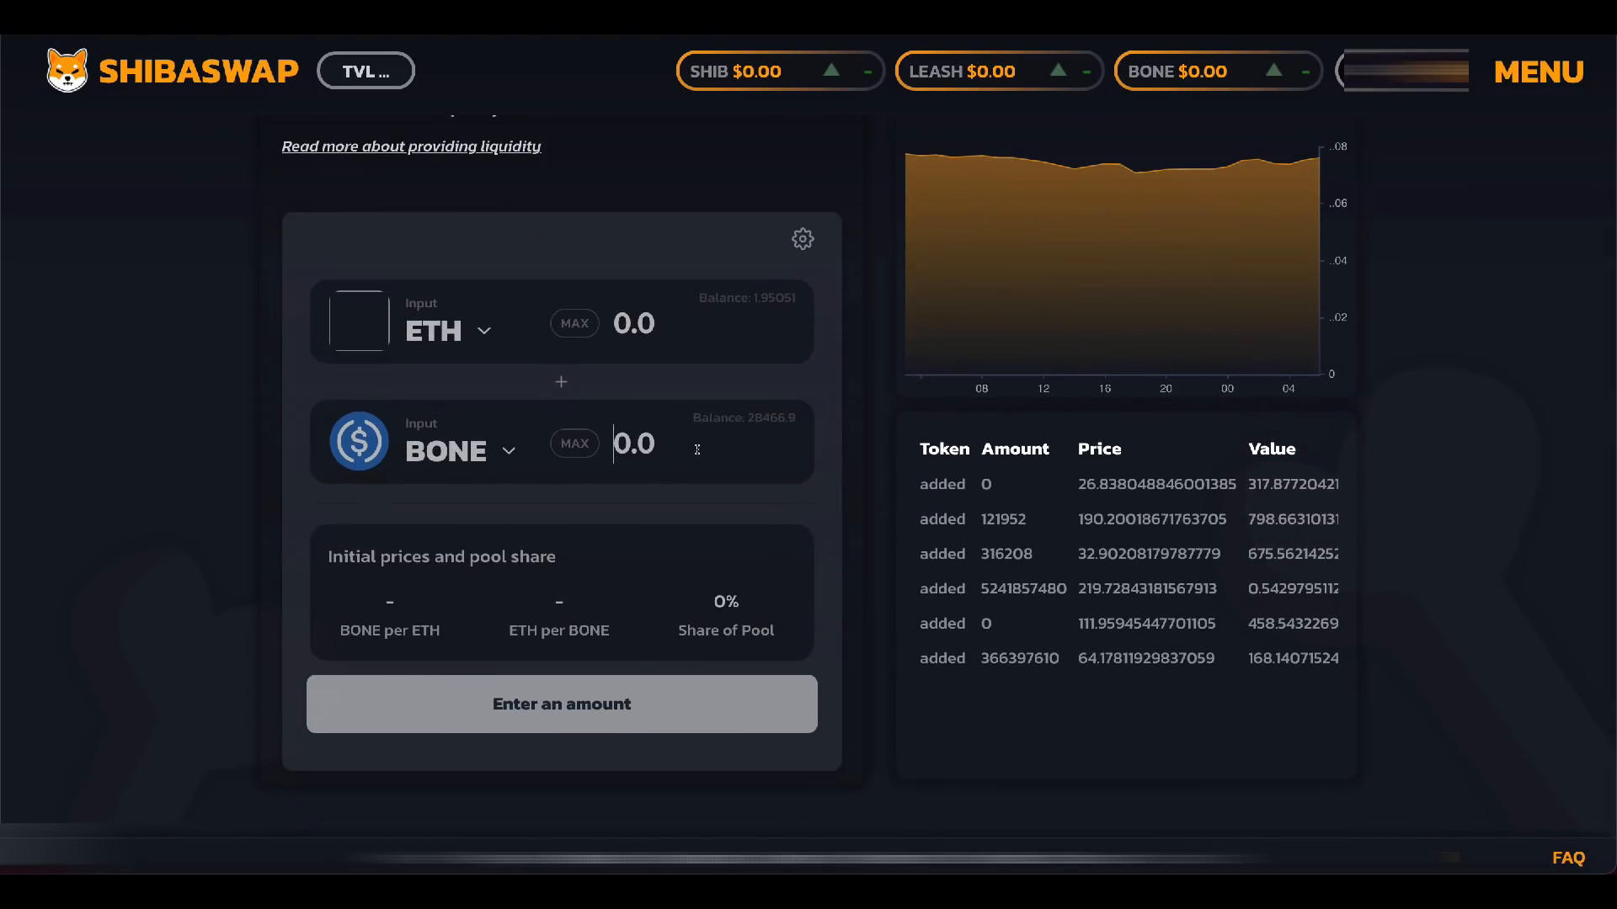
Step: Choose WBTC as the first token to pair with BONE and set the BONE amount to 10000
left_click(463, 331)
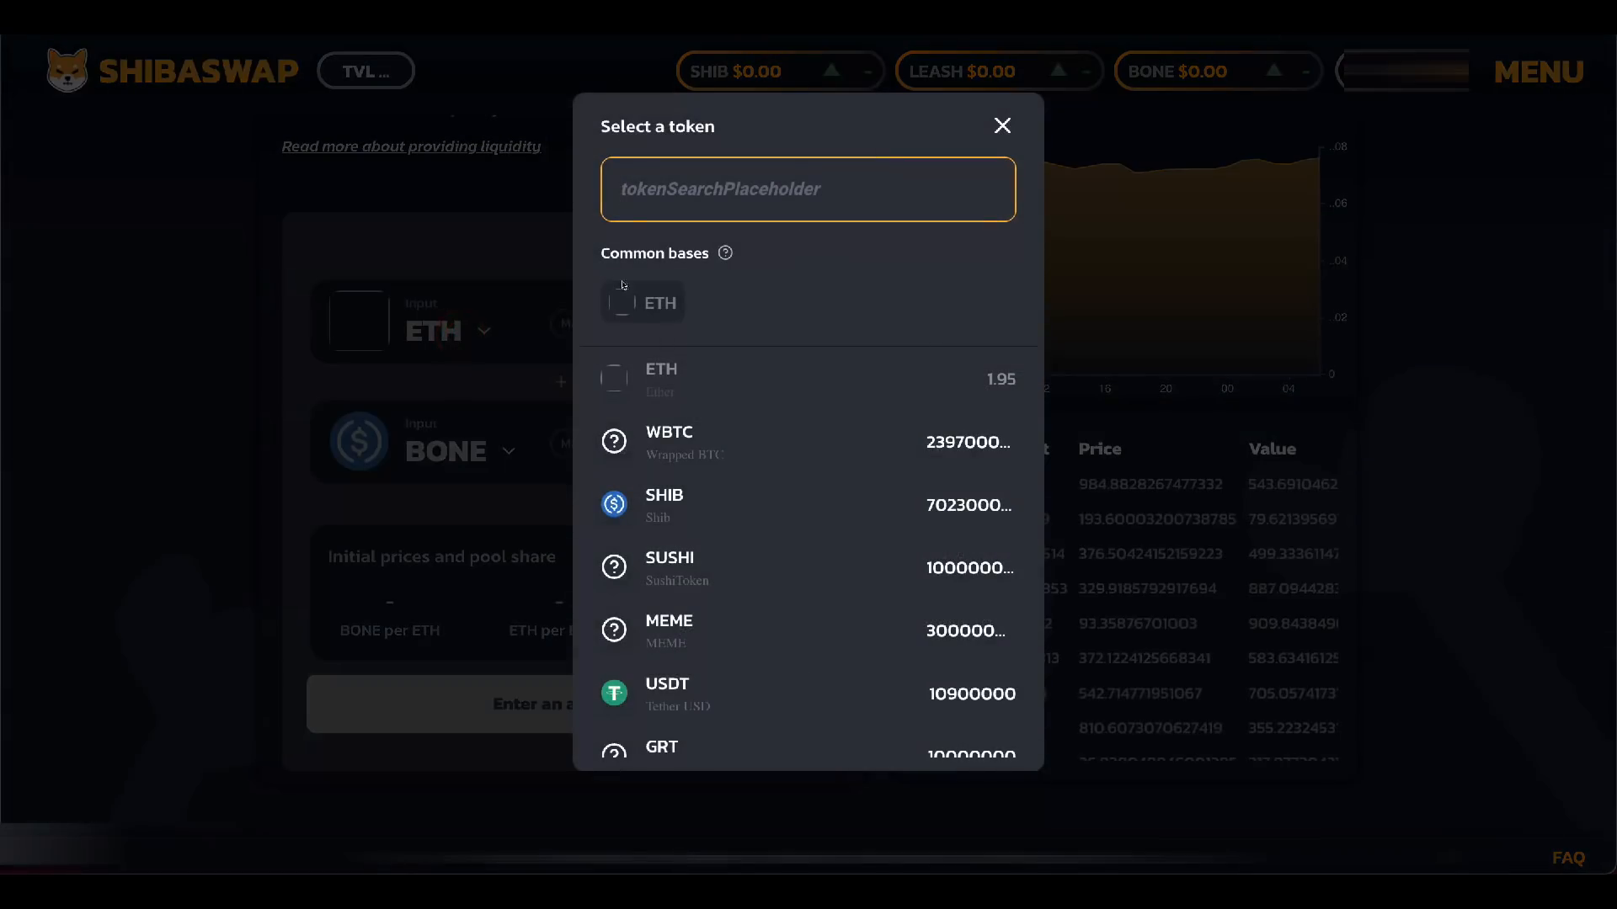
mouse_move(728, 249)
left_click(672, 431)
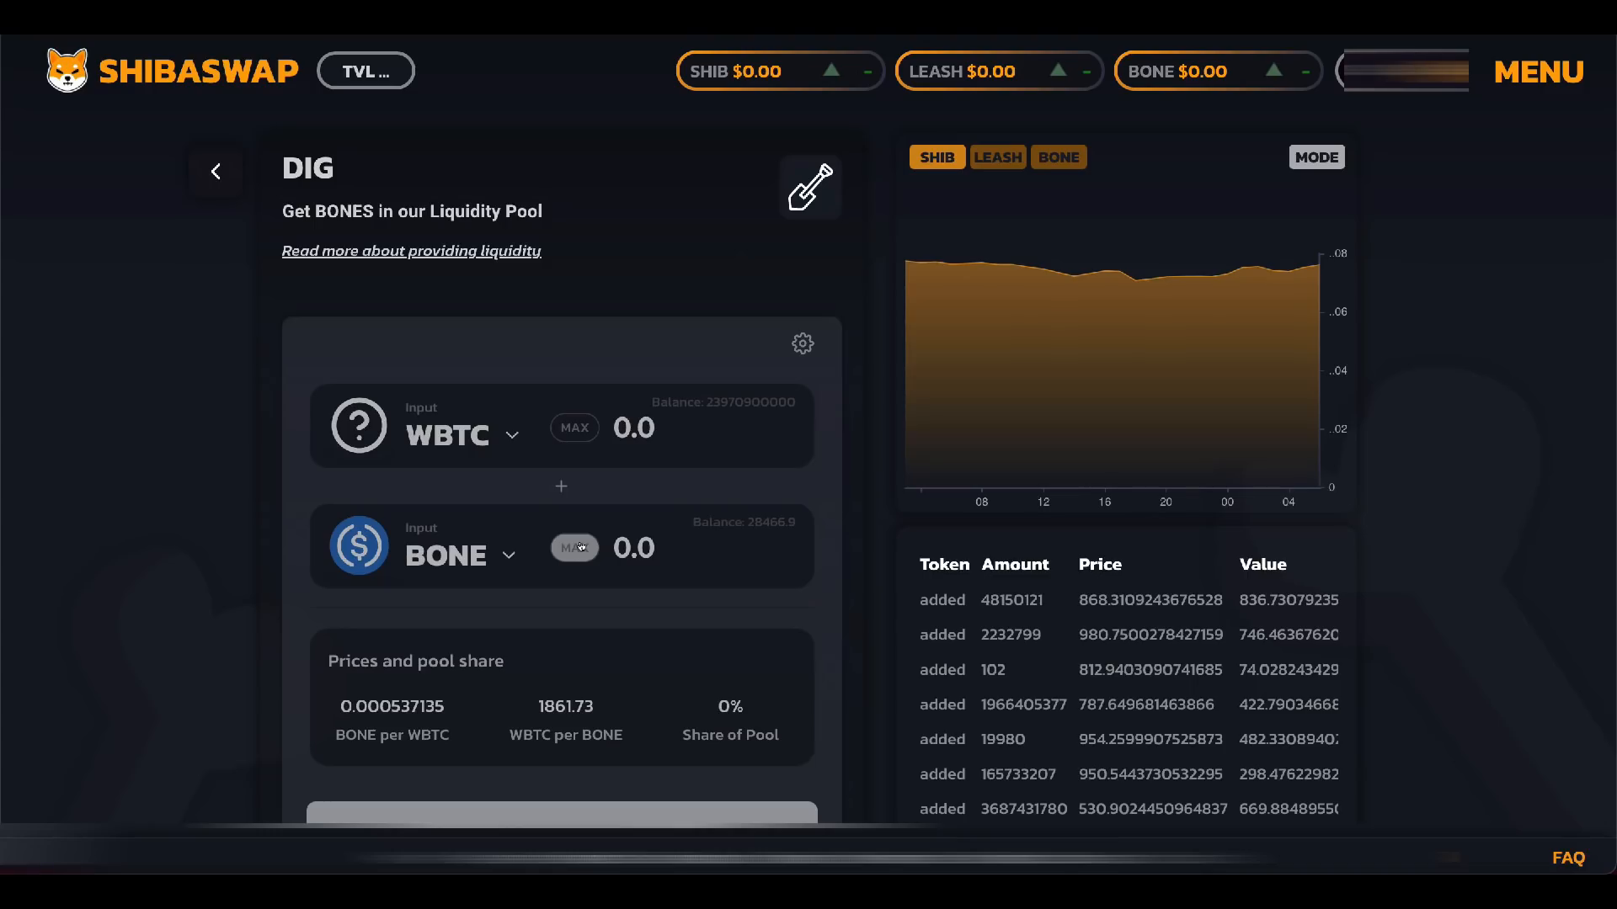
left_click(658, 536)
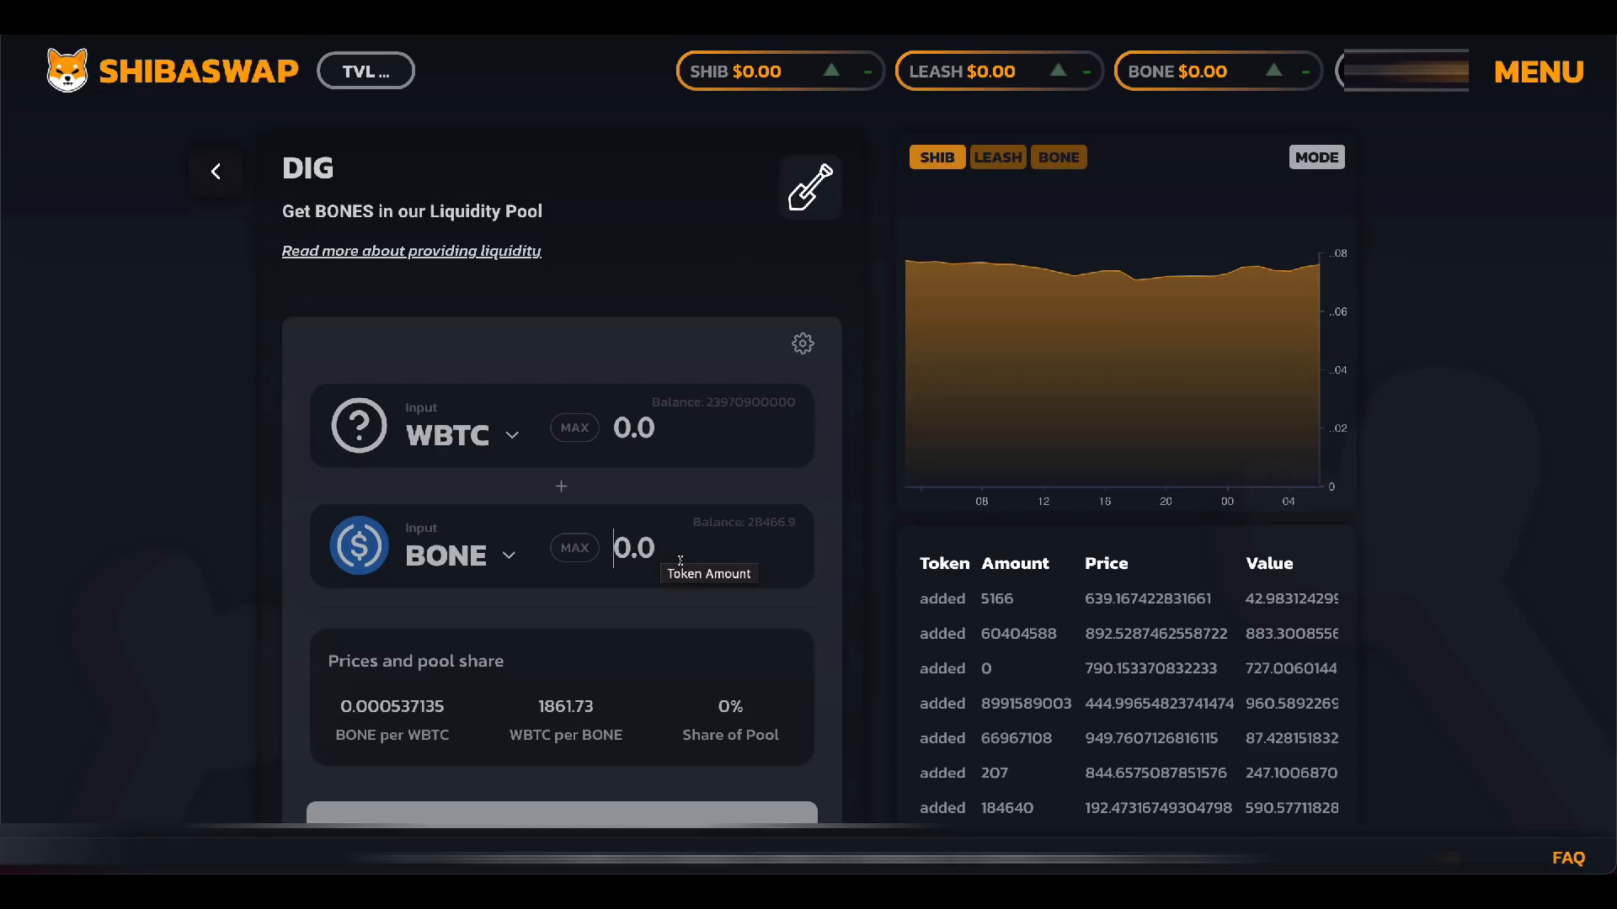
type("1000")
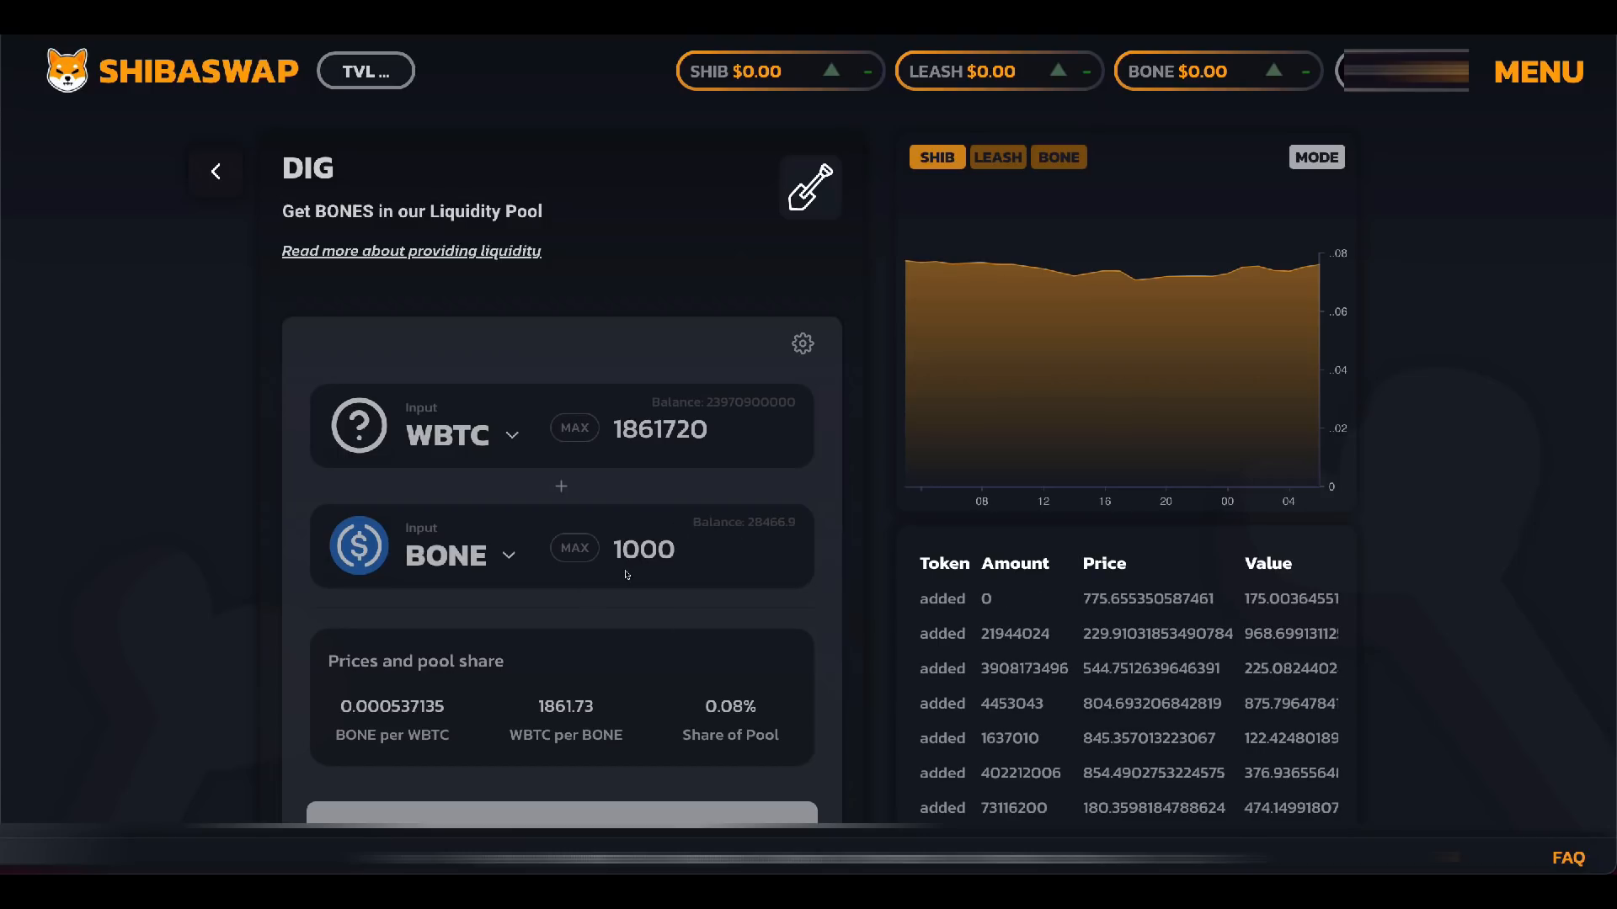
type("00")
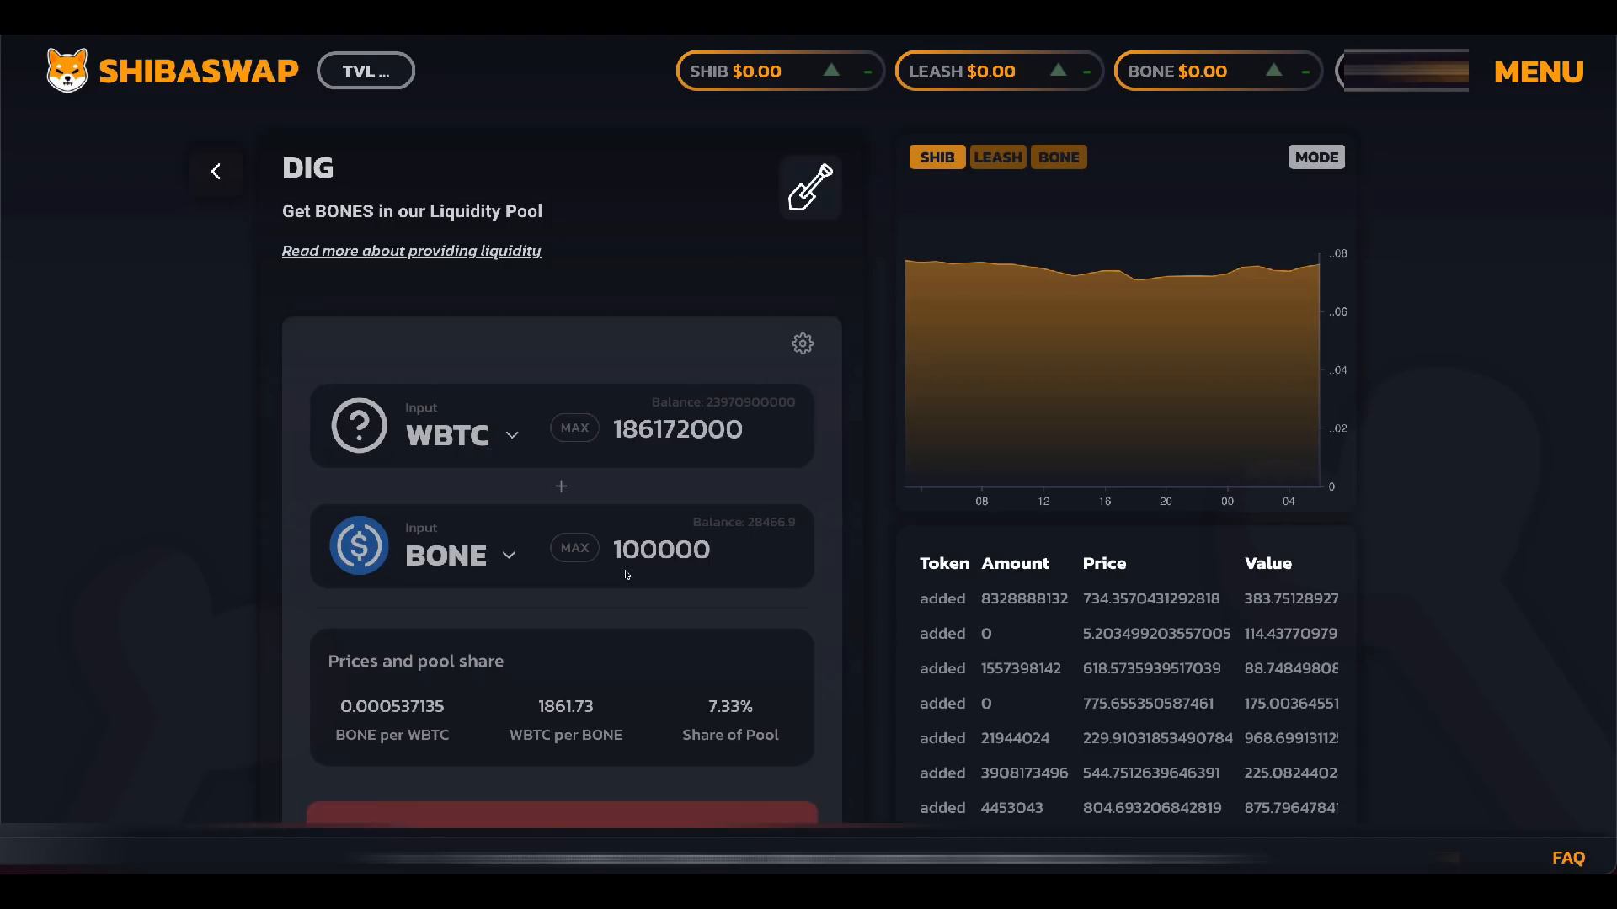
key("BackSpace")
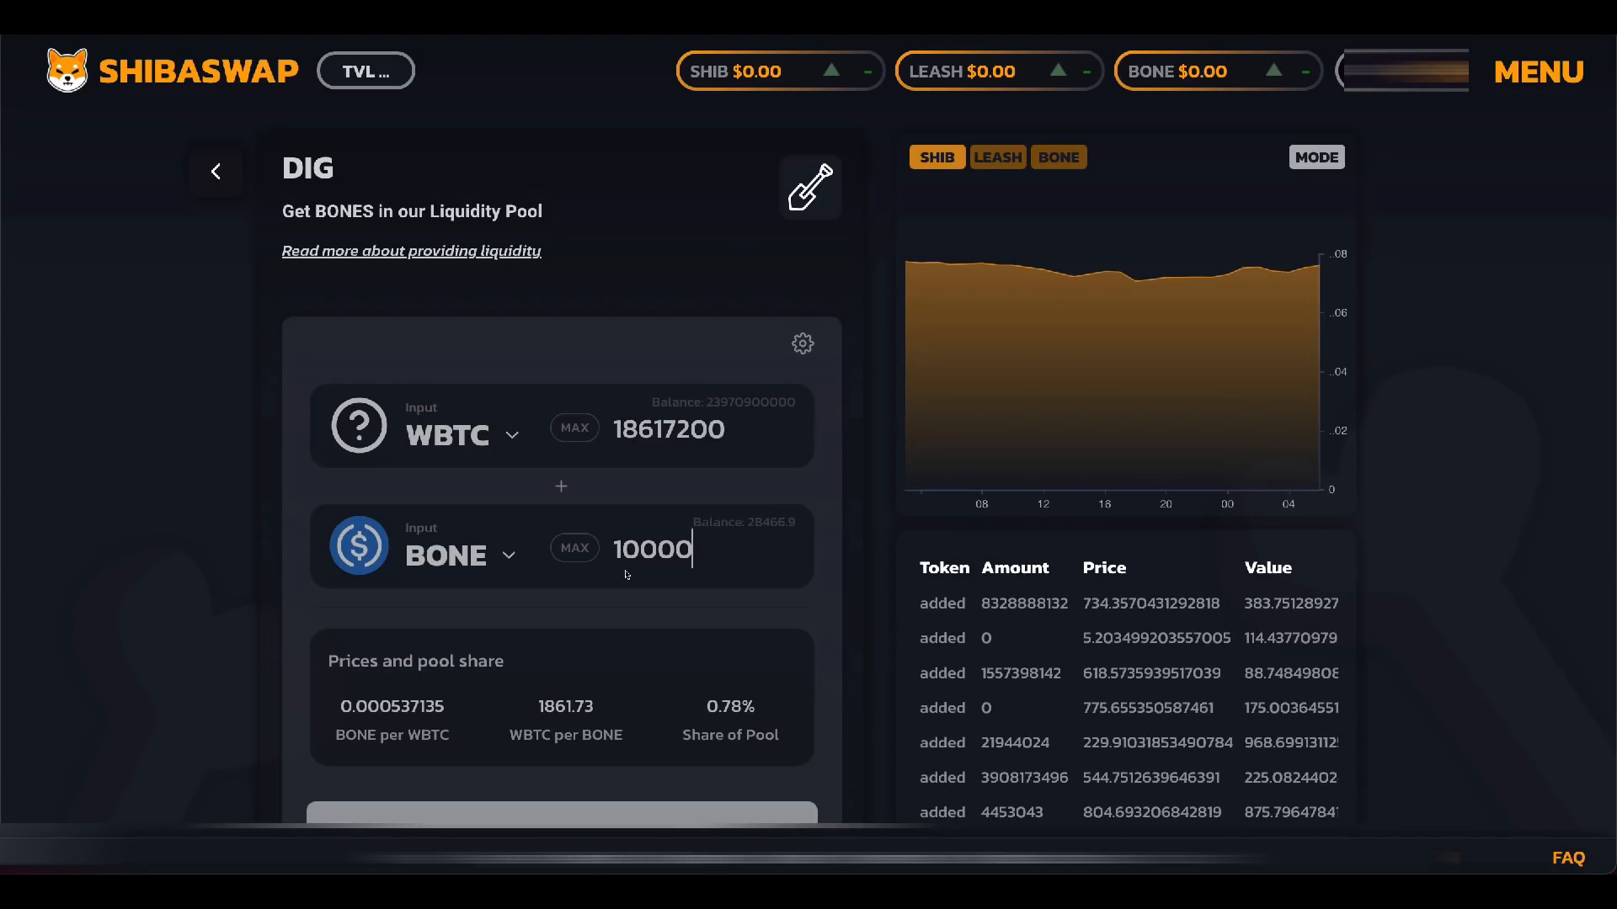
Step: Supply the WBTC/BONE liquidity, confirm the transaction in the wallet and dismiss the submission message
scroll(590, 657, "down", 2)
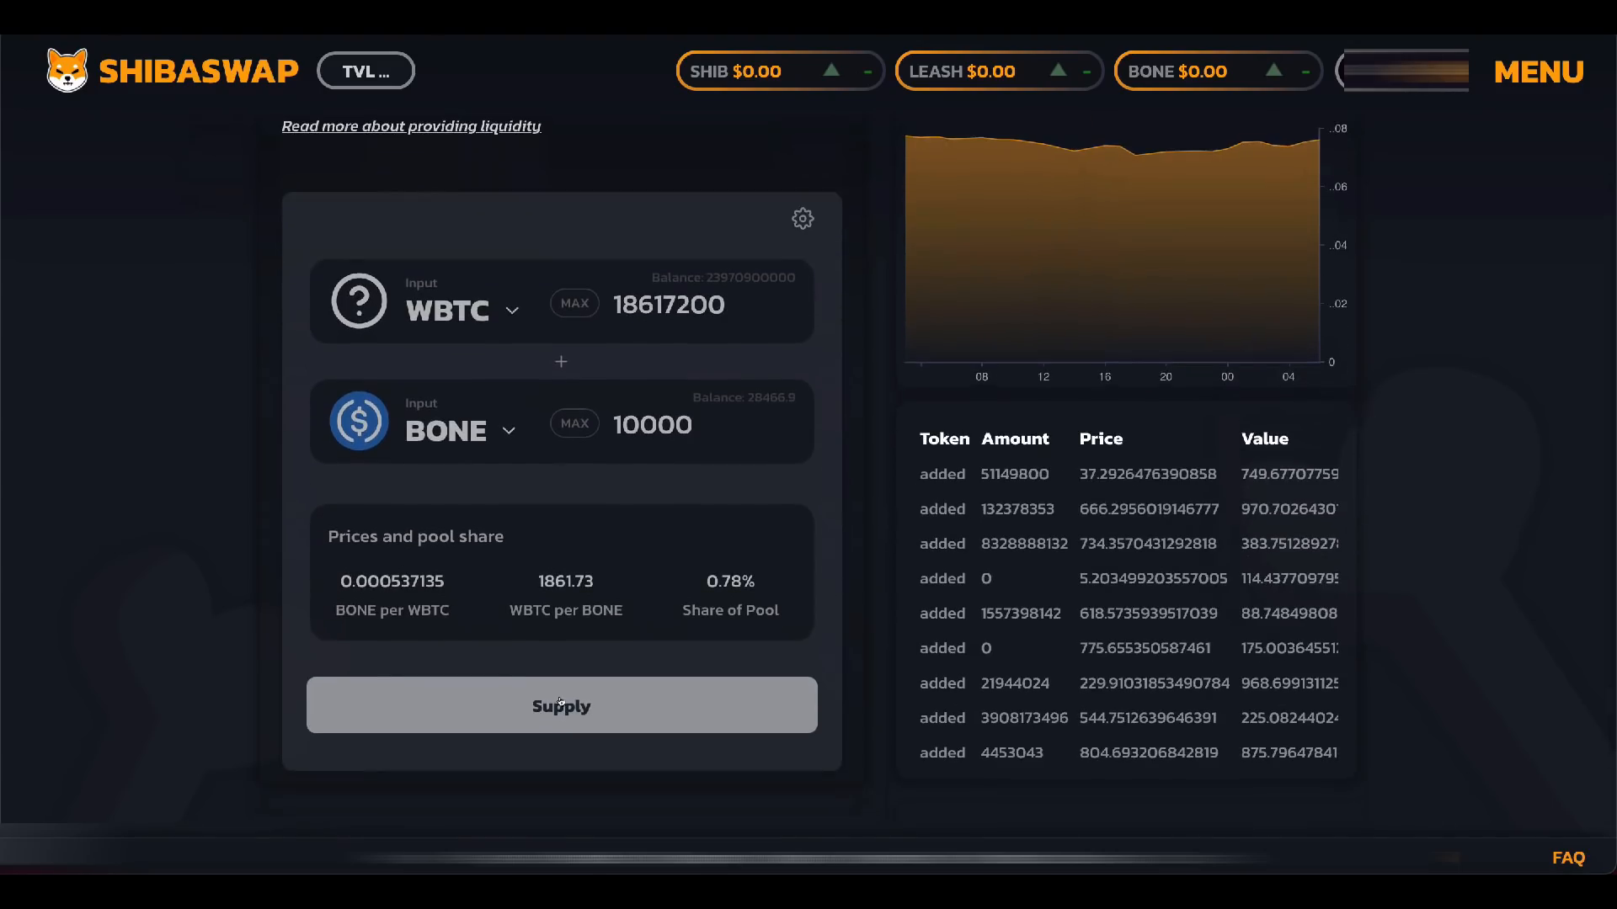
left_click(560, 704)
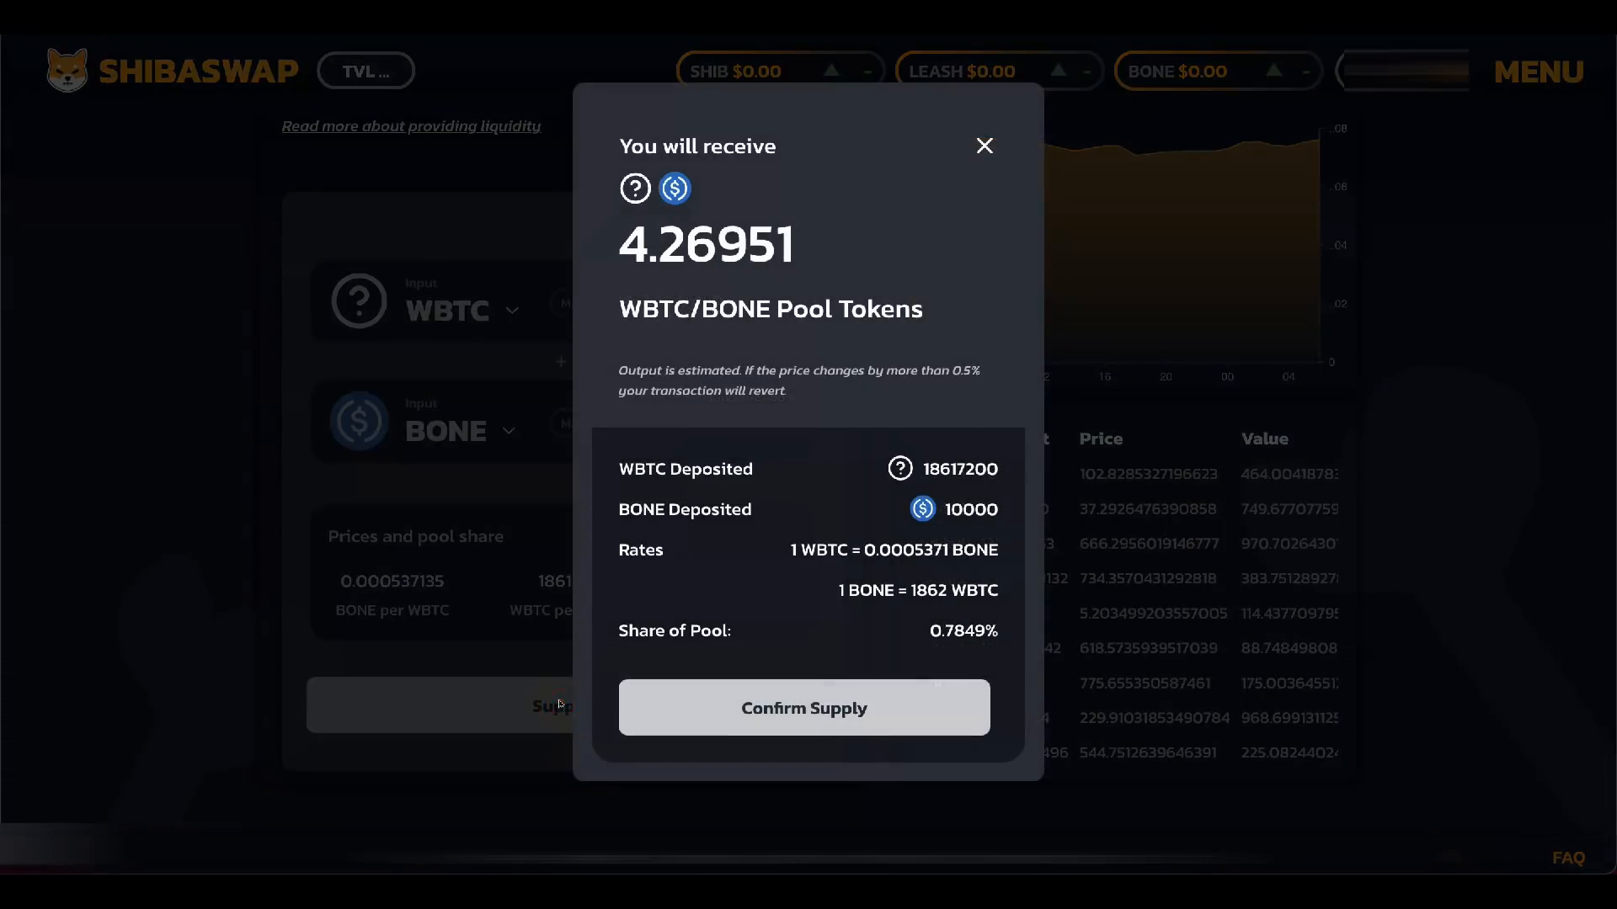
left_click(806, 704)
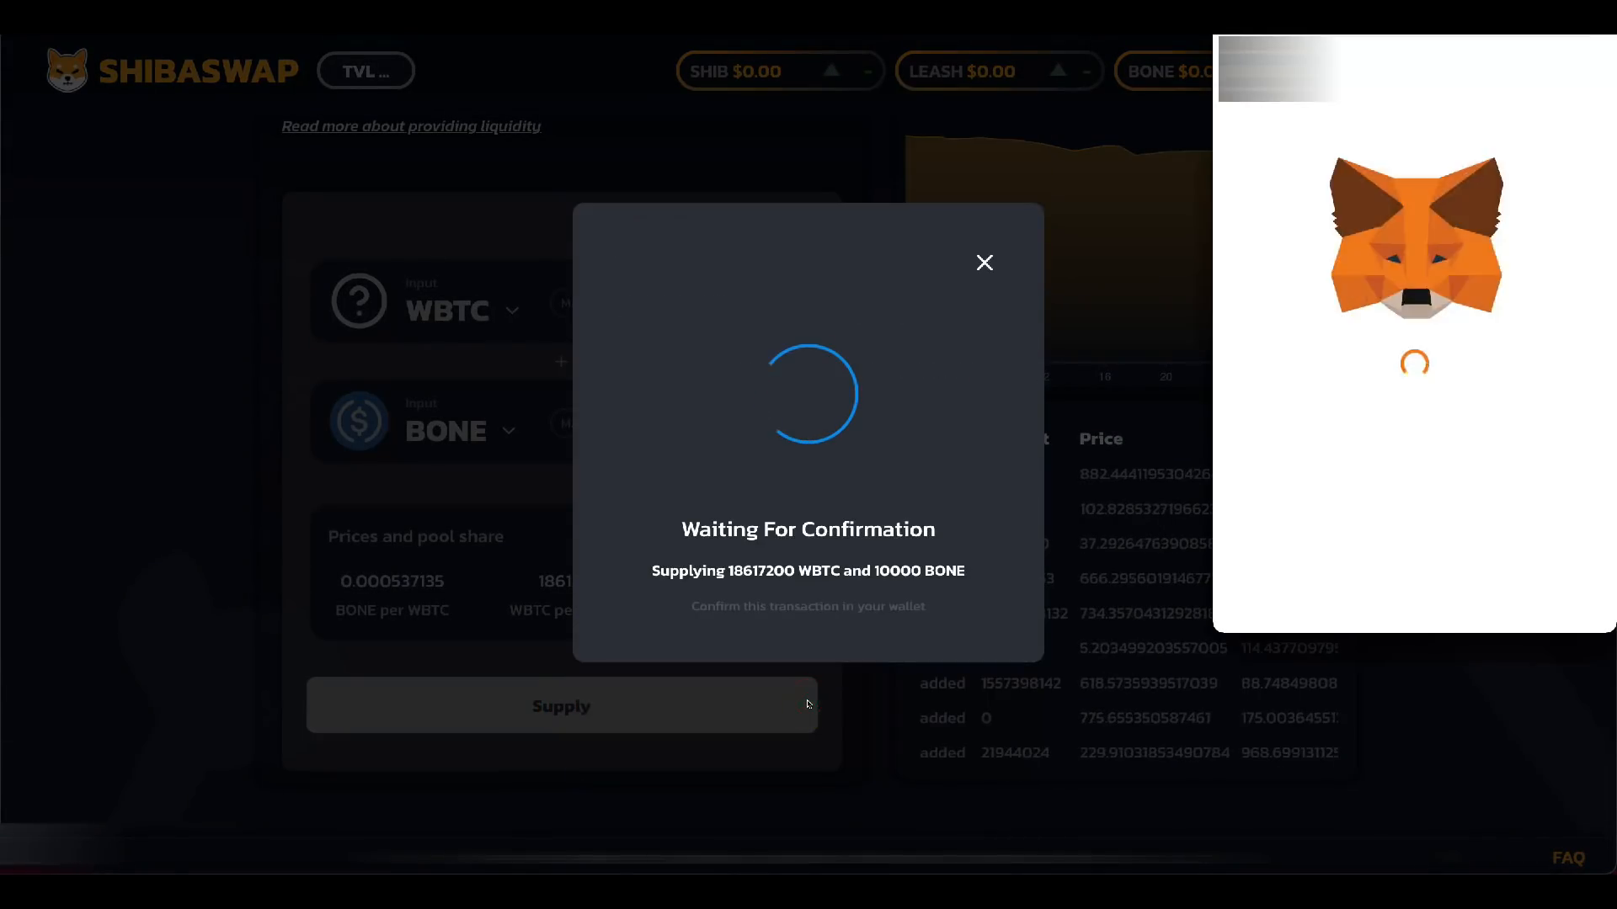
left_click(1508, 580)
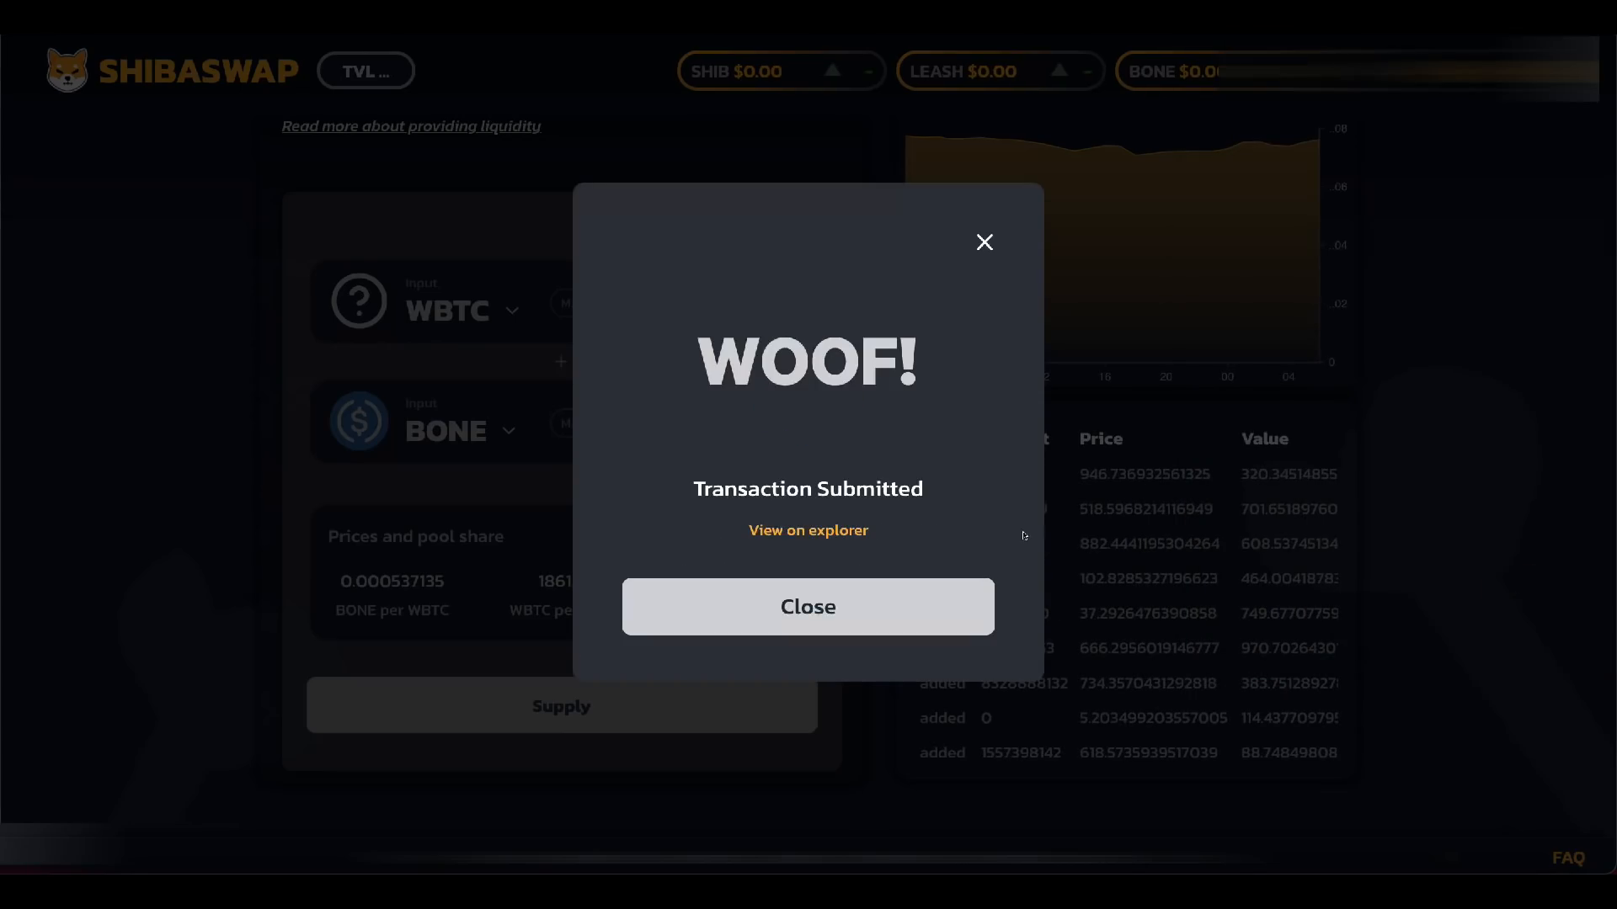
left_click(842, 613)
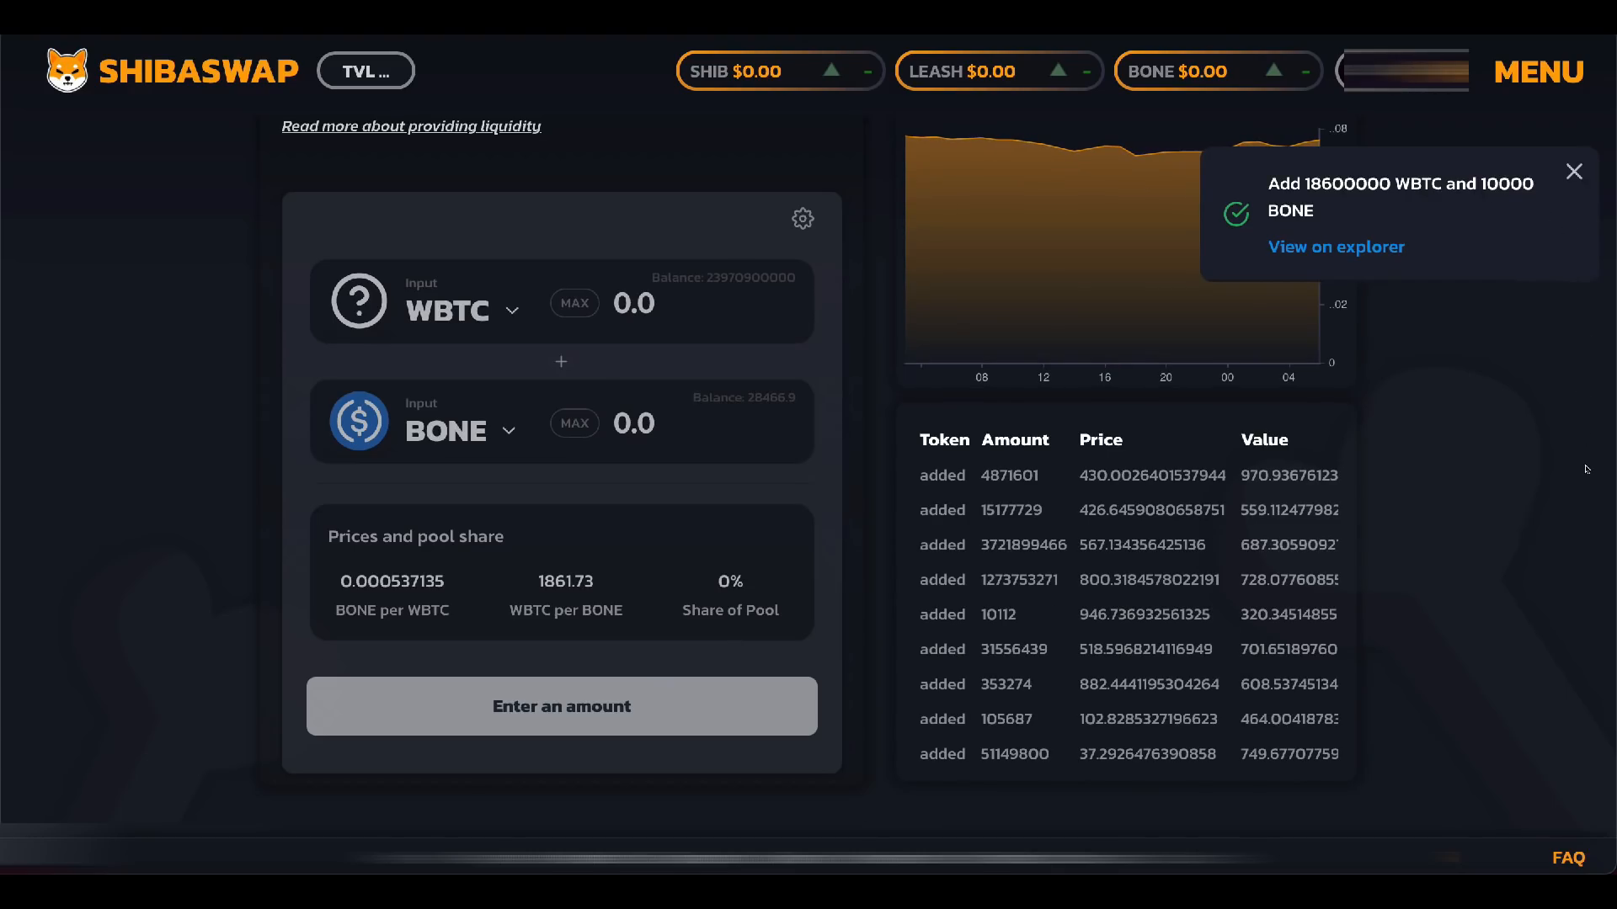
Step: Review the new WBTC/BONE position and the liquidity overview, ending on the ShibaSwap home page
scroll(855, 705, "down", 1)
scroll(855, 704, "down", 1)
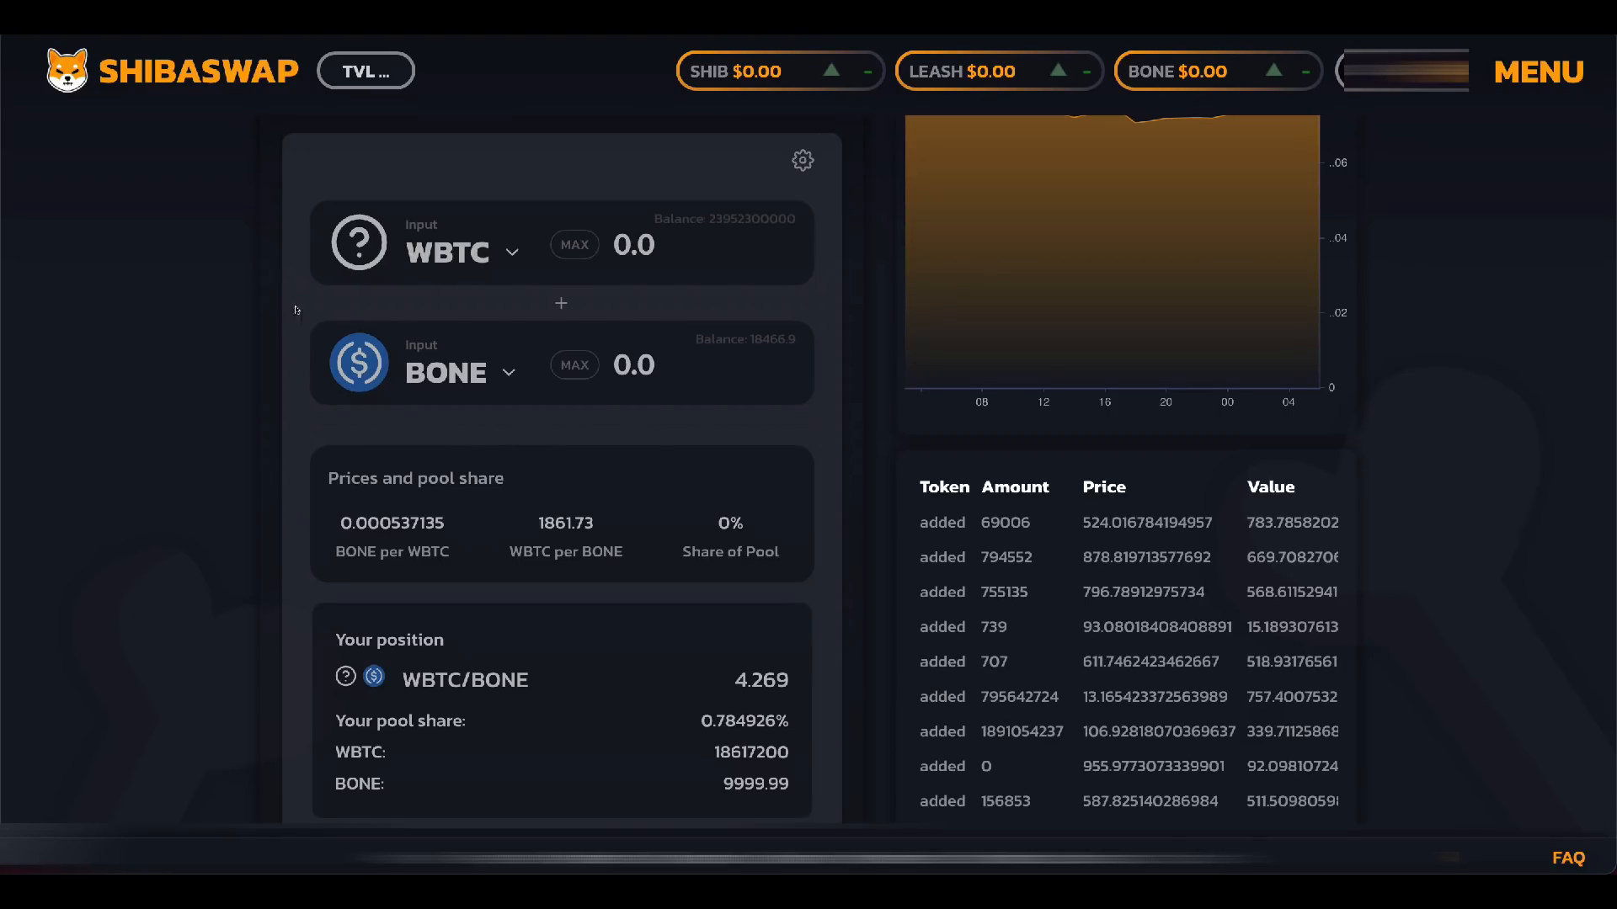
left_click(215, 74)
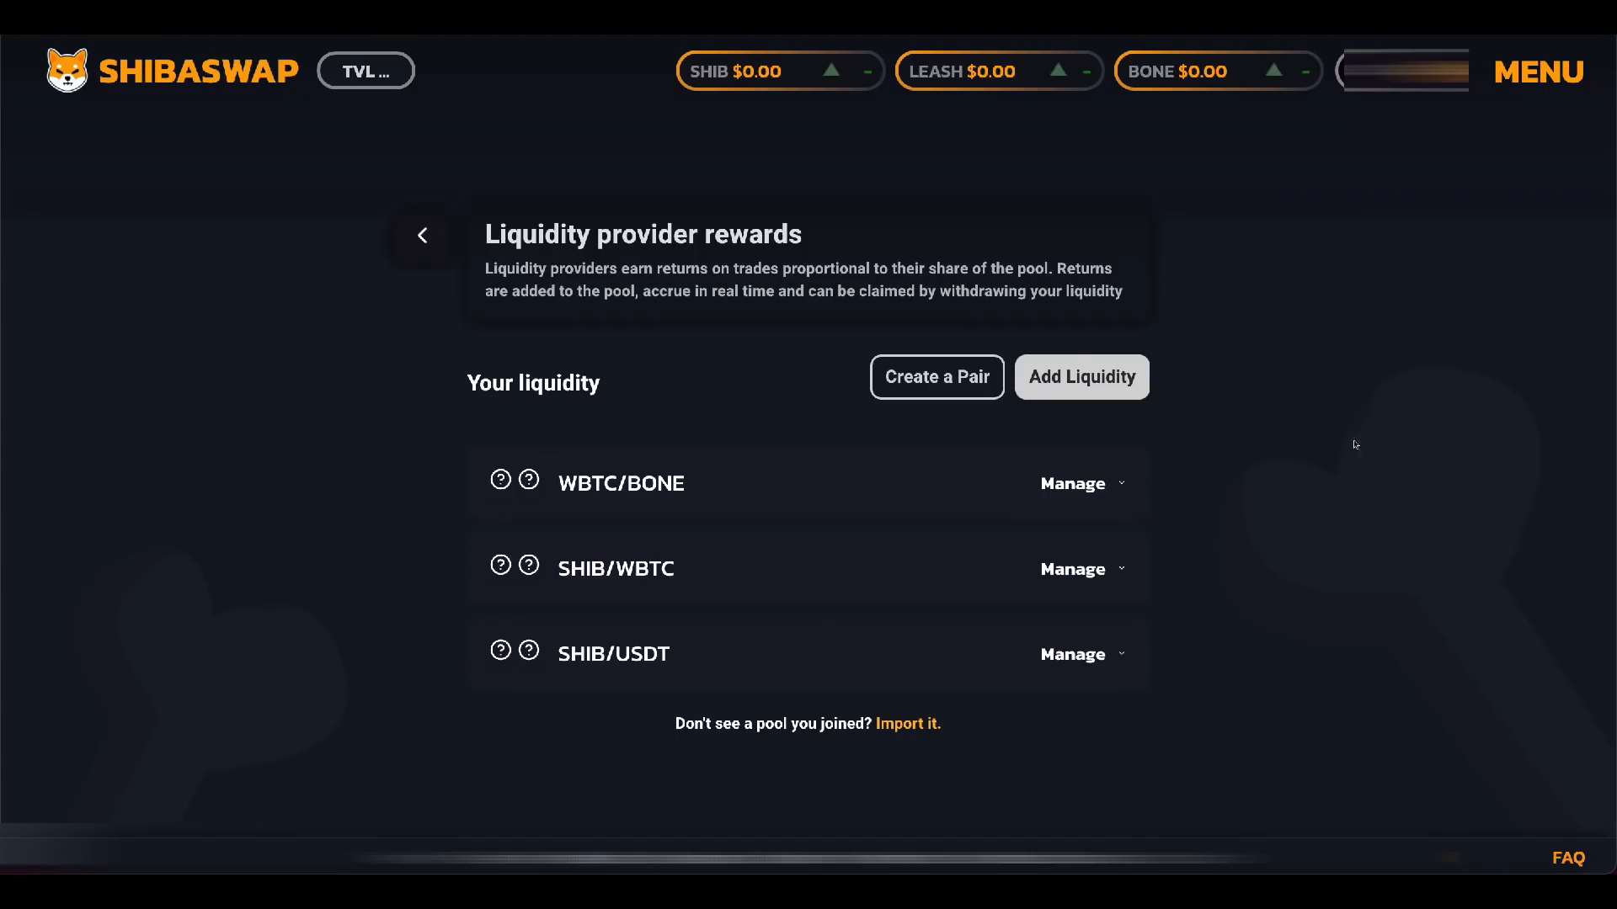
left_click(137, 63)
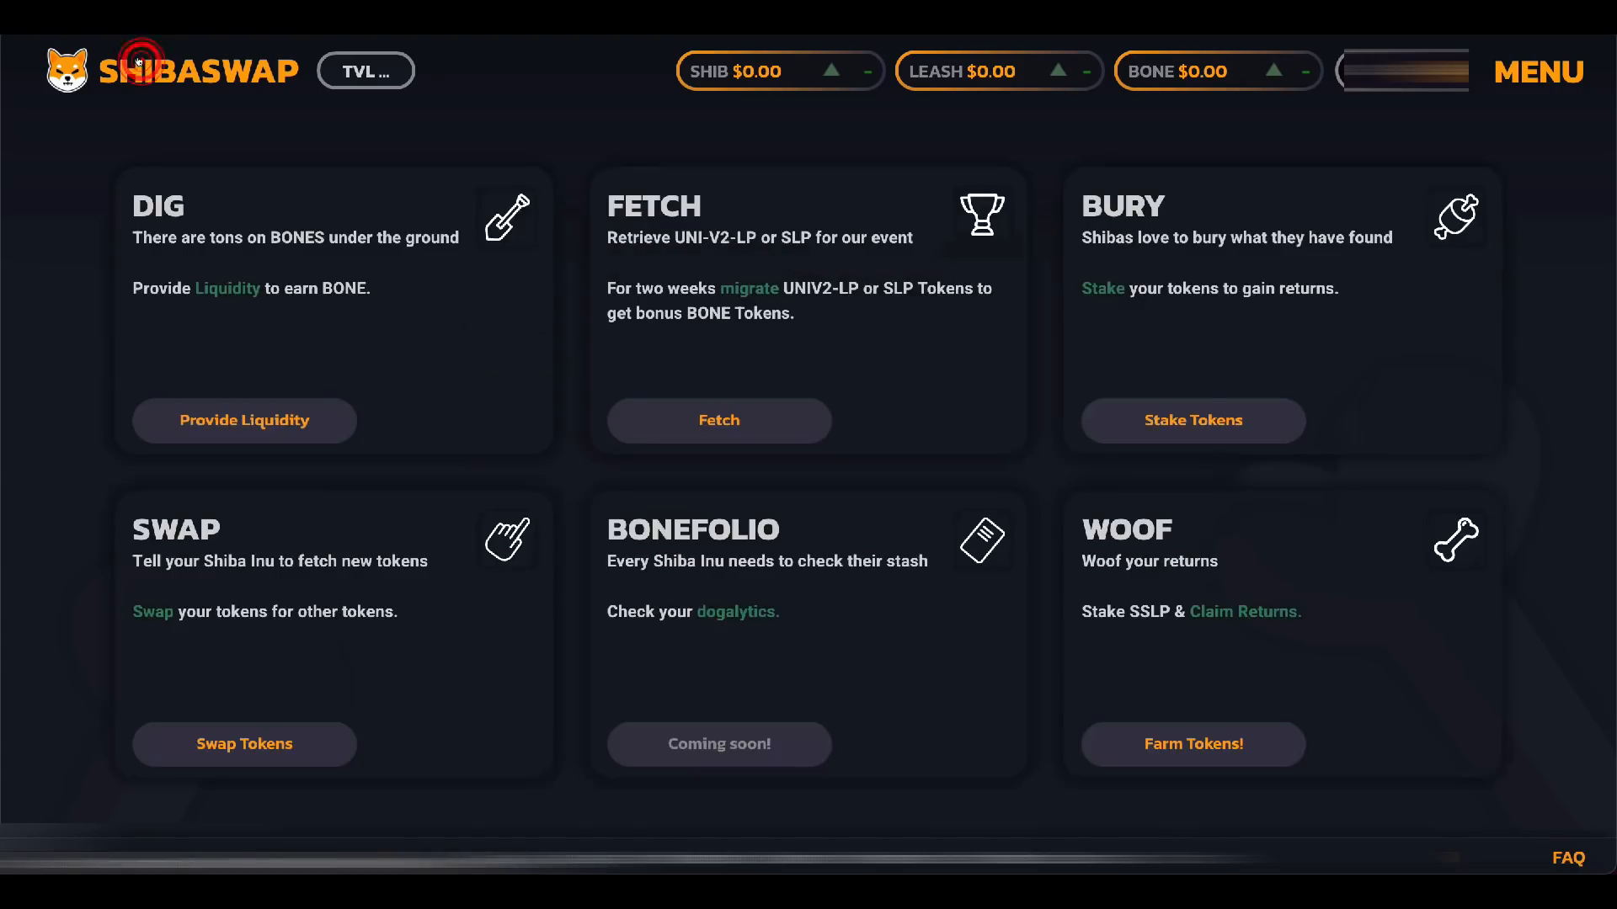